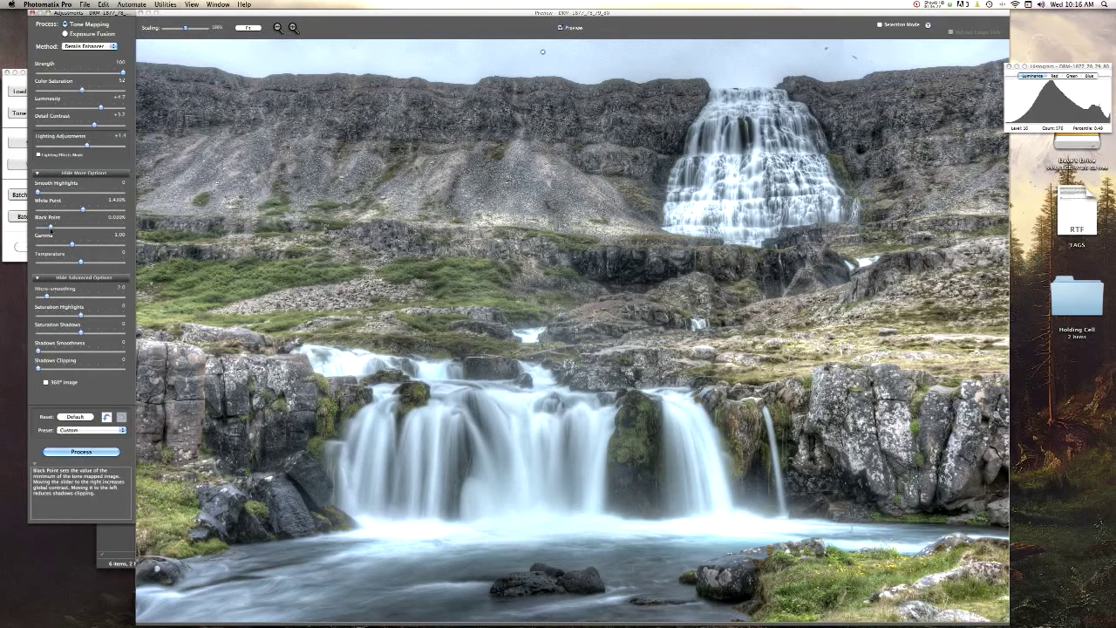
- Raise the Black Point slightly for the waterfall HDR and process the tone-mapped image
left_click_drag(51, 227, 46, 228)
left_click(54, 226)
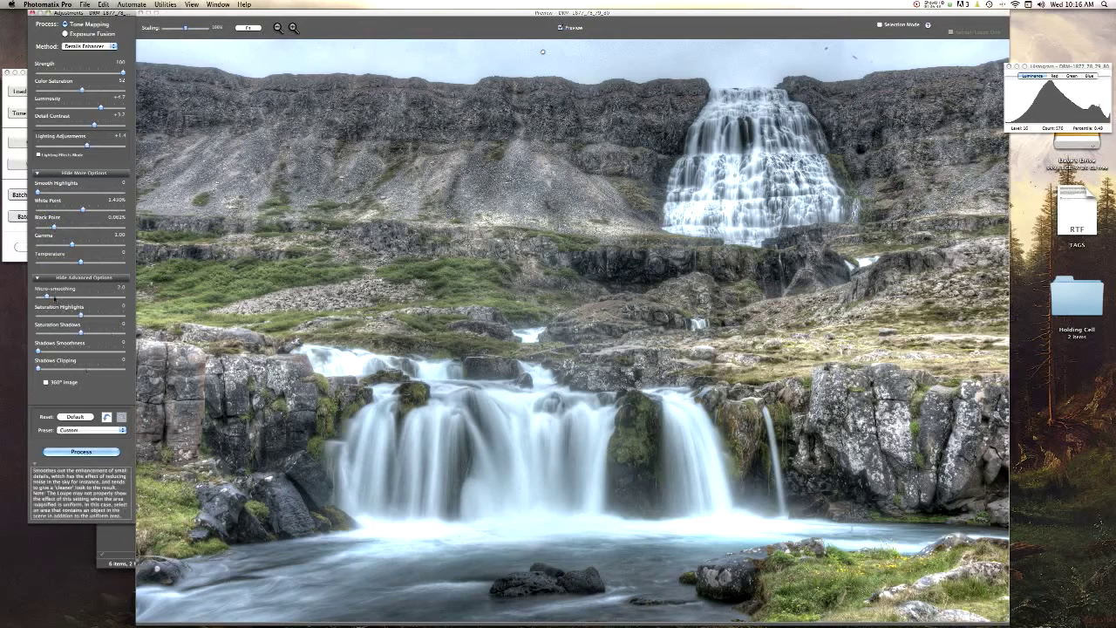
left_click(77, 451)
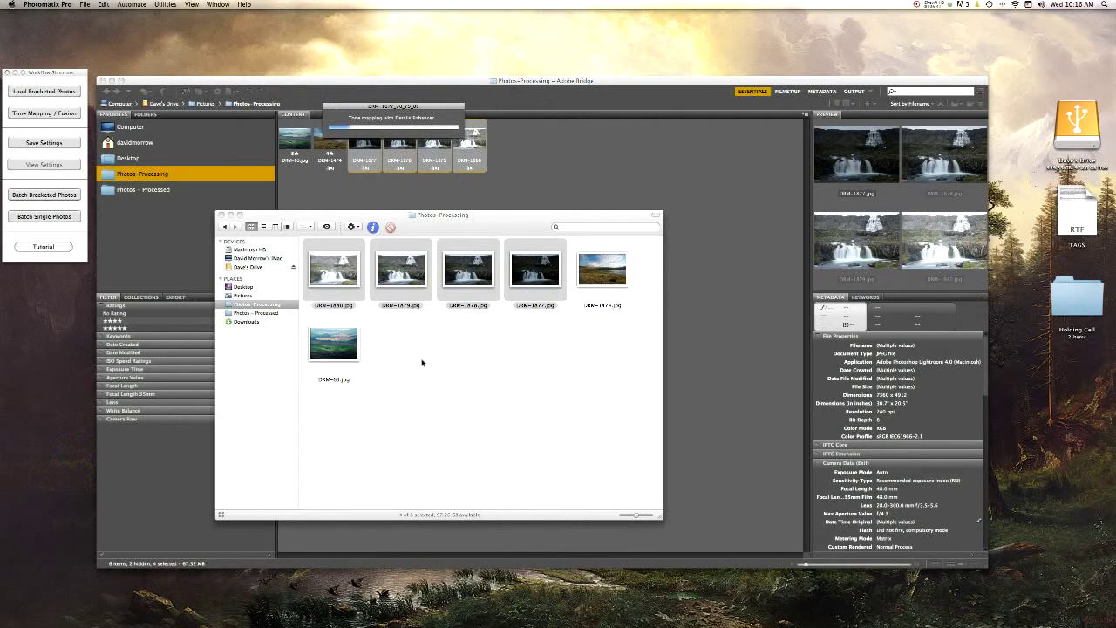
key("super+period")
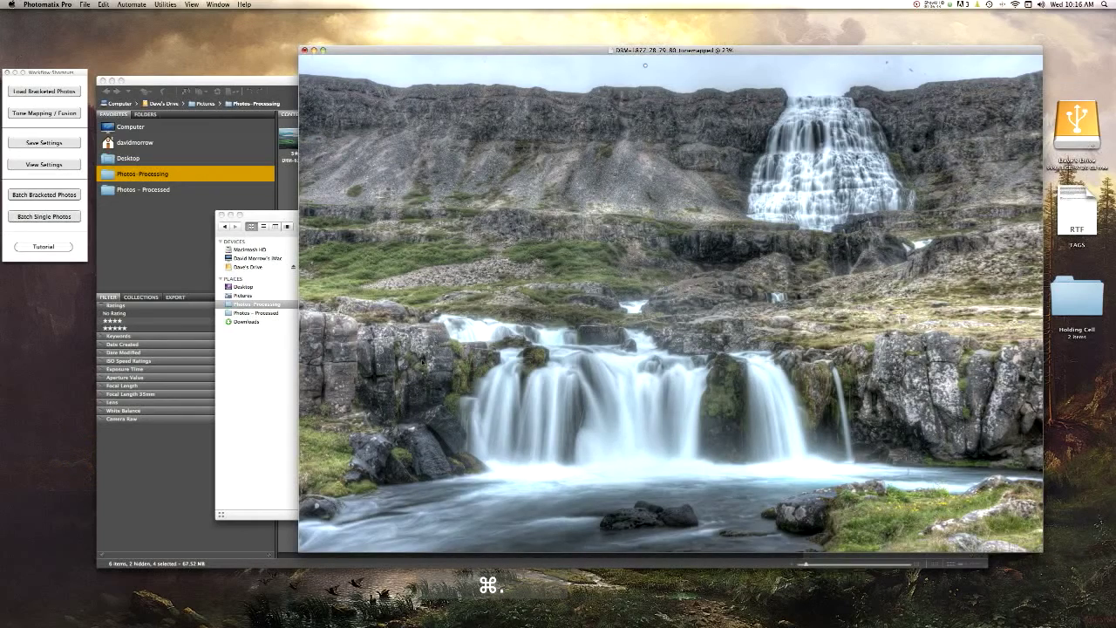
- Close the Photos-Processing file browser windows behind the tone-mapped image and reposition the image window on the cleared desktop
left_click_drag(774, 50, 801, 56)
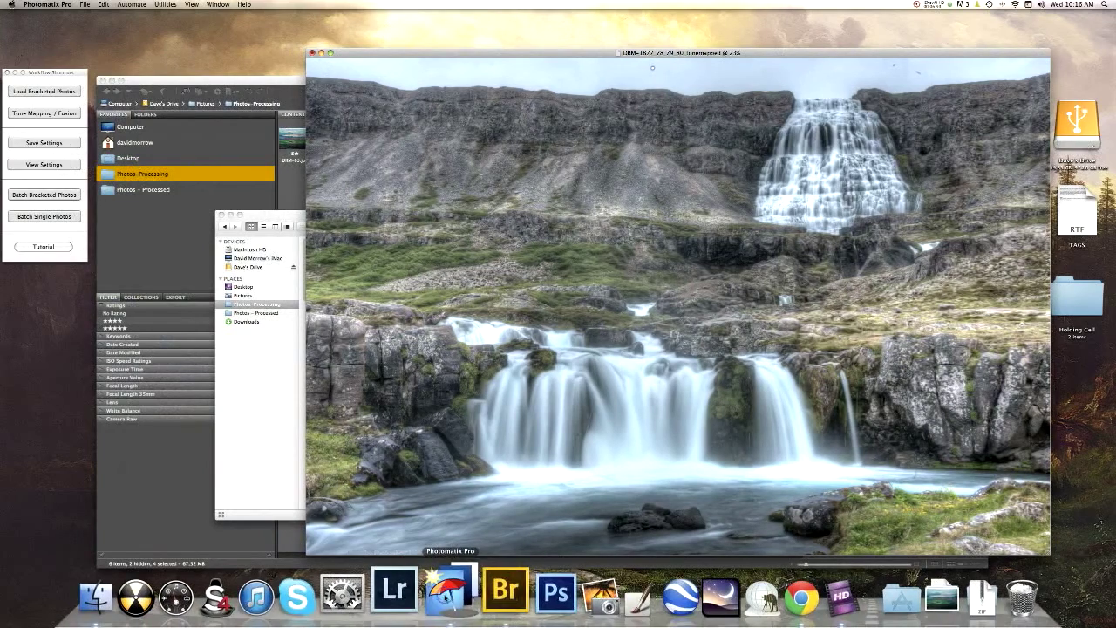
left_click_drag(794, 54, 677, 183)
left_click(102, 80)
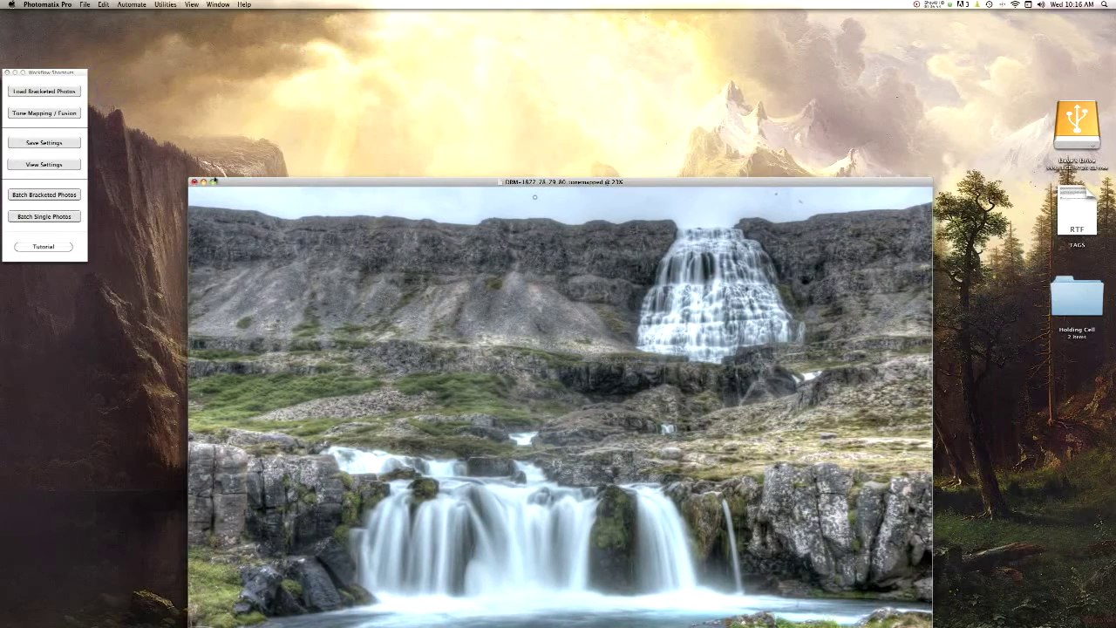
left_click_drag(267, 184, 268, 368)
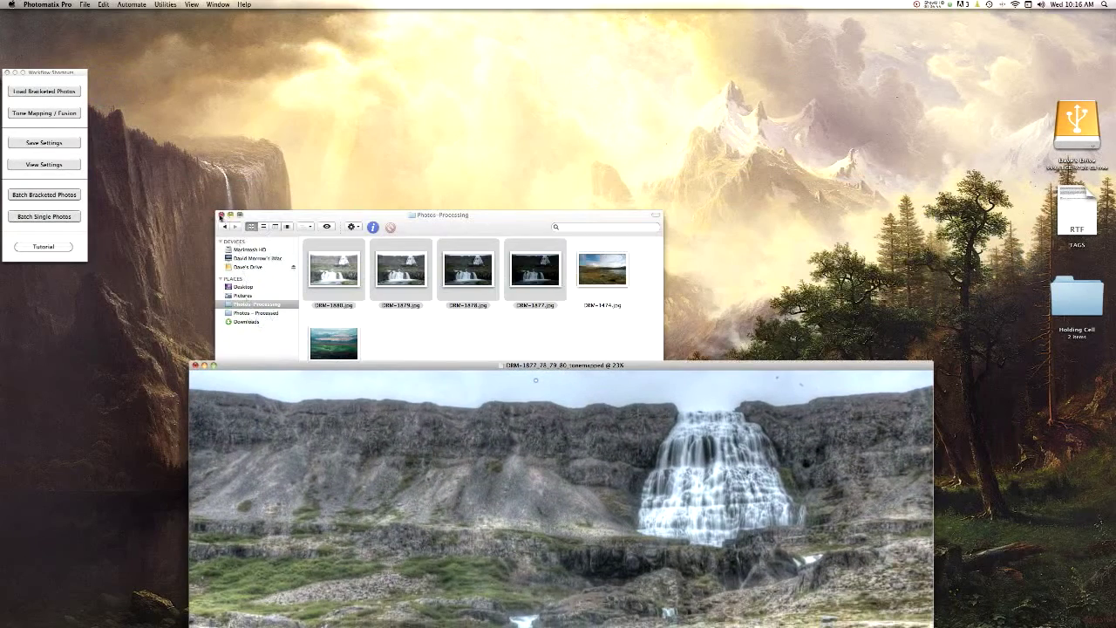
left_click(220, 215)
left_click_drag(382, 371, 377, 71)
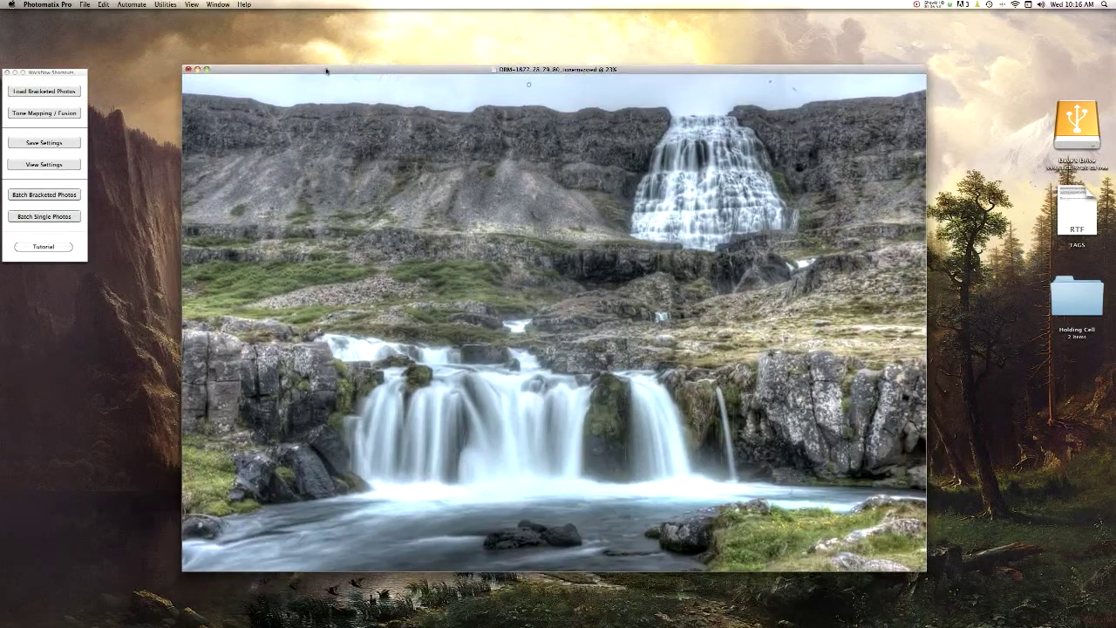
- Return to Photomatix Pro and open the Finishing Touch settings for the tone-mapped image
left_click(181, 14)
left_click(171, 5)
left_click(193, 6)
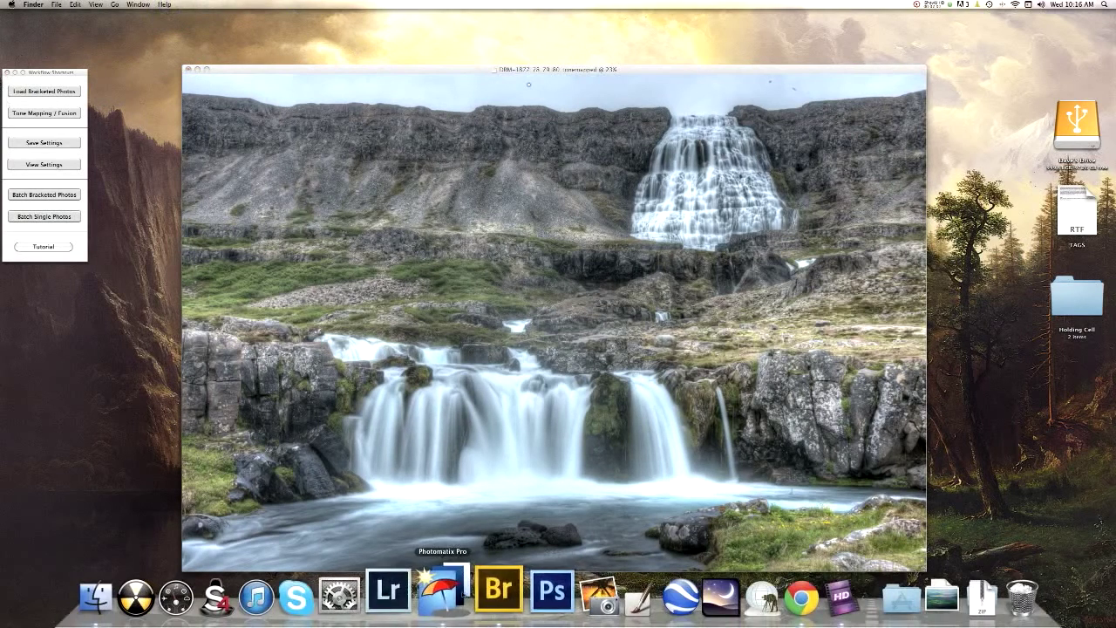
left_click(452, 616)
left_click(166, 4)
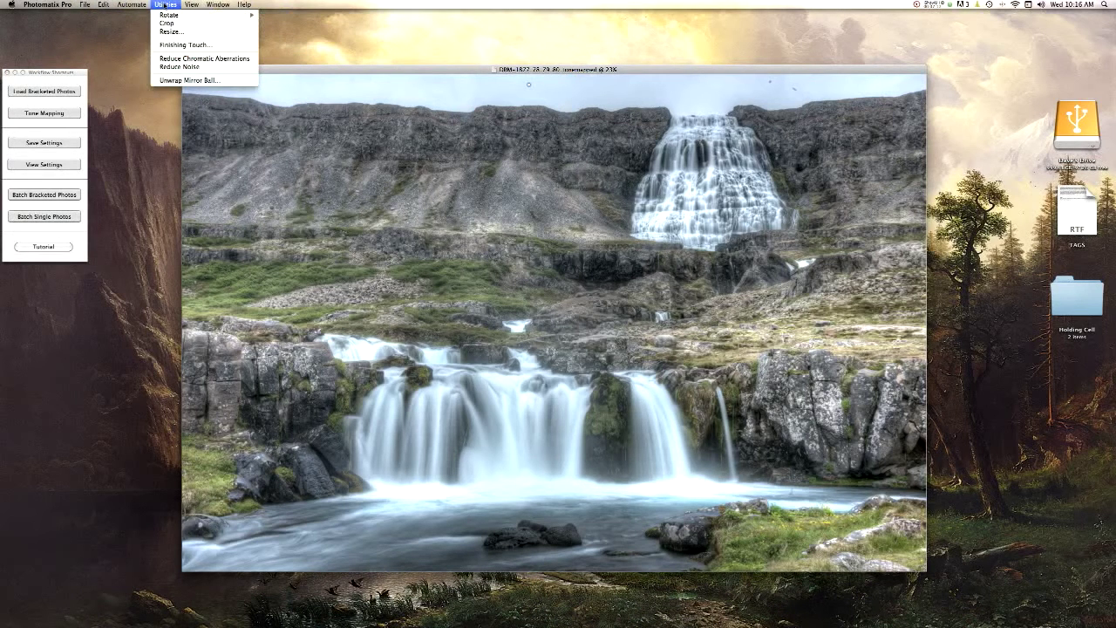
left_click(184, 44)
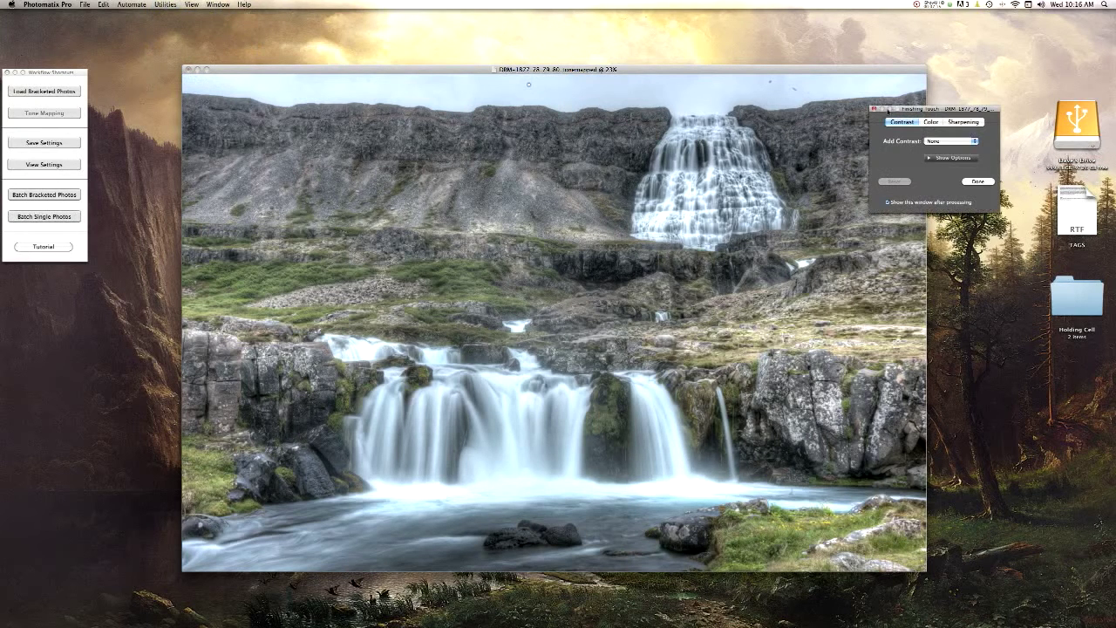
- Try Medium Sharpening on the image, switch it to Strong Sharpening and finish the adjustments
left_click(963, 121)
left_click(955, 140)
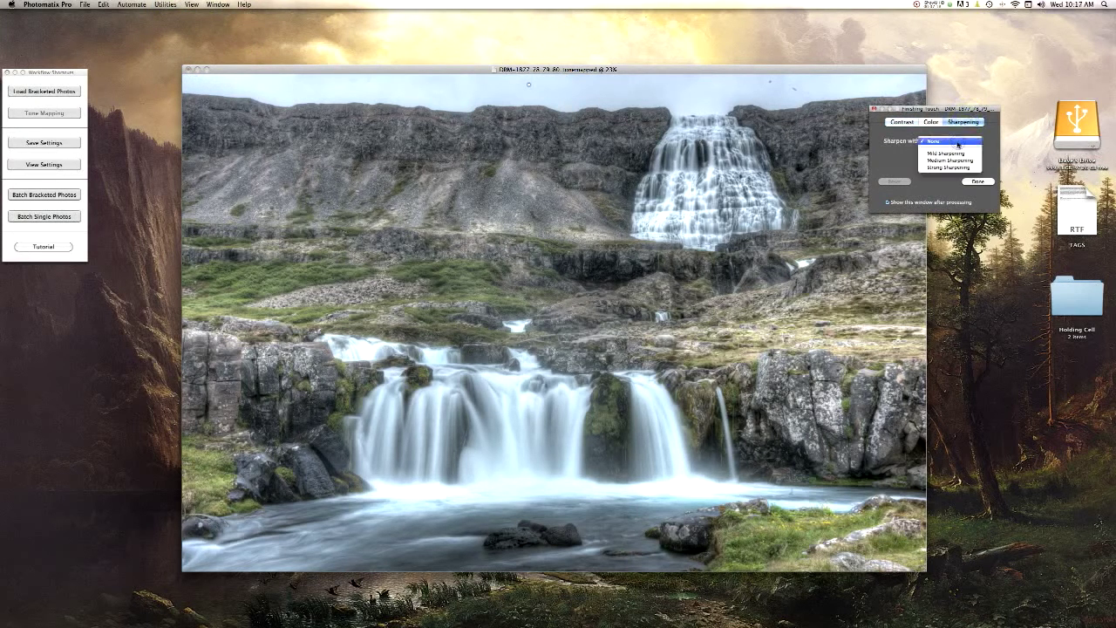
left_click(952, 159)
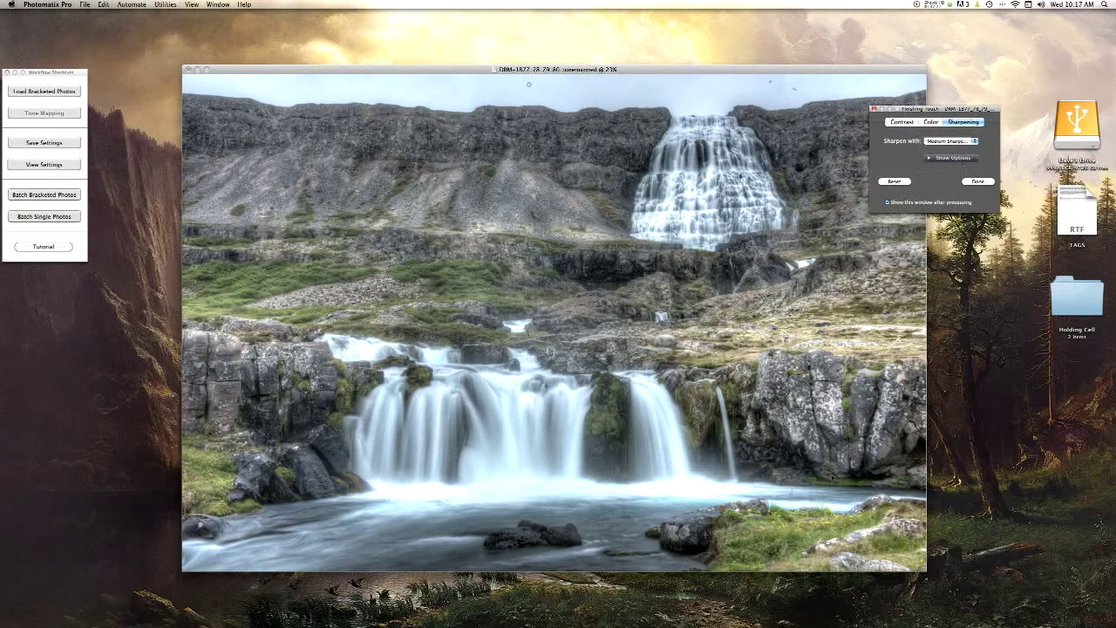
left_click(958, 140)
left_click(956, 150)
left_click(977, 181)
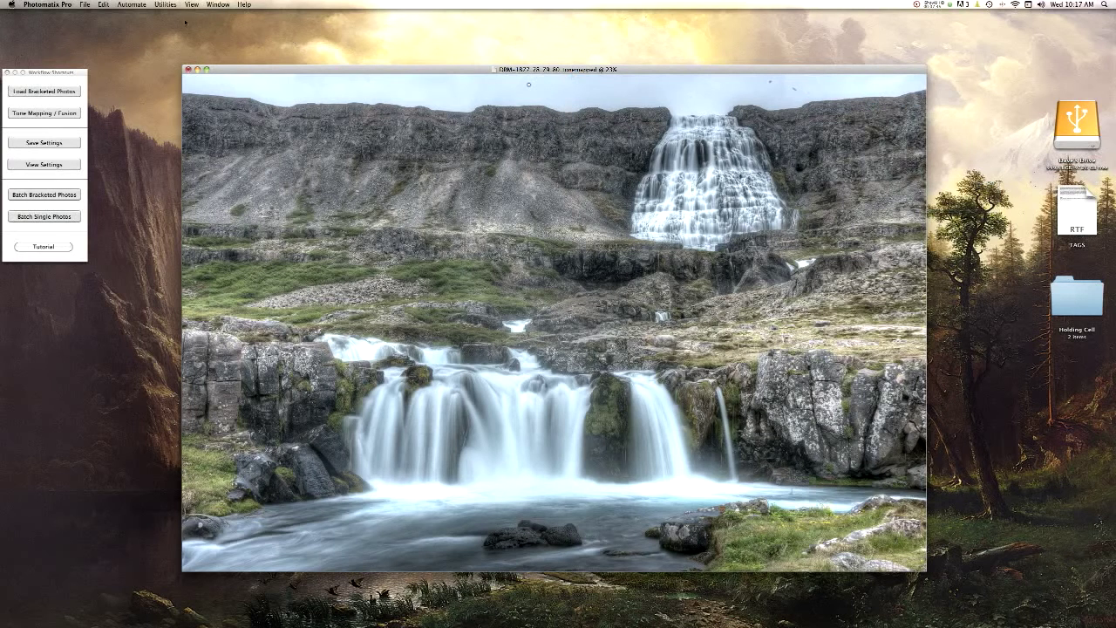
- Save the image as the JPEG DRM-1877_78_79_80_tonemapped in the Photos-Processing folder and close it
left_click(187, 72)
left_click(627, 204)
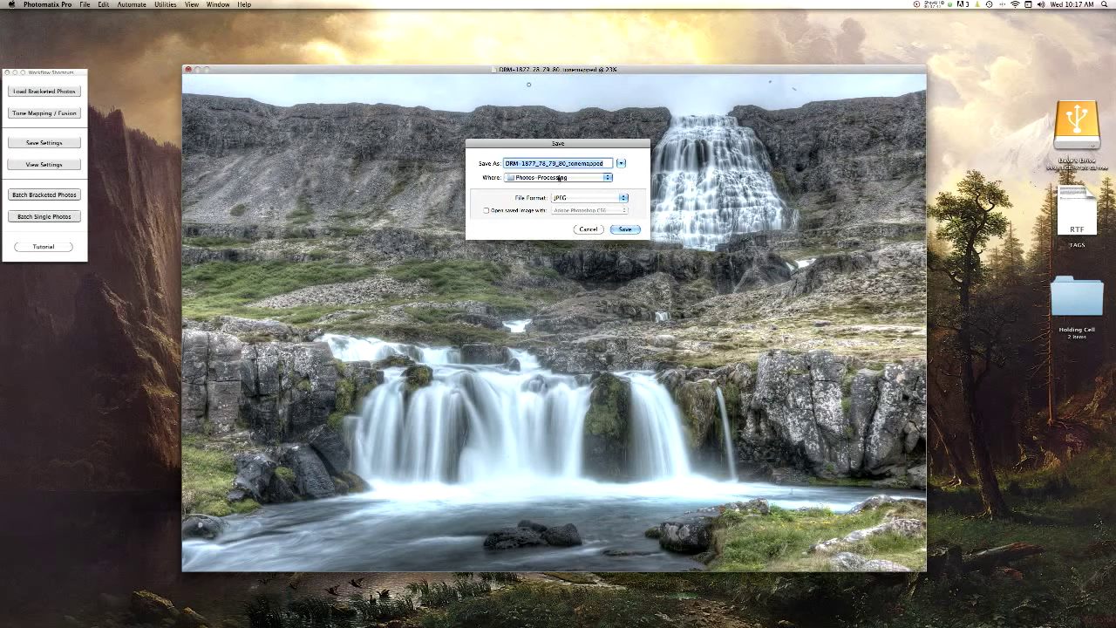
left_click(621, 228)
left_click(604, 199)
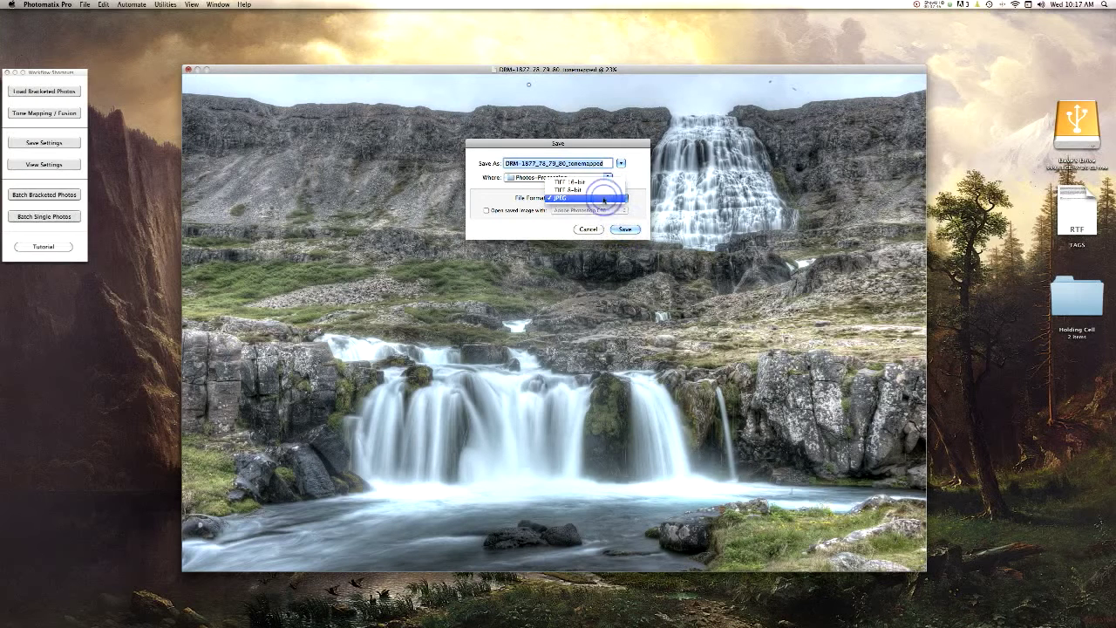
left_click(604, 198)
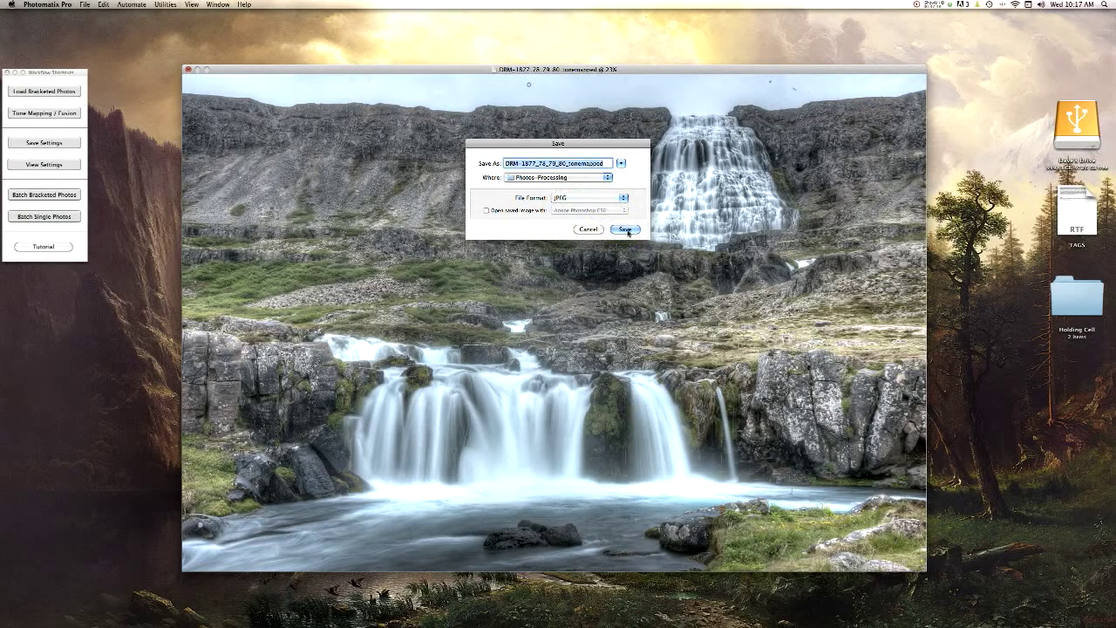
left_click(627, 229)
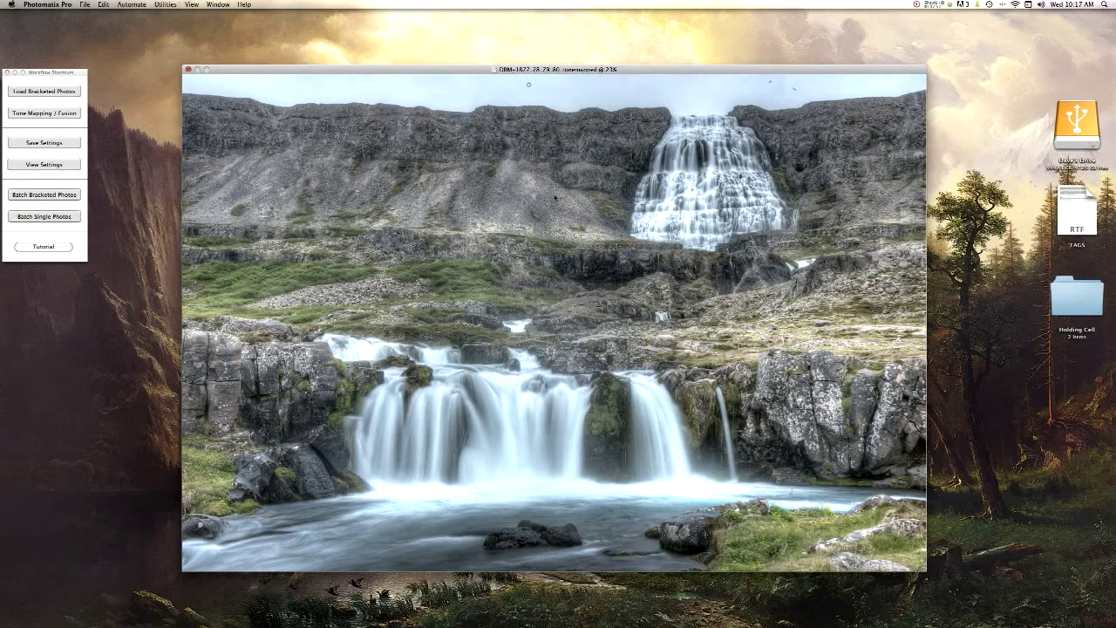
key("super+w")
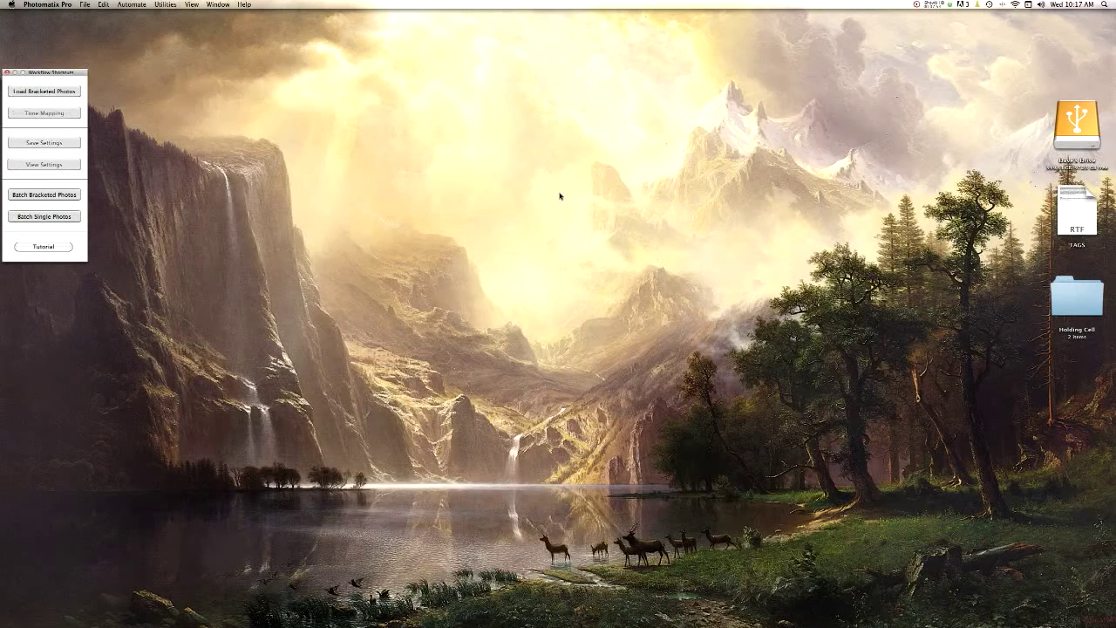
- Switch to Adobe Bridge and load the tone-mapped JPEG and its four source exposures into Photoshop as layers
mouse_move(485, 611)
left_click(490, 589)
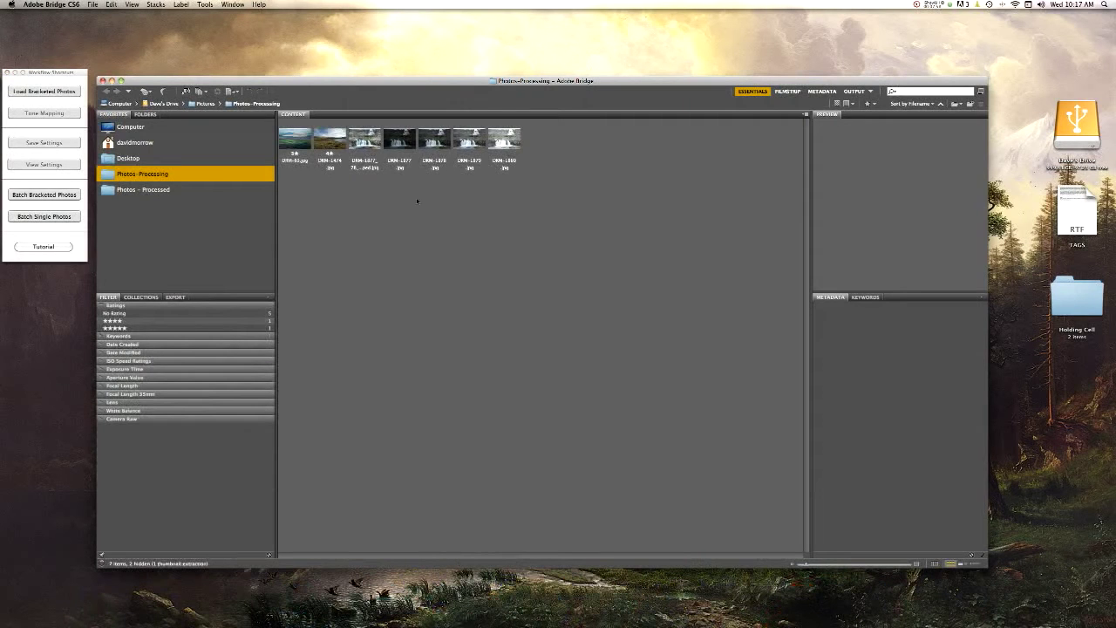
left_click_drag(402, 180, 513, 151)
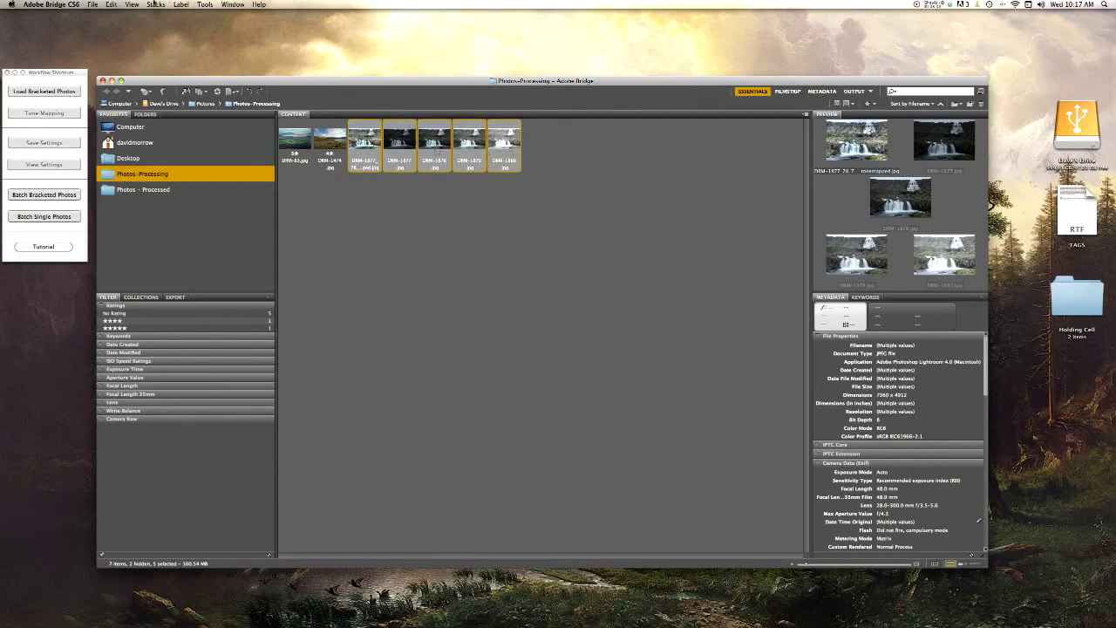
left_click(206, 6)
mouse_move(227, 94)
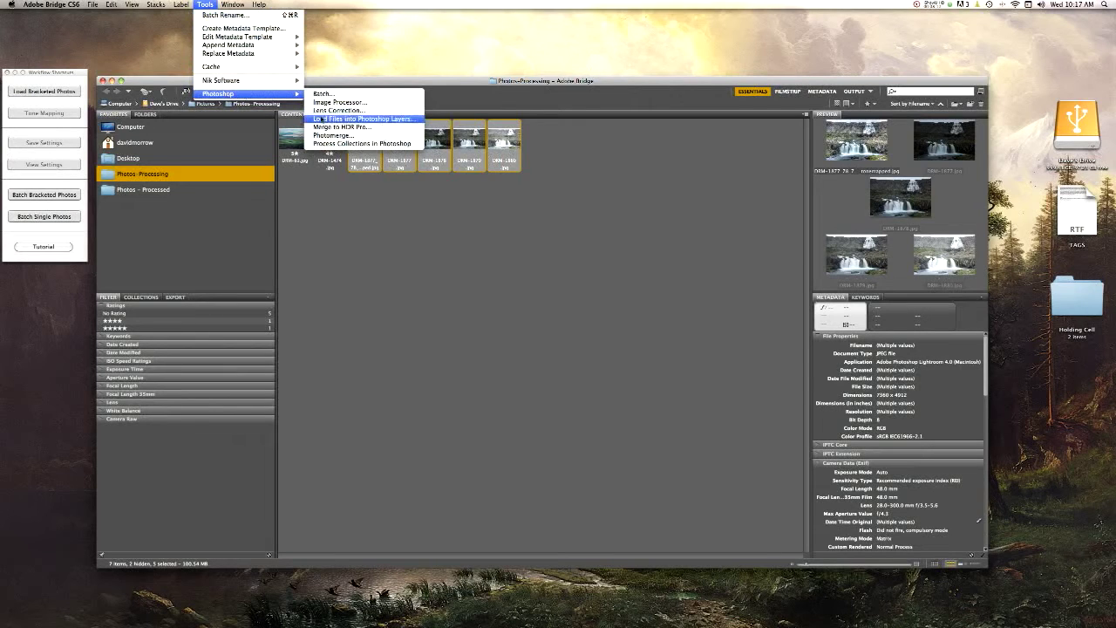
left_click(319, 119)
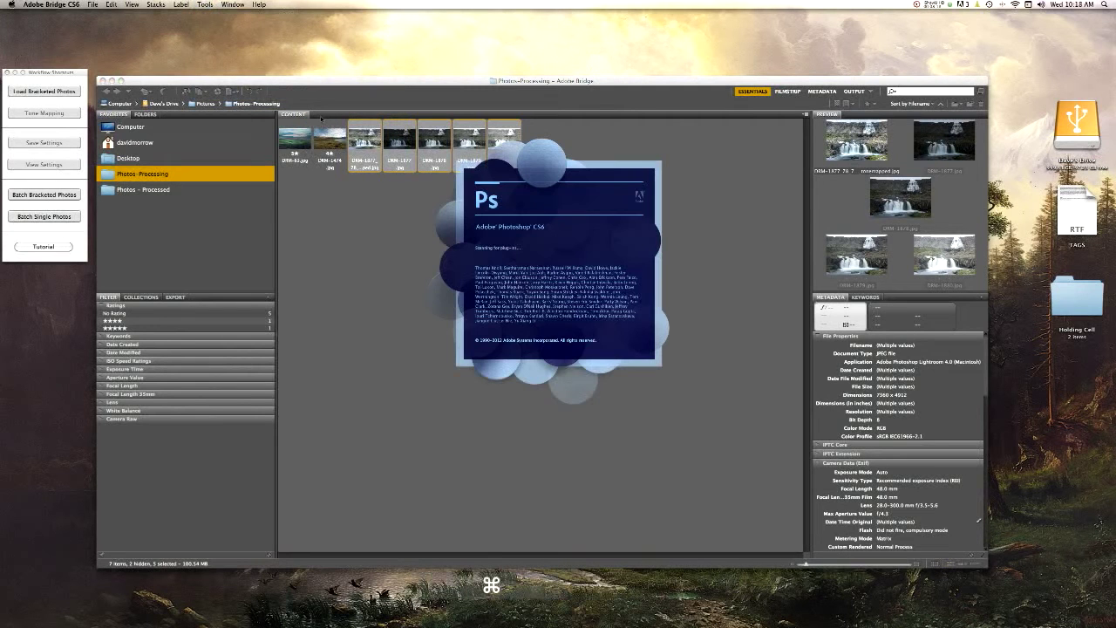
key("super+period")
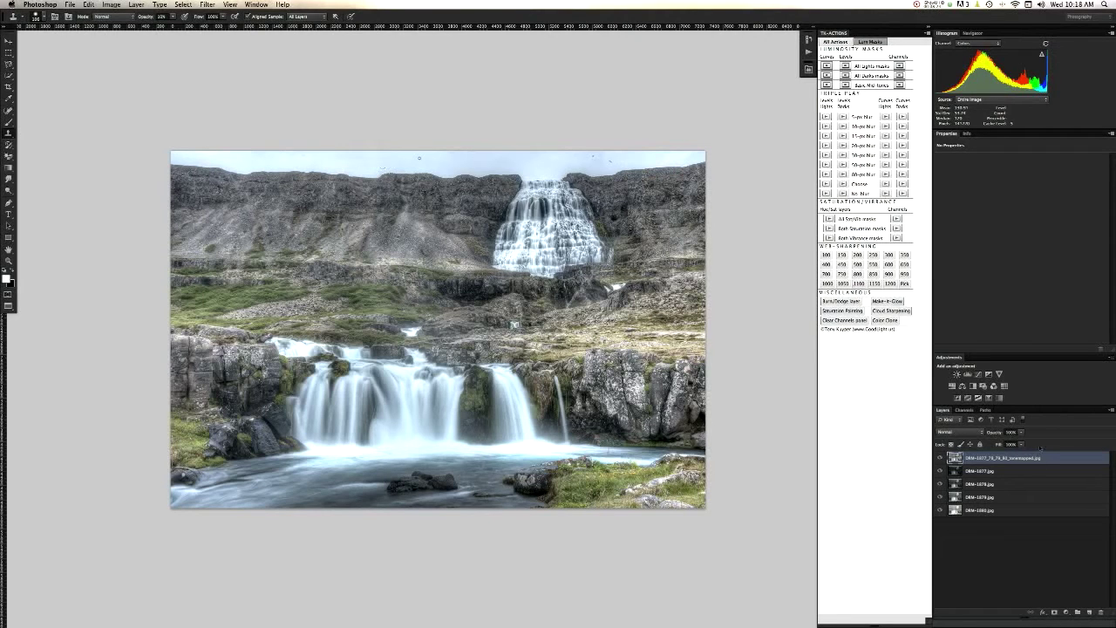
- Compare the tone-mapped layer with the source exposures by hiding the layers in turn and showing them again
left_click(939, 463)
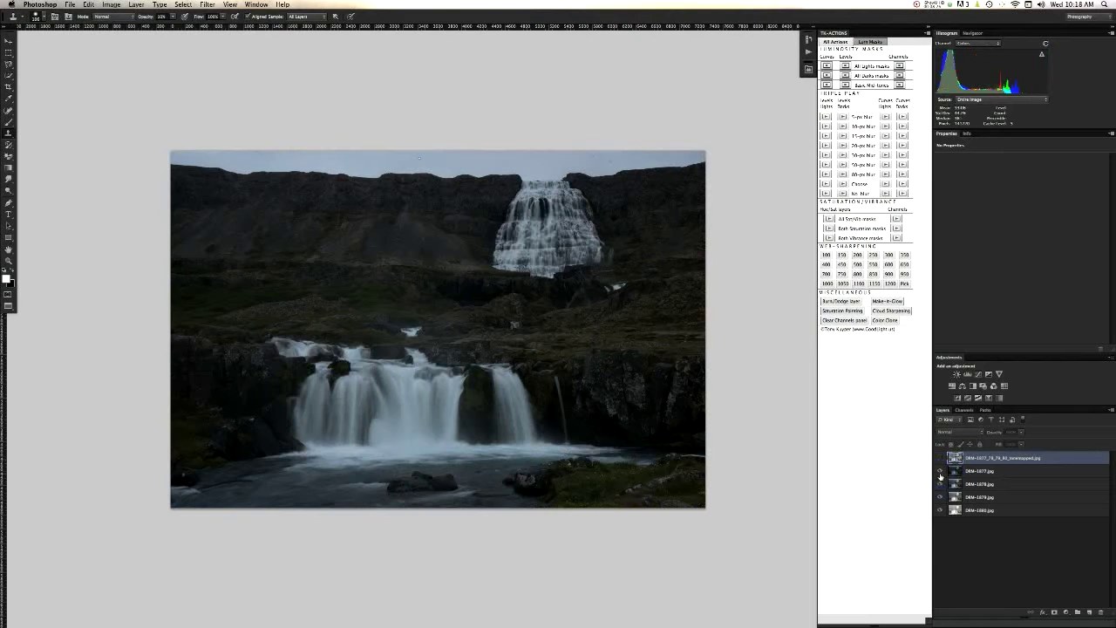
left_click(939, 471)
left_click(940, 484)
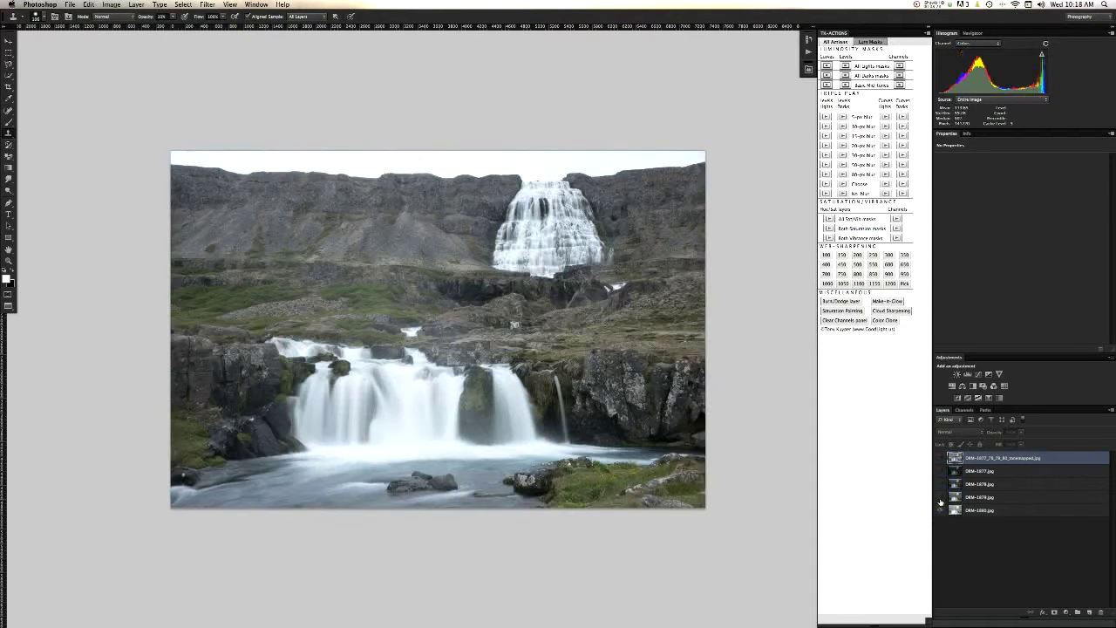
left_click(940, 497)
left_click(940, 484)
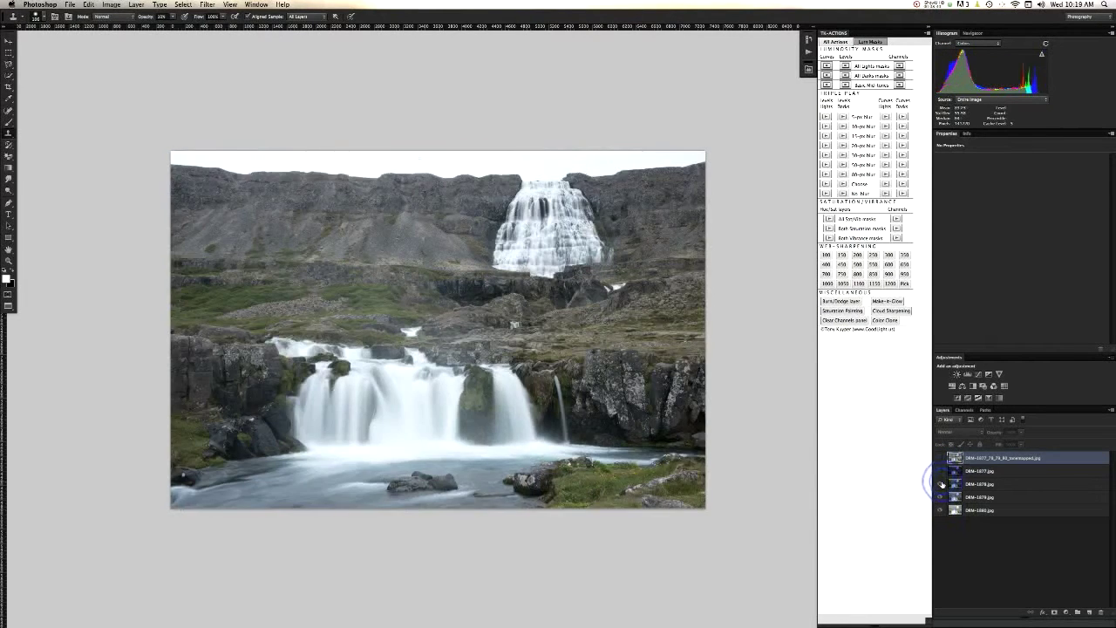
left_click(940, 471)
left_click(939, 457)
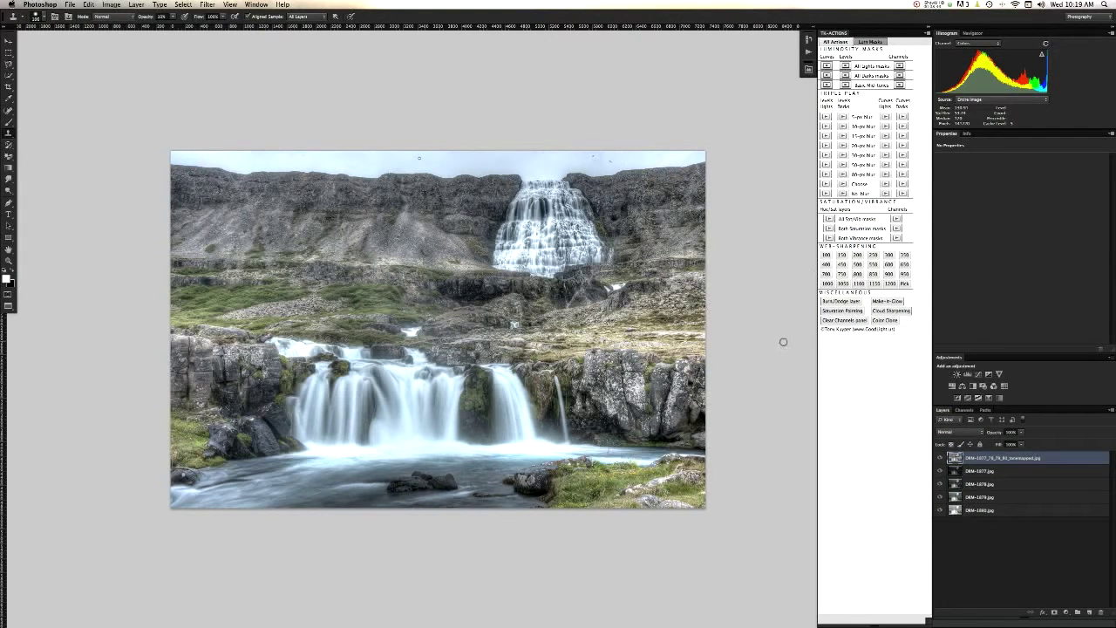
- Collapse the TK-Actions panel and add a Reveal All layer mask to the tone-mapped layer
left_click(927, 30)
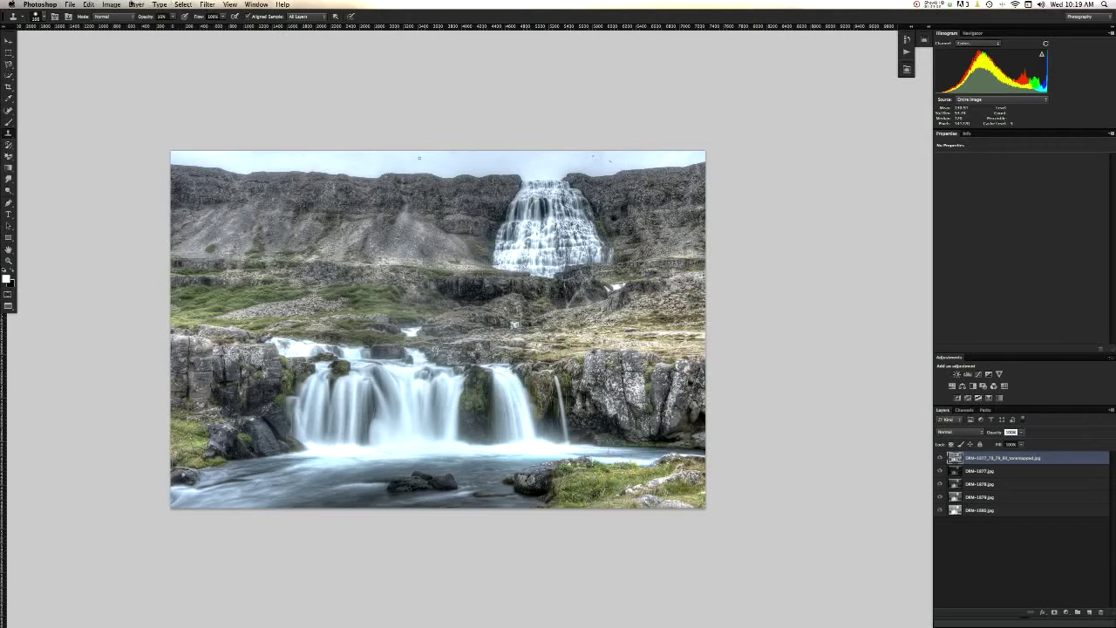
left_click(137, 4)
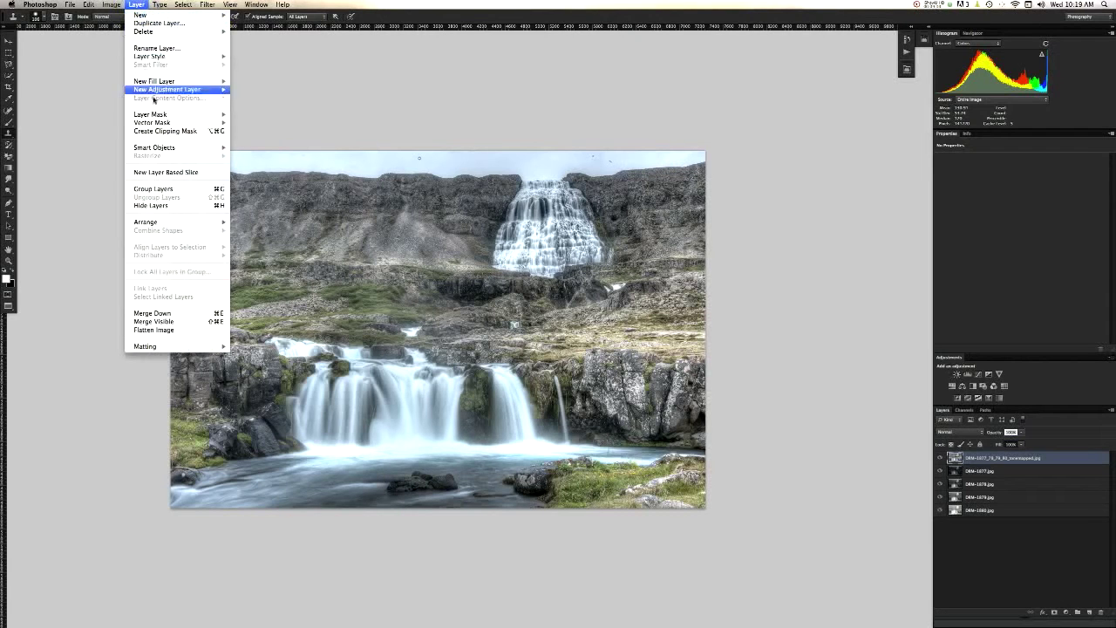
mouse_move(169, 120)
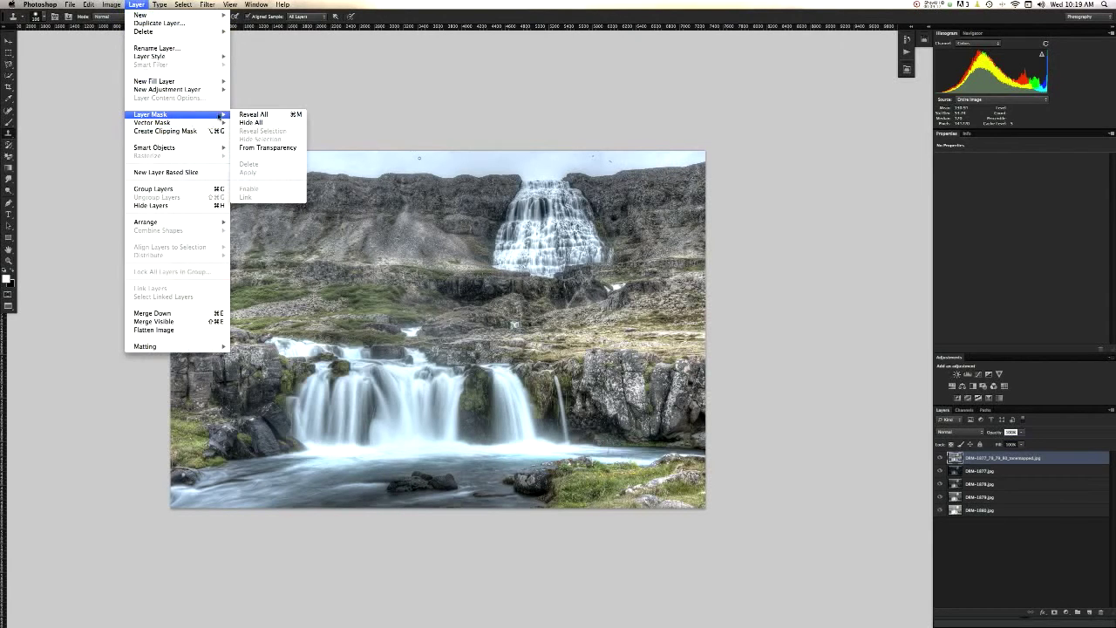
left_click(250, 114)
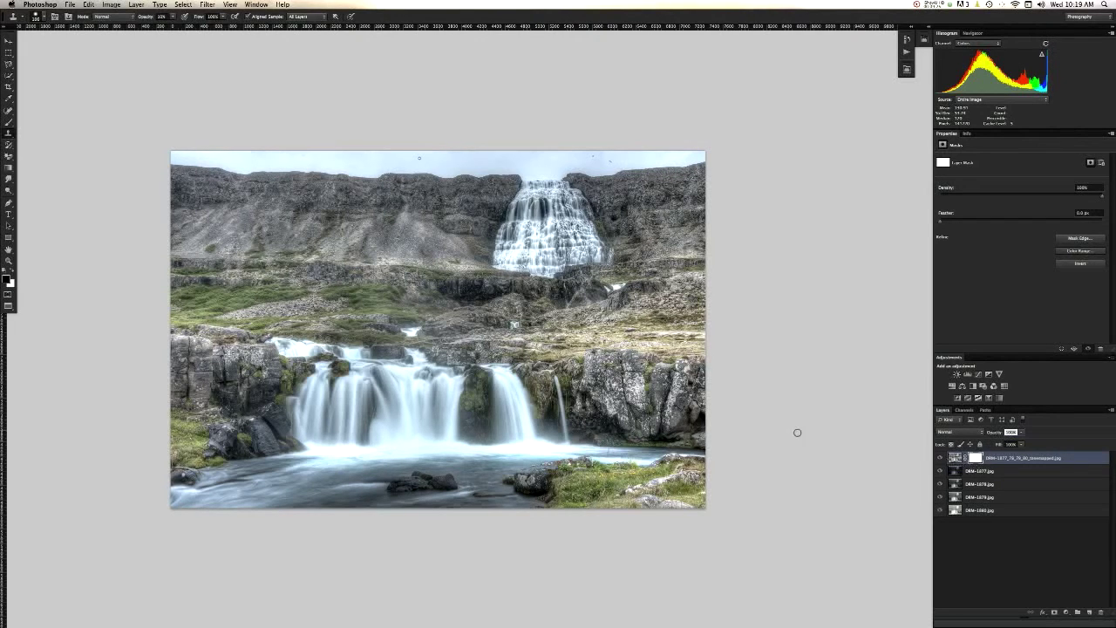
- Invert the tone-mapped layer's mask to black, undoing an extra inversion back to white
key("super")
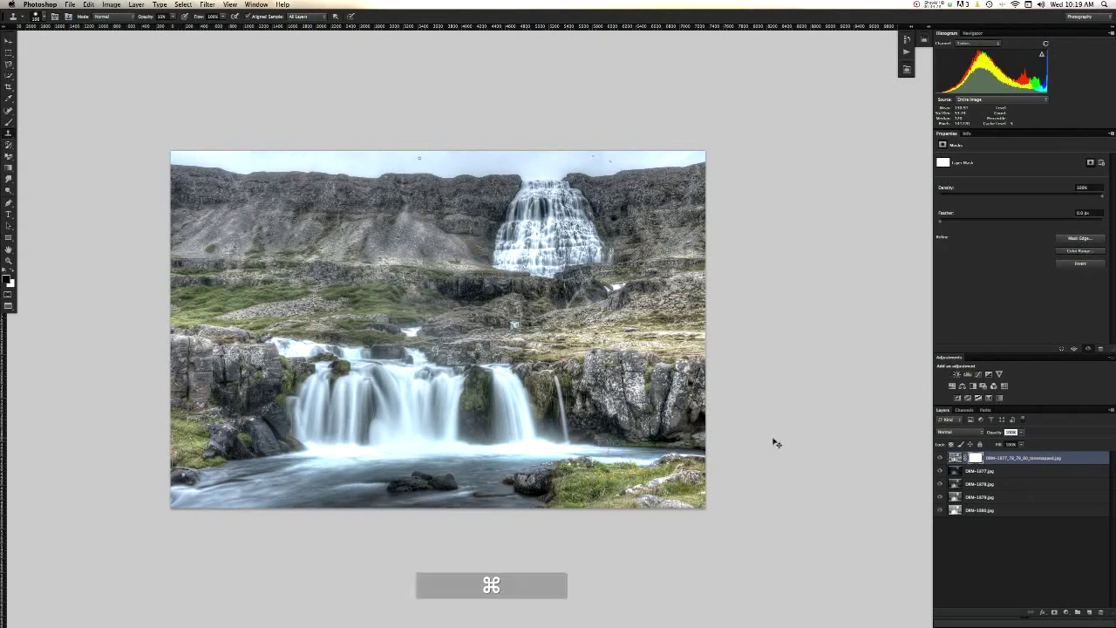
key("super+i")
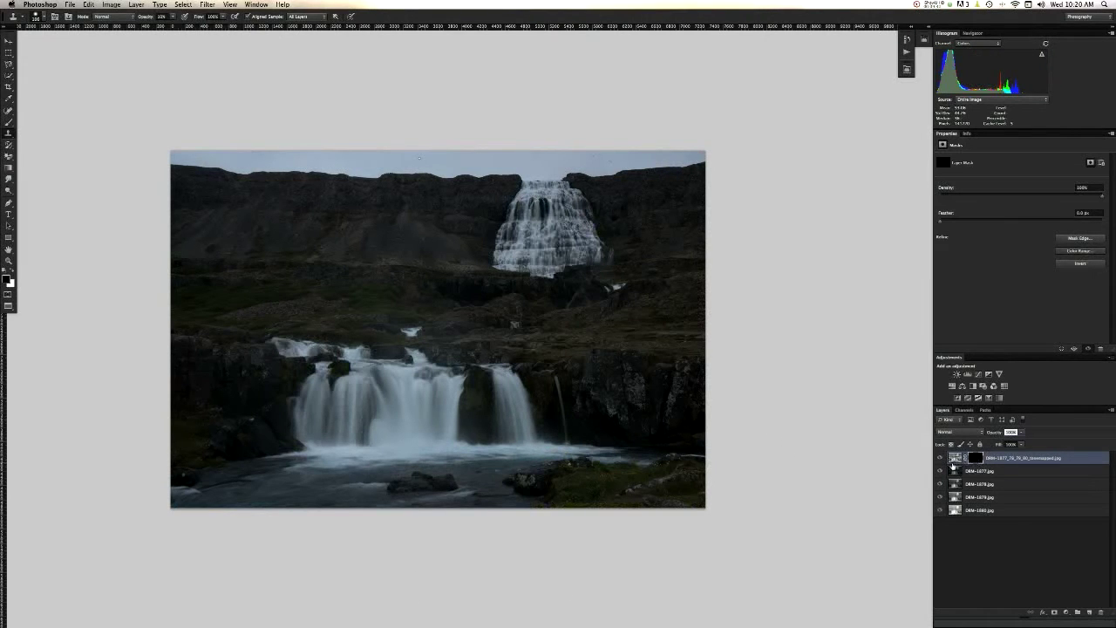
key("super+i")
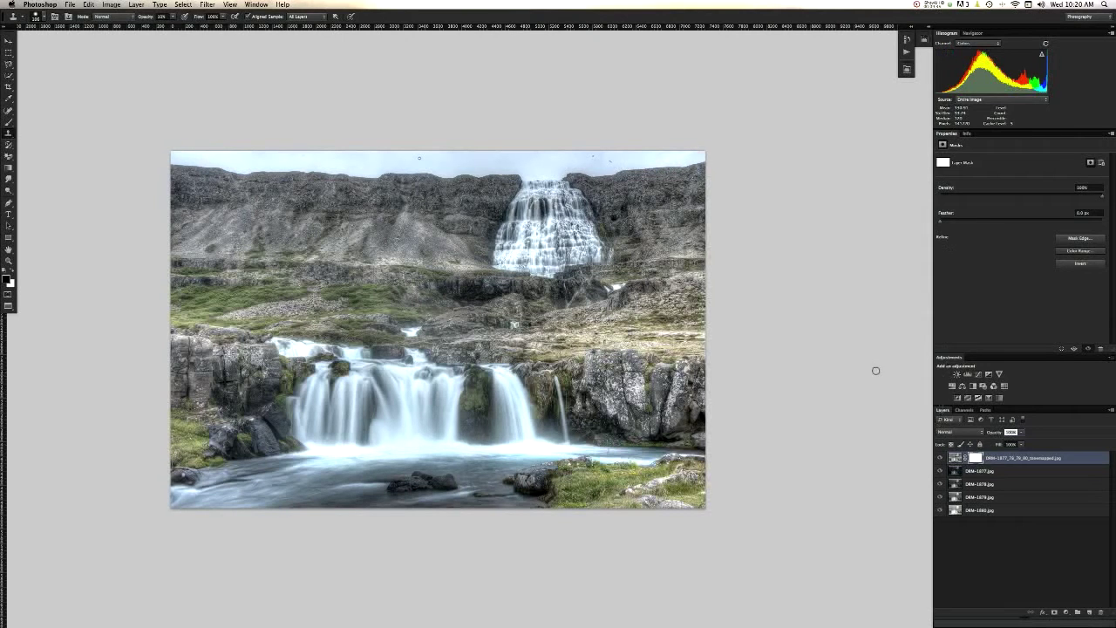
key("alt+super+z")
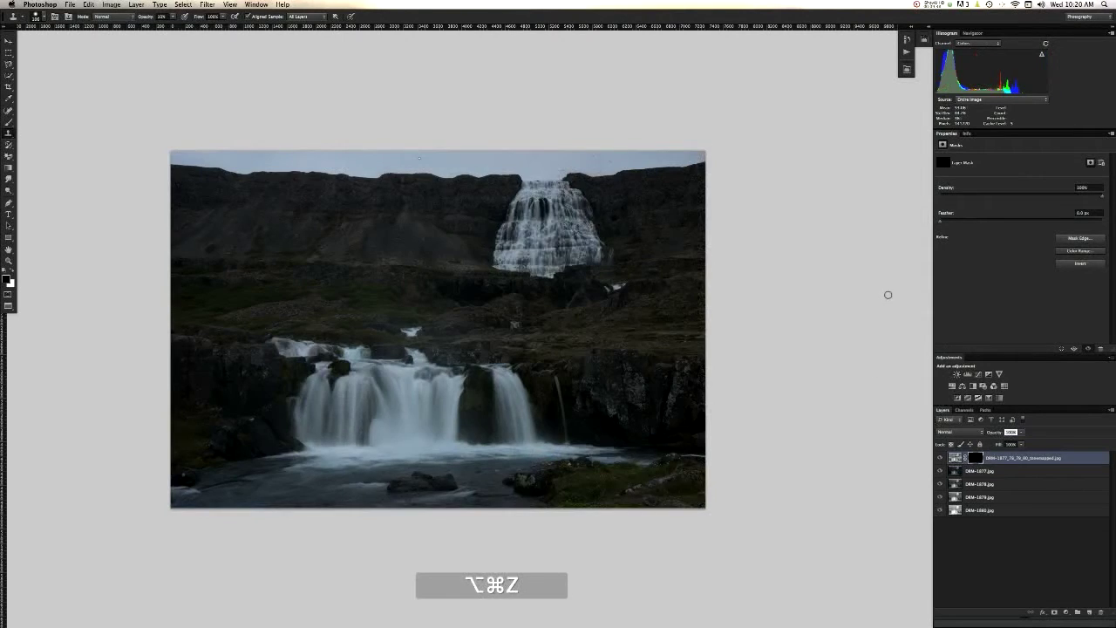
- Undo the masking of the tone-mapped layer, reselect that layer and add a fresh Reveal All layer mask to it
key("alt+super+z")
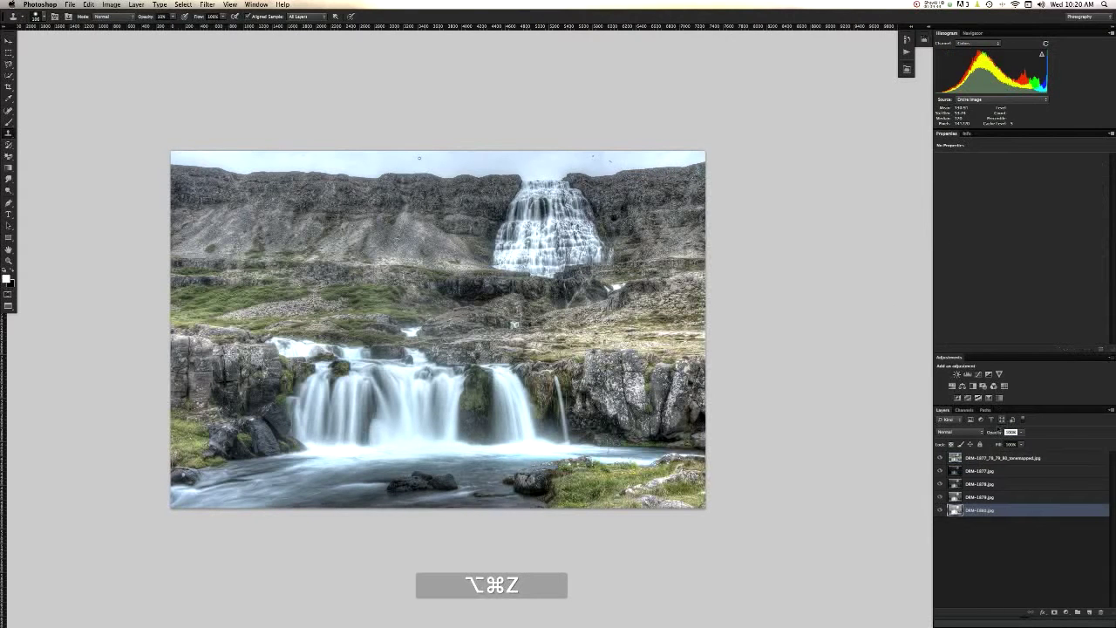
left_click(982, 461)
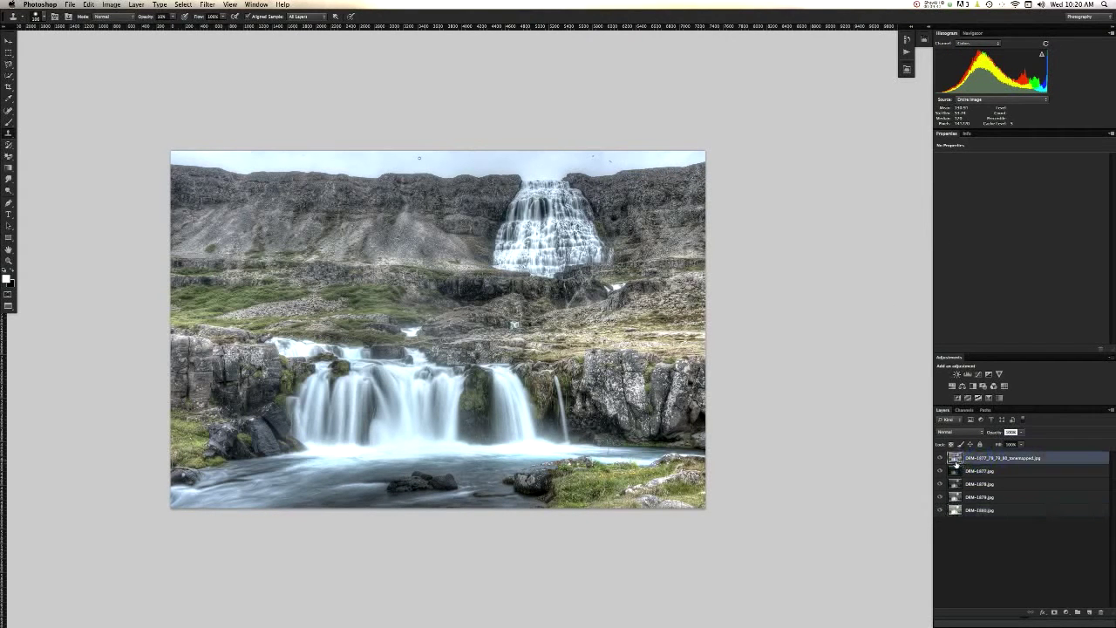
key("super+m")
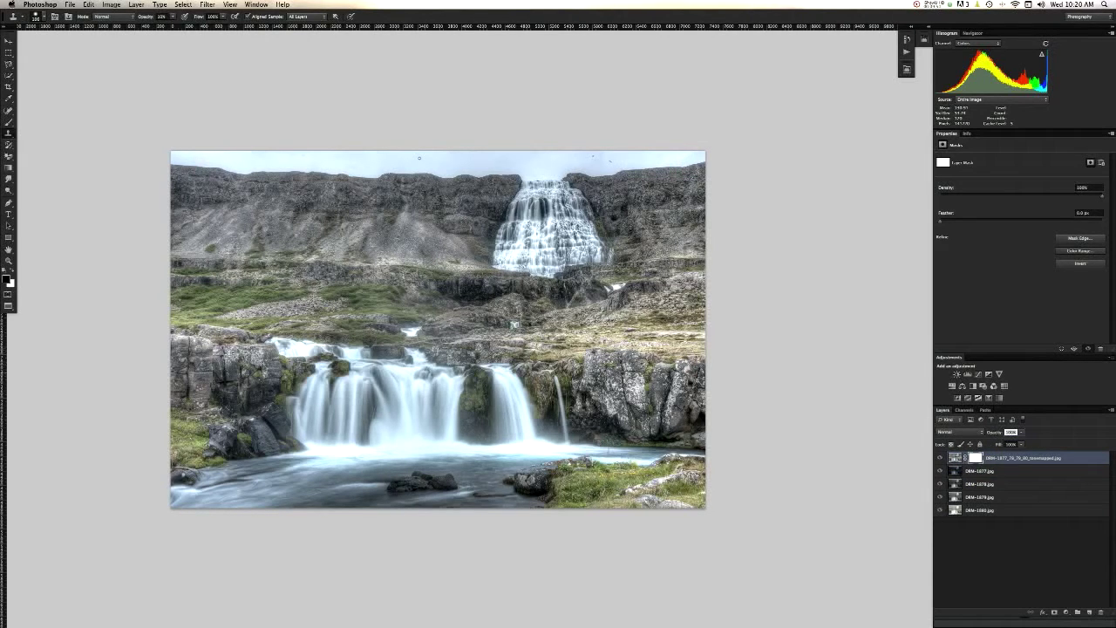
- Compare the tone-mapped layer with the DRM-1877.jpg exposure beneath it by hiding and showing the top layer
key("super")
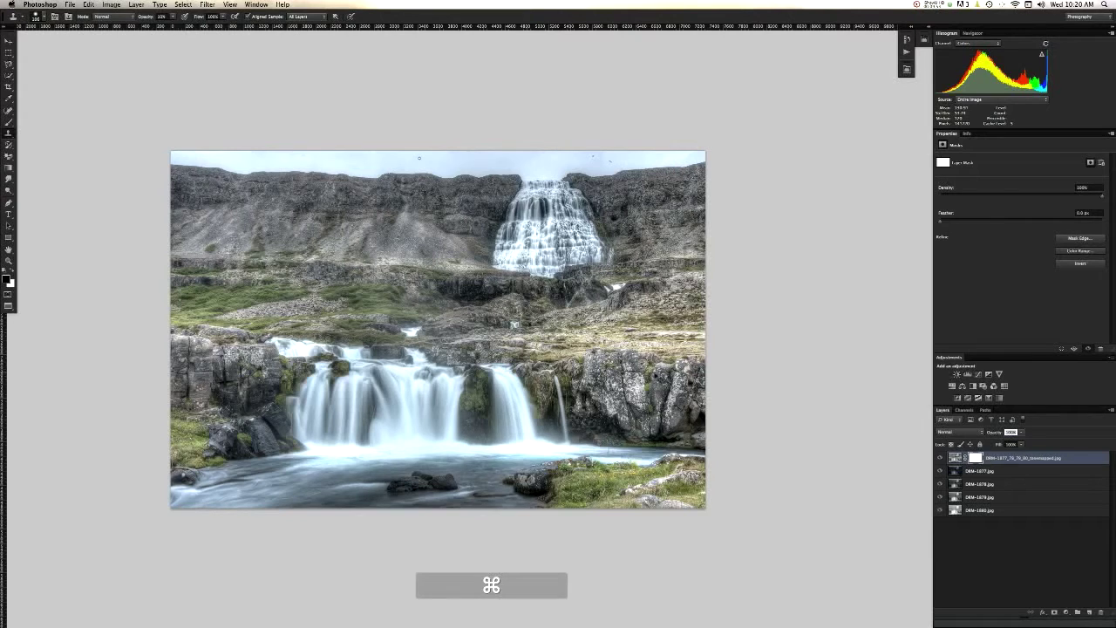
key("super+h")
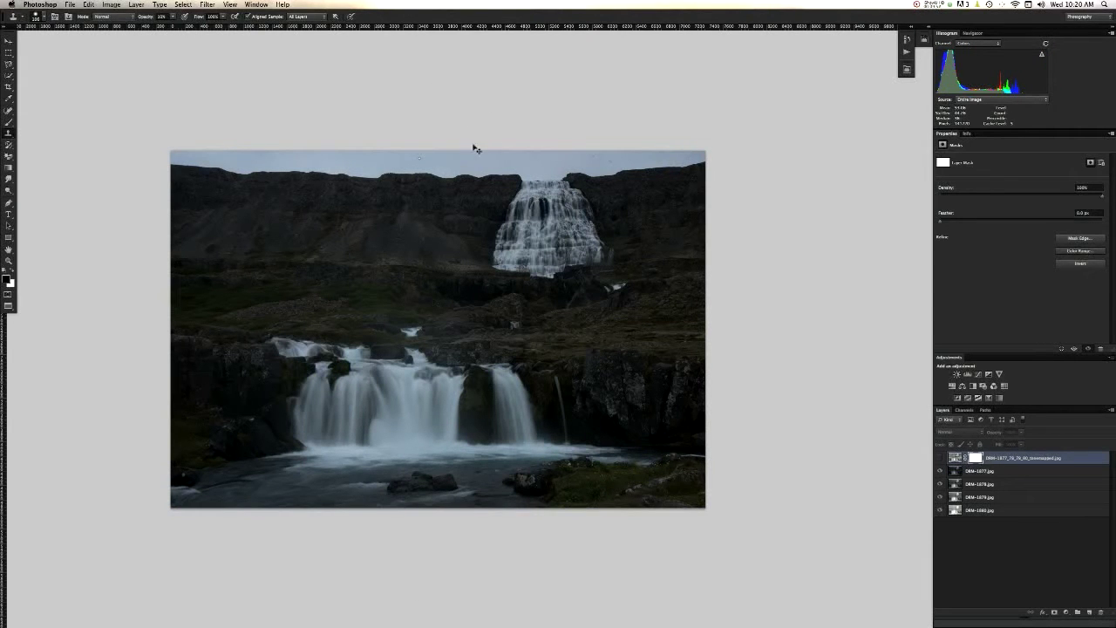
key("super+h")
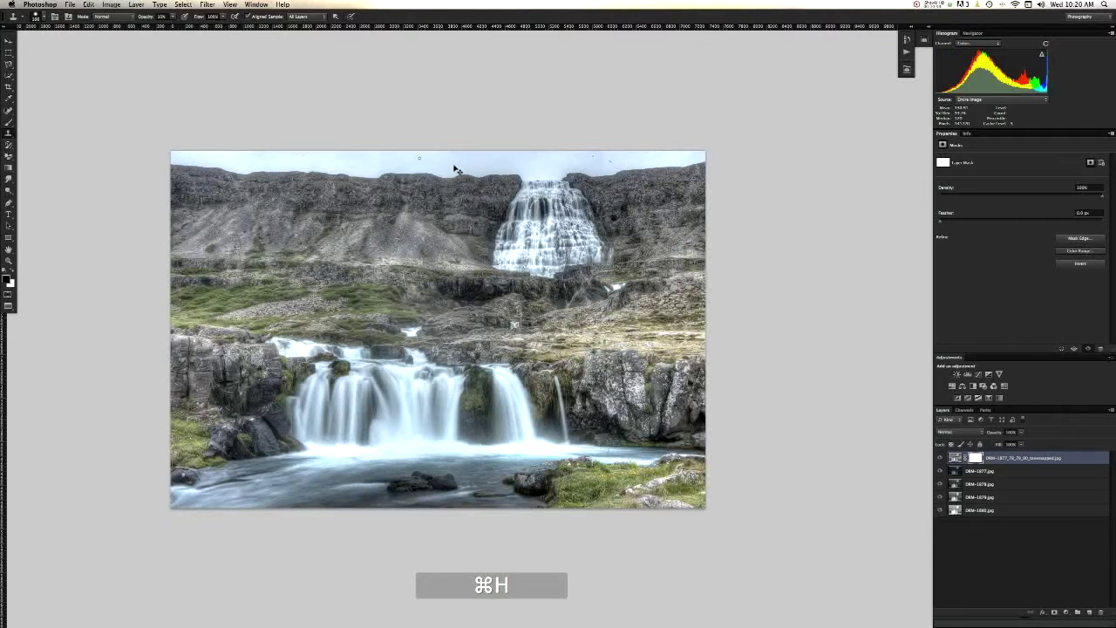
key("super+h")
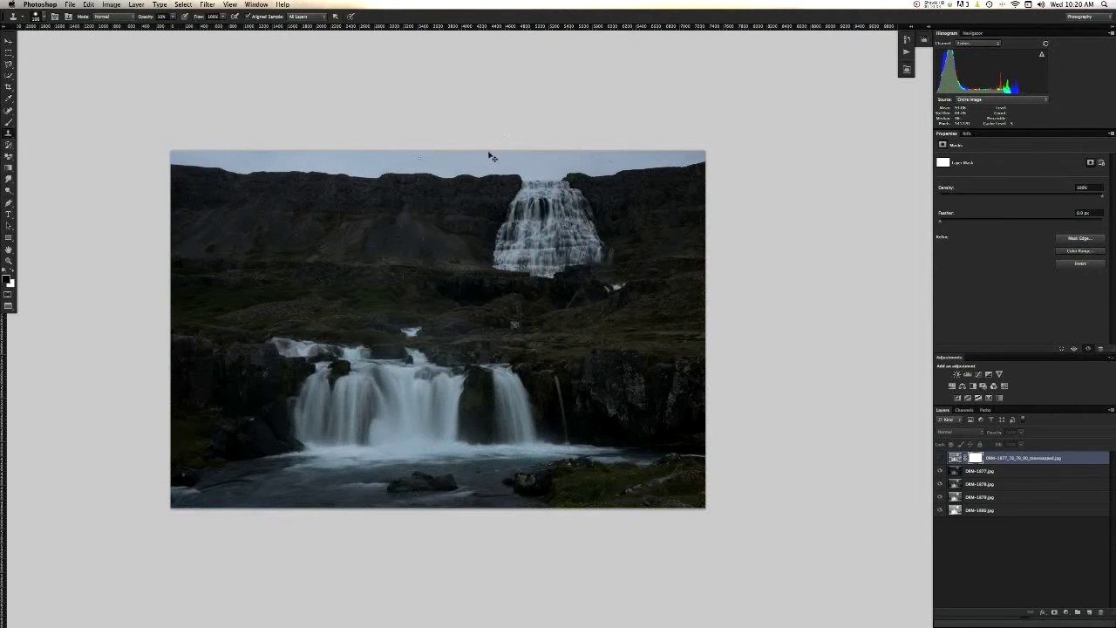
key("super+h")
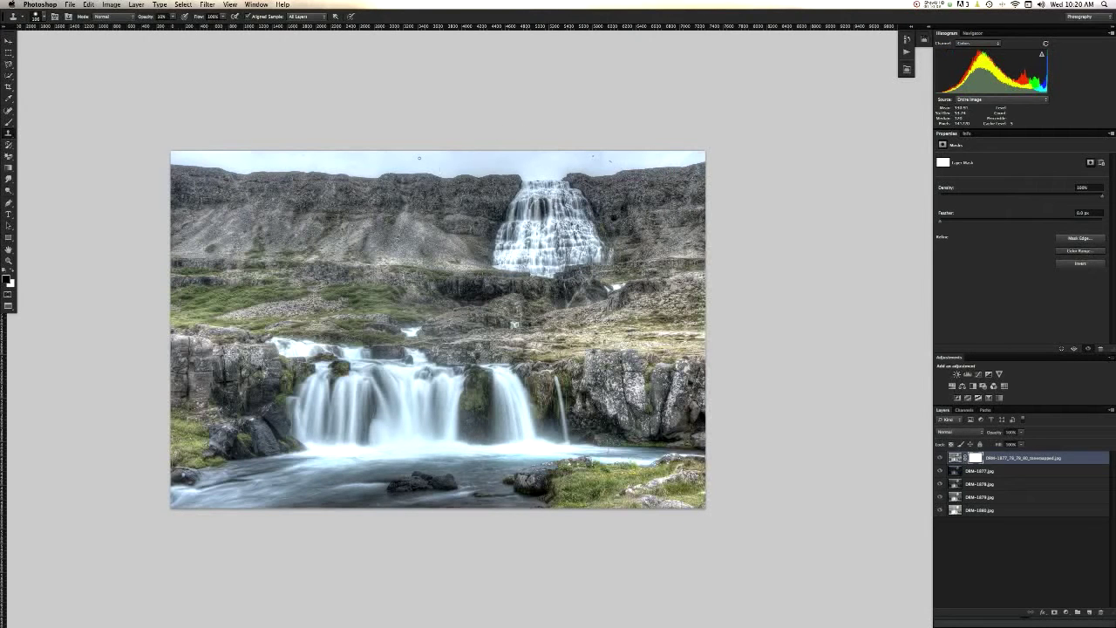
- Select the Brush tool, set its hardness to 0%, and size the soft tip for painting on the mask
key("b")
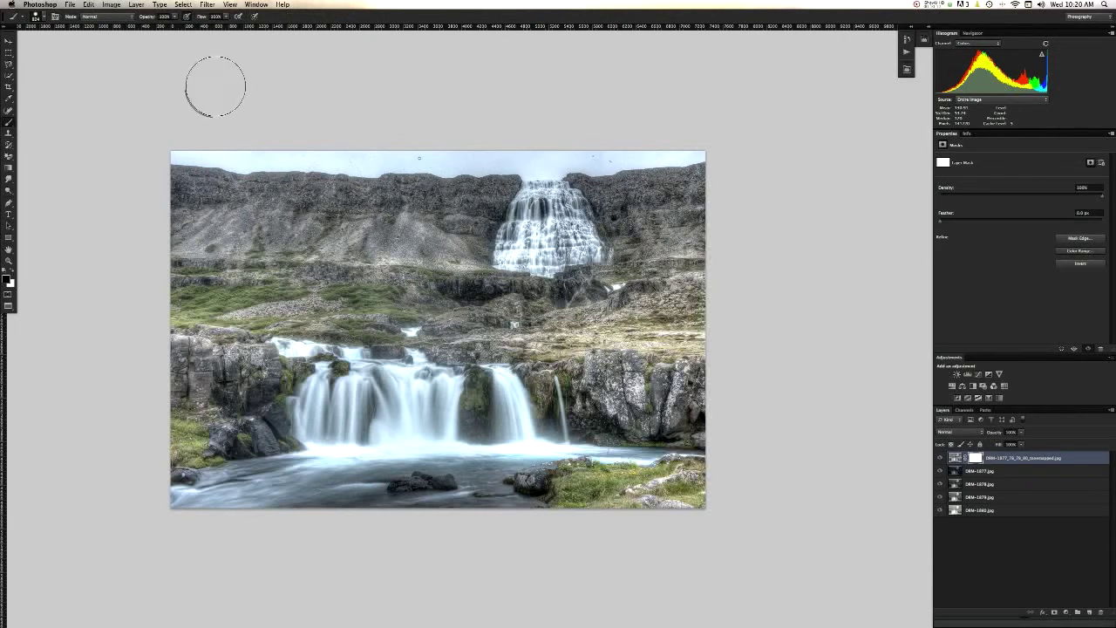
key("super+period")
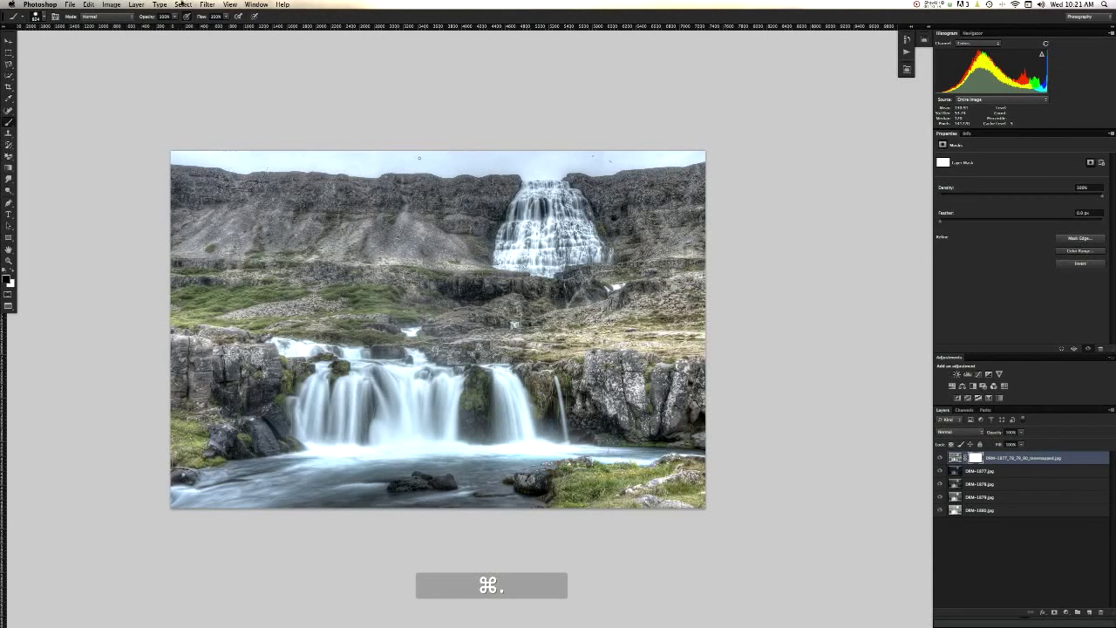
left_click(44, 17)
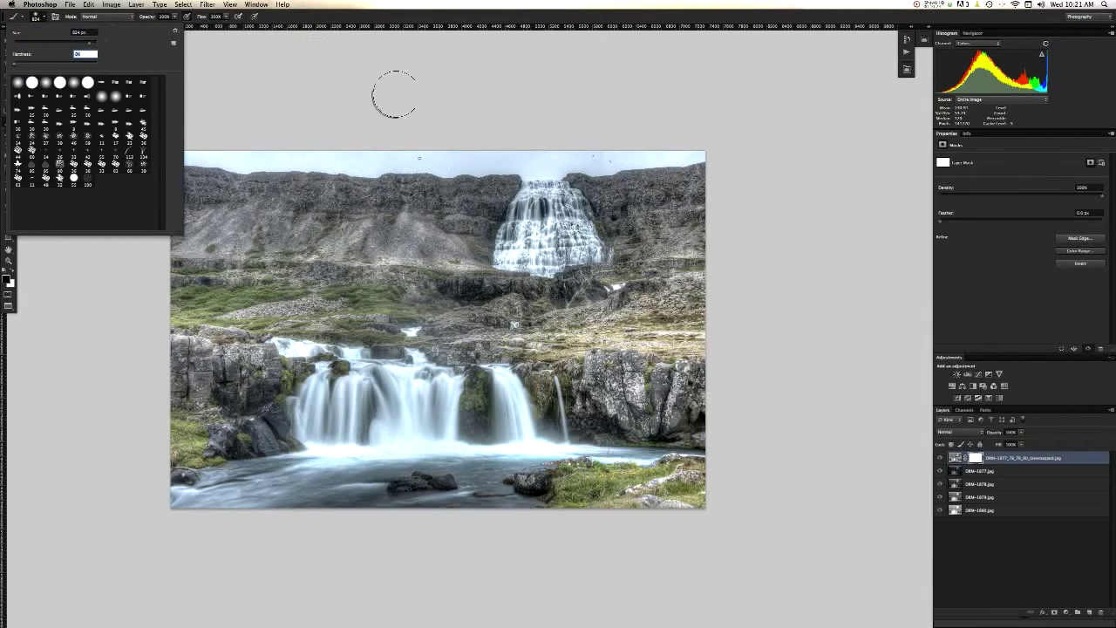
key("bracketright")
left_click(516, 103)
key("bracketright")
key("bracketright")
key("bracketright")
key("bracketright")
key("bracketright")
key("bracketright")
key("bracketright")
key("bracketright")
key("bracketright")
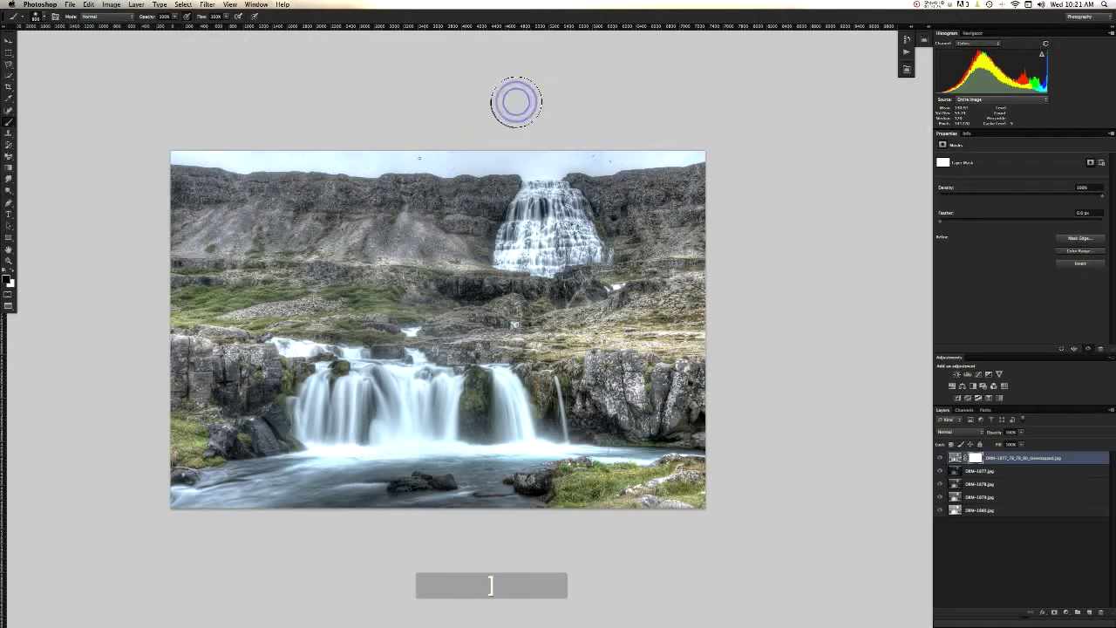
key("bracketright")
key("bracketright")
key("bracketright")
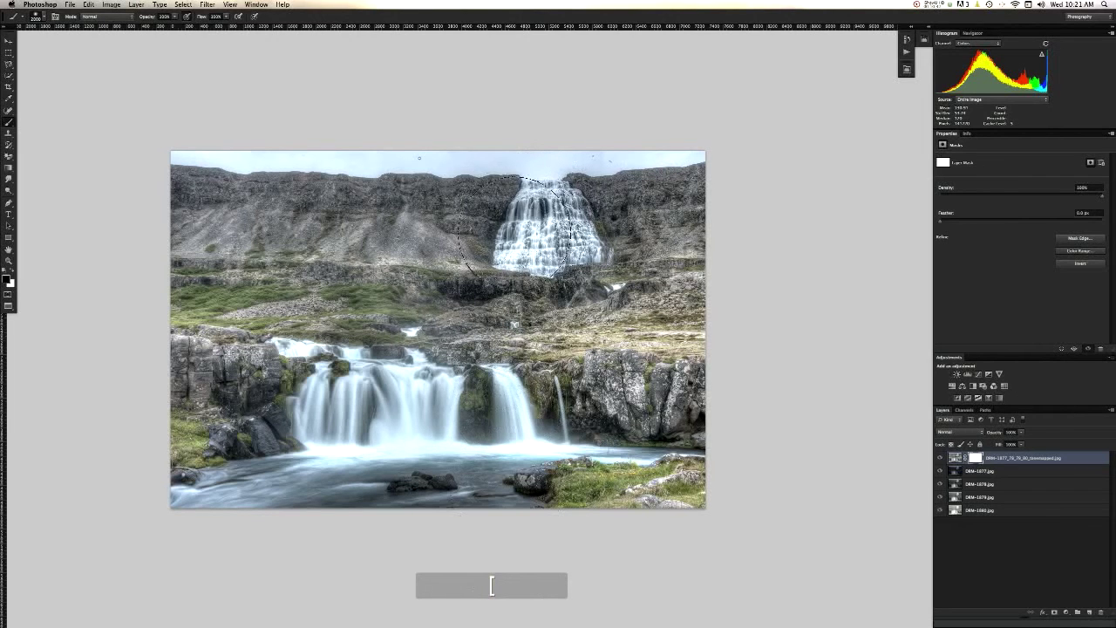
key("bracketleft")
key("bracketleft")
key("bracketleft")
key("bracketleft")
key("bracketleft")
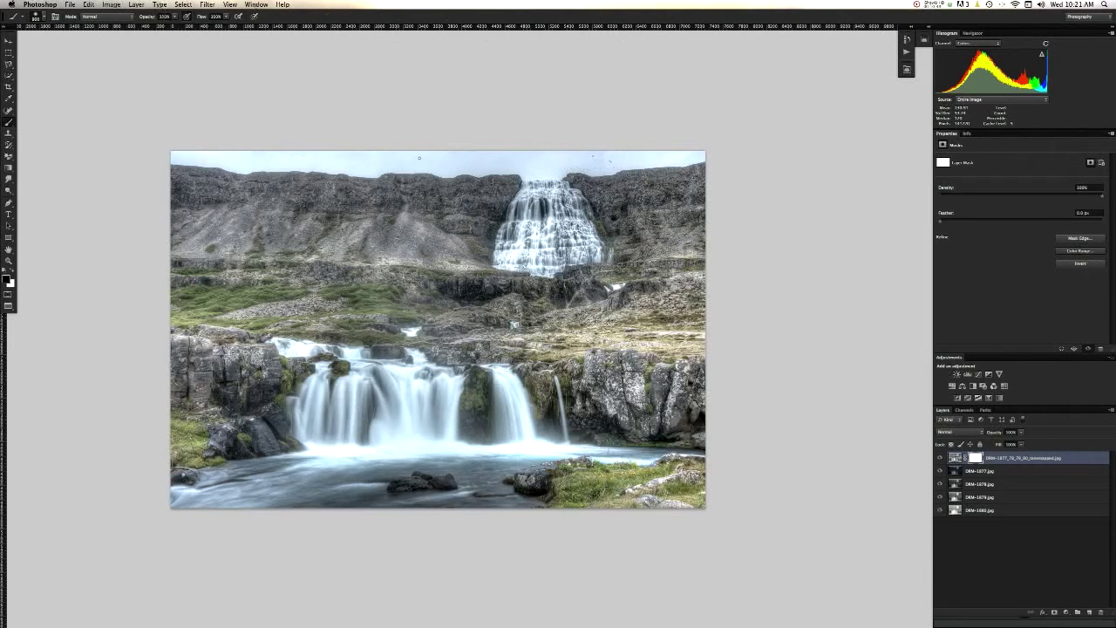
- Set the brush opacity to 10% and paint black across the sky on the tone-mapped layer's mask, checking against the exposure beneath
key("1")
left_click(940, 457)
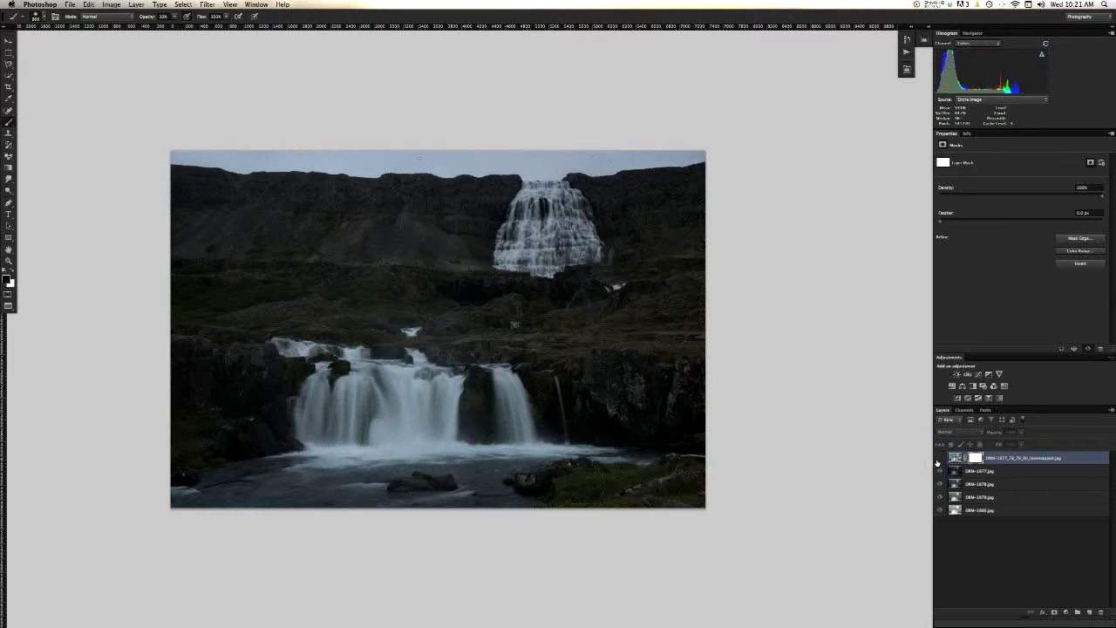
left_click(939, 458)
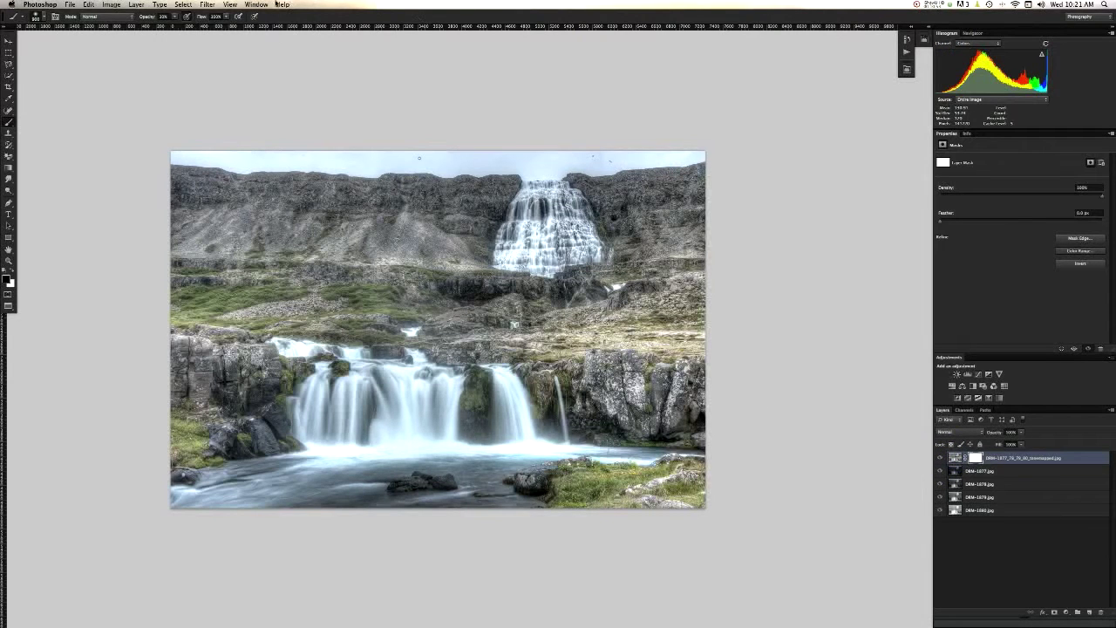
mouse_move(586, 137)
left_mouse_down()
mouse_move(655, 136)
mouse_move(454, 142)
left_mouse_up()
mouse_move(362, 142)
left_mouse_down()
mouse_move(148, 153)
mouse_move(720, 158)
left_mouse_up()
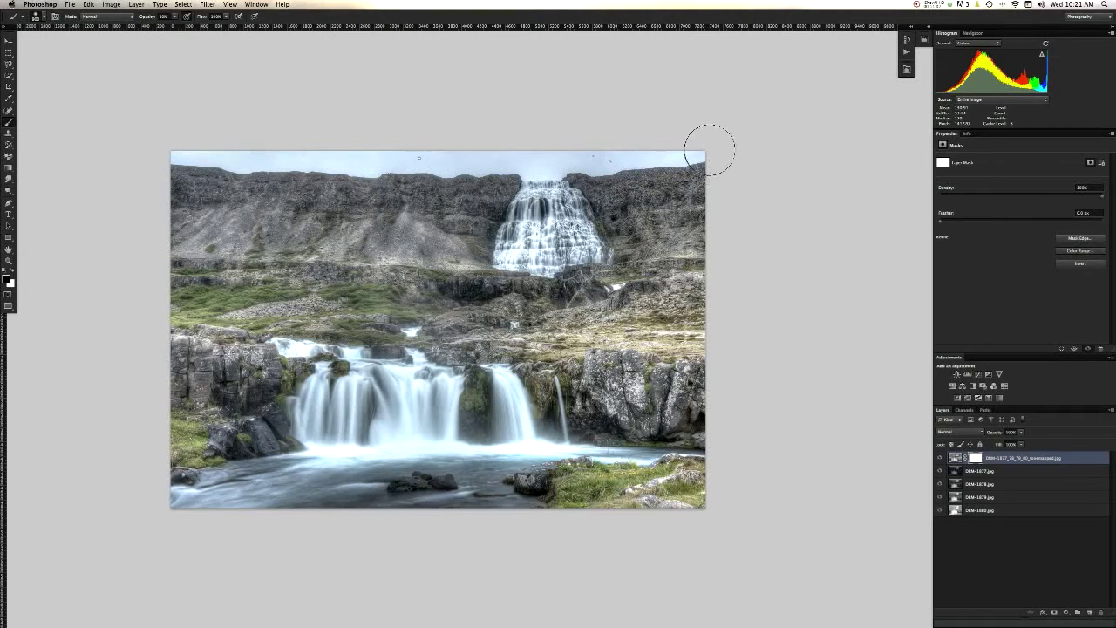
mouse_move(297, 139)
left_mouse_down()
mouse_move(306, 131)
mouse_move(204, 123)
mouse_move(229, 154)
mouse_move(541, 140)
mouse_move(594, 151)
mouse_move(549, 162)
mouse_move(586, 154)
left_mouse_up()
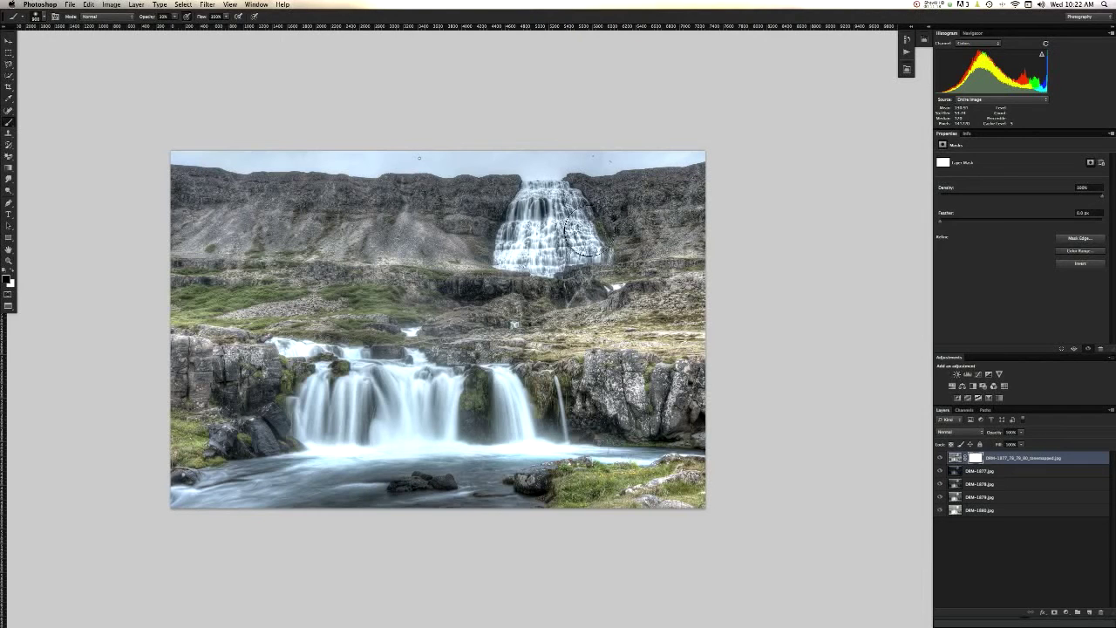
- Merge the tone-mapped layer down into DRM-1877.jpg and add a Reveal All layer mask to the merged layer
key("super")
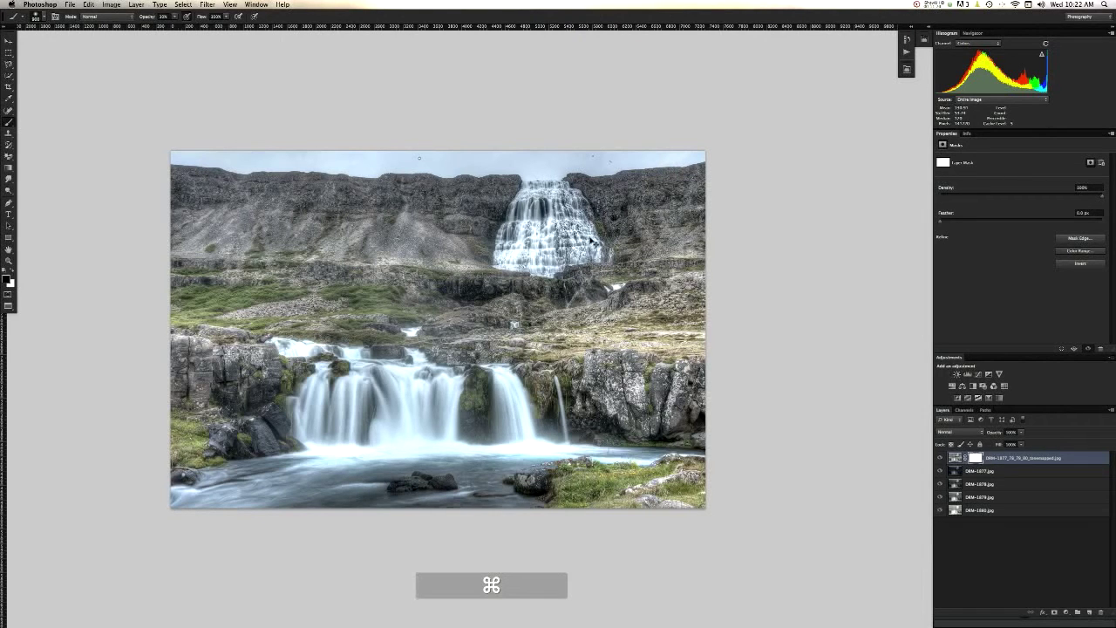
key("super+e")
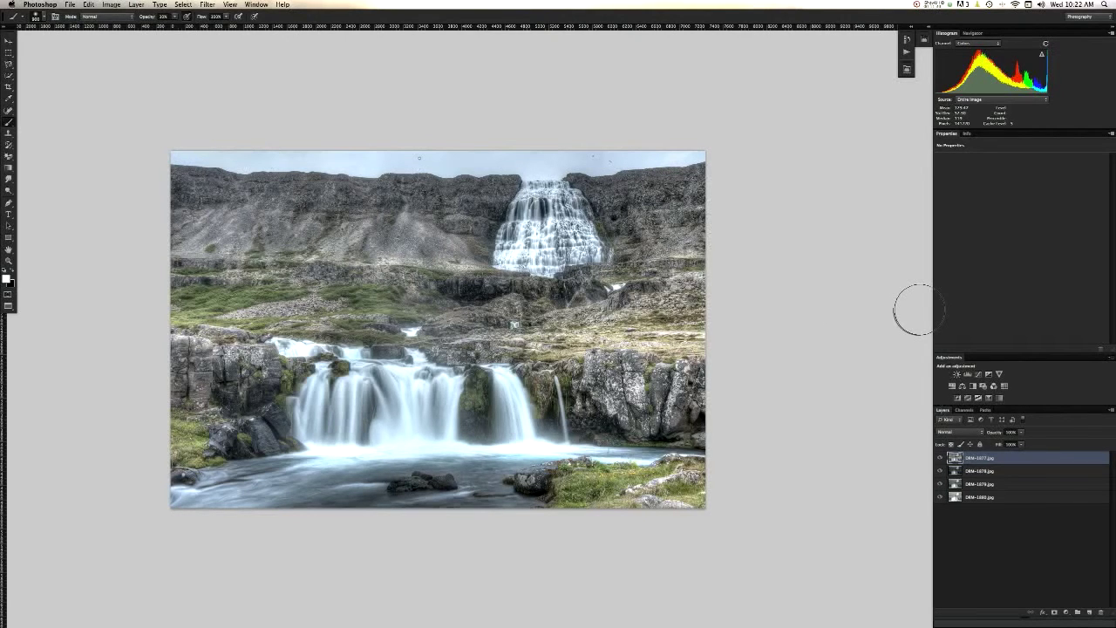
left_click(136, 5)
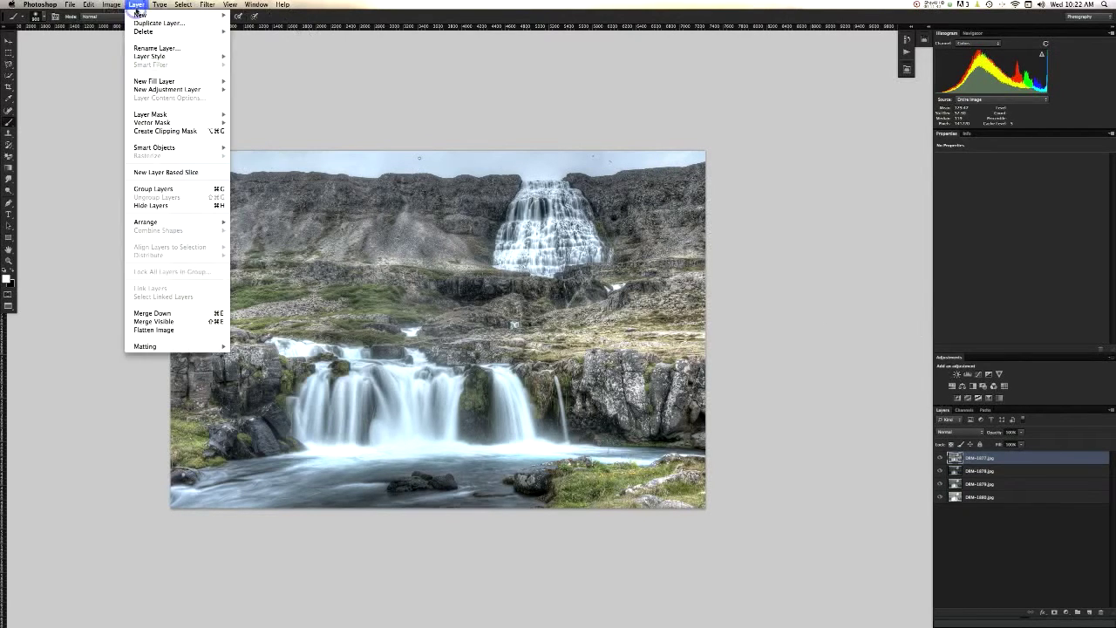
mouse_move(175, 117)
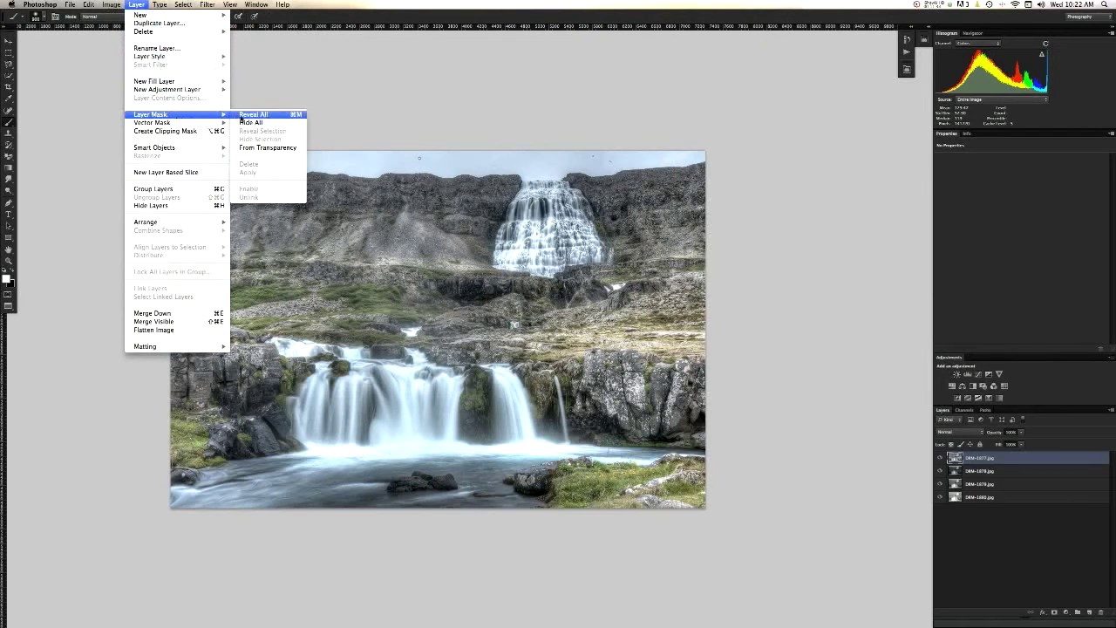
left_click(253, 115)
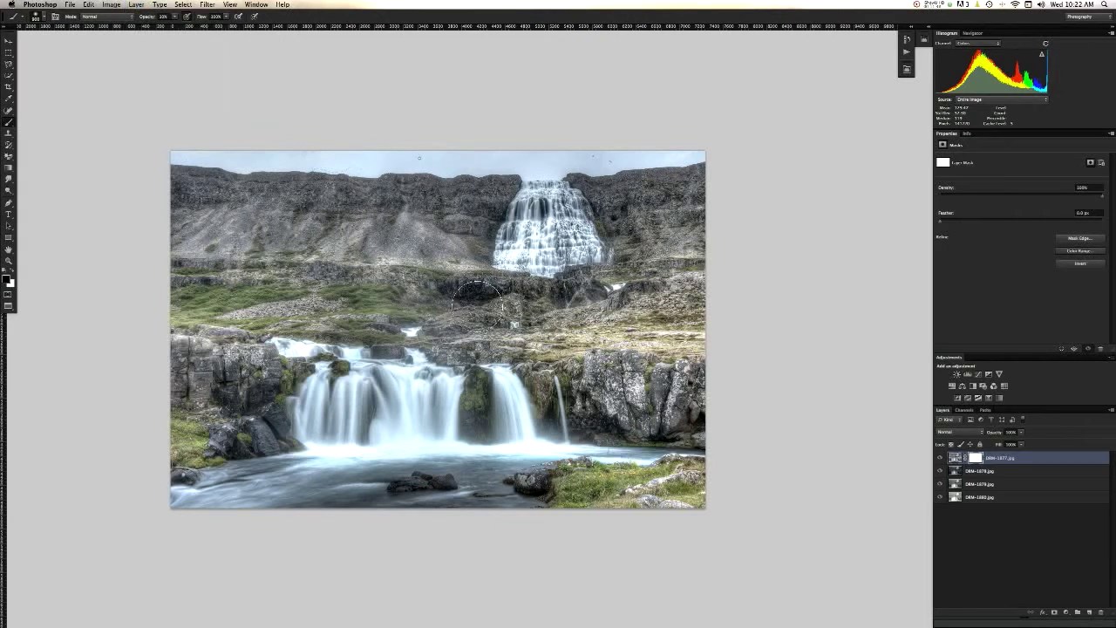
- Compare the merged layer with the DRM-1878.jpg exposure beneath it by repeatedly hiding and showing the merged layer
key("super+h")
key("super+h")
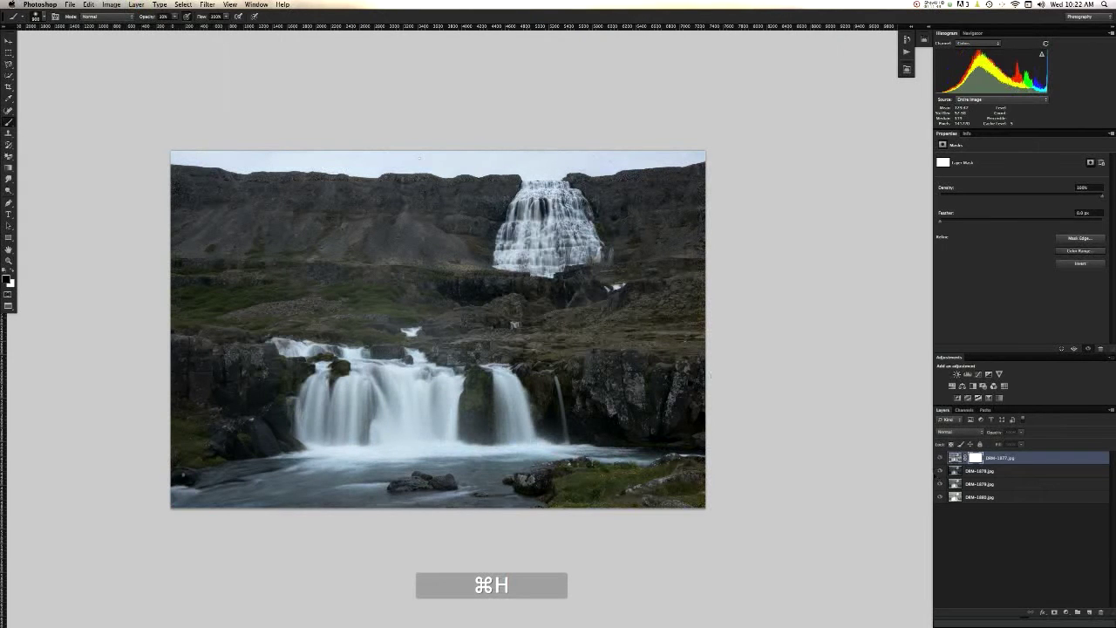
left_click(939, 458)
left_click(939, 458)
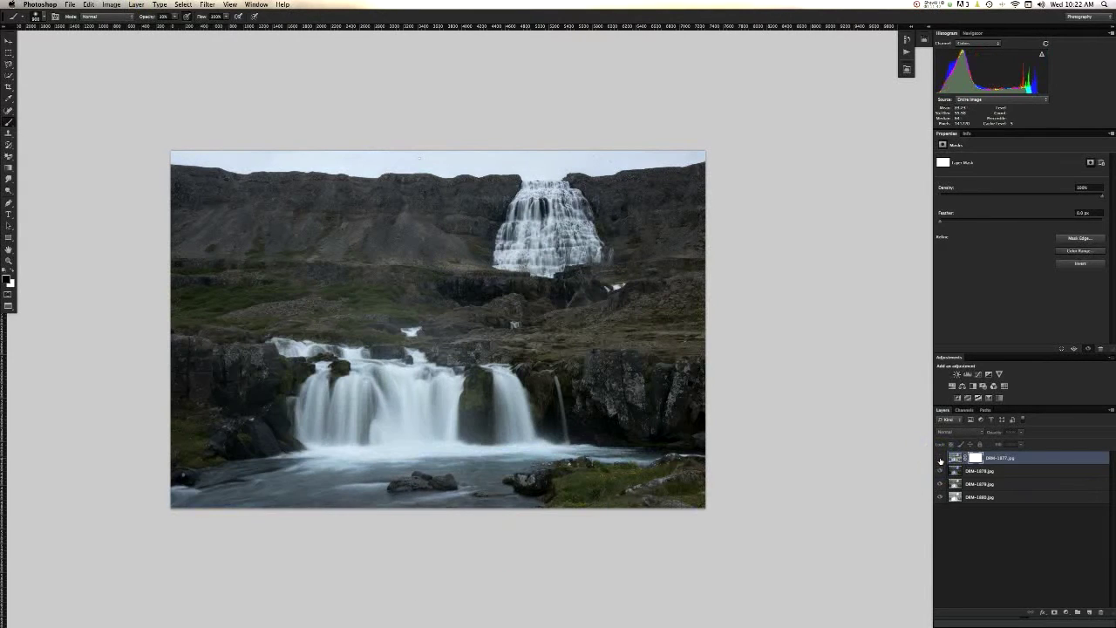
left_click(939, 458)
key("super+h")
key("super+comma")
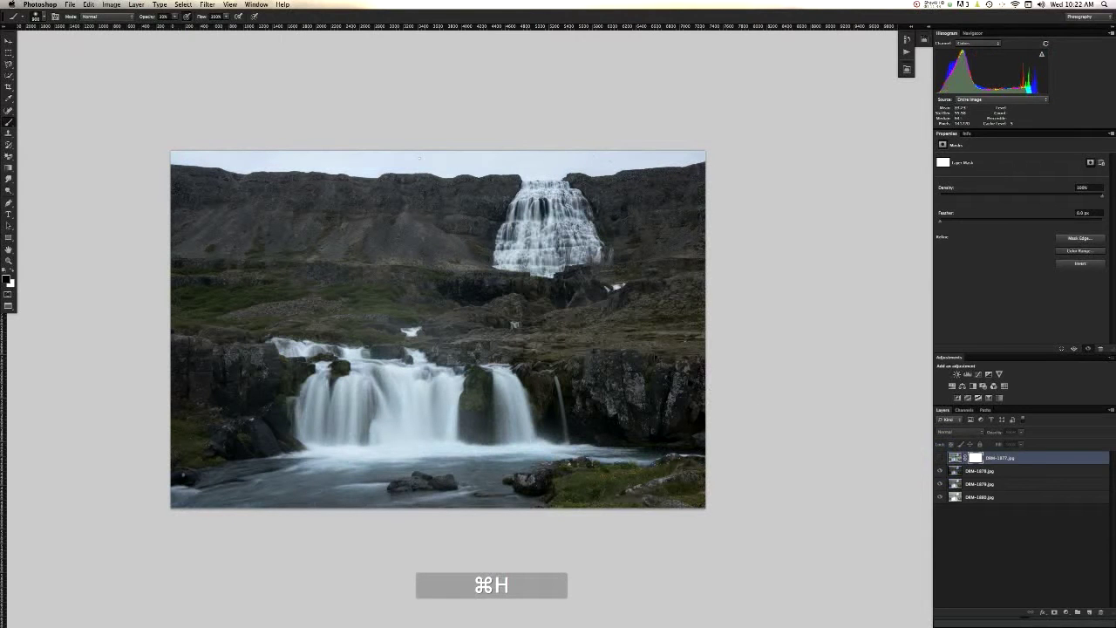
key("super+comma")
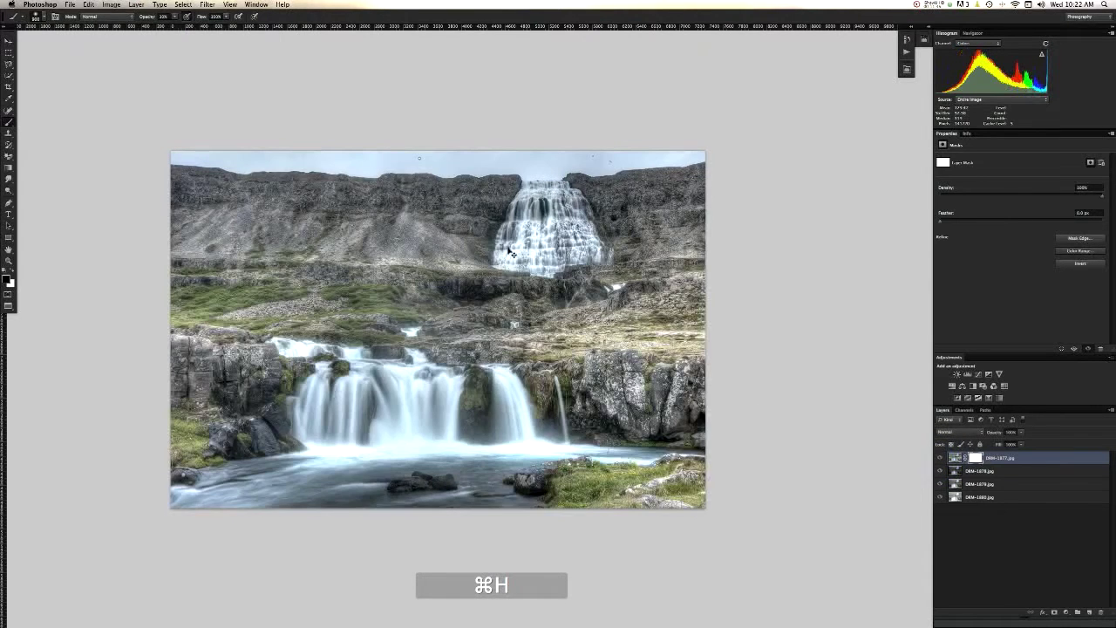
key("super+comma")
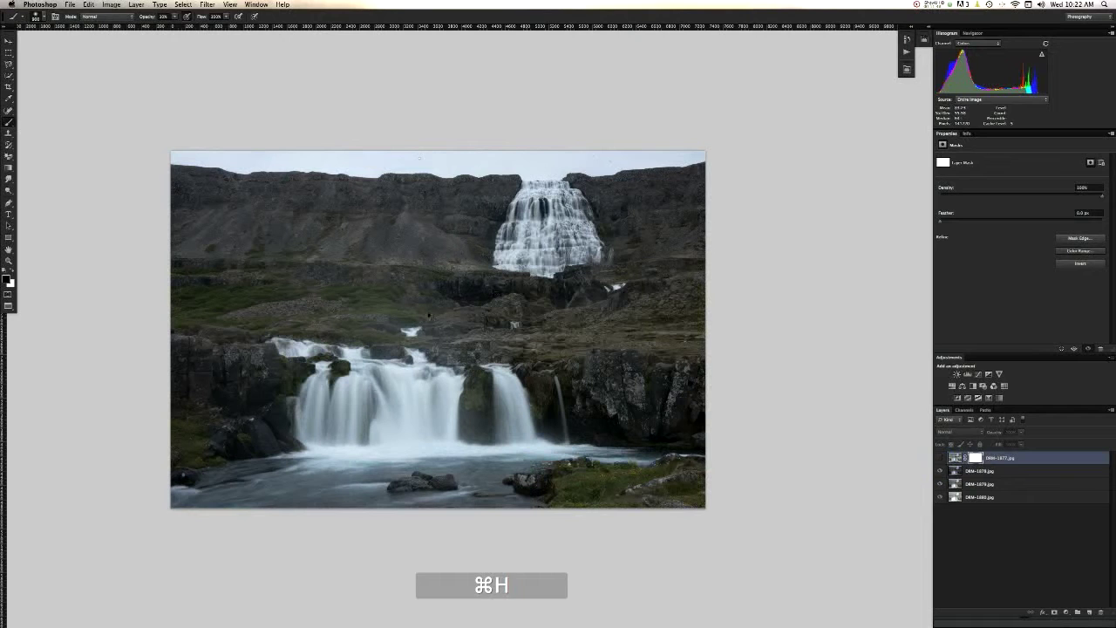
key("super+comma")
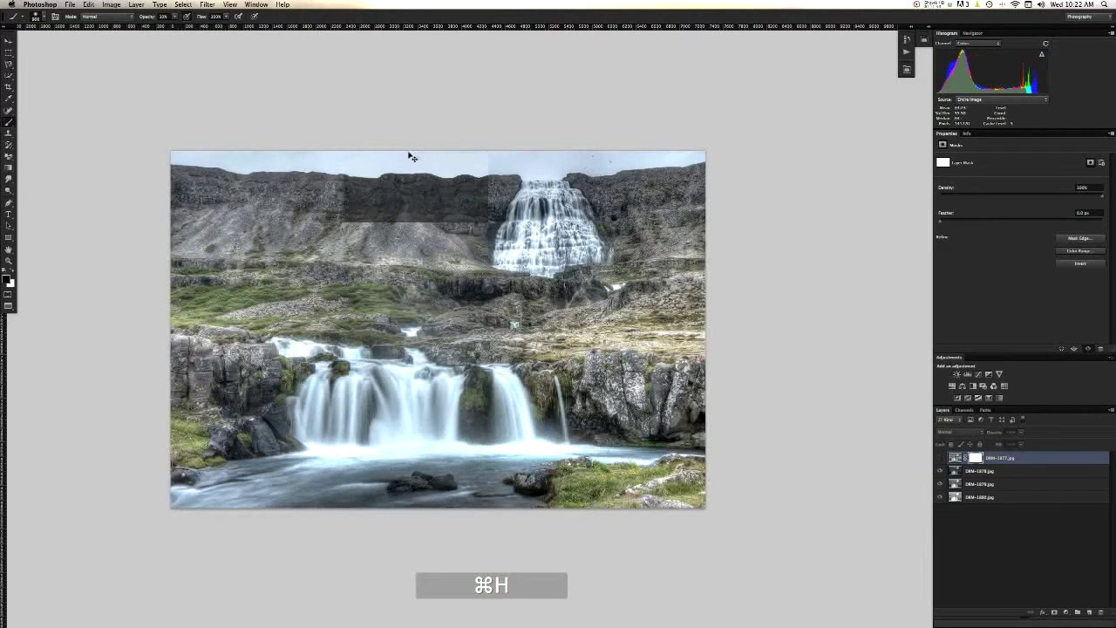
key("super+comma")
key("super+comma")
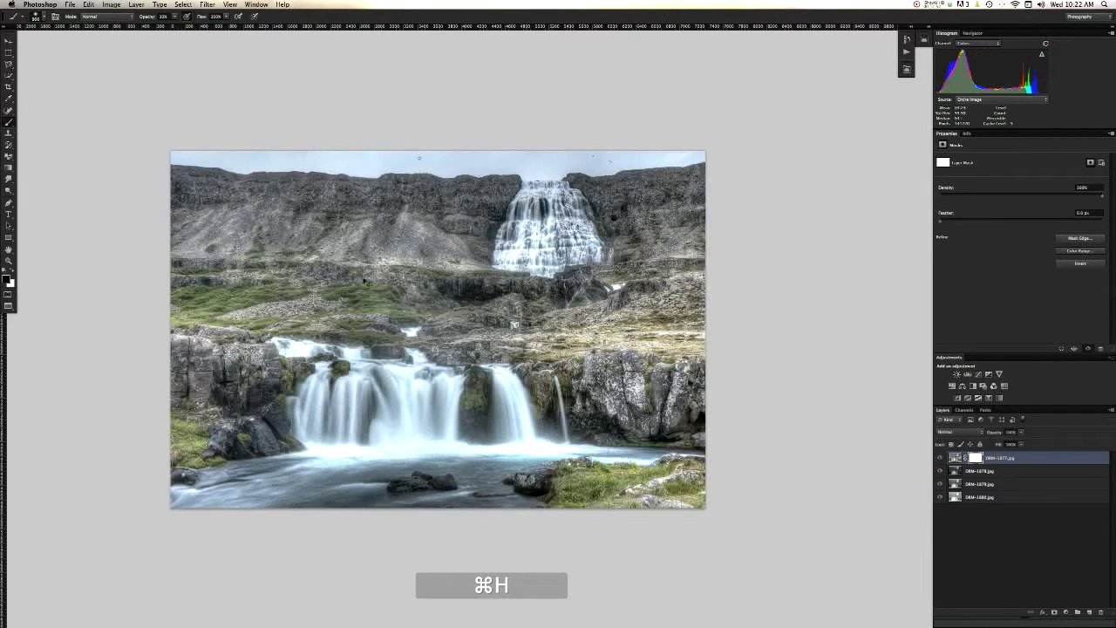
key("super+comma")
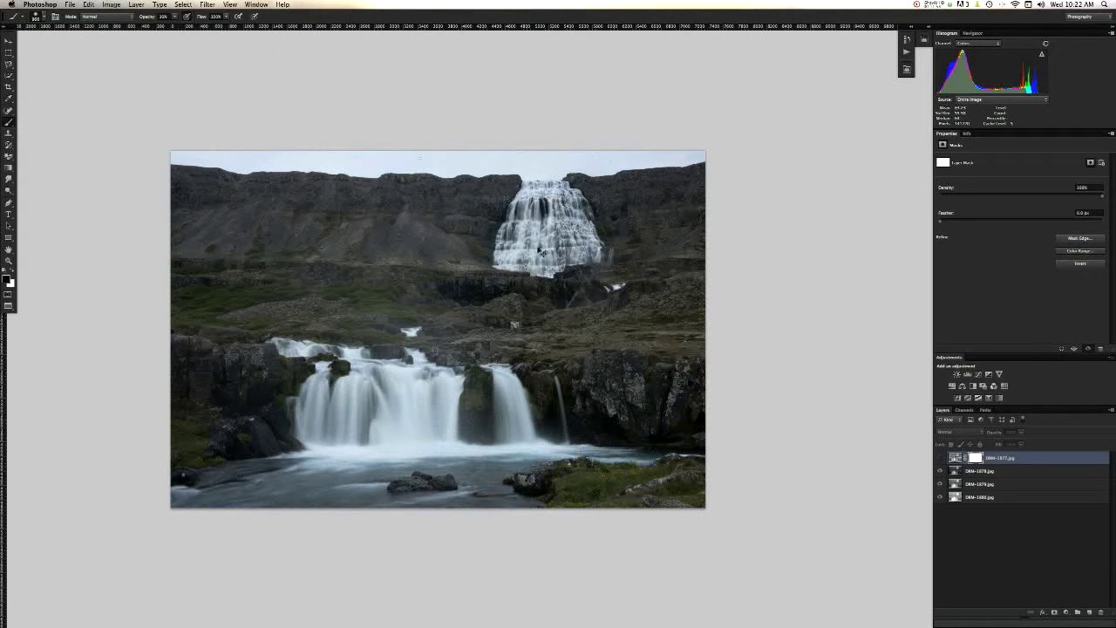
key("super+h")
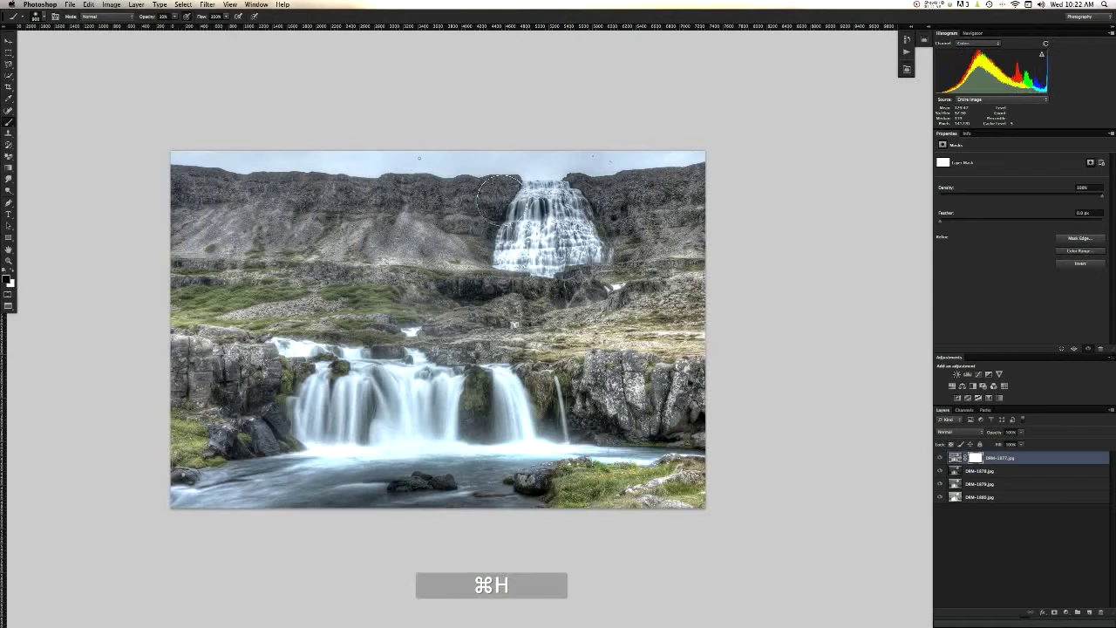
- Reset the painting colours to black and white and paint black at 10% brush opacity across the sky on the DRM-1877.jpg layer's mask
key("1")
key("b")
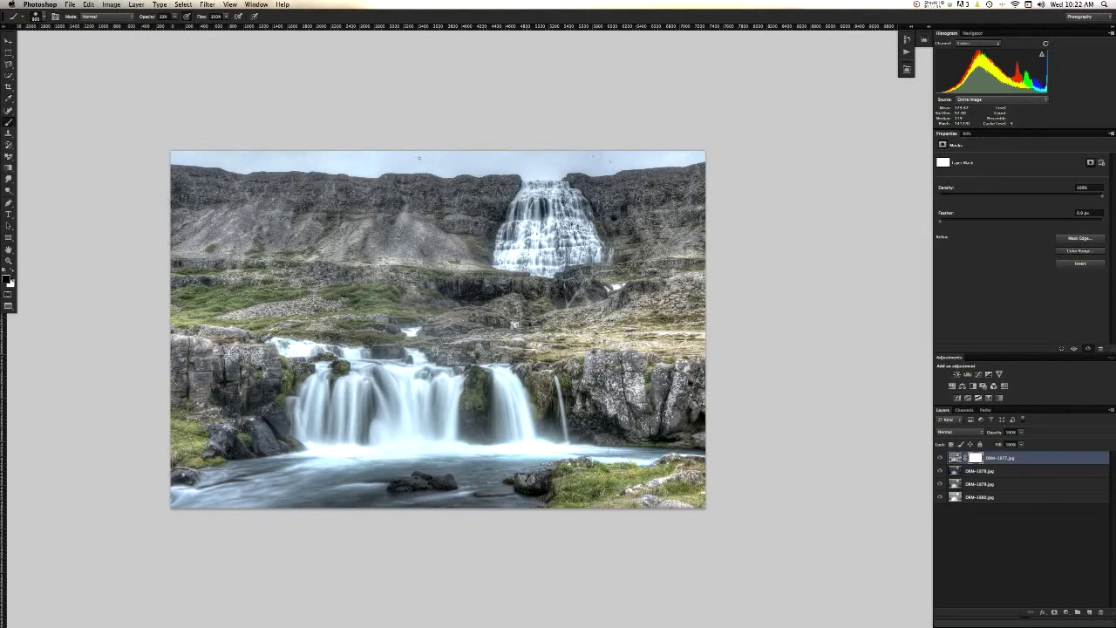
key("x")
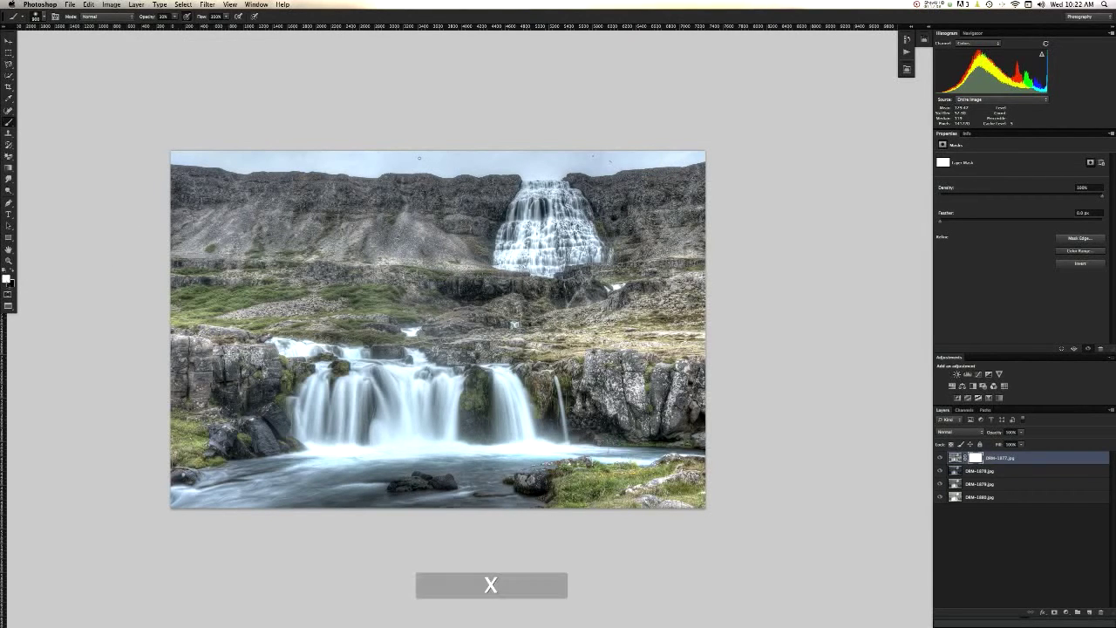
key("x")
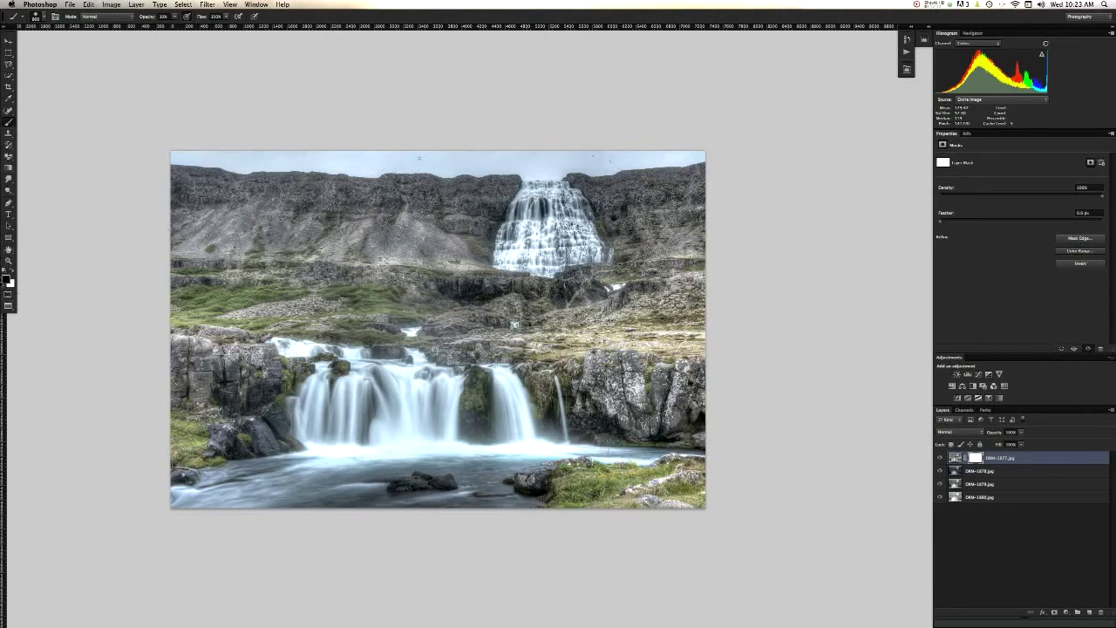
key("d")
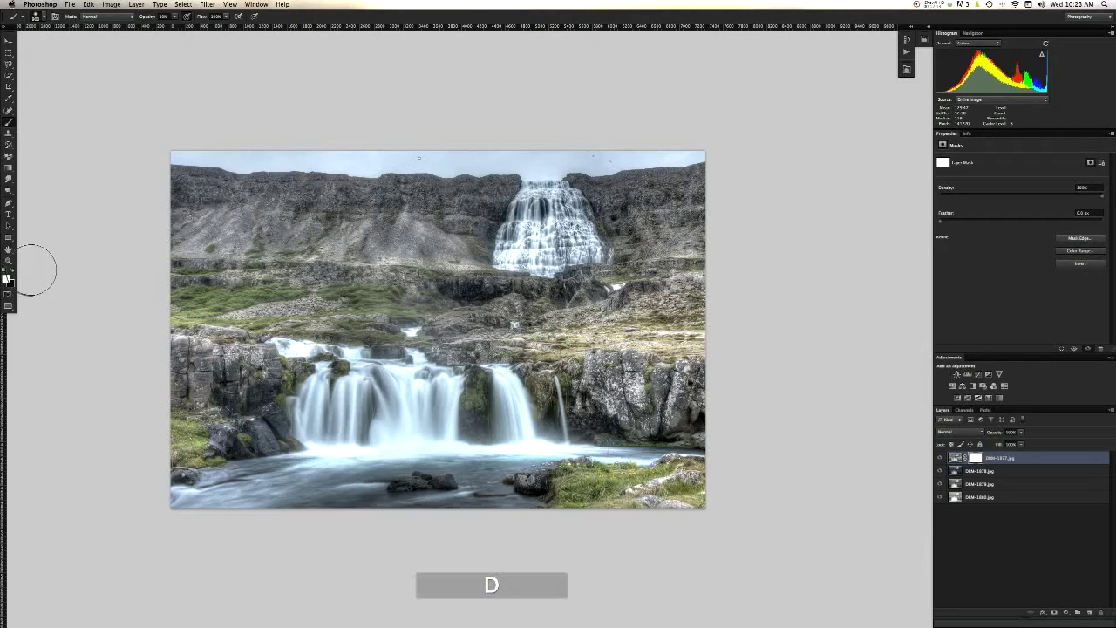
key("x")
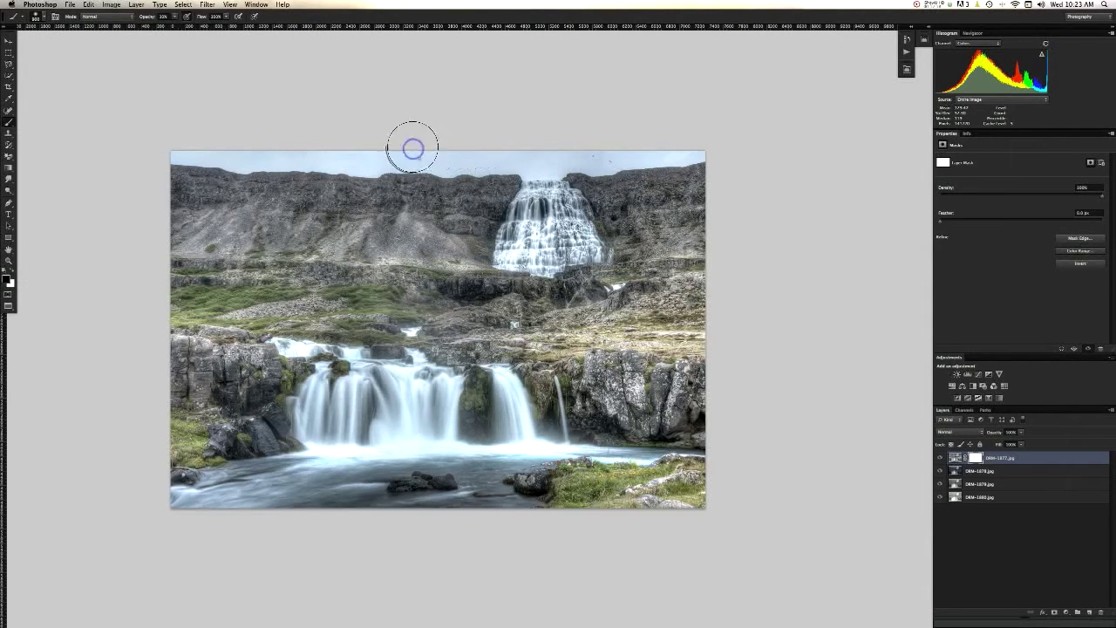
mouse_move(311, 155)
left_mouse_down()
mouse_move(224, 146)
mouse_move(316, 166)
left_mouse_up()
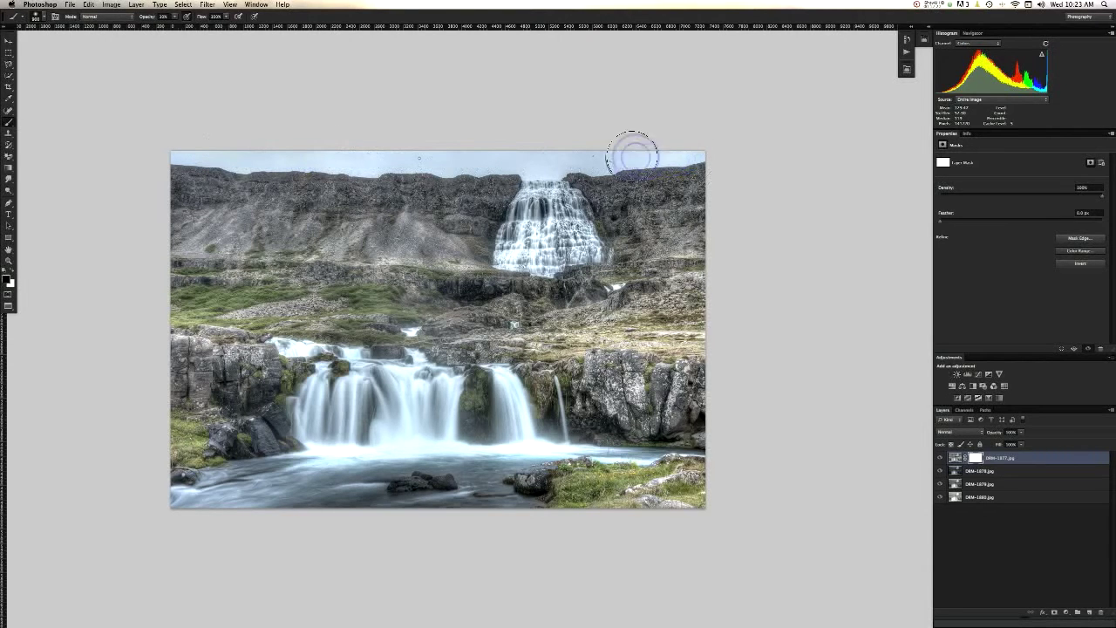
- Compare the painted sky with the DRM-1878.jpg exposure beneath by repeatedly hiding and showing the DRM-1877.jpg layer
key("super")
key("super+h")
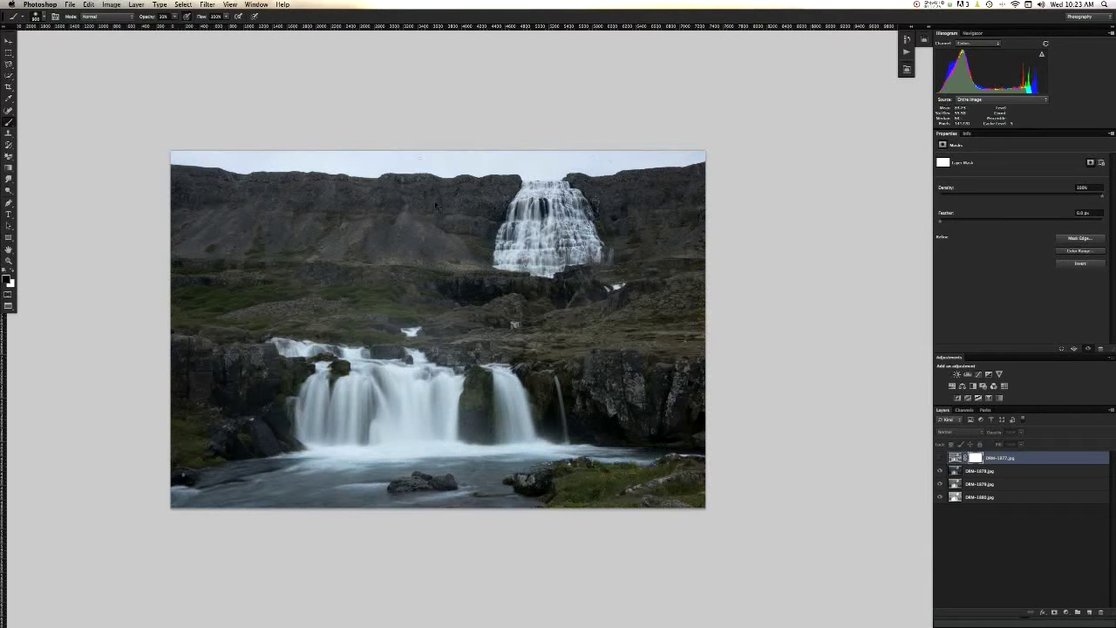
key("super+h")
key("super+h")
key("super+h")
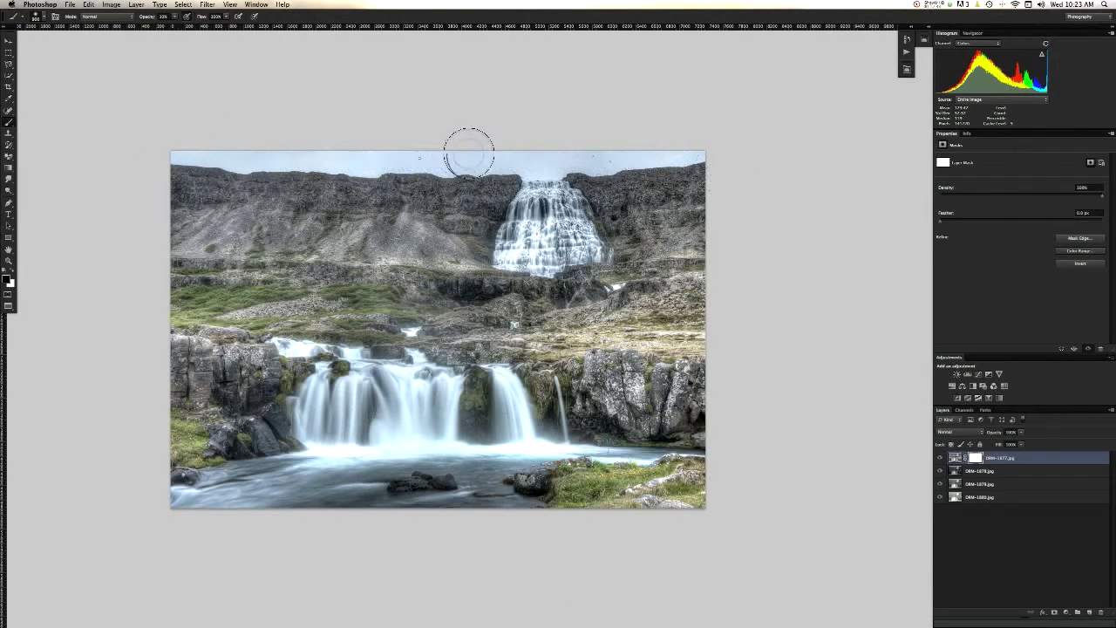
key("super+h")
key("super+h")
key("super+h")
key("super+h")
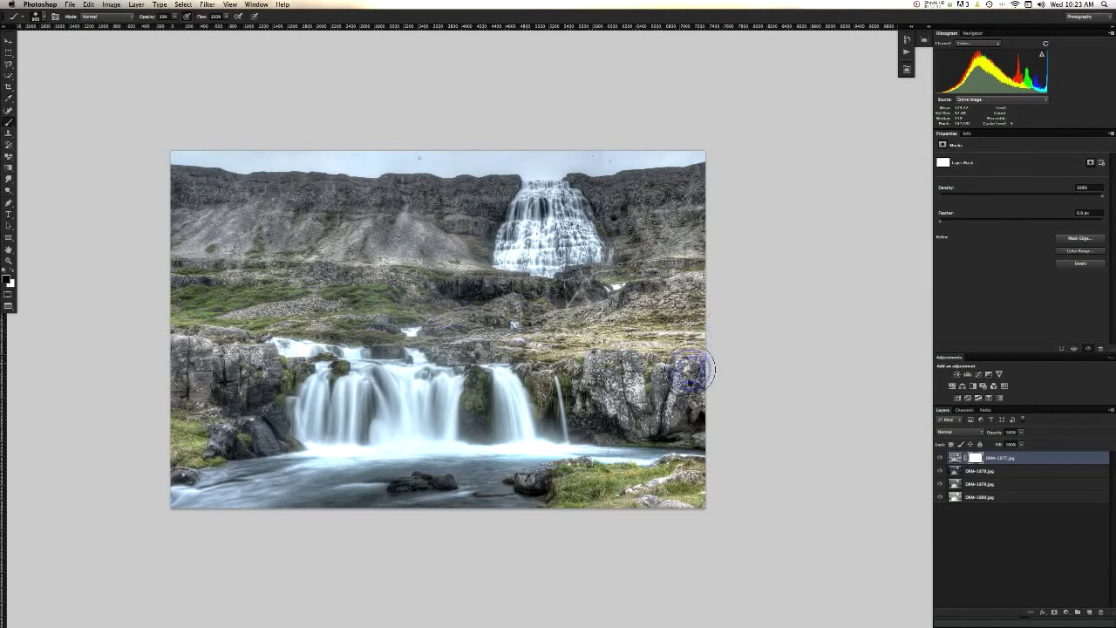
- Paint black at 10% opacity lightly over the upper waterfall and surrounding cliffs on the mask, checking against the DRM-1878.jpg exposure
key("super+h")
key("super+h")
key("super+h")
key("super+h")
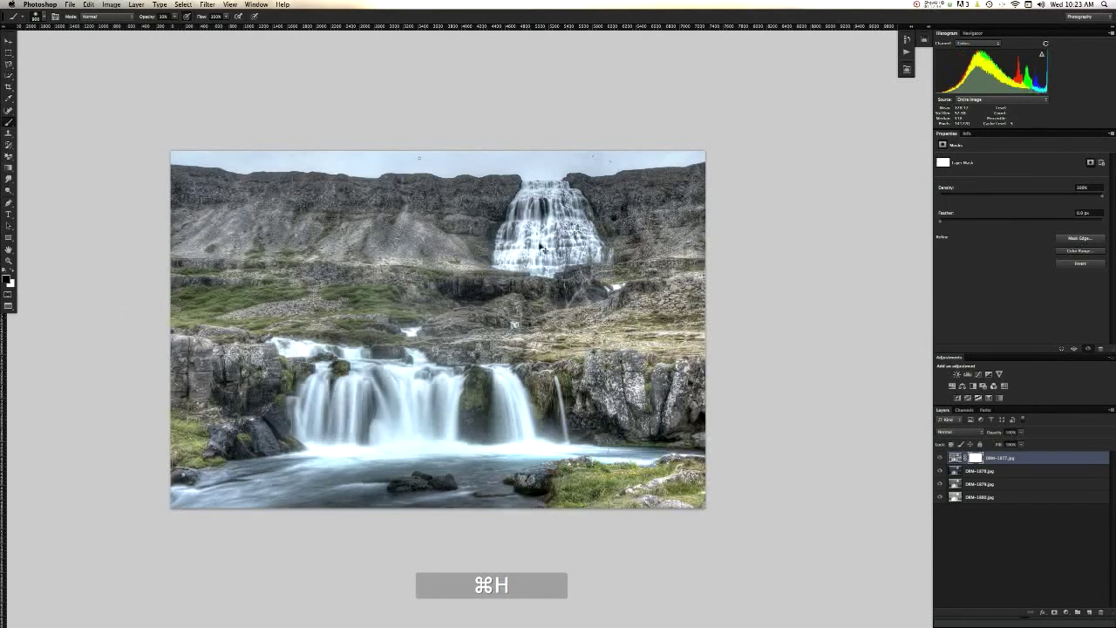
key("super+h")
key("super+h")
key("super+h")
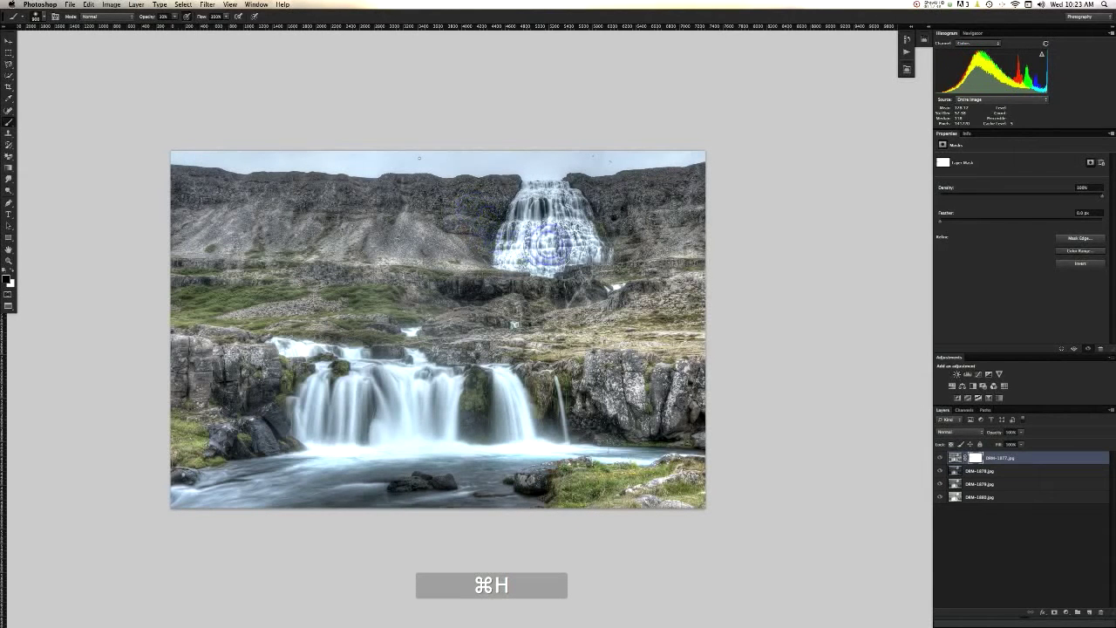
key("super+h")
key("super+h")
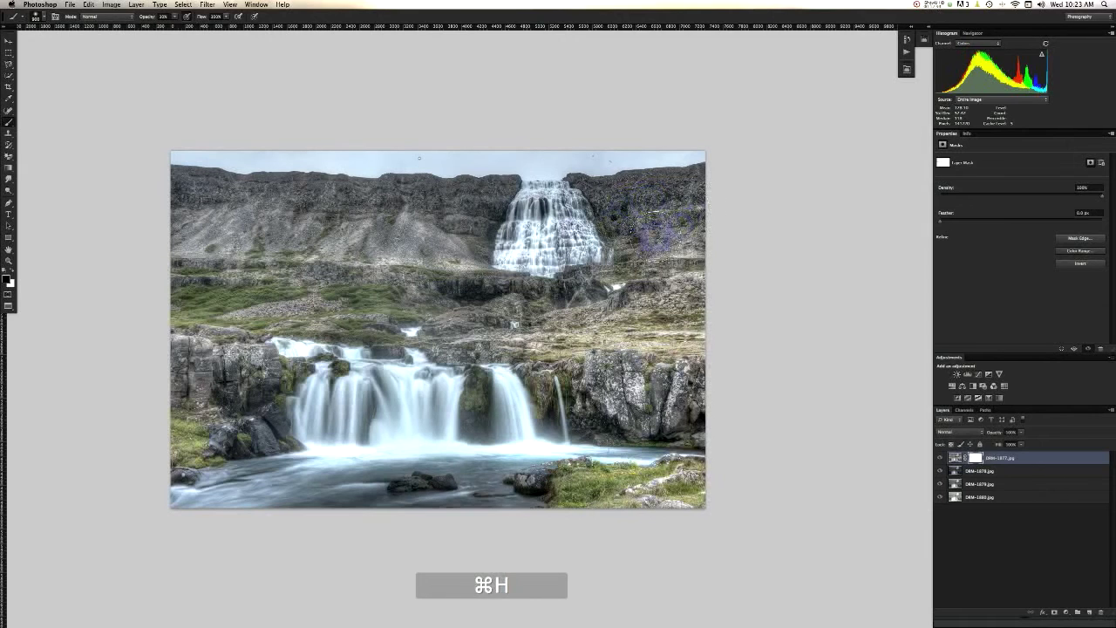
key("super+h")
key("super+h")
key("super+h")
key("super+h")
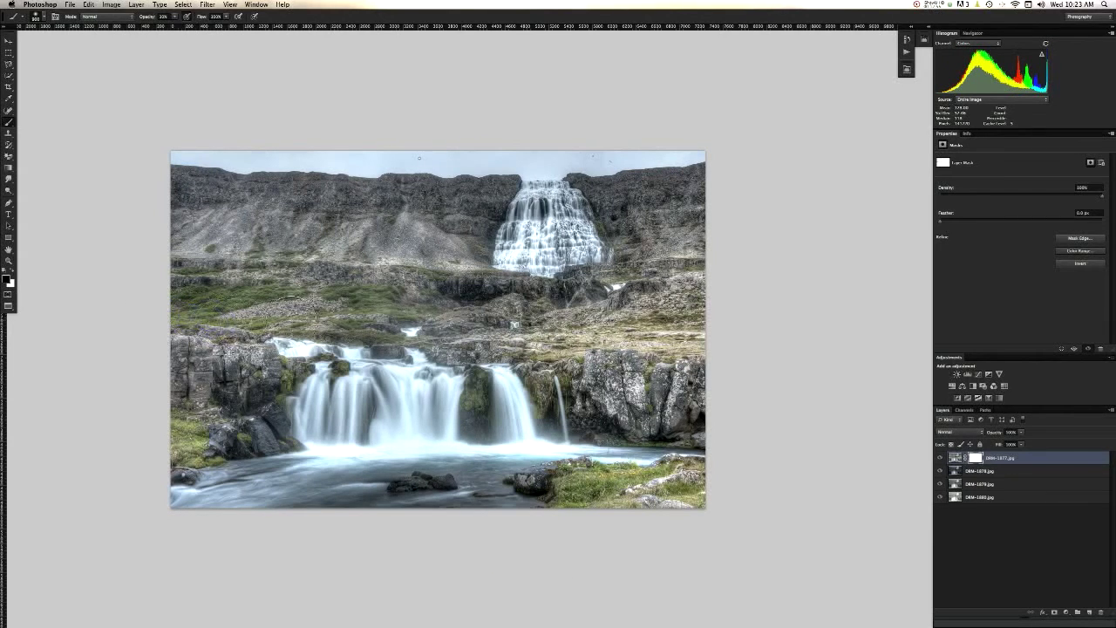
- Paint black at 10% opacity over the foot of the lower falls on the mask, checking against the DRM-1878.jpg exposure
key("super+period")
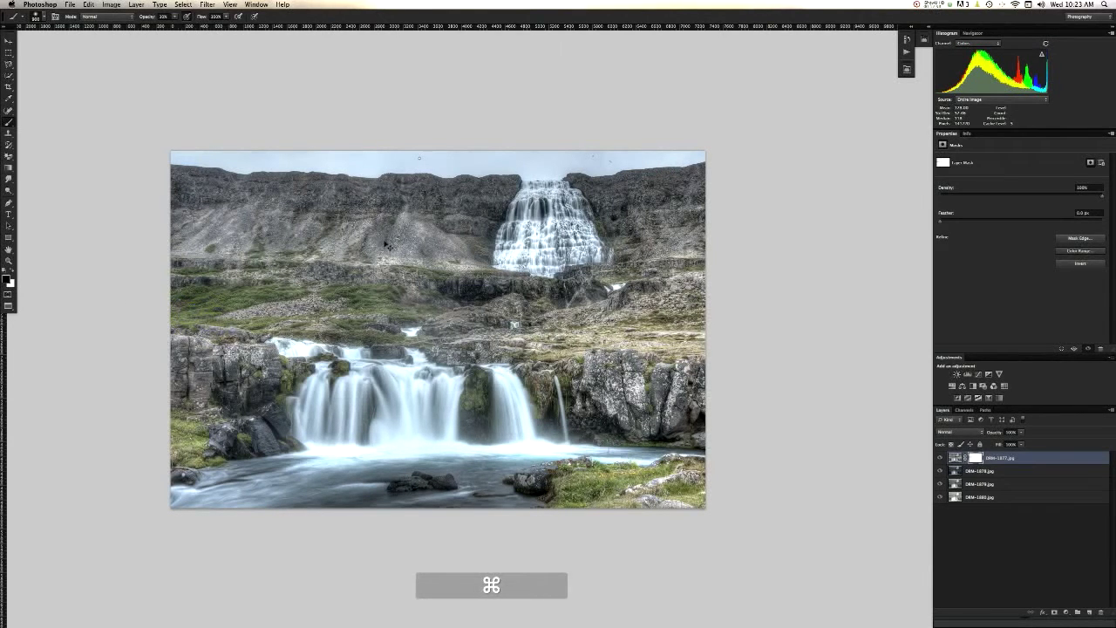
key("super+h")
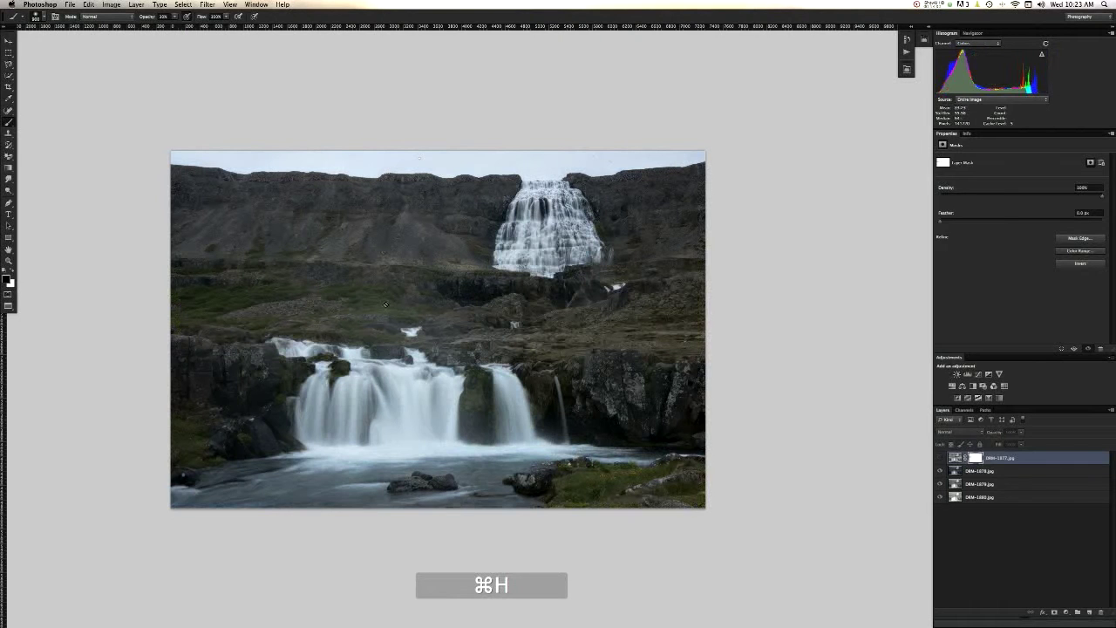
key("super+h")
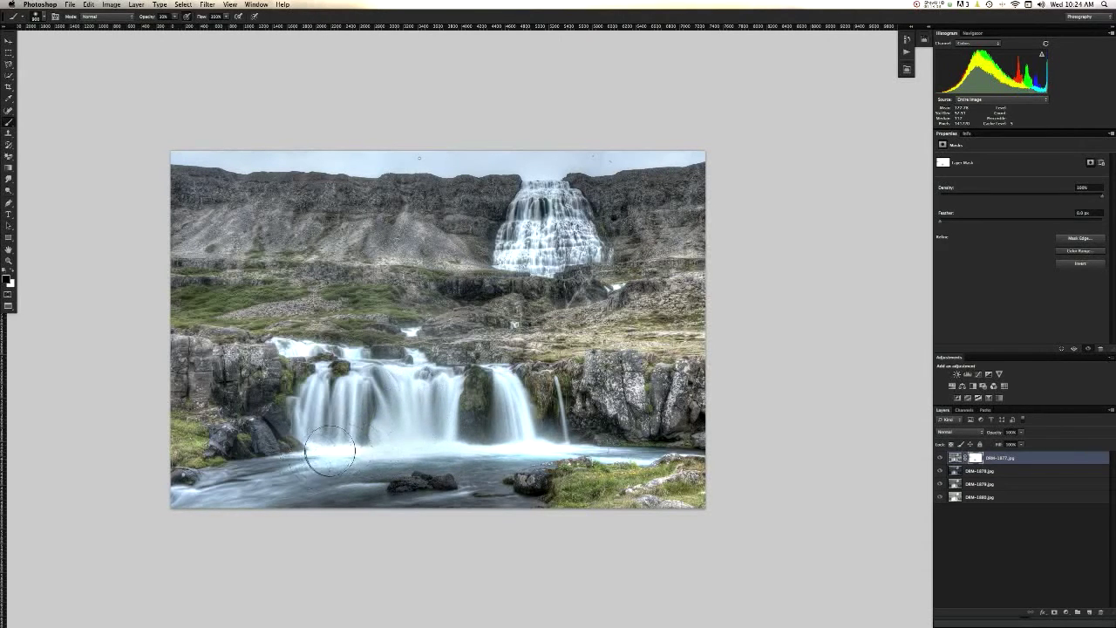
key("super+h")
key("super+h")
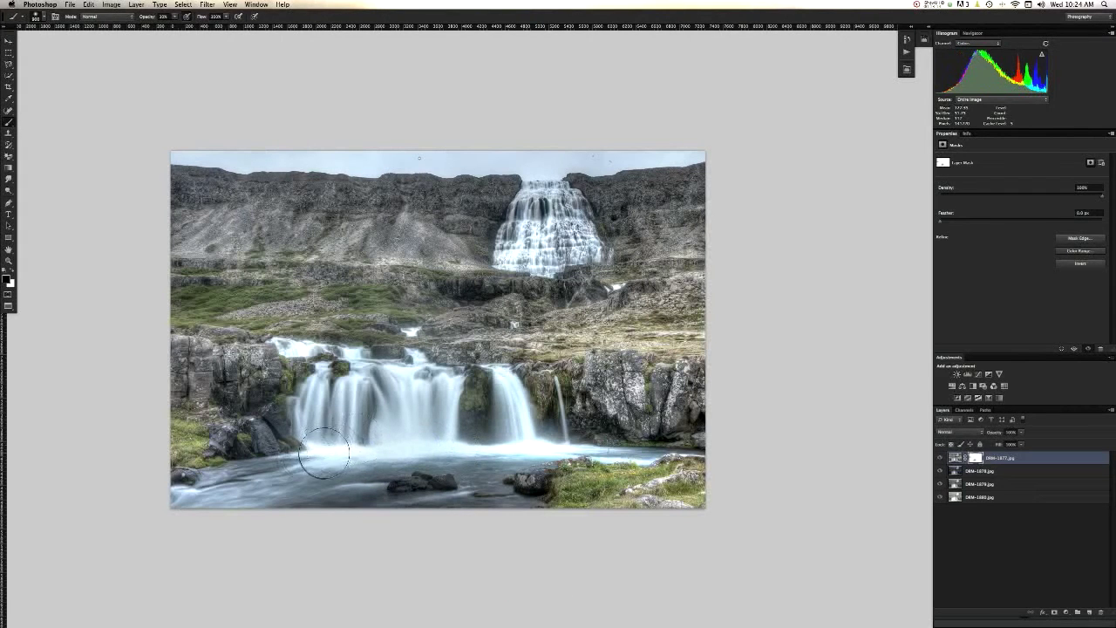
- Try painting black at 40% brush opacity across the foot of the lower falls on the mask, and undo the strokes
key("4")
left_click_drag(432, 447, 555, 449)
mouse_move(427, 447)
left_mouse_down()
mouse_move(351, 444)
mouse_move(361, 450)
left_mouse_up()
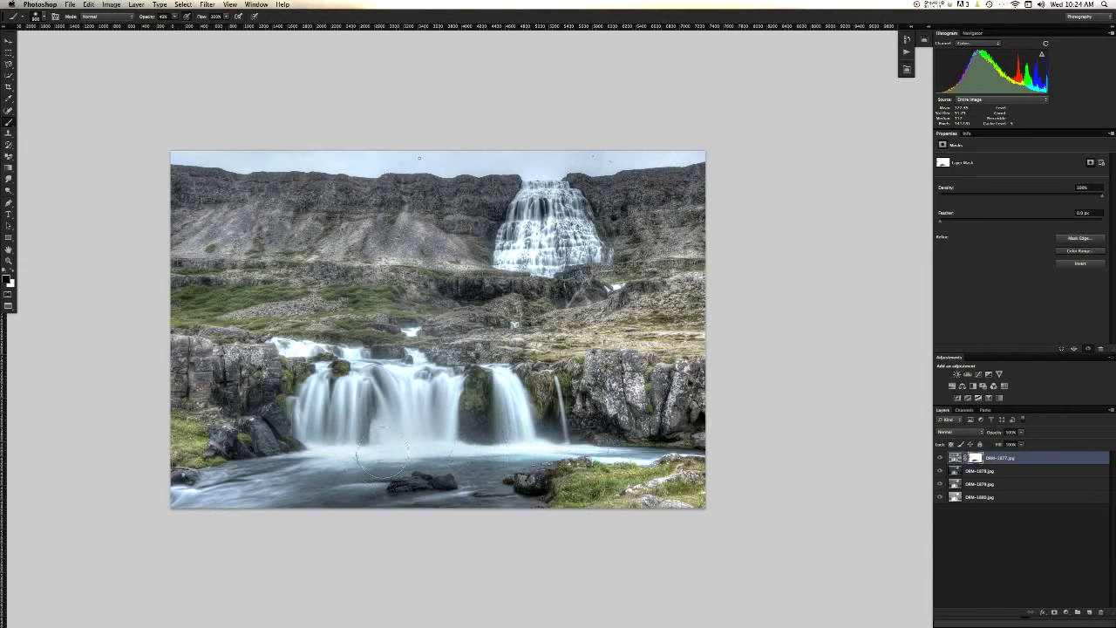
key("alt+super+z")
key("alt+super+z")
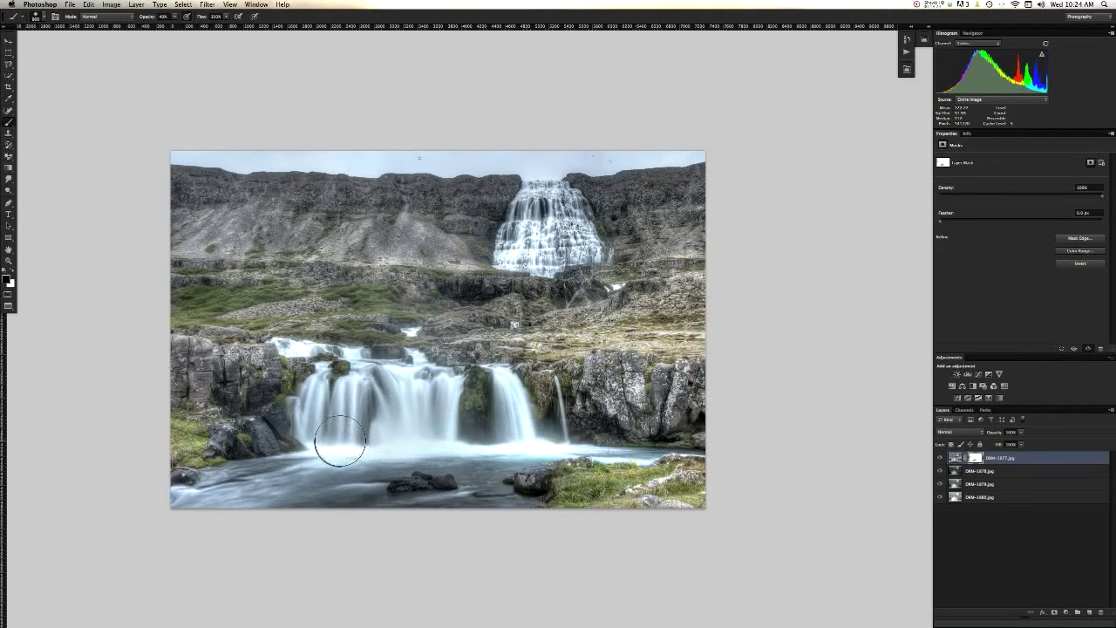
key("alt+super+z")
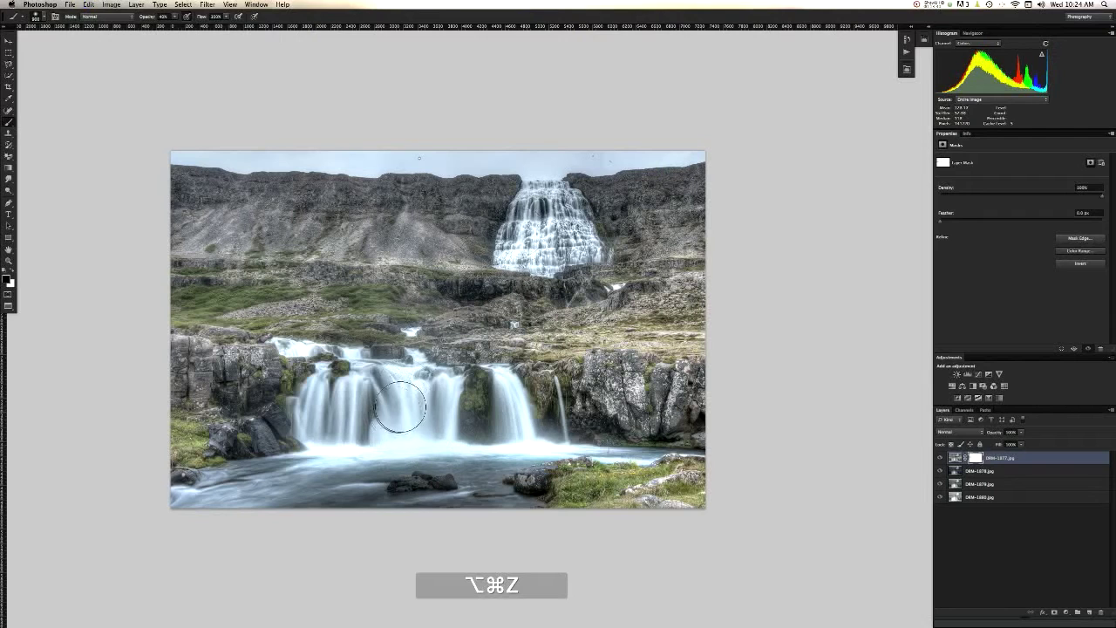
- Restore the lower part of the mask with white at 100% brush opacity and merge the DRM-1877.jpg layer down into DRM-1878.jpg
key("b")
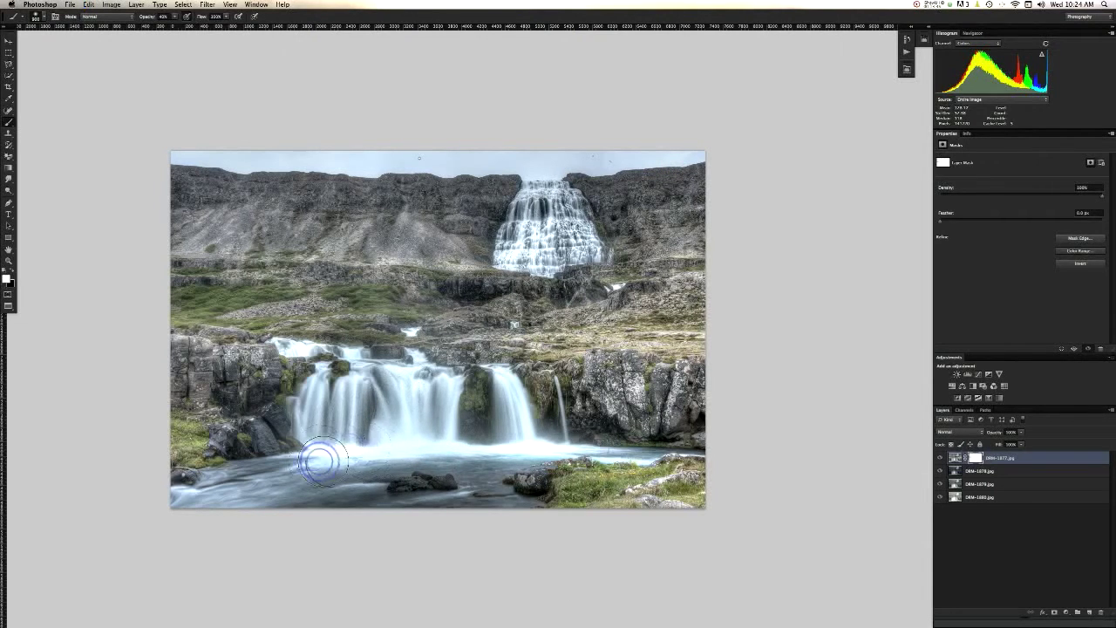
key("0")
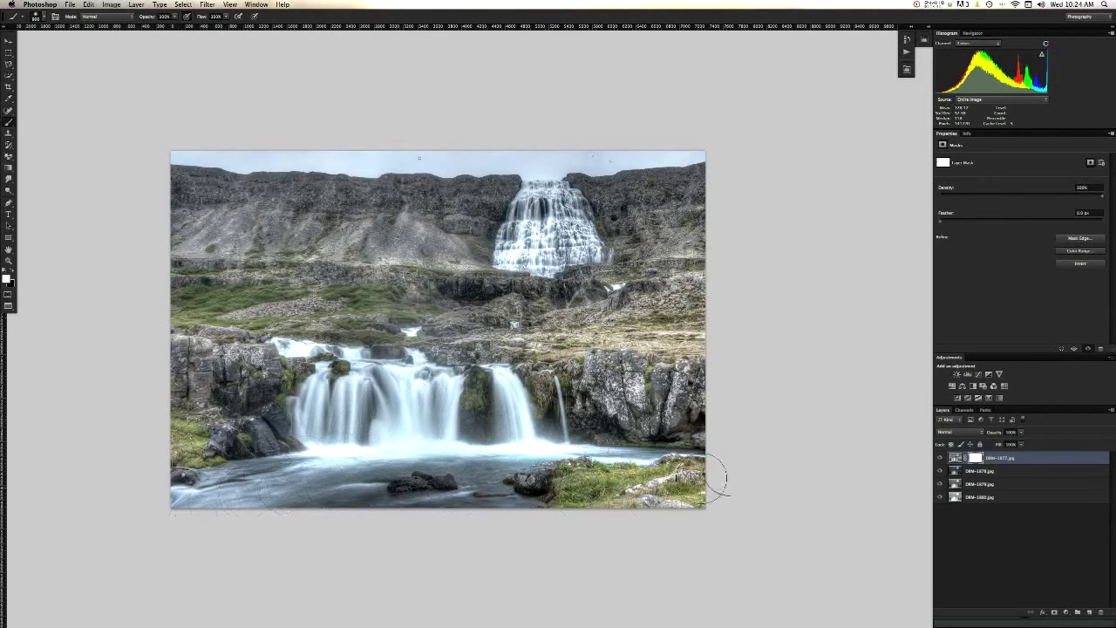
key("super+e")
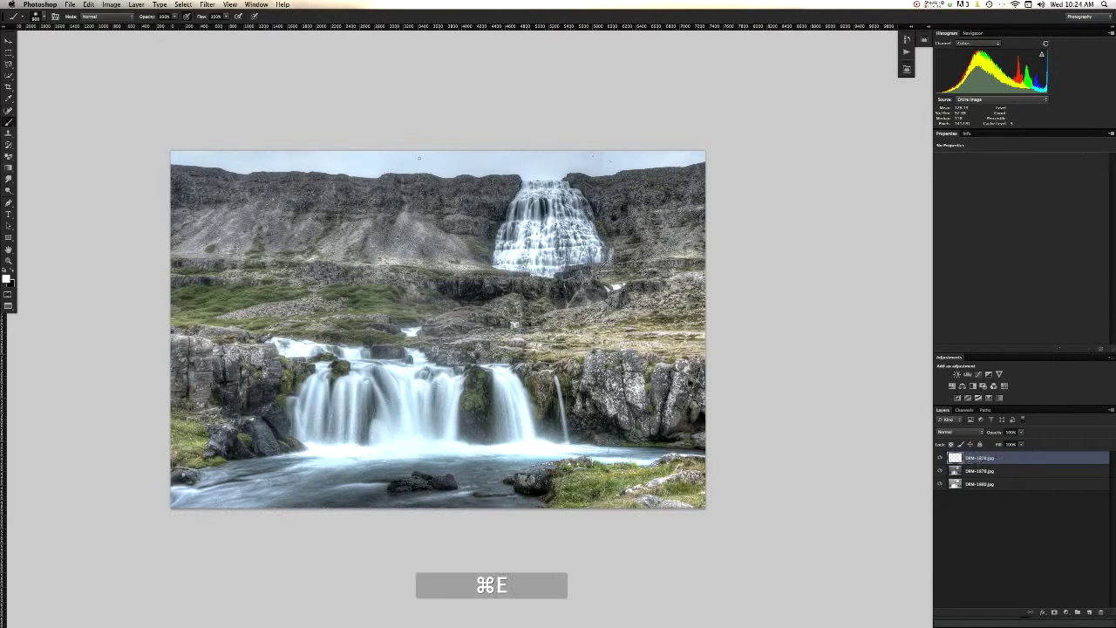
- Compare the merged DRM-1878.jpg layer with the DRM-1879.jpg exposure beneath it by repeatedly hiding and showing the merged layer
key("super+h")
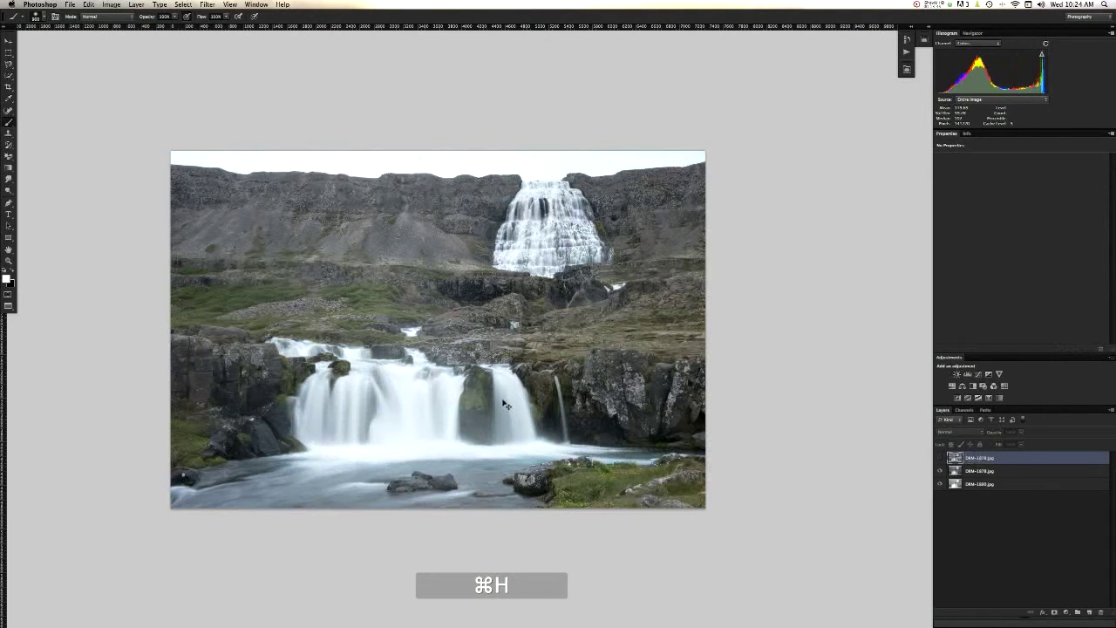
key("super+h")
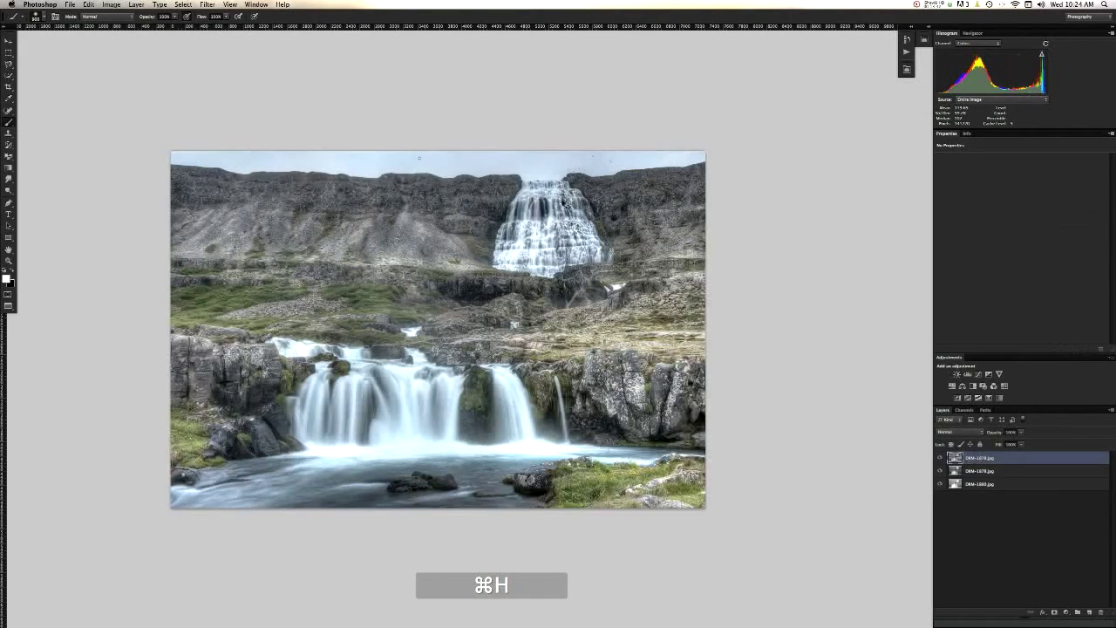
key("super+h")
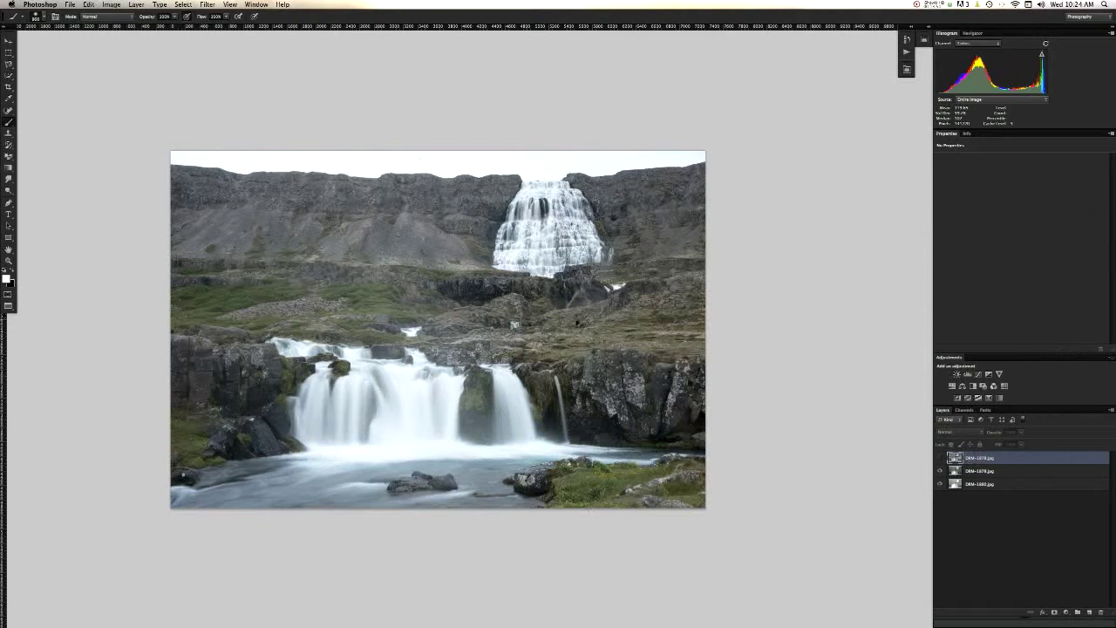
key("super+h")
key("super+h")
key("super+h")
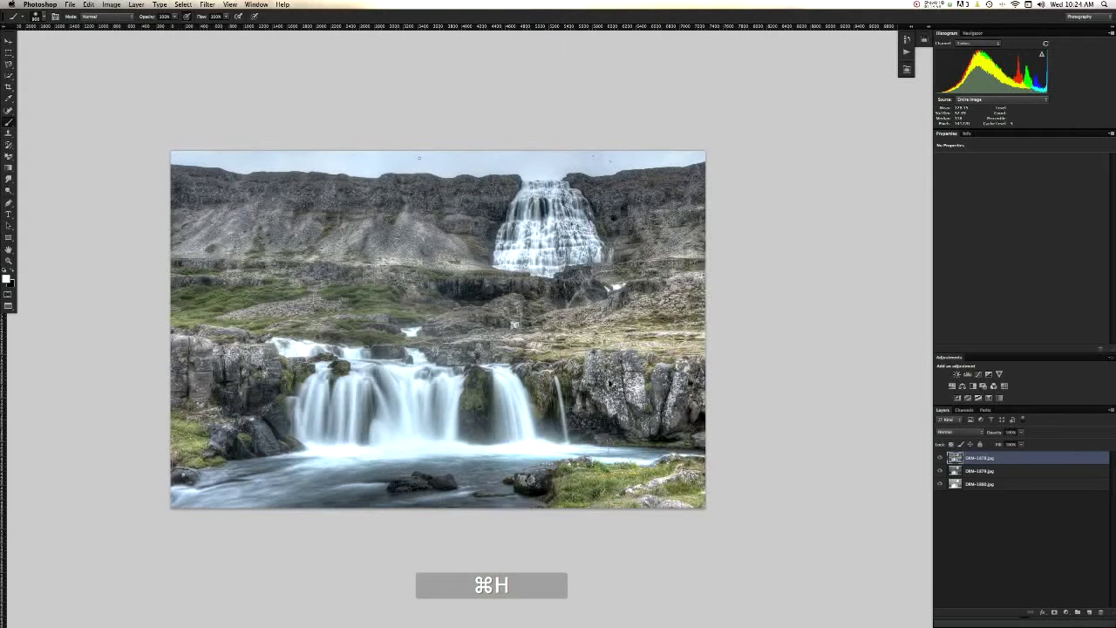
key("super+h")
key("super+h")
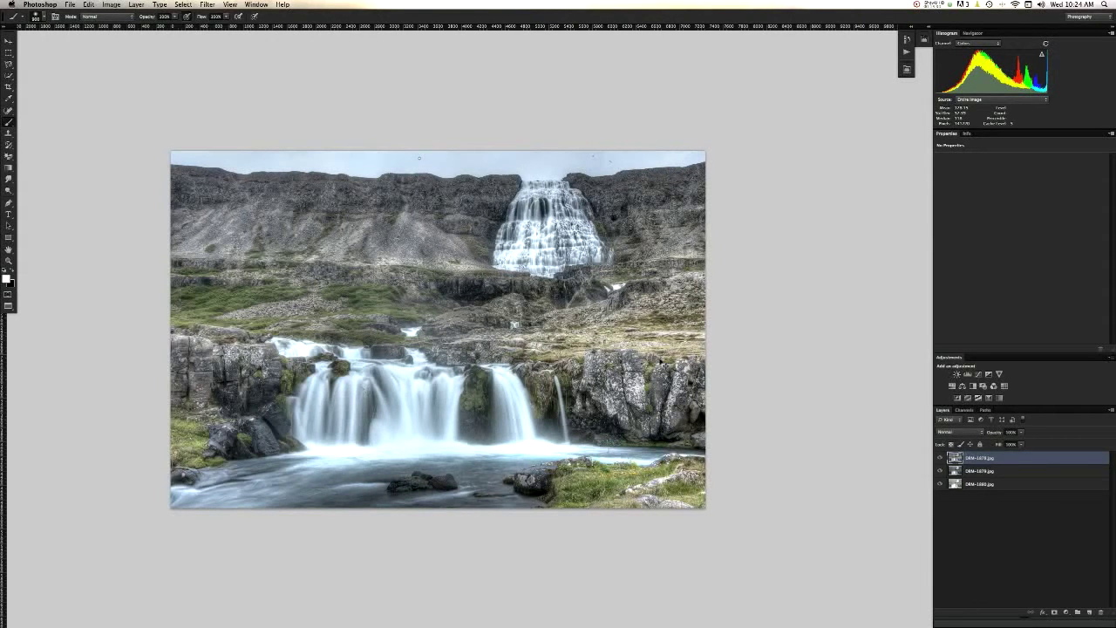
key("super+h")
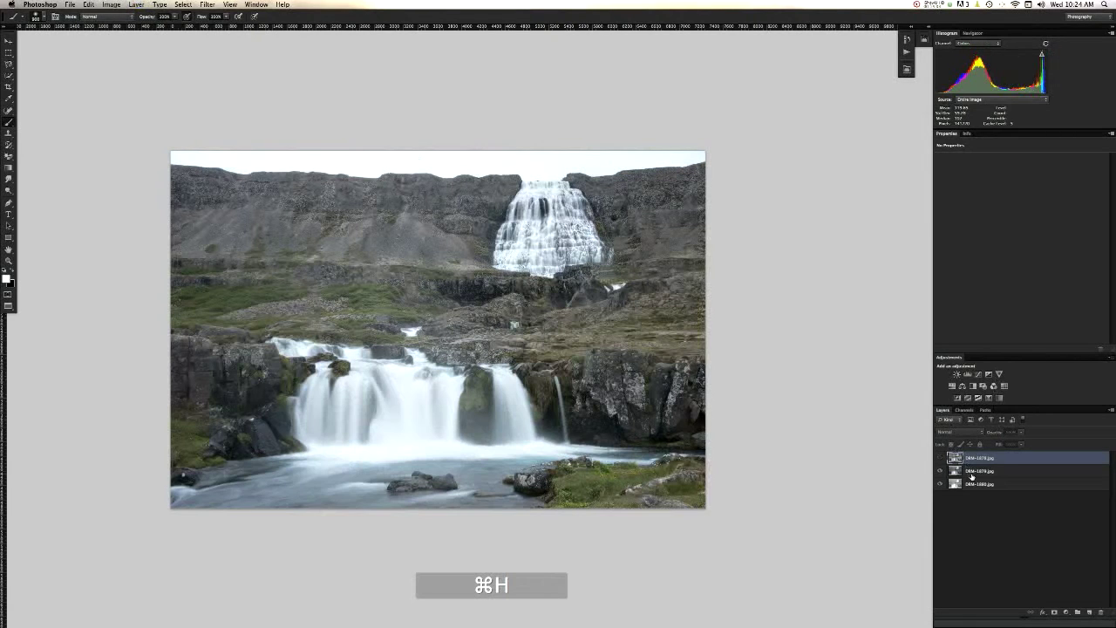
- Duplicate the DRM-1879.jpg layer, then show and select the merged DRM-1878.jpg layer above it
left_click(971, 473)
key("super+j")
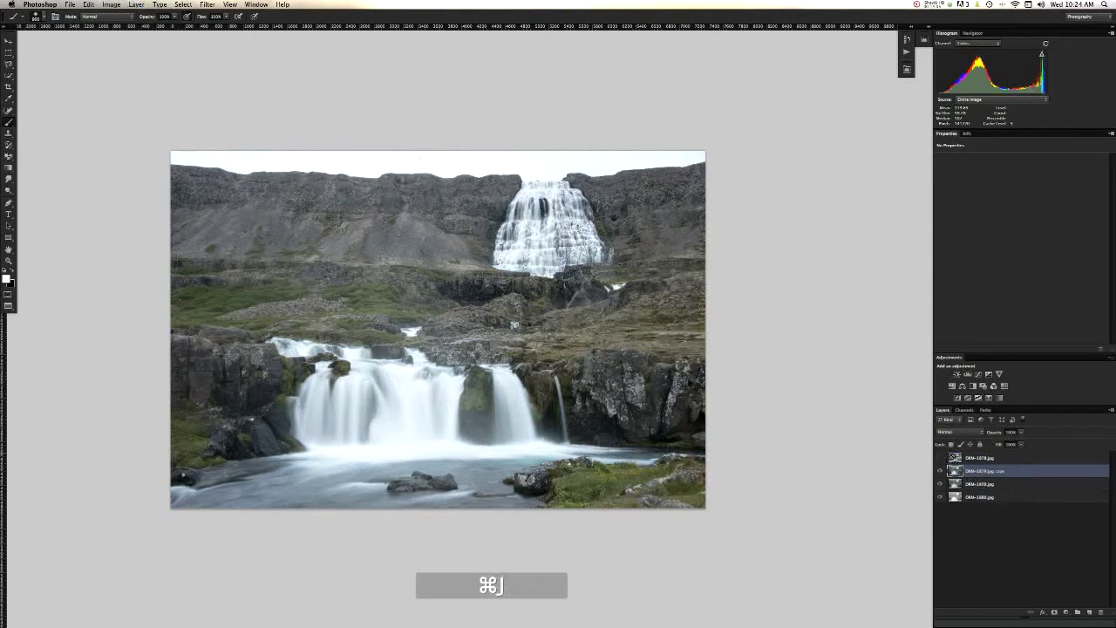
left_click(941, 459)
left_click(977, 459)
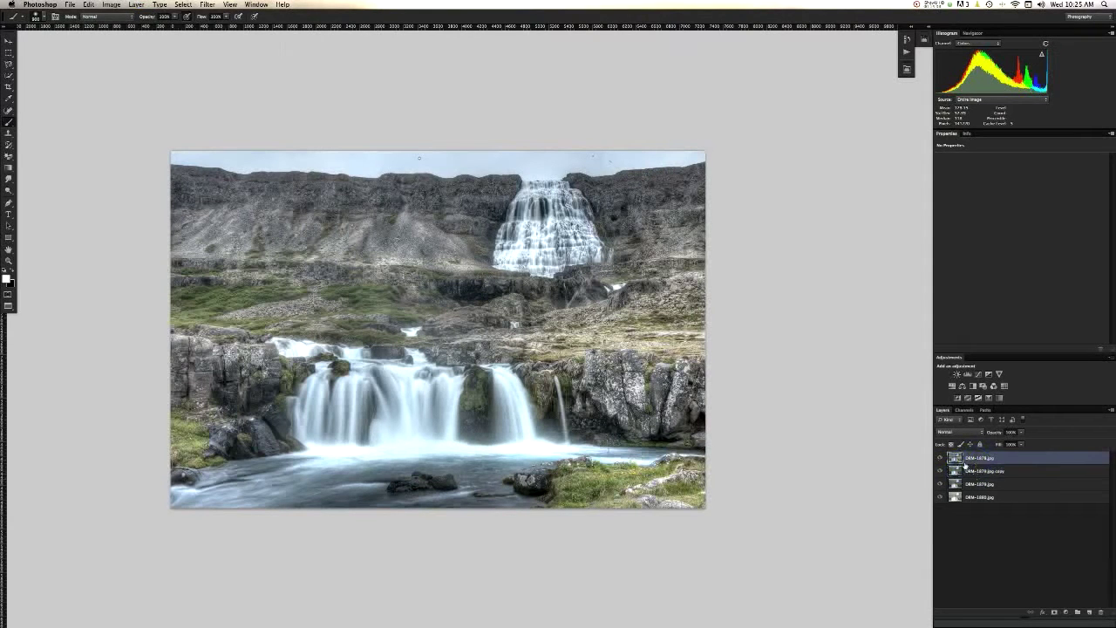
- Add a Reveal All mask to the DRM-1878.jpg layer and set the brush to black at 40% opacity
key("super")
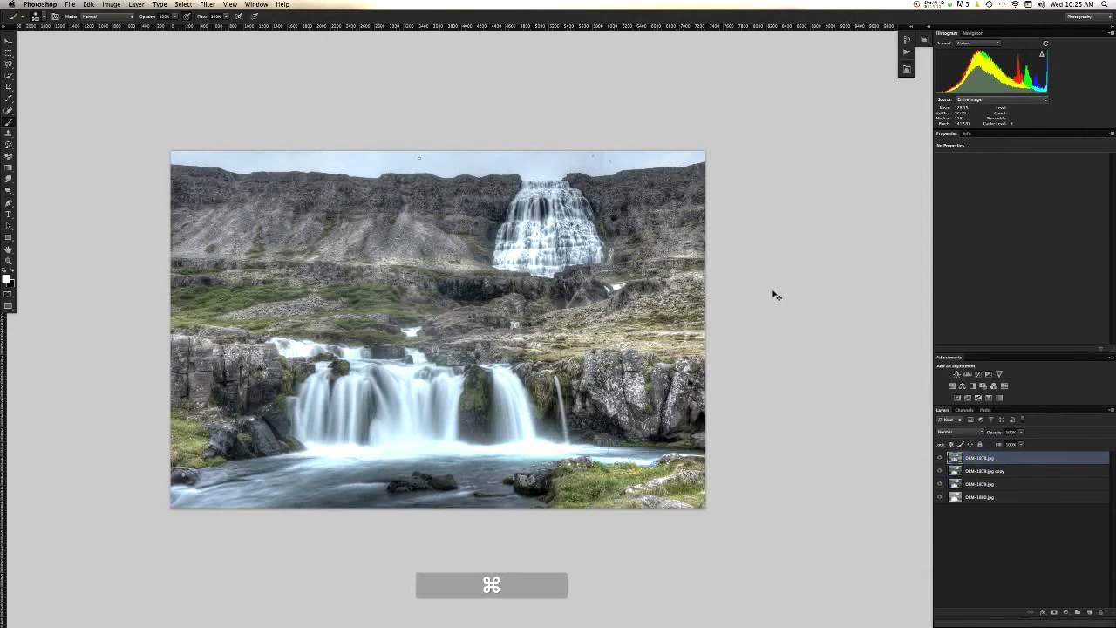
key("super+m")
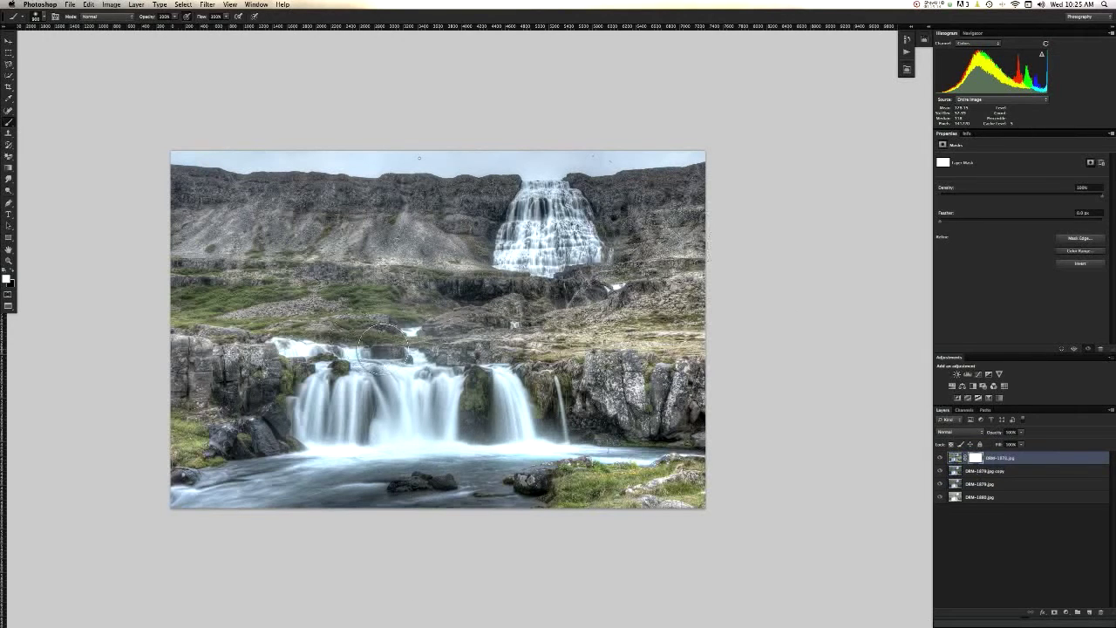
key("4")
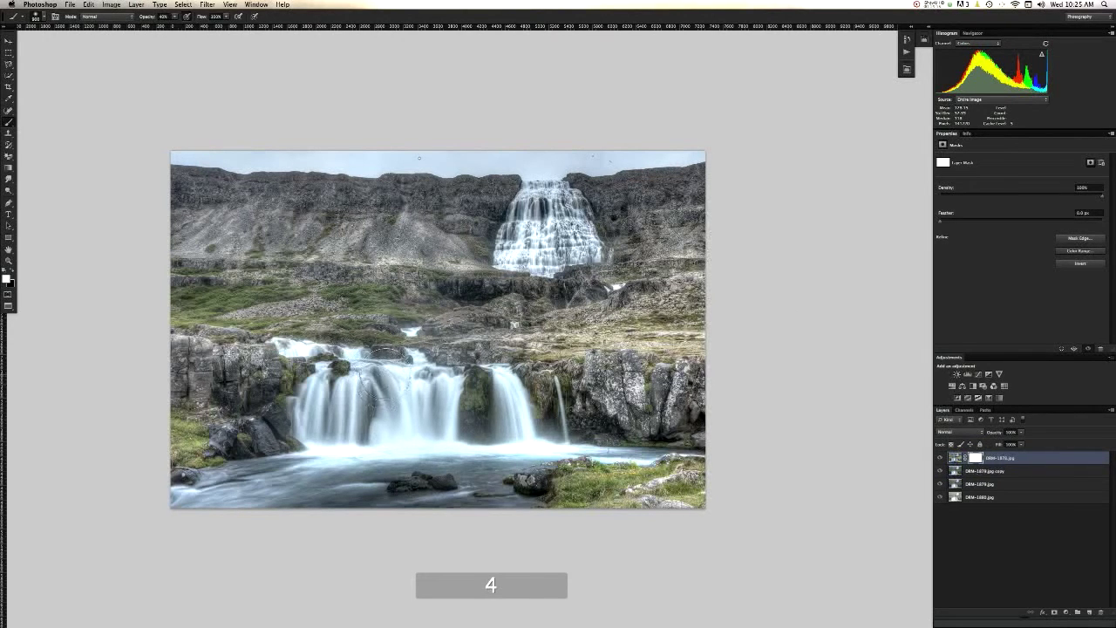
key("x")
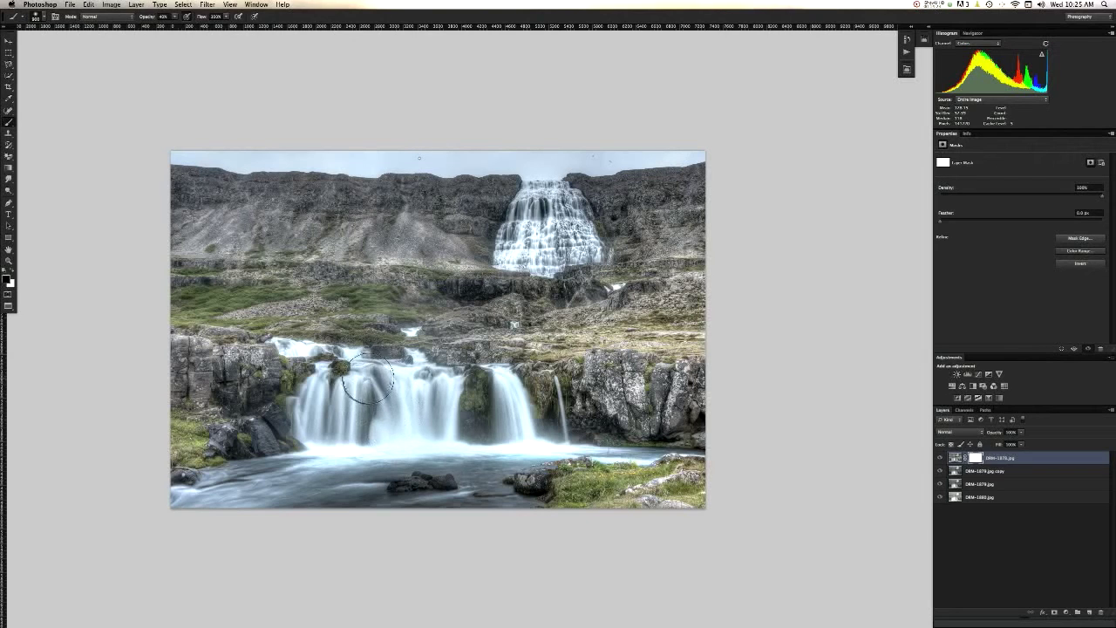
- Paint the mask black at 40% opacity over the lower waterfall and river, and compare by hiding and showing the DRM-1878.jpg layer
key("0")
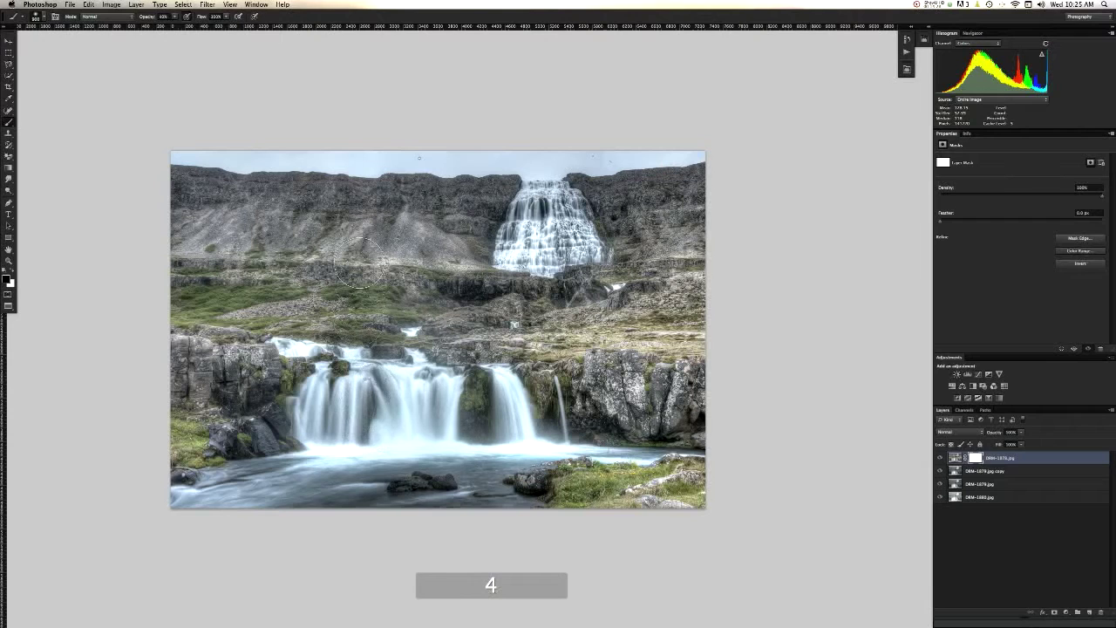
mouse_move(374, 422)
left_mouse_down()
mouse_move(406, 396)
mouse_move(419, 404)
mouse_move(429, 429)
mouse_move(421, 449)
mouse_move(373, 470)
mouse_move(338, 468)
left_mouse_up()
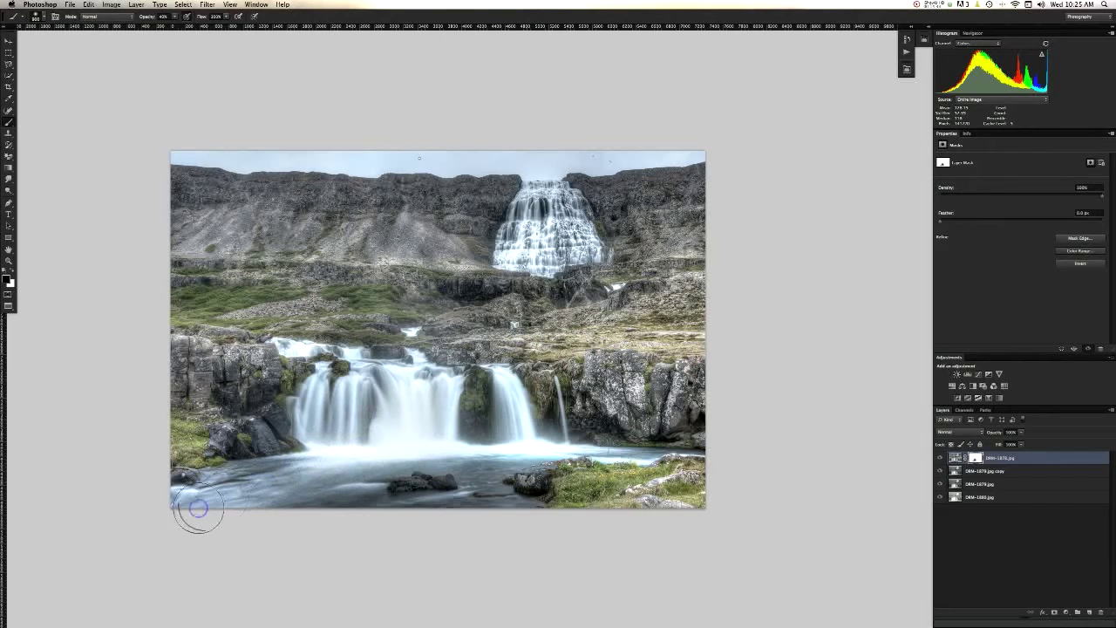
key("super+h")
key("super+h")
key("super+h")
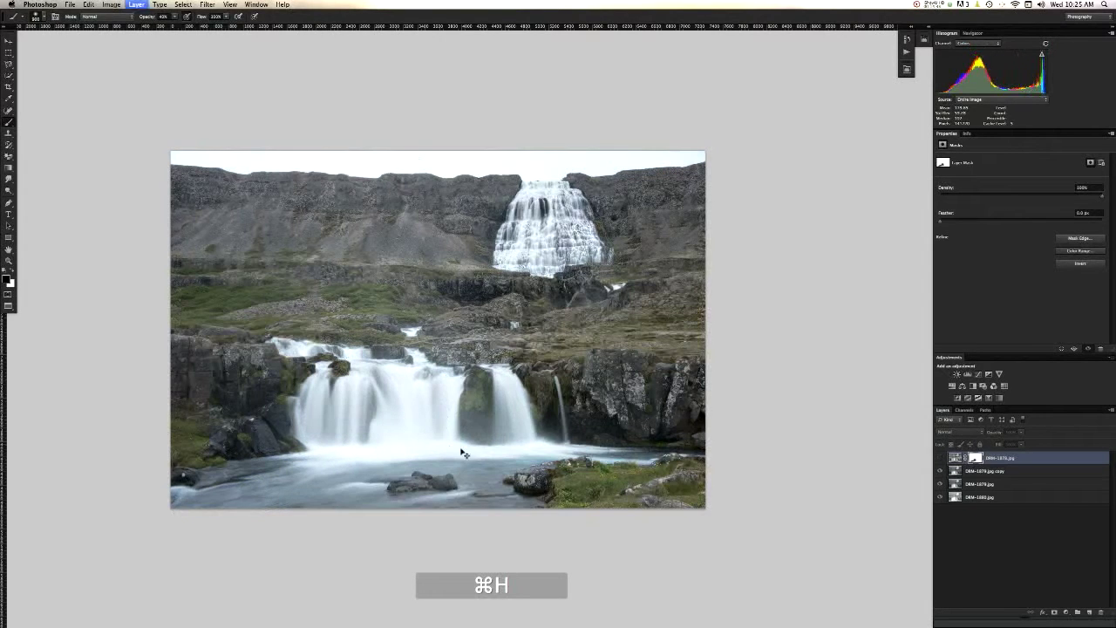
key("super+h")
key("super+h")
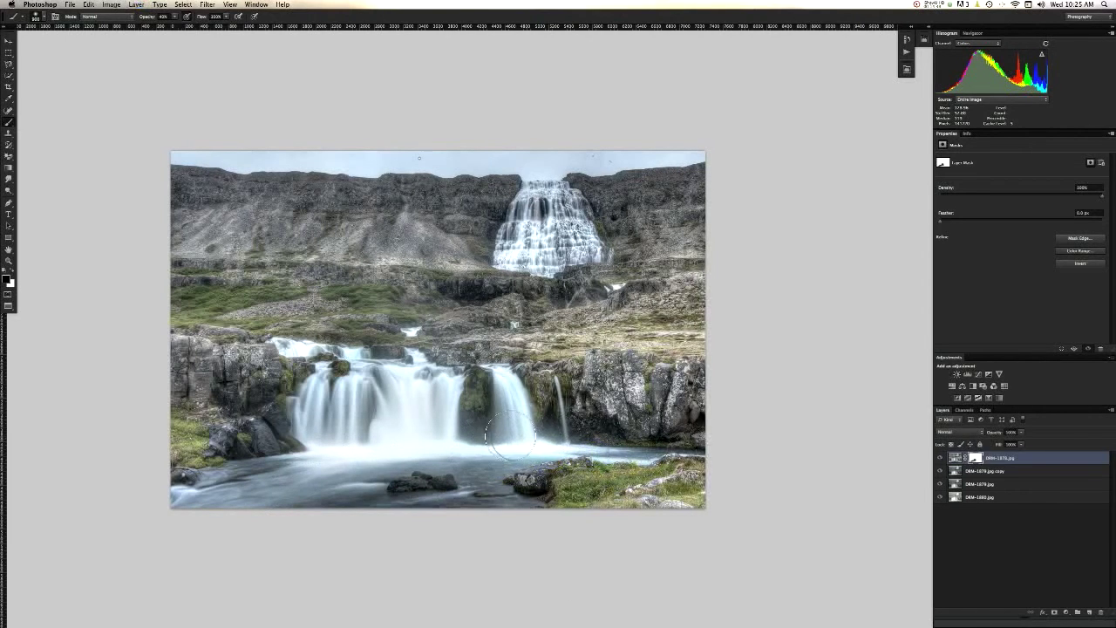
- Mask out the lower waterfall and river fully with black at 100% brush opacity, and toggle the layer's visibility to check
key("0")
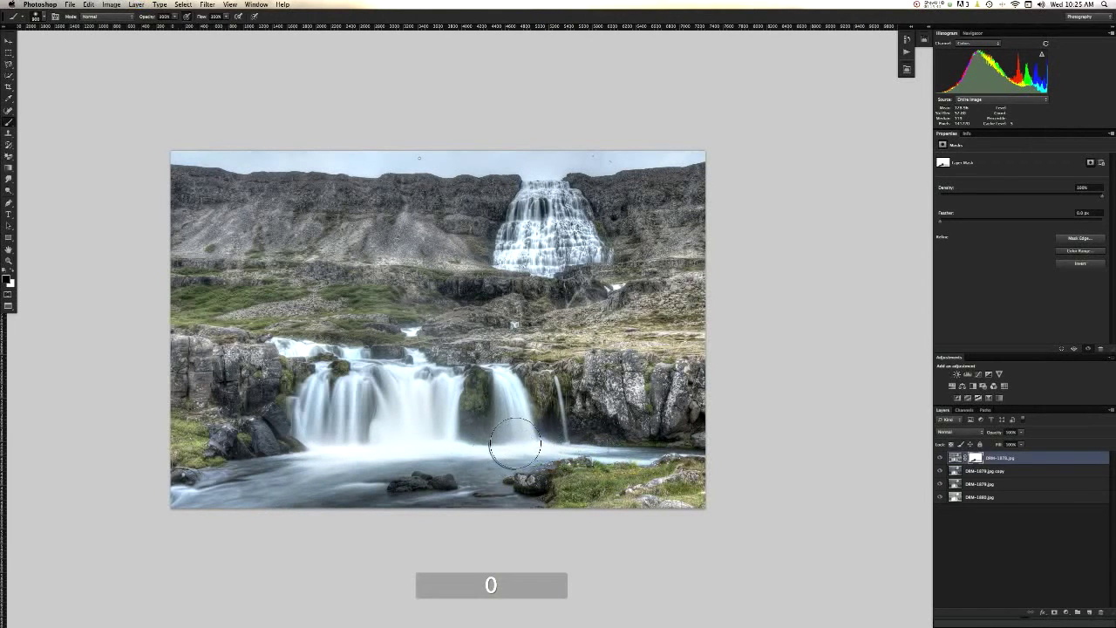
mouse_move(447, 488)
left_mouse_down()
mouse_move(501, 507)
mouse_move(466, 484)
mouse_move(386, 480)
mouse_move(252, 481)
mouse_move(266, 484)
mouse_move(220, 504)
mouse_move(294, 479)
mouse_move(330, 443)
mouse_move(312, 405)
mouse_move(344, 391)
mouse_move(379, 385)
mouse_move(427, 403)
mouse_move(450, 455)
mouse_move(486, 439)
left_mouse_up()
mouse_move(493, 390)
left_mouse_down()
mouse_move(357, 383)
mouse_move(309, 366)
mouse_move(366, 379)
mouse_move(412, 450)
left_mouse_up()
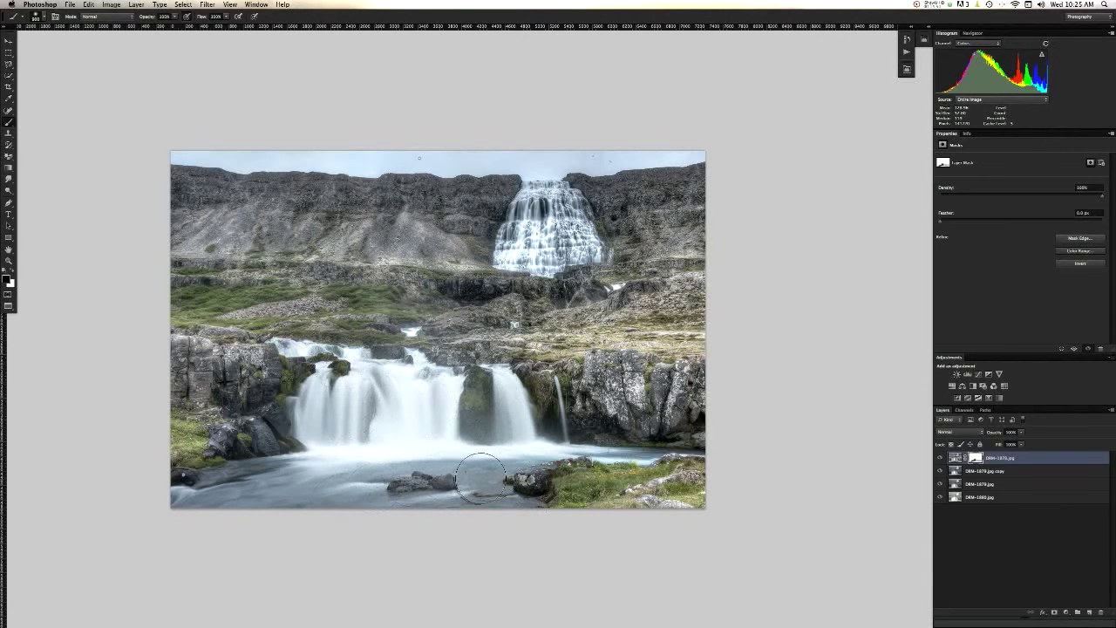
mouse_move(568, 452)
left_mouse_down()
mouse_move(770, 457)
mouse_move(622, 451)
left_mouse_up()
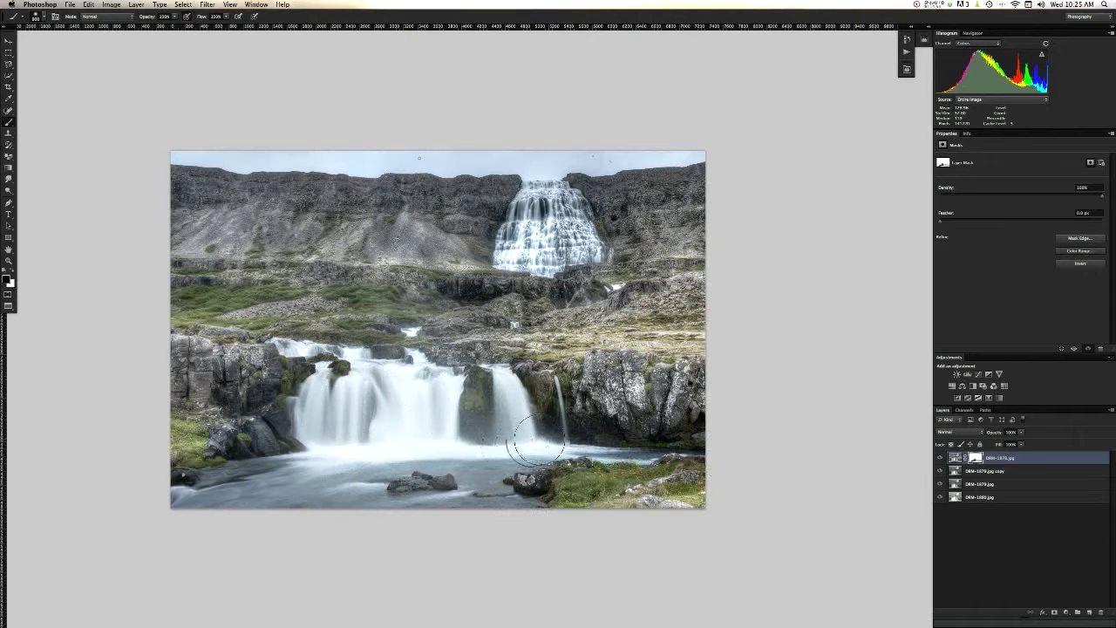
left_click_drag(527, 429, 554, 370)
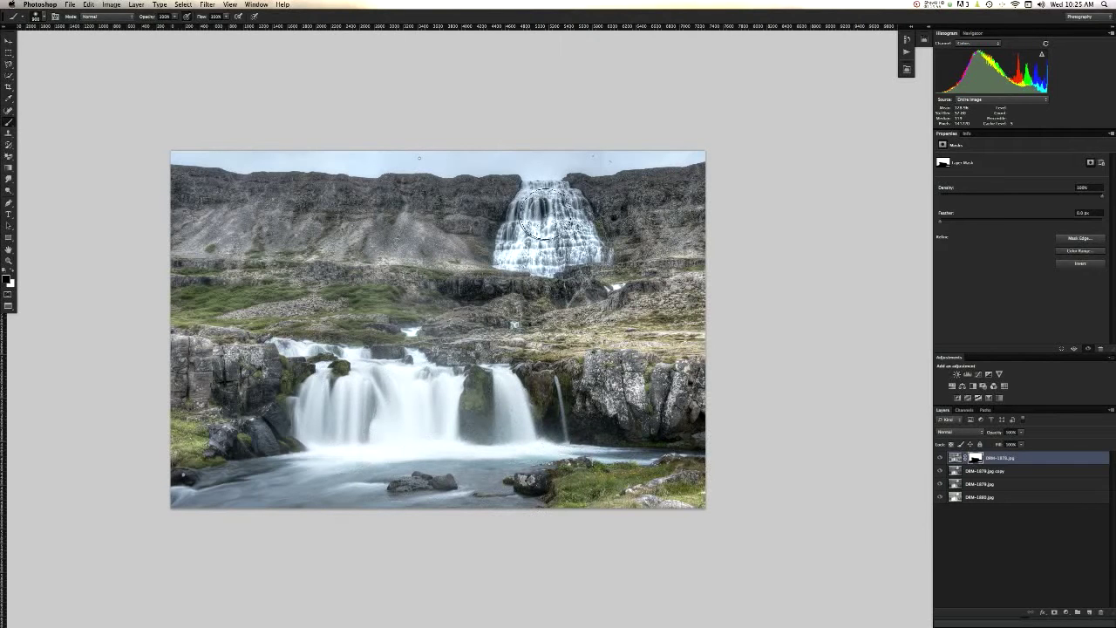
key("super+h")
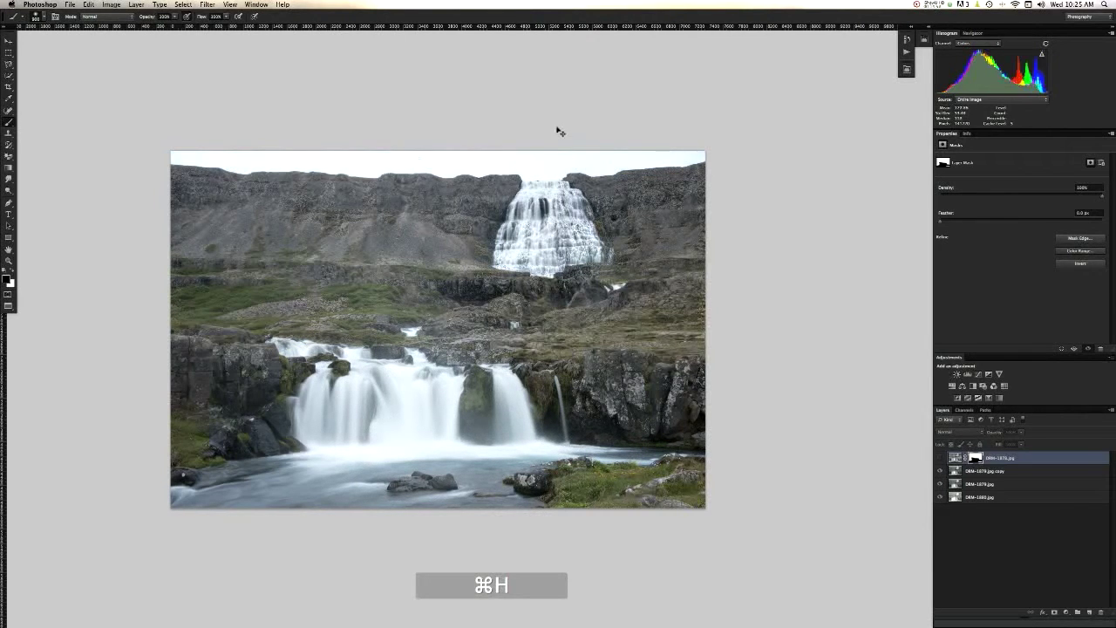
key("super+h")
key("super+h")
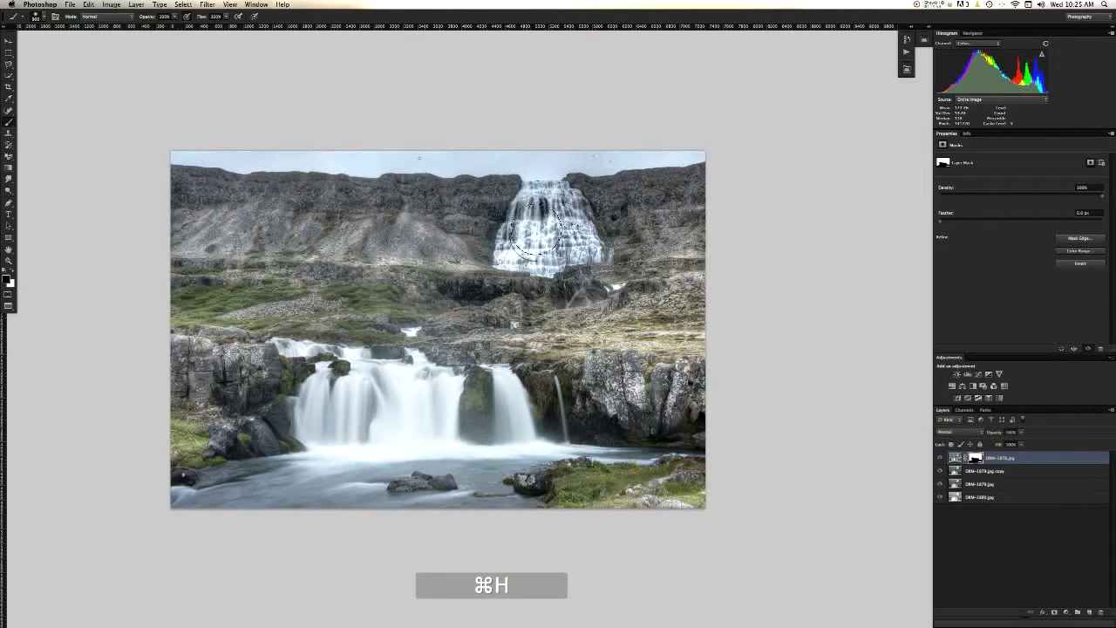
- Mask out the upper waterfall and the small cascades in the middle with black at 100% opacity, and check by toggling the layer
mouse_move(533, 244)
left_mouse_down()
mouse_move(576, 243)
mouse_move(576, 231)
mouse_move(535, 245)
left_mouse_up()
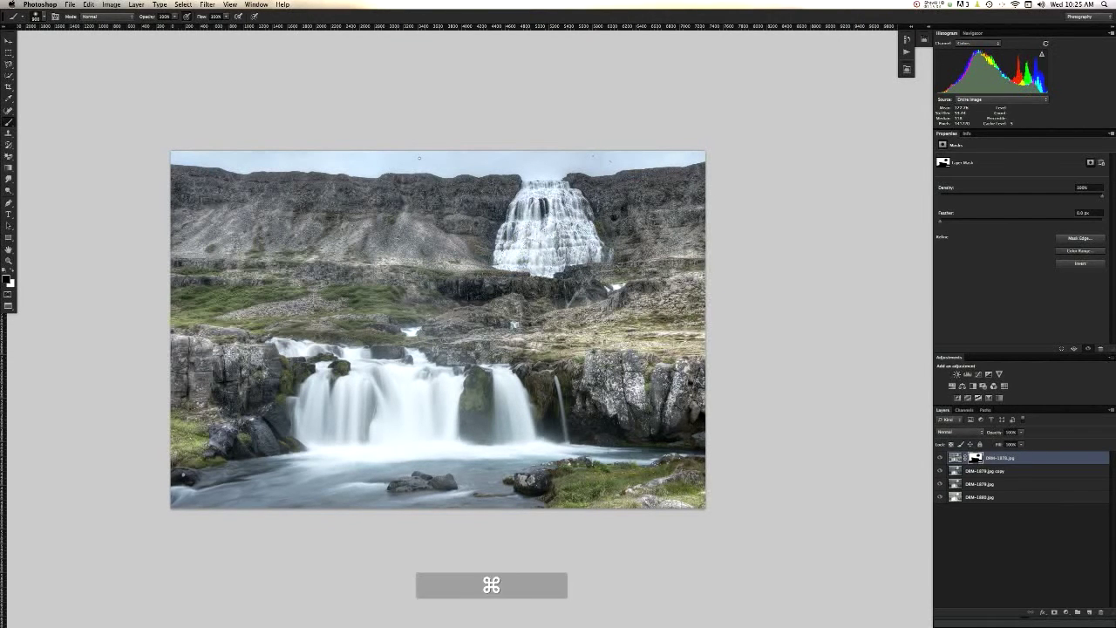
key("super+h")
key("super+h")
left_click(409, 334)
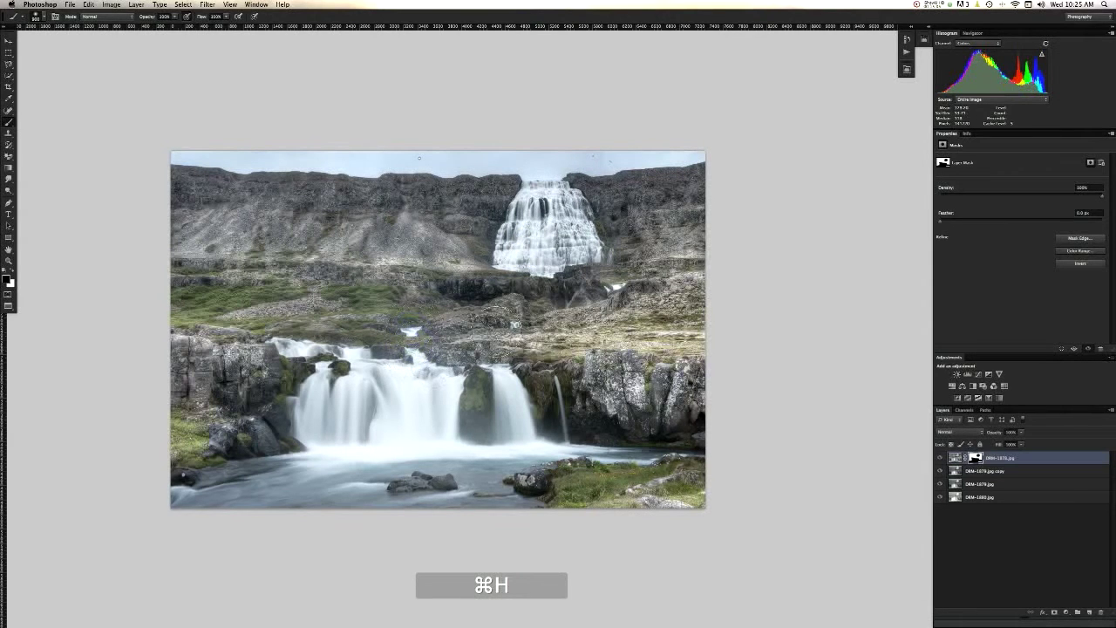
left_click(526, 327)
key("super+h")
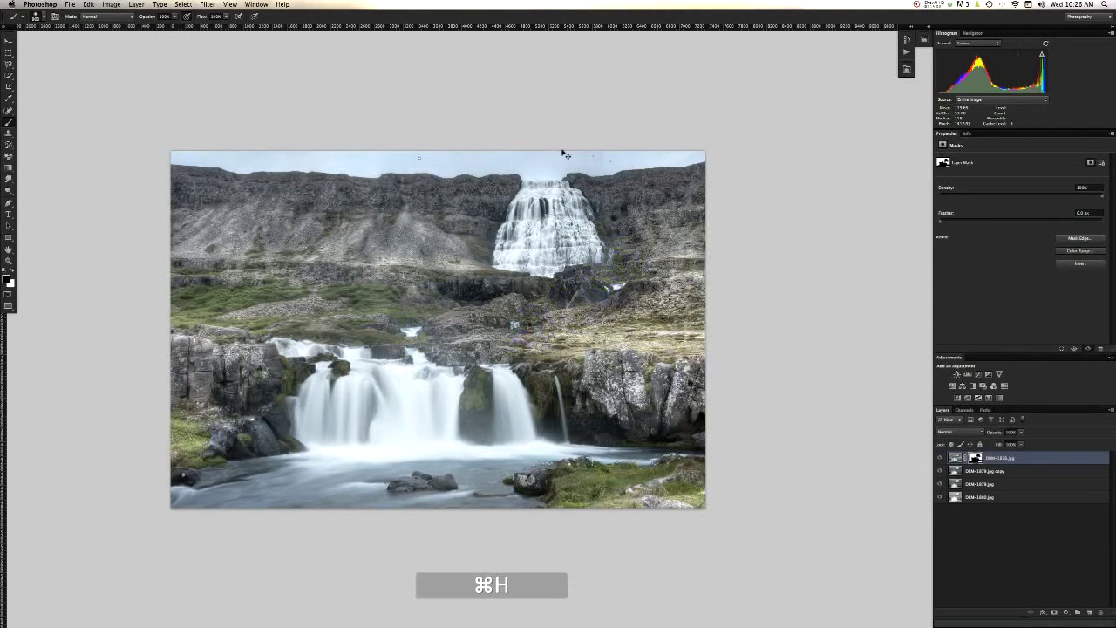
key("super+h")
- Paint black on the mask over the top tiers of the upper waterfall in close-up, using a much smaller brush
left_click(539, 199, "super")
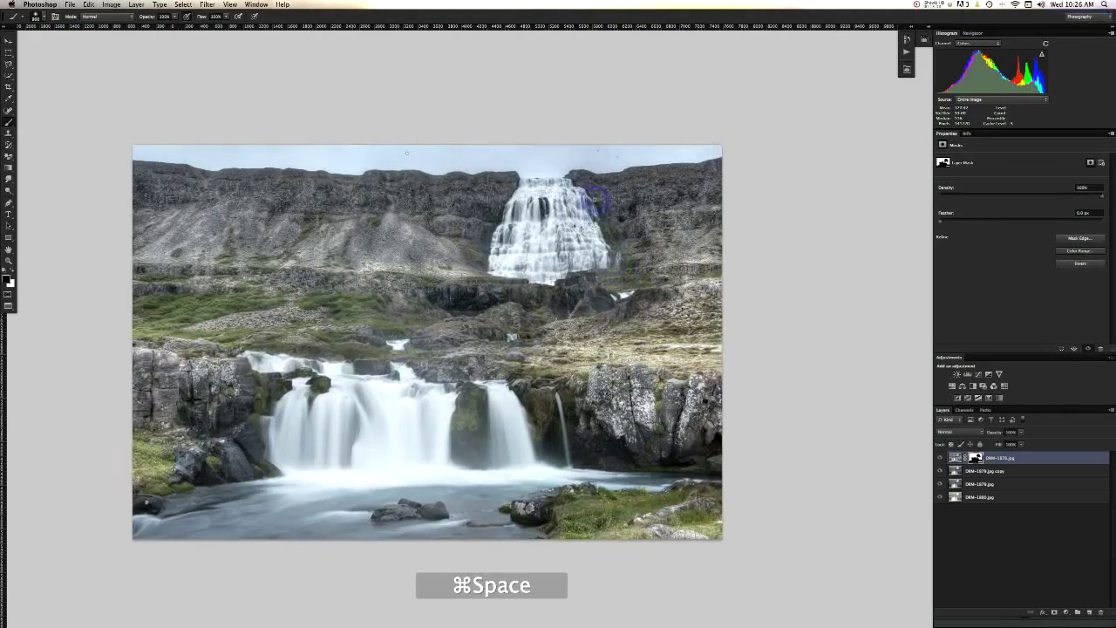
mouse_move(580, 193)
left_mouse_down()
mouse_move(602, 188)
mouse_move(593, 179)
left_mouse_up()
left_click_drag(529, 204, 474, 384)
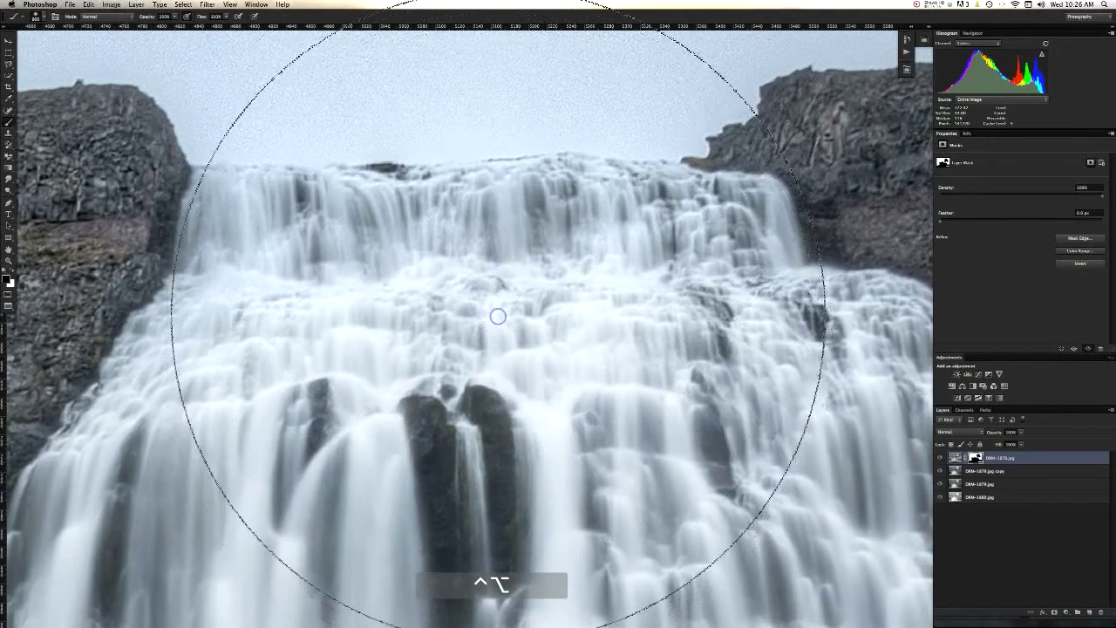
left_click_drag(711, 310, 711, 310)
key("super+space")
key("ctrl+alt+space")
left_click(387, 276)
left_click(464, 358)
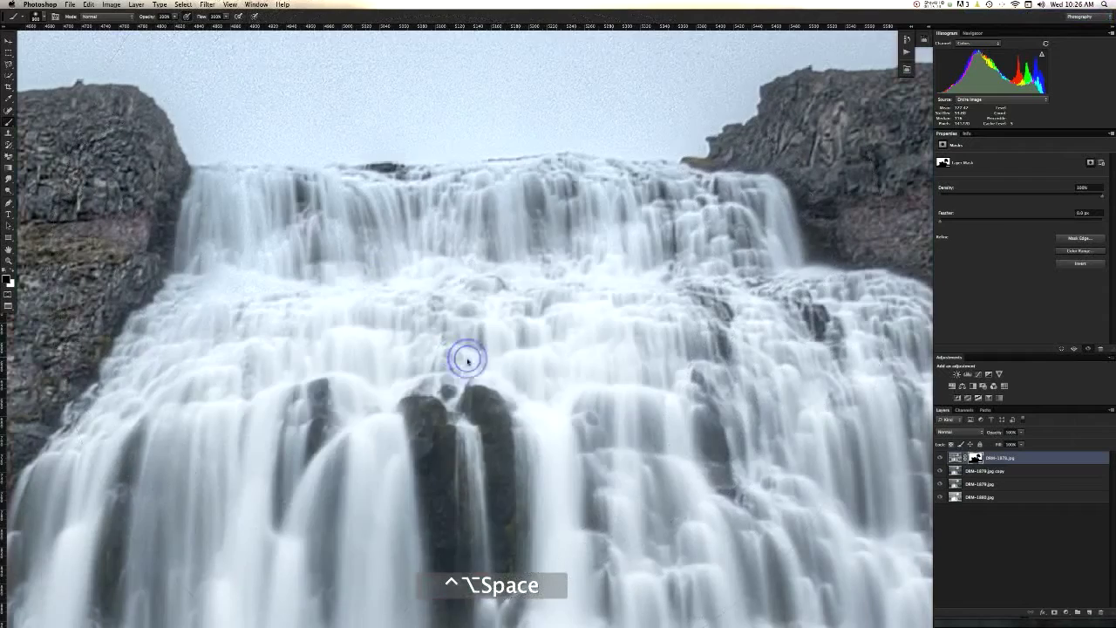
mouse_move(480, 358)
left_mouse_down()
mouse_move(428, 358)
mouse_move(458, 361)
mouse_move(483, 338)
mouse_move(478, 471)
mouse_move(488, 410)
left_mouse_up()
left_click_drag(583, 276, 590, 256)
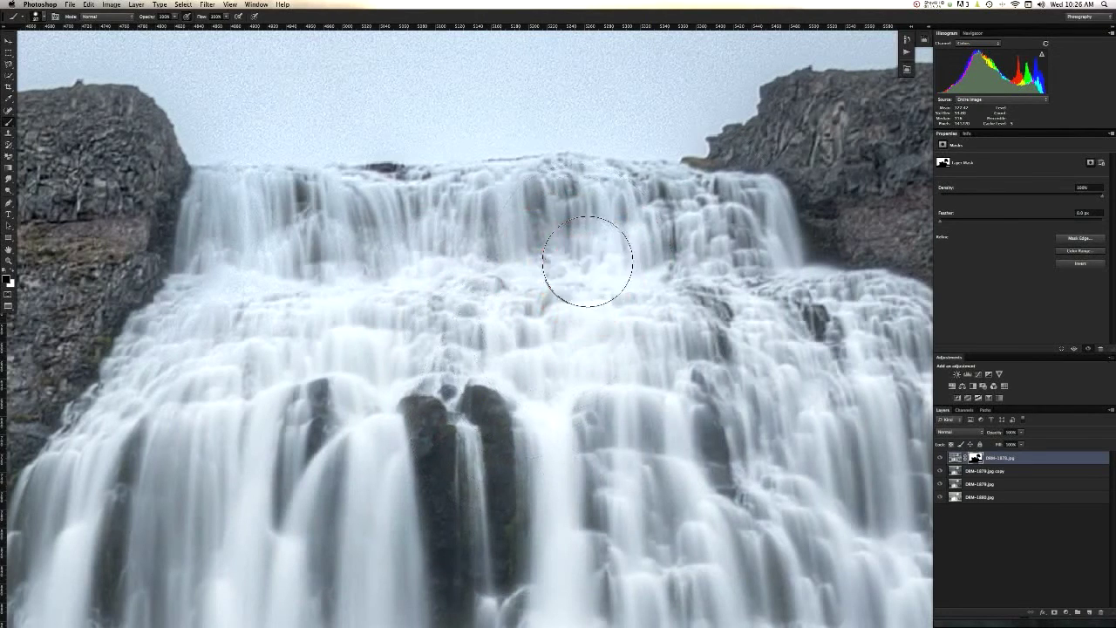
mouse_move(702, 246)
left_mouse_down()
mouse_move(669, 233)
mouse_move(756, 214)
mouse_move(588, 196)
mouse_move(478, 204)
mouse_move(546, 222)
mouse_move(586, 212)
mouse_move(259, 205)
mouse_move(204, 217)
mouse_move(190, 272)
mouse_move(203, 281)
mouse_move(333, 256)
mouse_move(591, 272)
mouse_move(491, 284)
mouse_move(527, 292)
mouse_move(513, 305)
mouse_move(393, 303)
left_mouse_up()
- Soften the mask along the crest of the upper waterfall with black at 20% brush opacity
key("2")
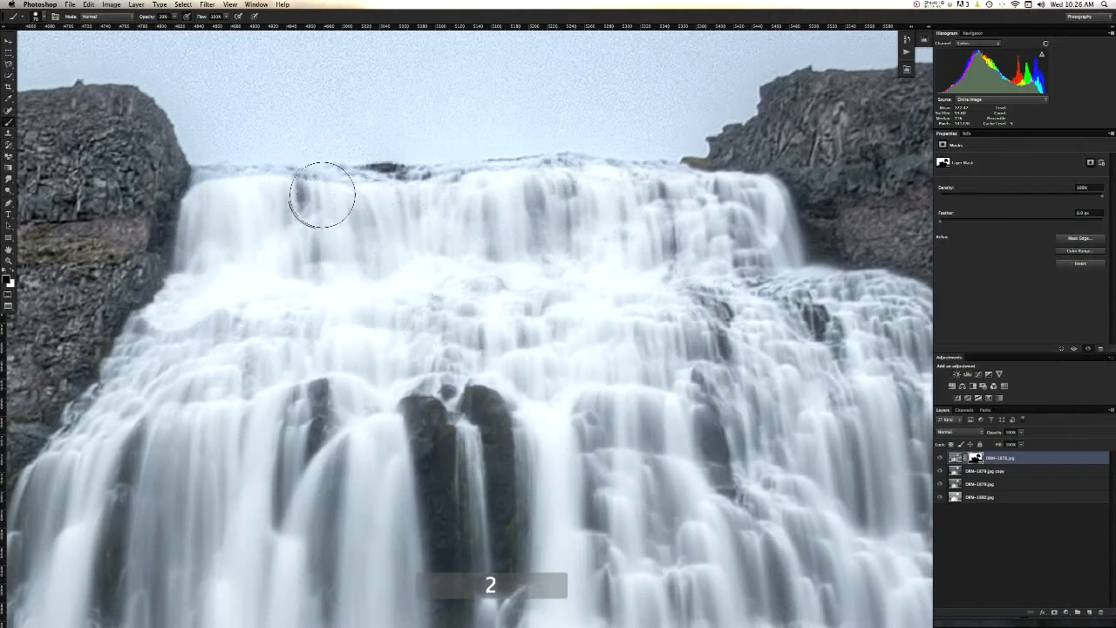
mouse_move(339, 274)
left_mouse_down()
mouse_move(346, 201)
mouse_move(323, 254)
left_mouse_up()
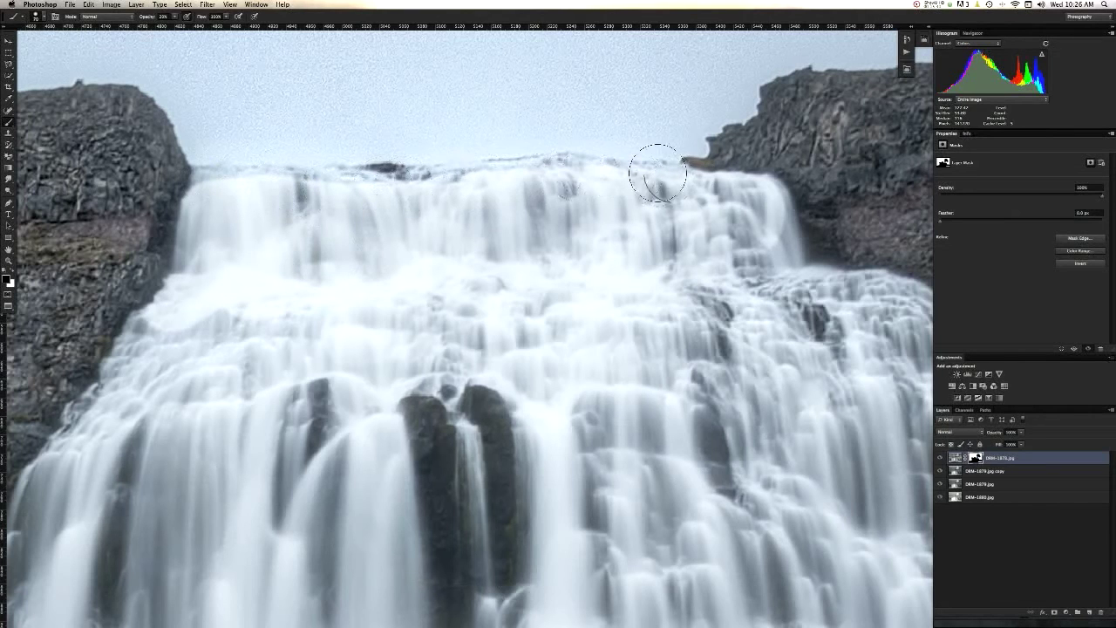
left_click(219, 185)
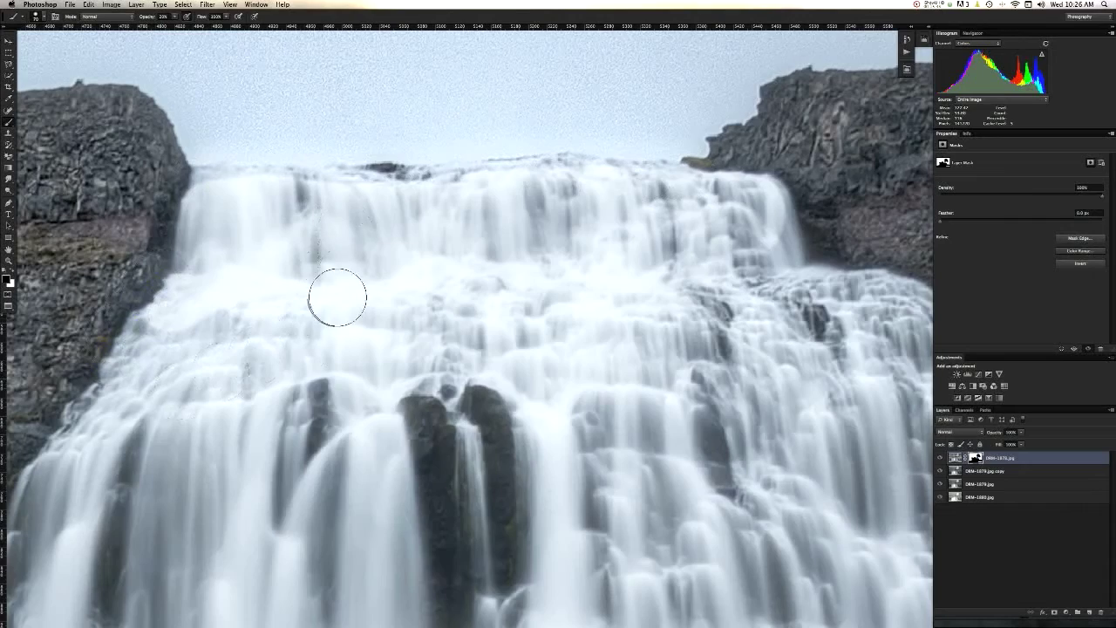
key("super+space")
mouse_move(372, 330)
left_mouse_down()
mouse_move(357, 302)
mouse_move(389, 288)
mouse_move(424, 291)
left_mouse_up()
key("super+space")
left_click(367, 239)
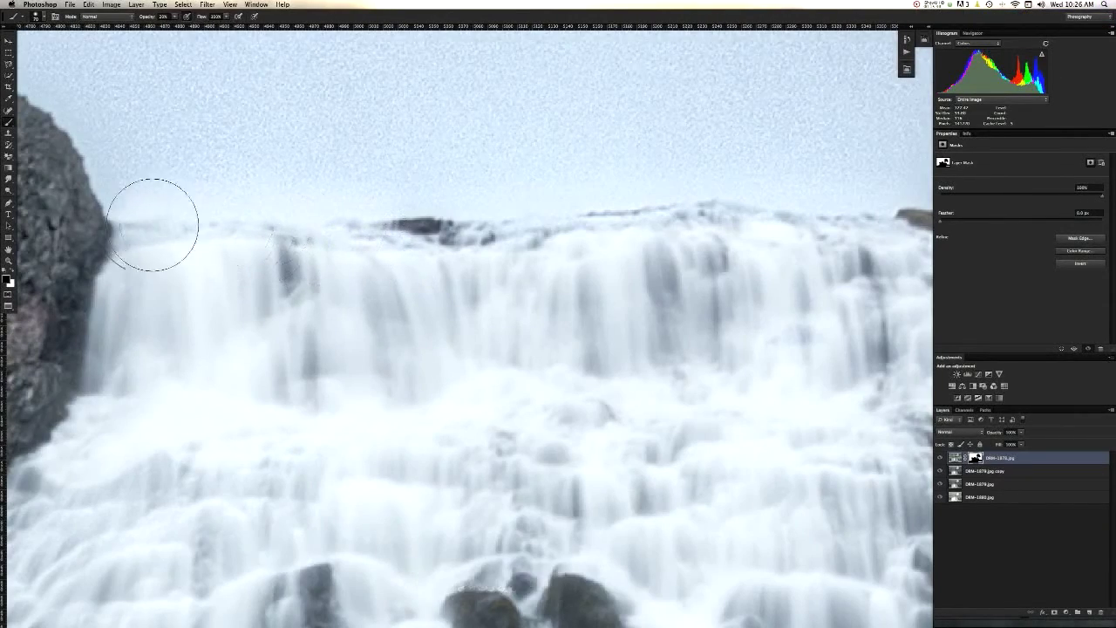
- Restore the sky just above the upper waterfall's crest by painting white on the mask at 20% opacity
key("super+space")
left_click_drag(654, 272, 578, 269)
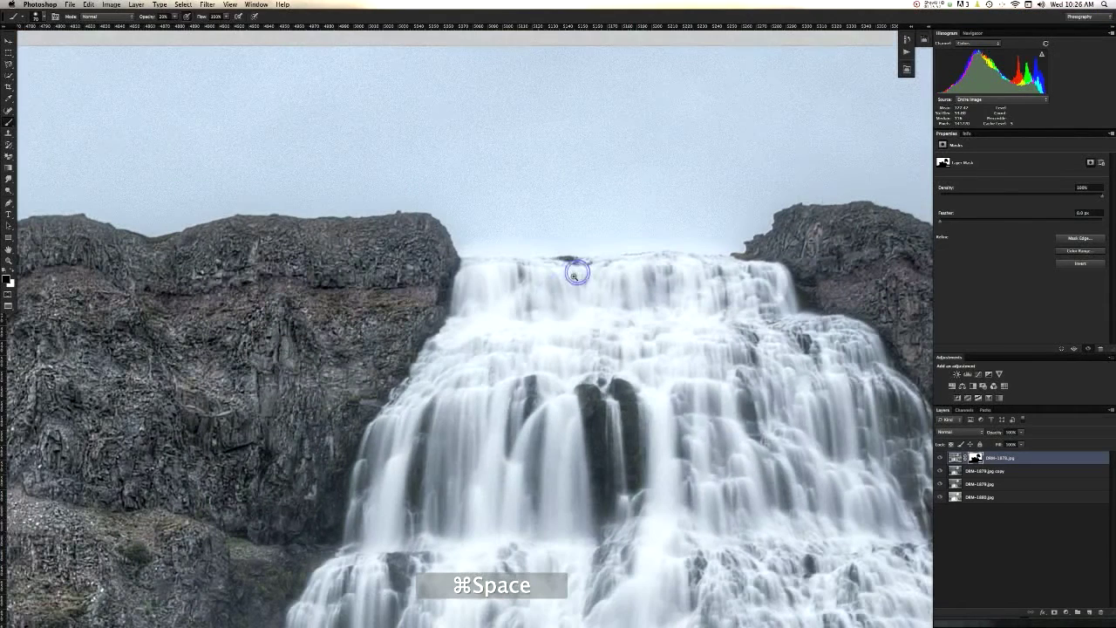
key("x")
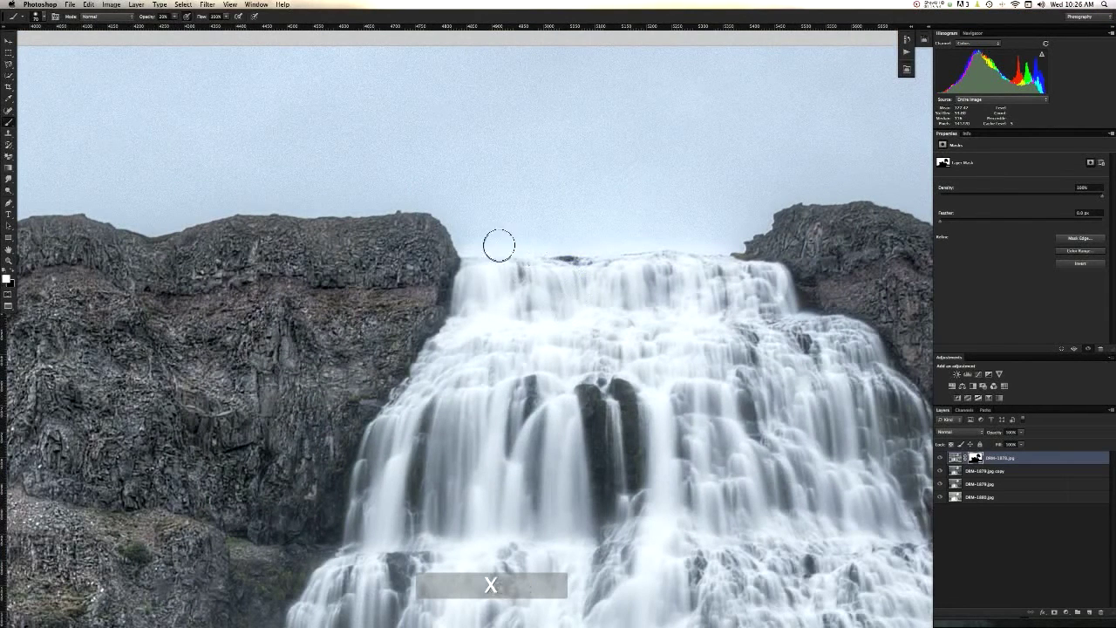
mouse_move(469, 247)
left_mouse_down()
mouse_move(598, 249)
mouse_move(654, 246)
mouse_move(464, 247)
mouse_move(659, 237)
left_mouse_up()
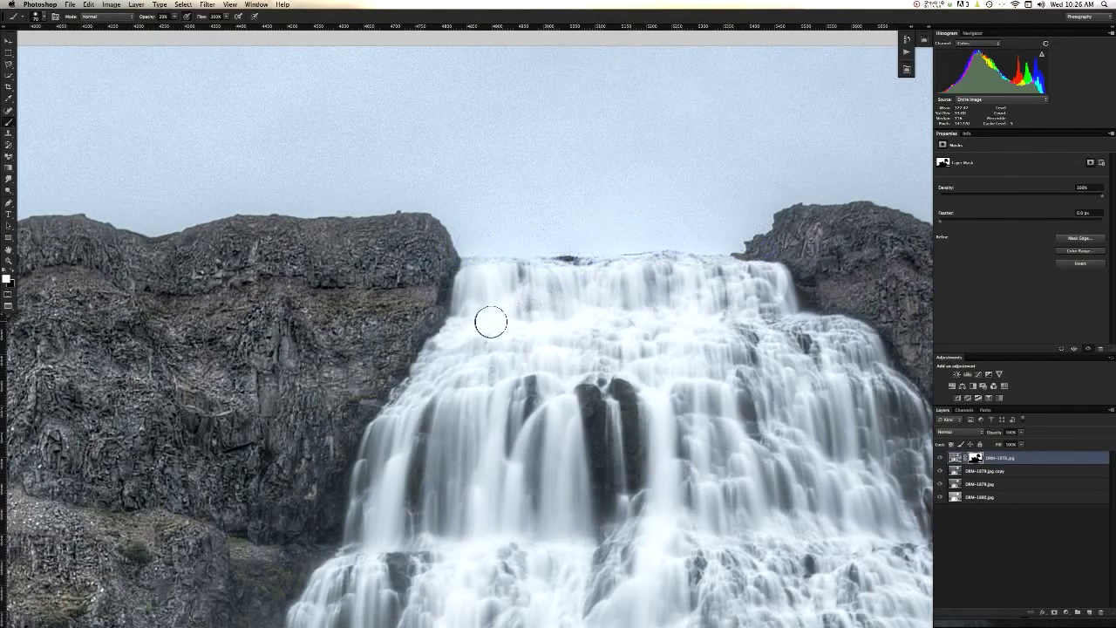
- Paint the body of the upper waterfall on the mask with a larger black brush and raise the brush opacity to 100%
key("super+minus")
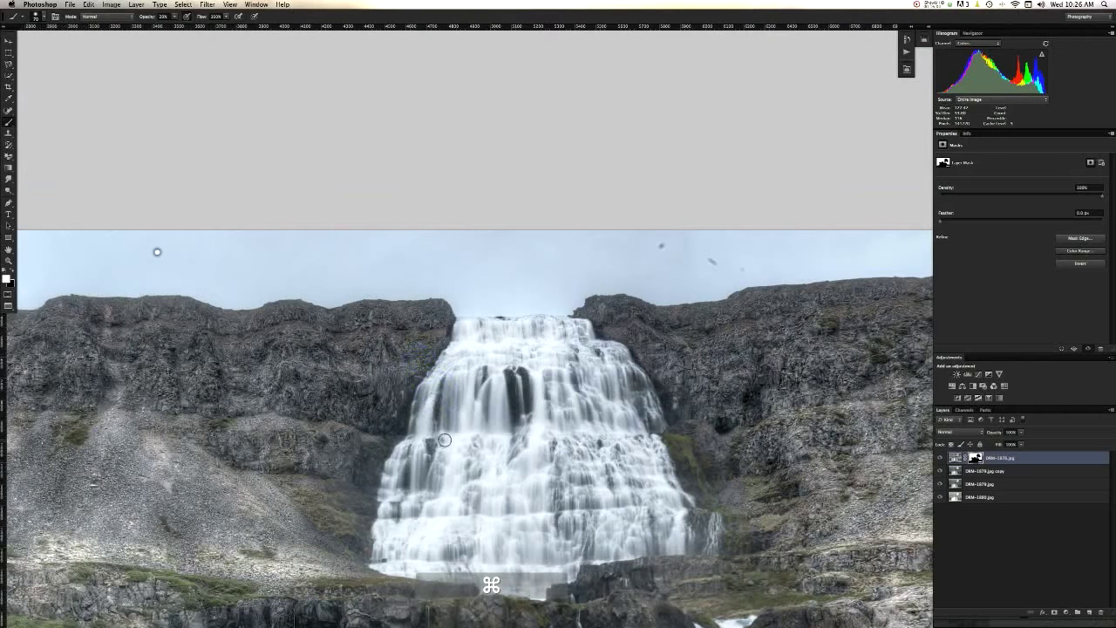
key("x")
left_click_drag(513, 392, 553, 396, "ctrl+alt")
mouse_move(485, 490)
left_mouse_down()
mouse_move(577, 477)
mouse_move(581, 487)
mouse_move(571, 468)
mouse_move(574, 519)
mouse_move(569, 474)
mouse_move(619, 501)
mouse_move(628, 471)
mouse_move(614, 448)
mouse_move(580, 466)
mouse_move(505, 474)
mouse_move(493, 431)
mouse_move(554, 450)
left_mouse_up()
key("8")
key("0")
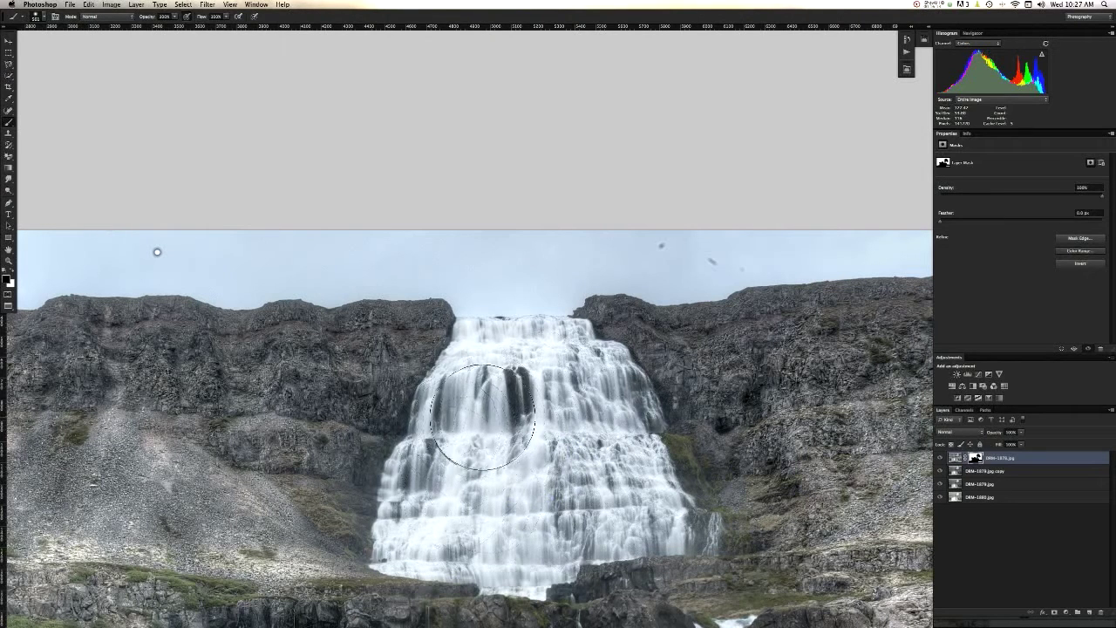
- Restore the cliff beside the upper waterfall's left edge with white on the mask, then use a smaller brush at 30% opacity
key("x")
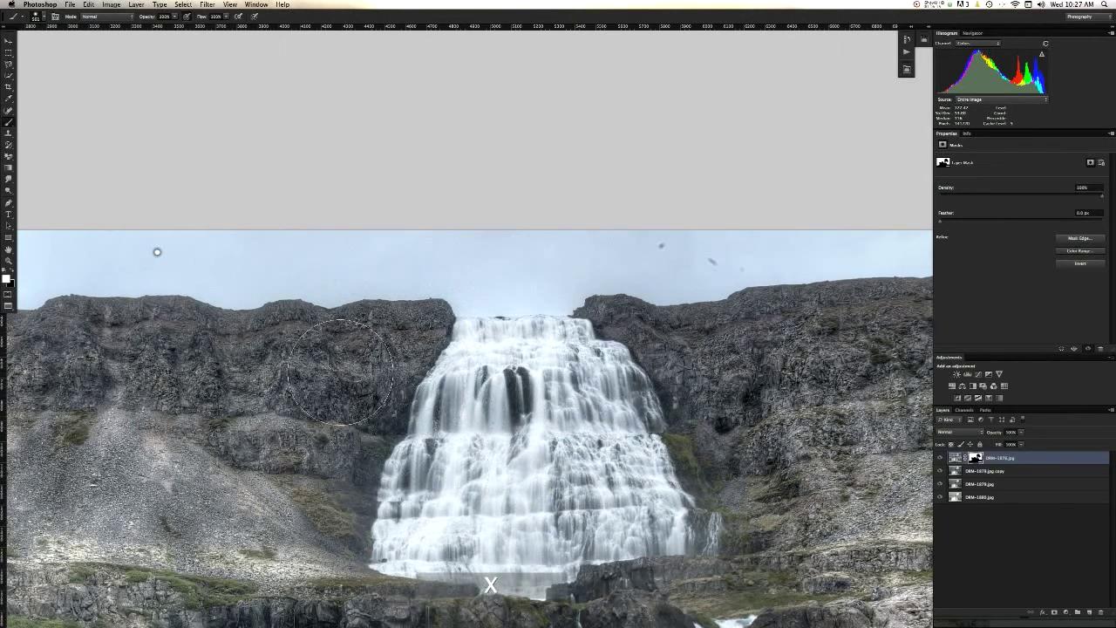
mouse_move(370, 417)
left_mouse_down()
mouse_move(328, 417)
mouse_move(361, 422)
mouse_move(340, 338)
left_mouse_up()
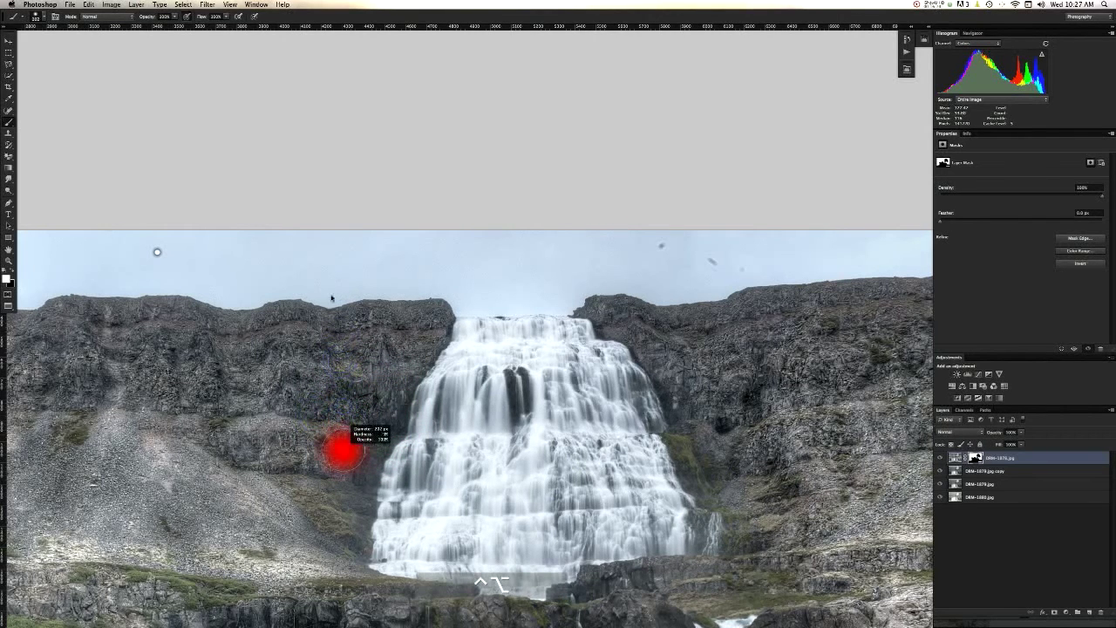
left_click_drag(343, 450, 343, 450)
key("3")
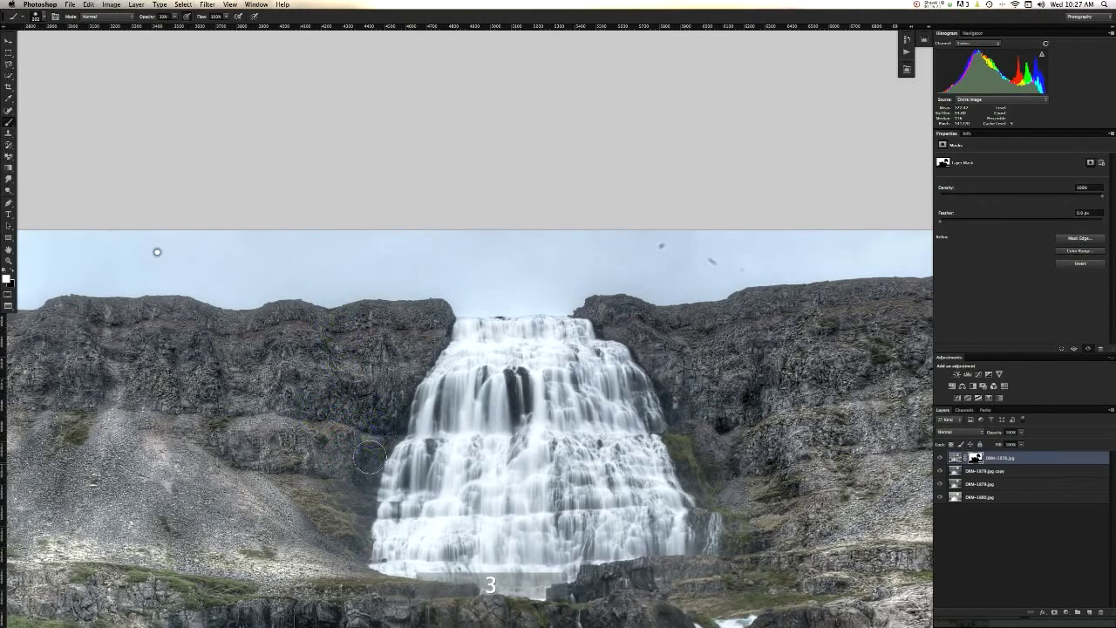
- Restore the rocky ledges and slopes around and below the upper waterfall with white on the mask at 50% brush opacity
key("5")
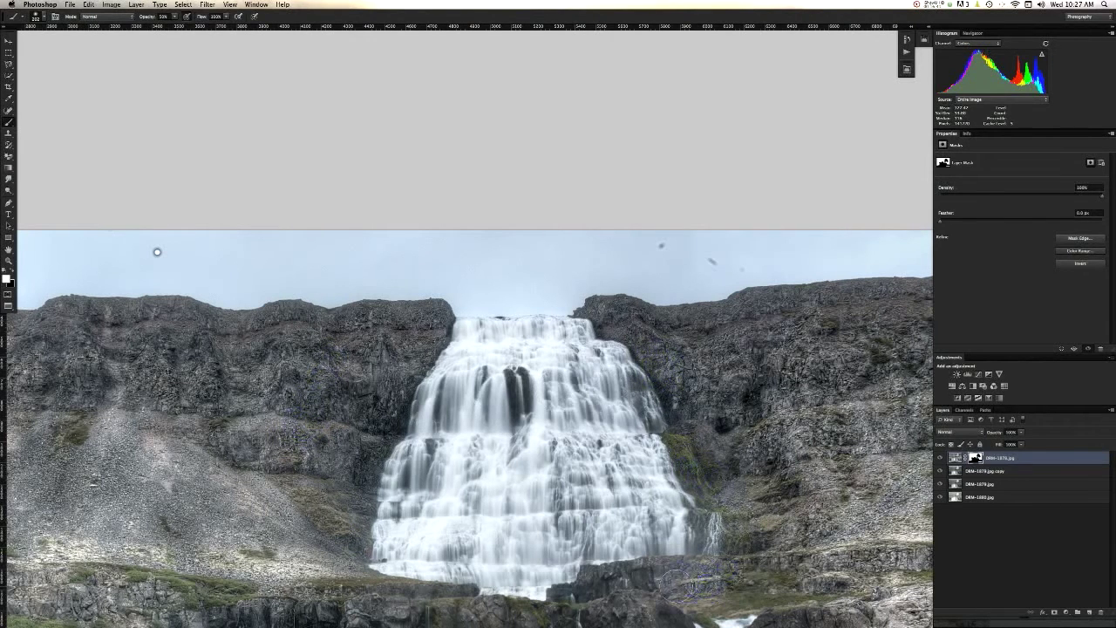
key("space")
left_click_drag(659, 585, 606, 508)
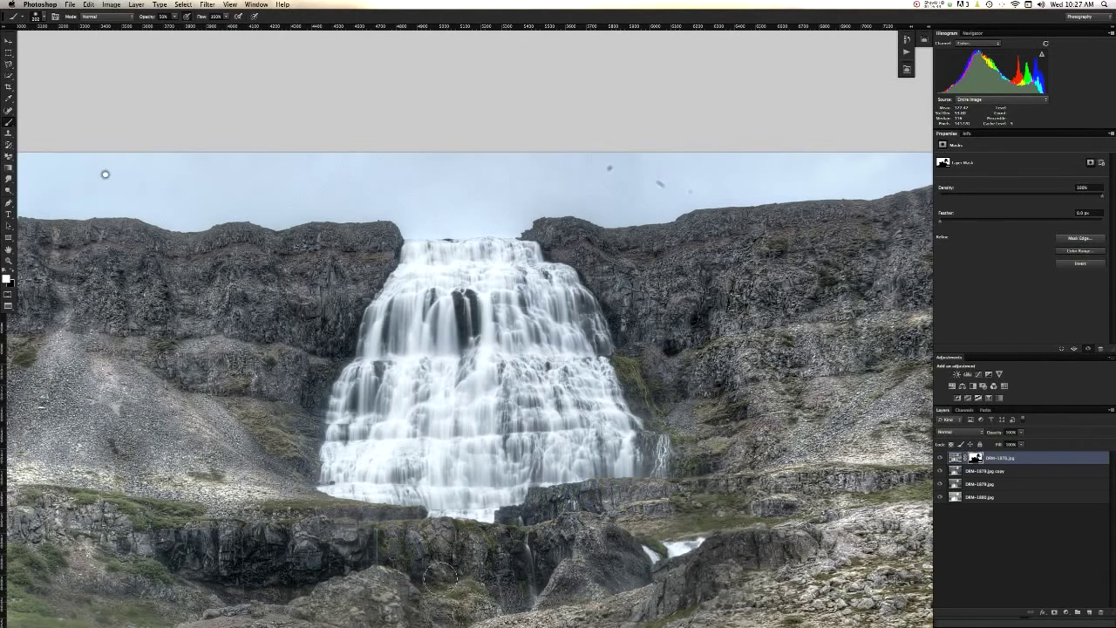
key("space")
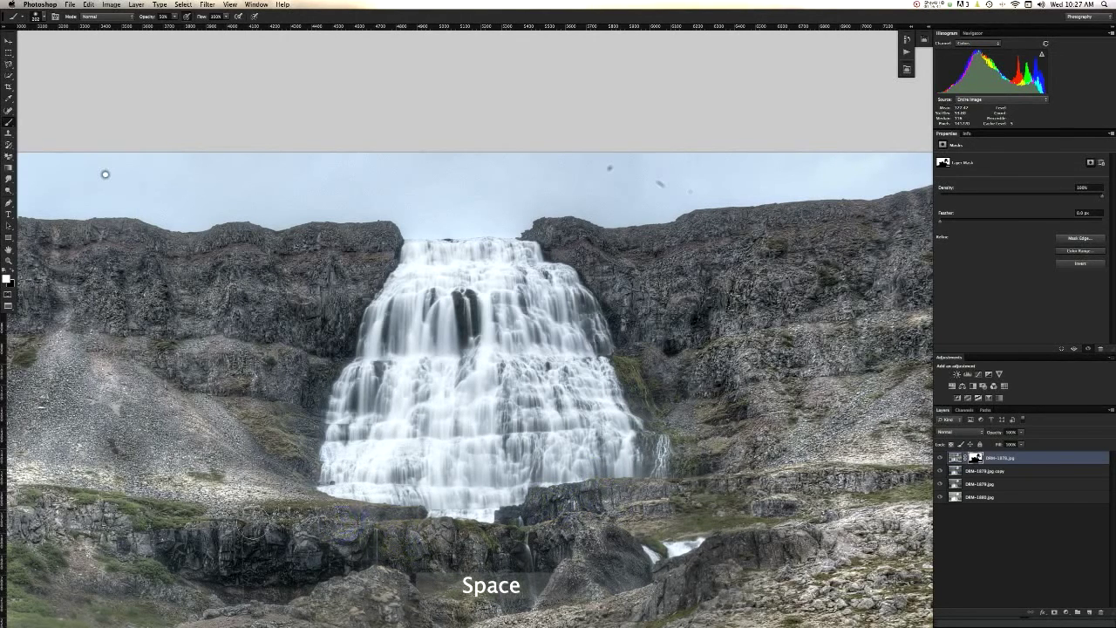
left_click_drag(396, 516, 417, 547)
key("space")
left_click_drag(387, 484, 393, 398)
mouse_move(373, 528)
left_mouse_down()
mouse_move(379, 542)
mouse_move(467, 577)
left_mouse_up()
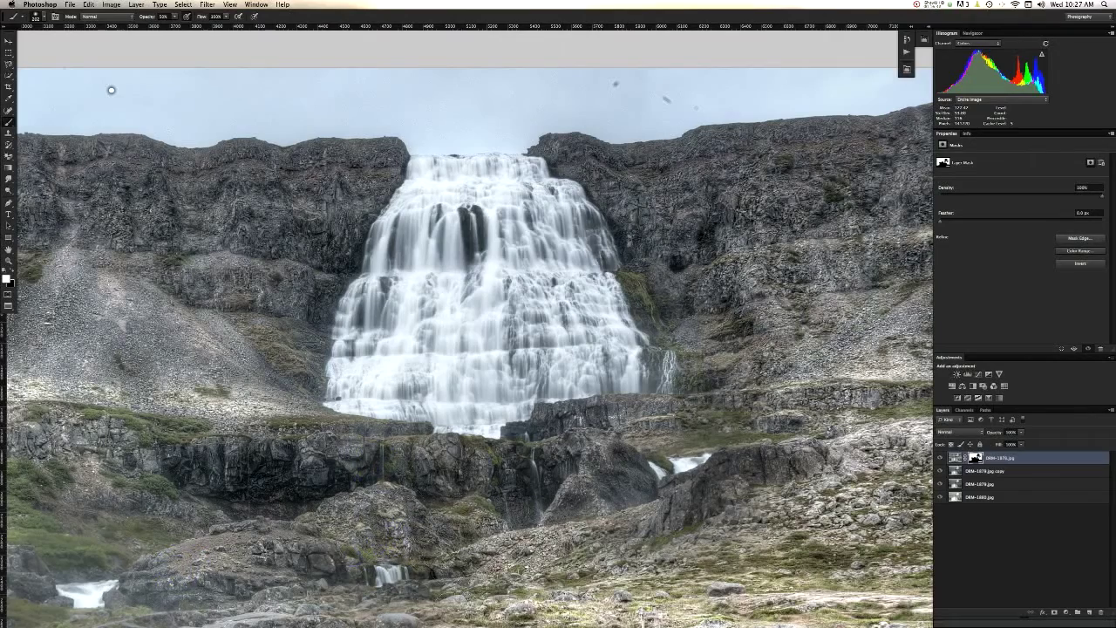
key("space")
mouse_move(385, 515)
left_mouse_down()
mouse_move(421, 460)
mouse_move(450, 491)
mouse_move(480, 463)
left_mouse_up()
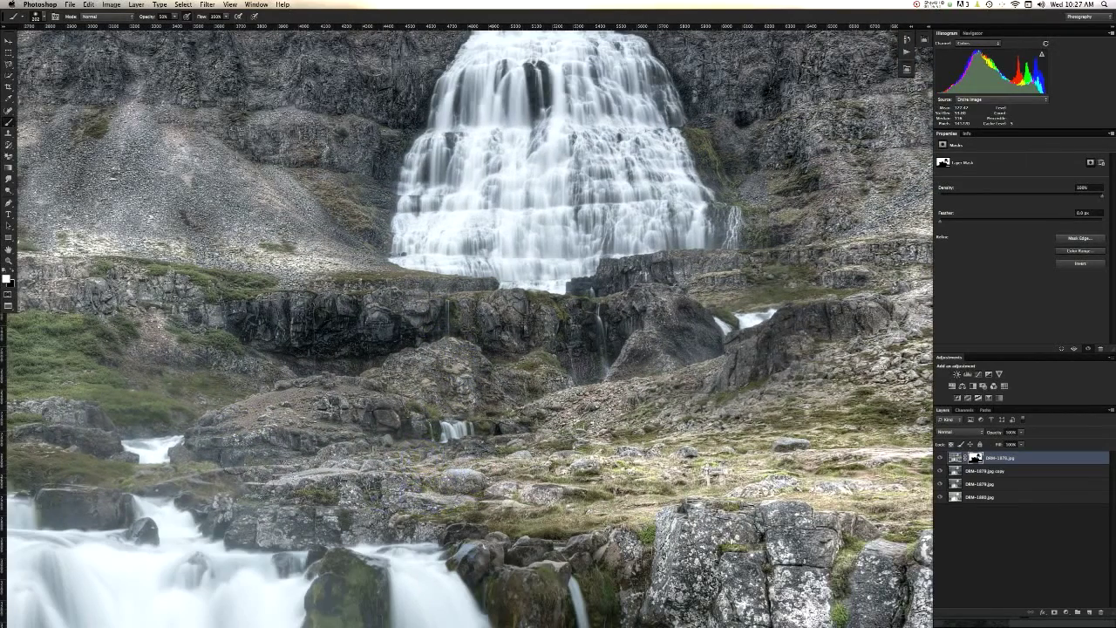
key("space")
mouse_move(174, 403)
left_mouse_down()
mouse_move(541, 329)
mouse_move(516, 321)
left_mouse_up()
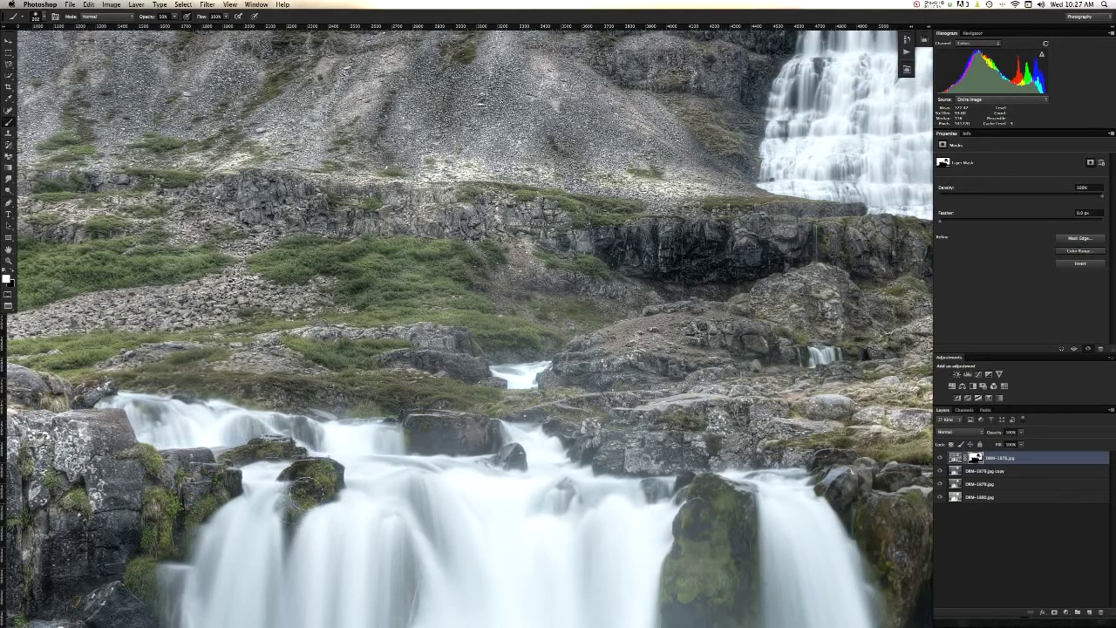
- Restore the mossy rock between the lower falls, the small ledge cascade and the slope towards the right-hand cliff with white on the mask
key("space")
mouse_move(635, 474)
left_mouse_down()
mouse_move(602, 454)
mouse_move(545, 375)
left_mouse_up()
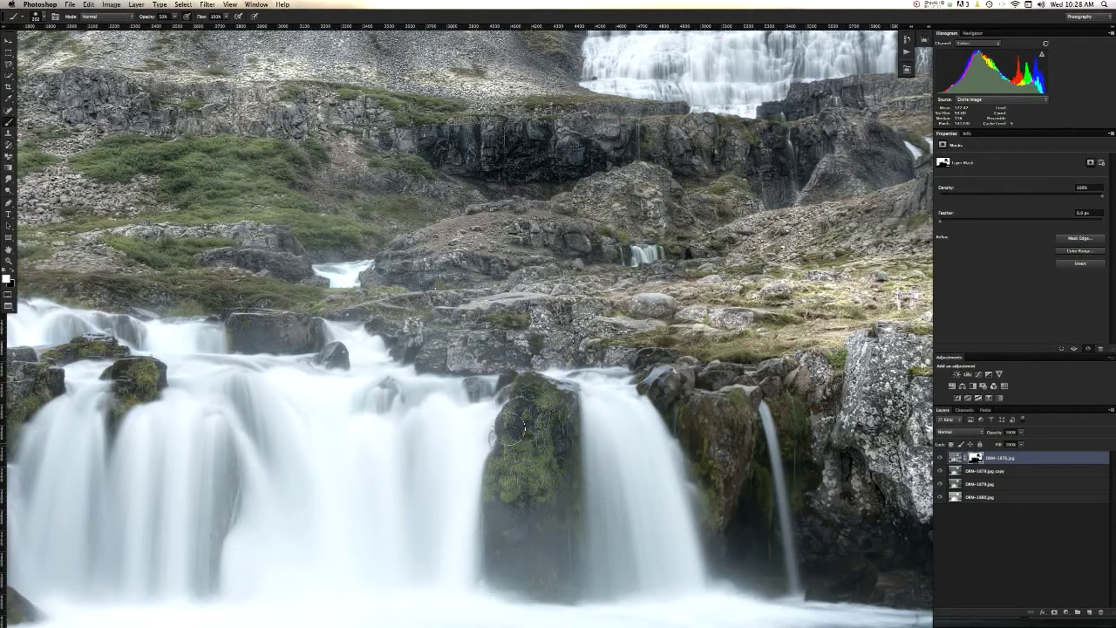
mouse_move(545, 392)
left_mouse_down()
mouse_move(563, 420)
mouse_move(558, 489)
mouse_move(534, 416)
mouse_move(516, 421)
mouse_move(567, 302)
left_mouse_up()
key("space")
mouse_move(655, 261)
left_mouse_down()
mouse_move(652, 307)
mouse_move(686, 277)
mouse_move(664, 232)
mouse_move(614, 214)
mouse_move(711, 207)
mouse_move(736, 244)
mouse_move(757, 228)
mouse_move(731, 232)
mouse_move(748, 357)
mouse_move(690, 326)
mouse_move(696, 343)
mouse_move(672, 357)
mouse_move(649, 290)
left_mouse_up()
mouse_move(729, 303)
left_mouse_down()
mouse_move(751, 367)
mouse_move(795, 350)
mouse_move(859, 403)
mouse_move(819, 423)
mouse_move(908, 430)
left_mouse_up()
- Restore the dark rocks in the river with white on the mask, enlarge the brush and restore the foreground rock at the grassy bank
key("space")
left_click_drag(692, 429, 558, 332)
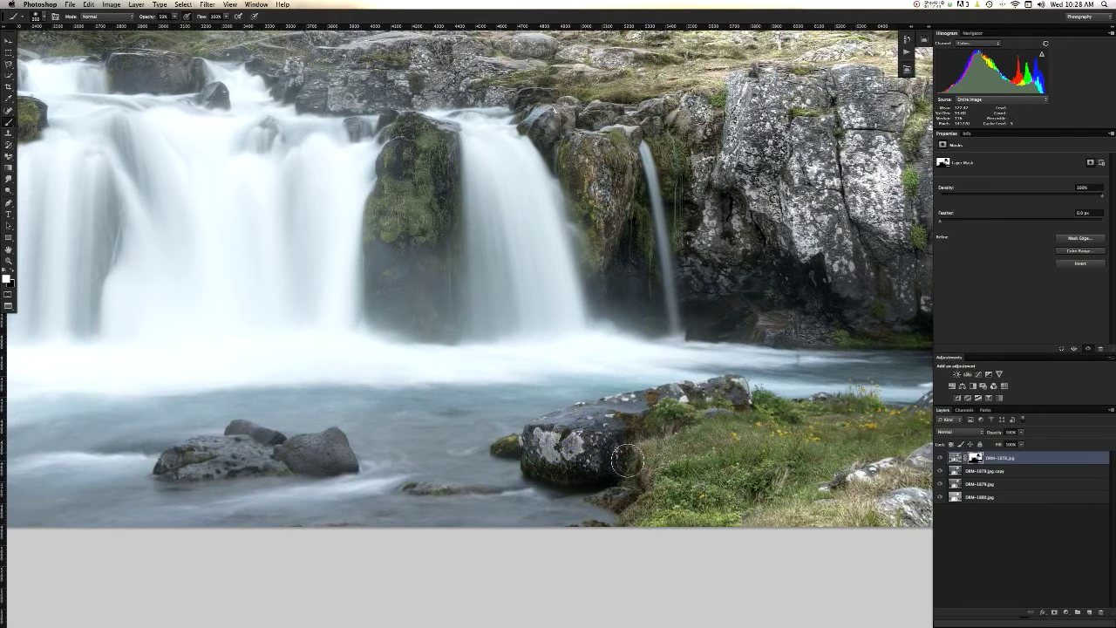
mouse_move(266, 436)
left_mouse_down()
mouse_move(192, 454)
mouse_move(181, 465)
mouse_move(319, 460)
mouse_move(339, 443)
left_mouse_up()
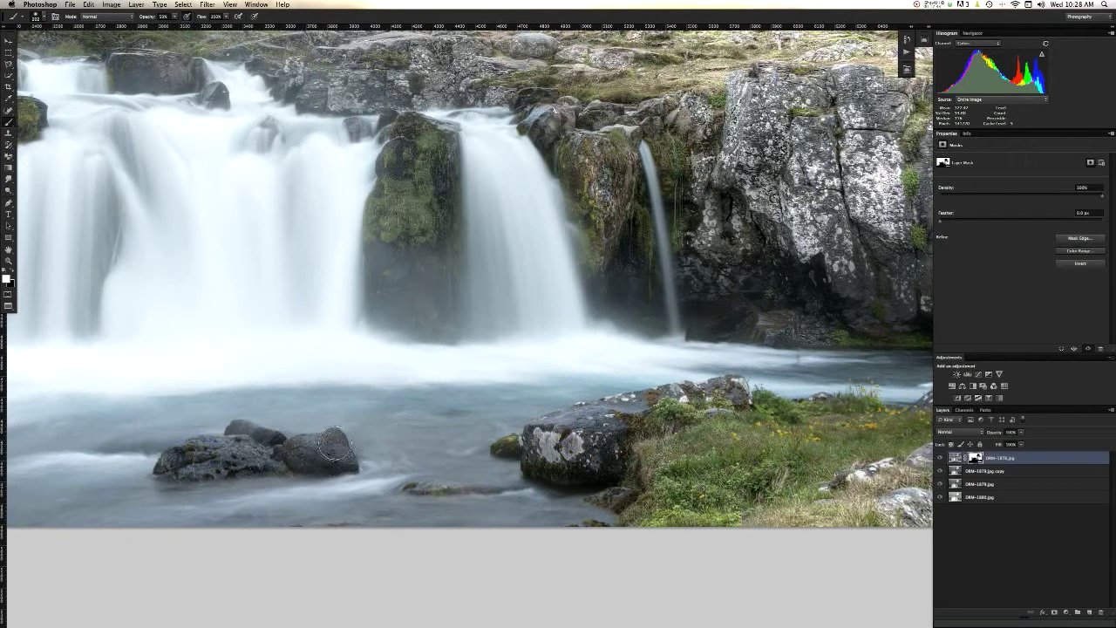
key("super+minus")
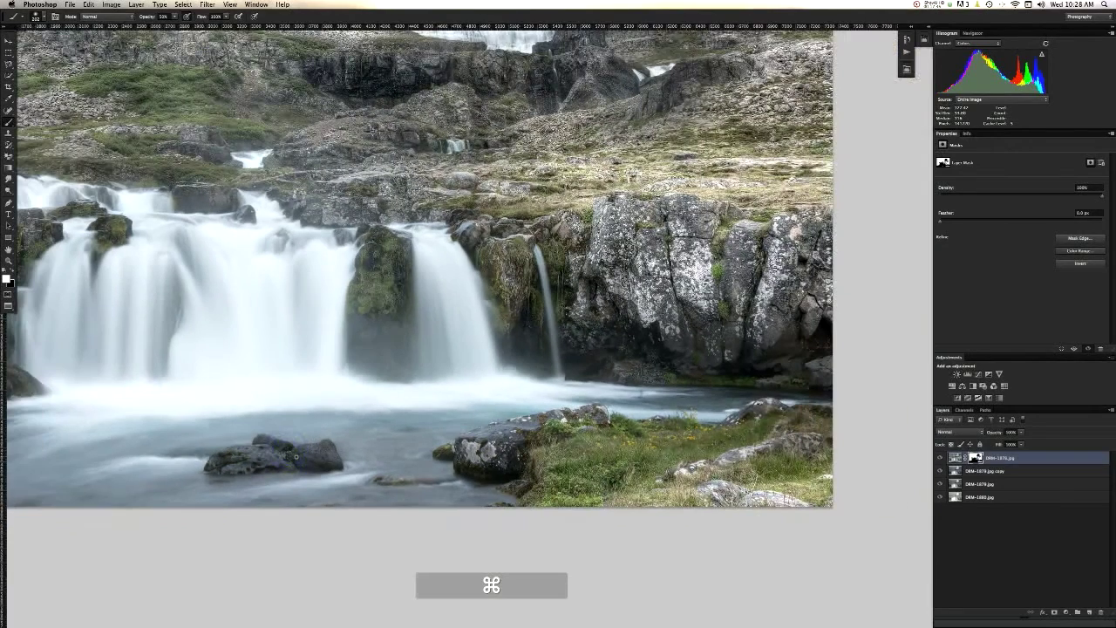
left_click_drag(647, 471, 764, 453, "ctrl+alt")
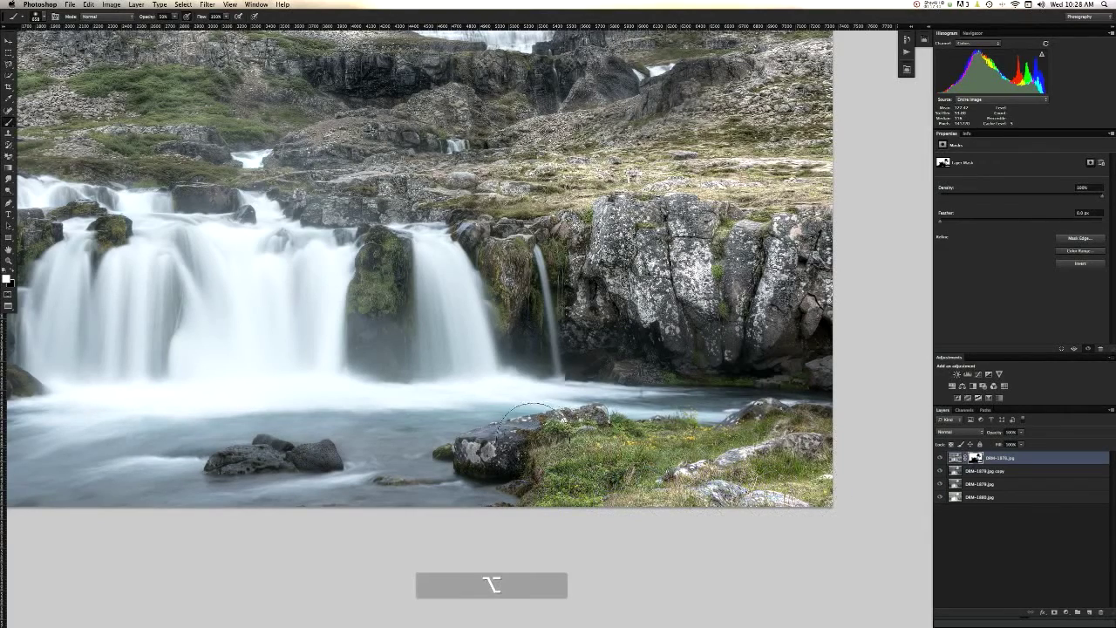
left_click_drag(534, 443, 415, 326, "alt")
scroll(349, 344, "up", 4)
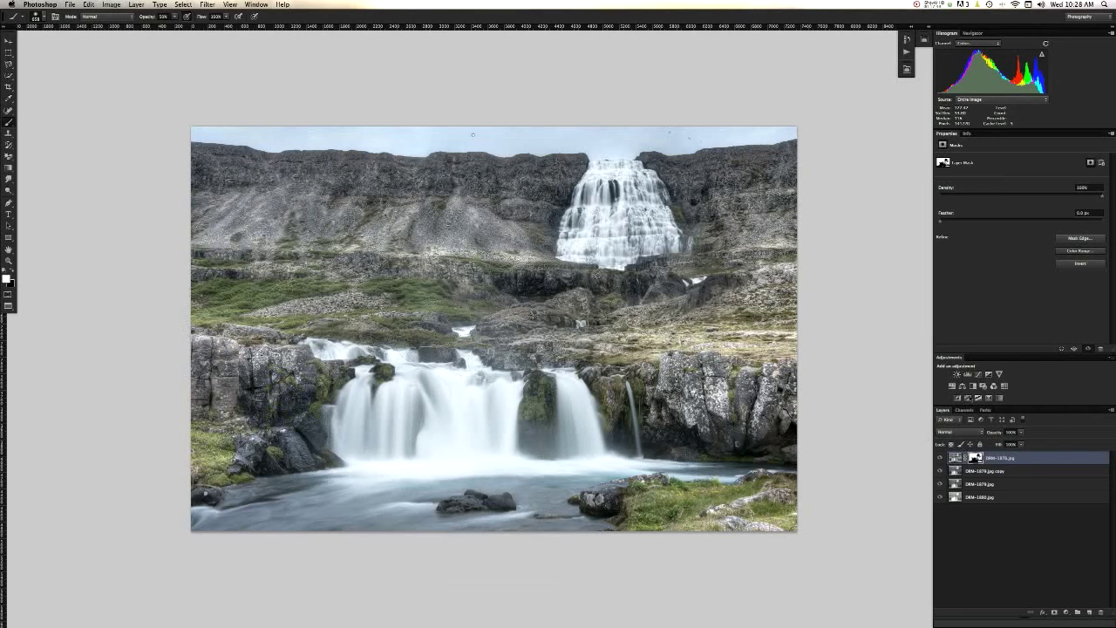
- Inspect the top layer's mask on its own, then display it as a red overlay on the image
left_click(975, 458, "alt")
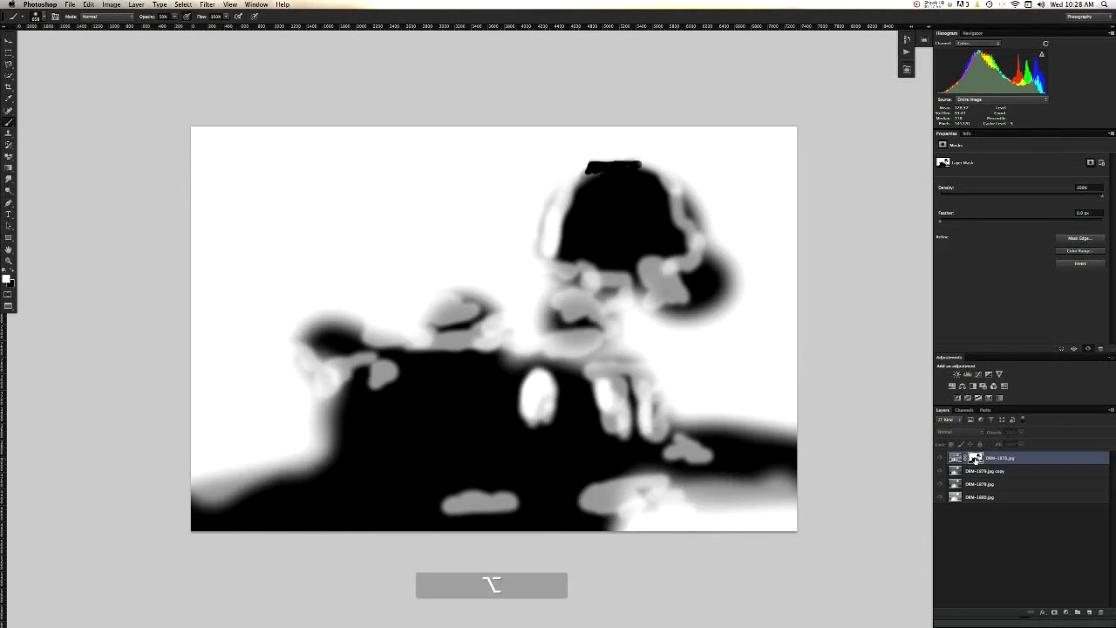
left_click(975, 459, "alt")
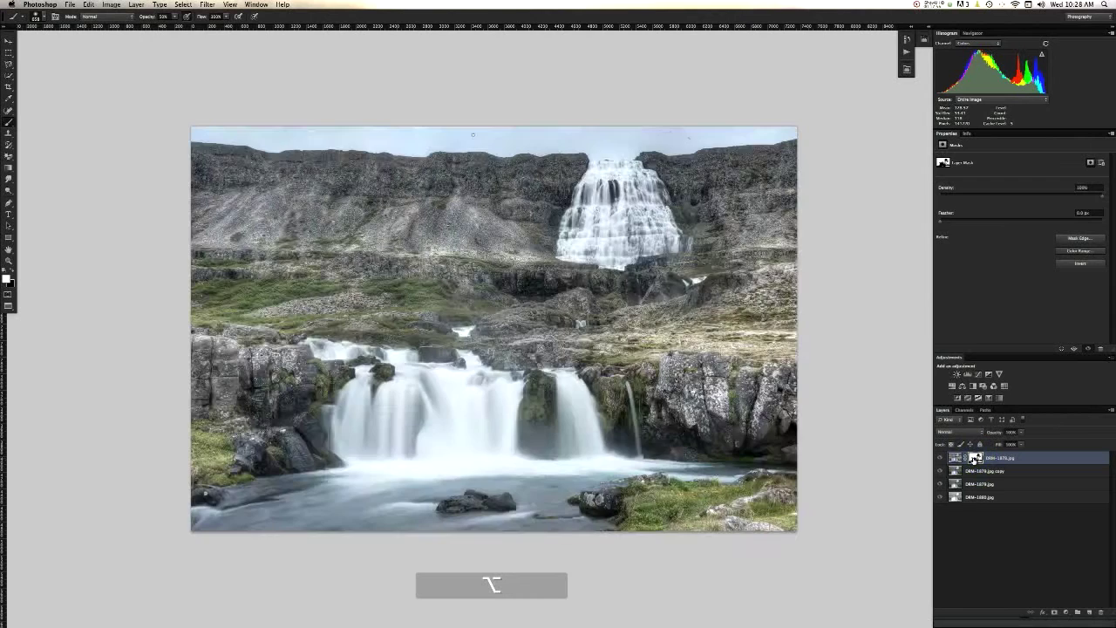
left_click(975, 459, "alt")
left_click(975, 460, "alt")
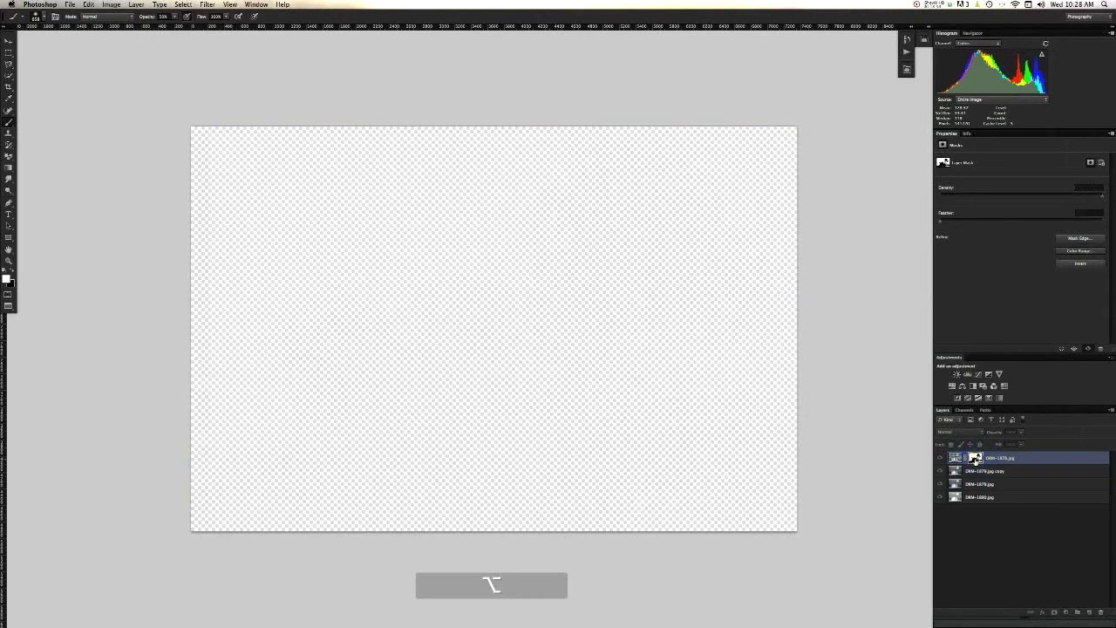
key("backslash")
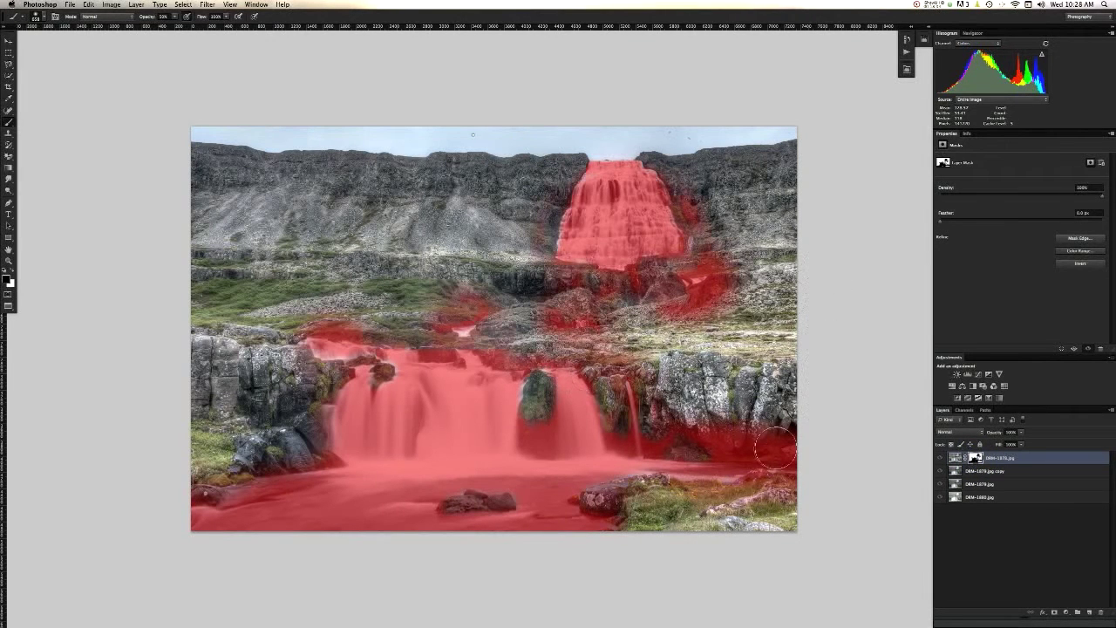
- Paint black on the mask at the right riverbank, then white over the slopes around the upper waterfall and above the lower falls
mouse_move(748, 500)
left_mouse_down()
mouse_move(820, 496)
mouse_move(737, 497)
mouse_move(800, 499)
left_mouse_up()
key("x")
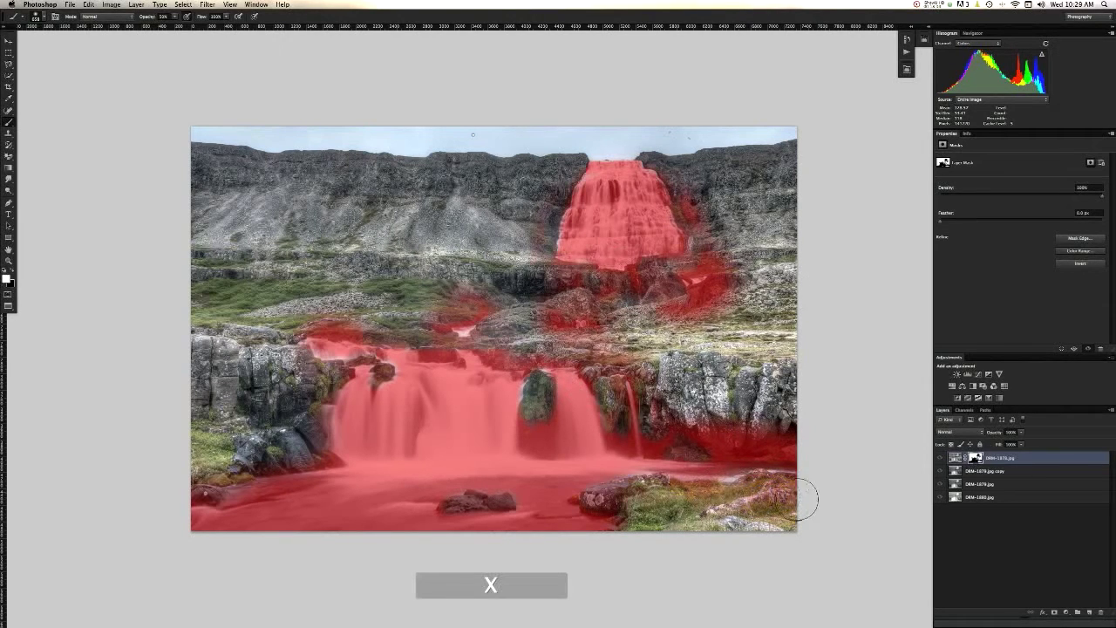
left_click_drag(674, 320, 712, 310)
mouse_move(643, 329)
left_mouse_down()
mouse_move(547, 324)
mouse_move(601, 303)
mouse_move(608, 284)
mouse_move(573, 279)
mouse_move(634, 300)
mouse_move(643, 286)
mouse_move(718, 277)
mouse_move(701, 210)
left_mouse_up()
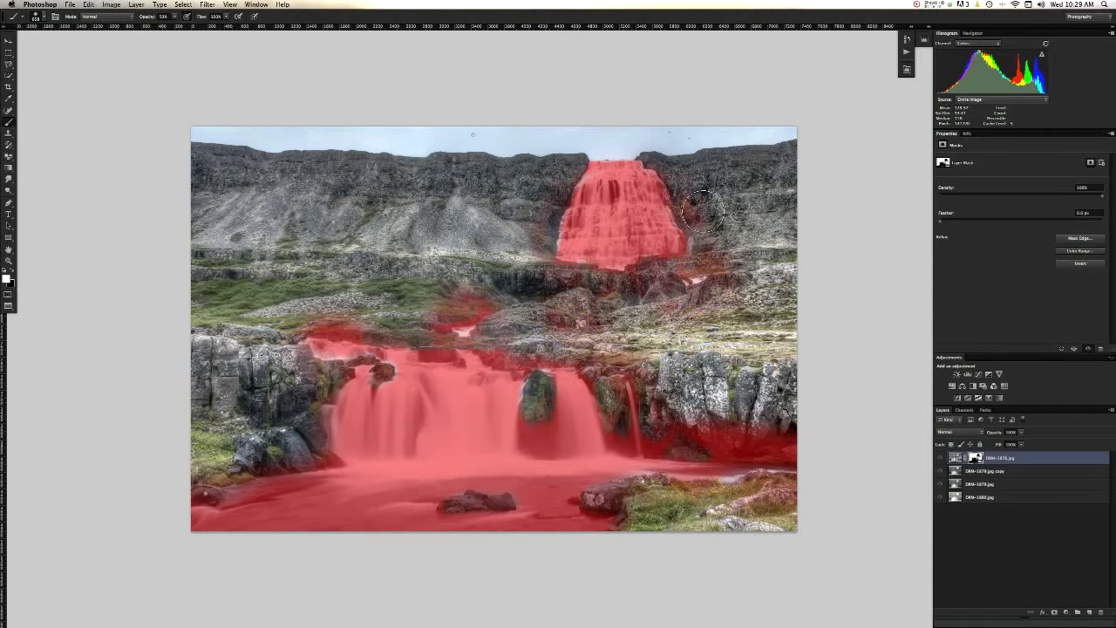
left_click_drag(469, 297, 481, 301)
left_click_drag(355, 323, 320, 316)
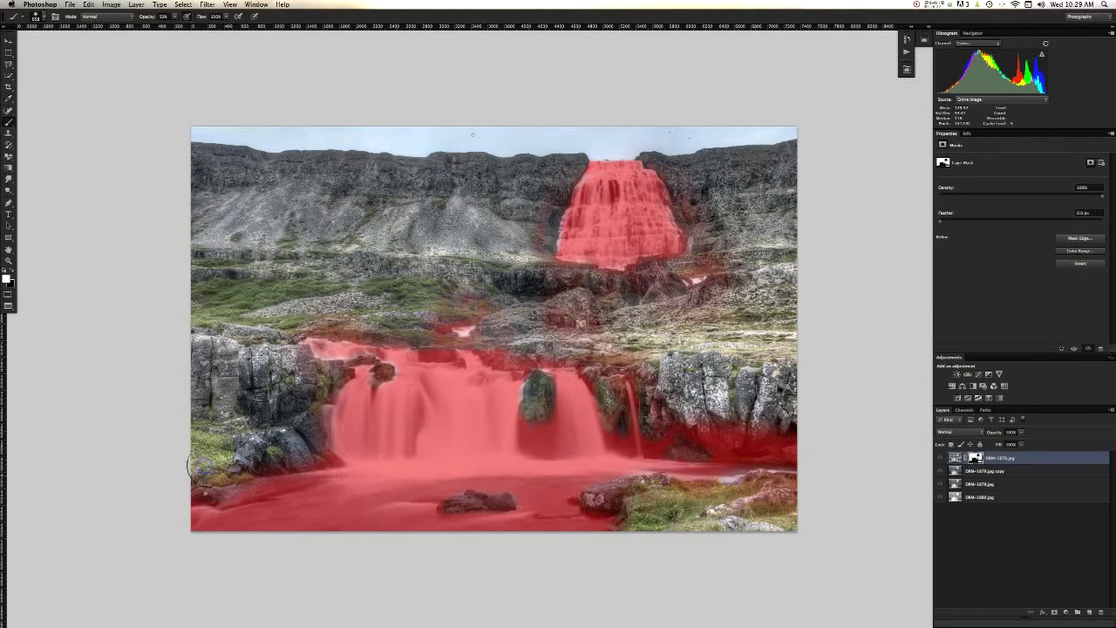
- Paint white over the slope right of the upper waterfall and the lower-right cliff, set brush opacity to 20% and hide the mask overlay
key("super+period")
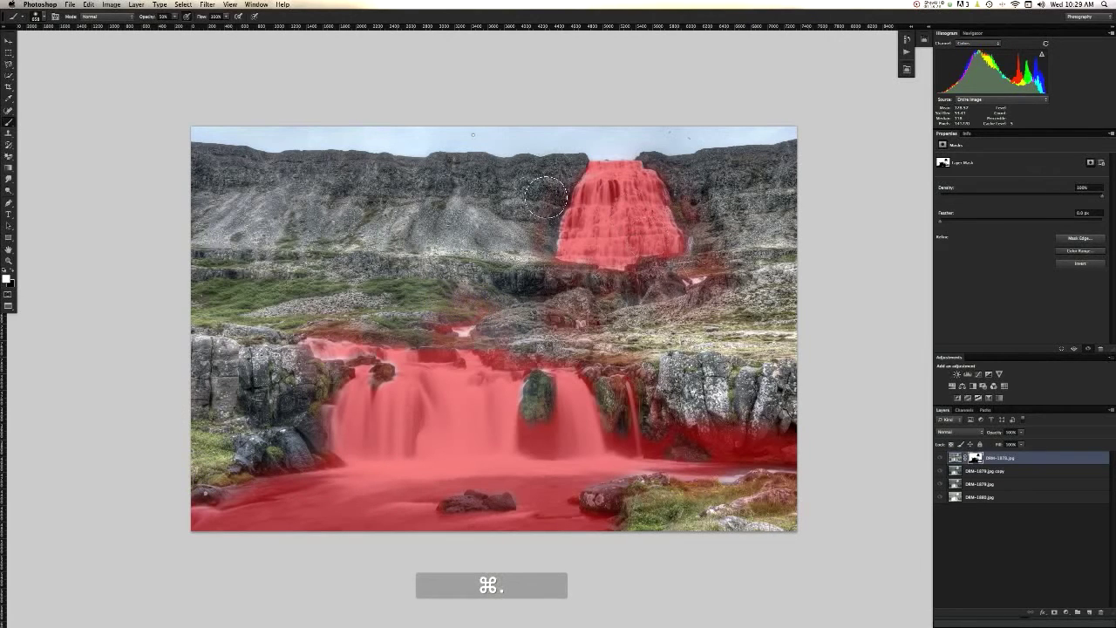
key("x")
left_click_drag(696, 209, 715, 228)
mouse_move(726, 269)
left_mouse_down()
mouse_move(715, 262)
mouse_move(729, 272)
left_mouse_up()
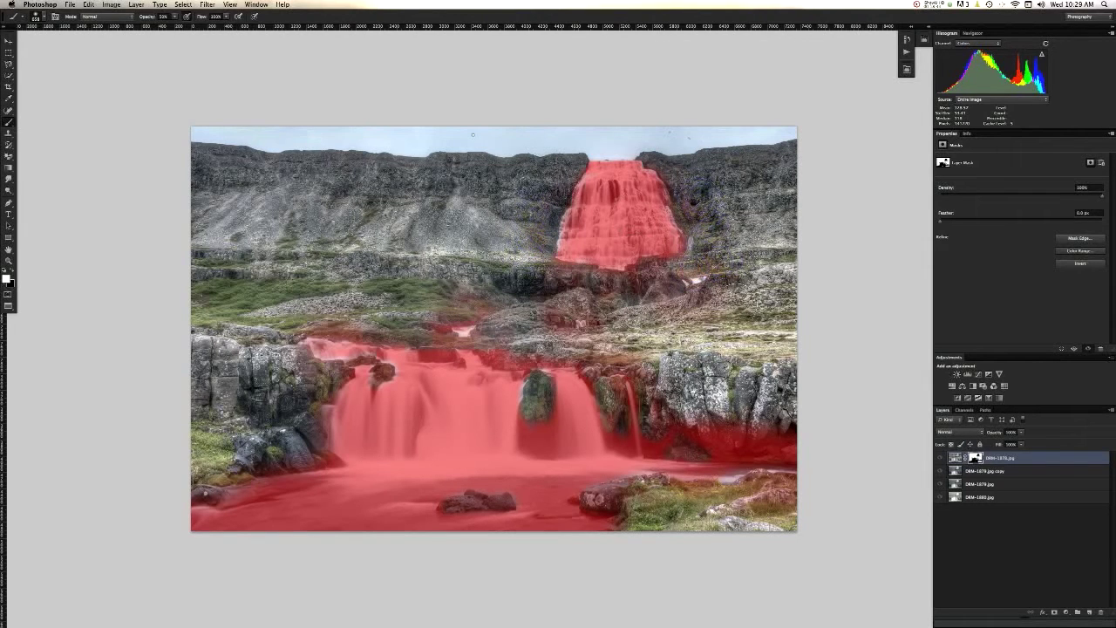
mouse_move(717, 422)
left_mouse_down()
mouse_move(772, 436)
mouse_move(770, 444)
mouse_move(711, 440)
mouse_move(665, 413)
mouse_move(677, 380)
left_mouse_up()
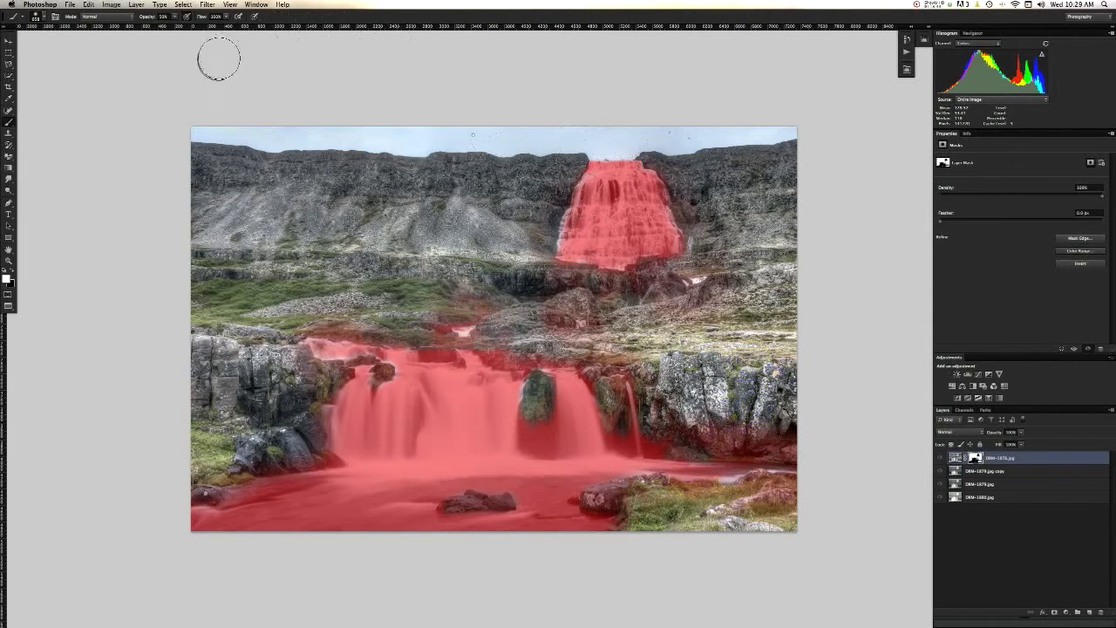
key("2")
key("backslash")
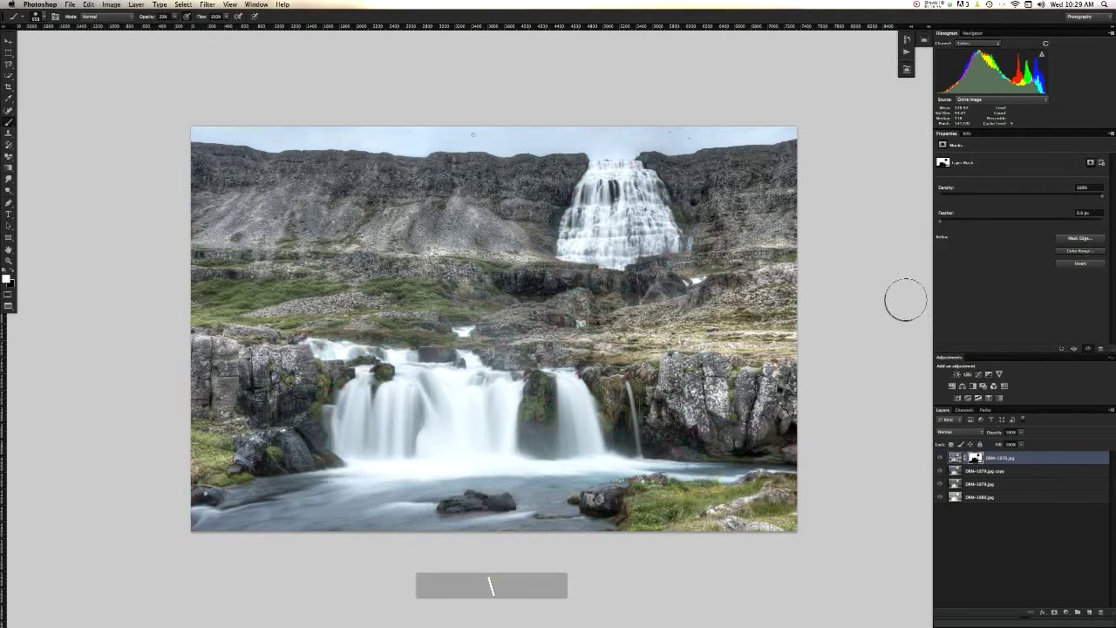
- Merge the masked top layer into the layer below and toggle the merged layer's visibility to compare it with the original exposure
key("super+e")
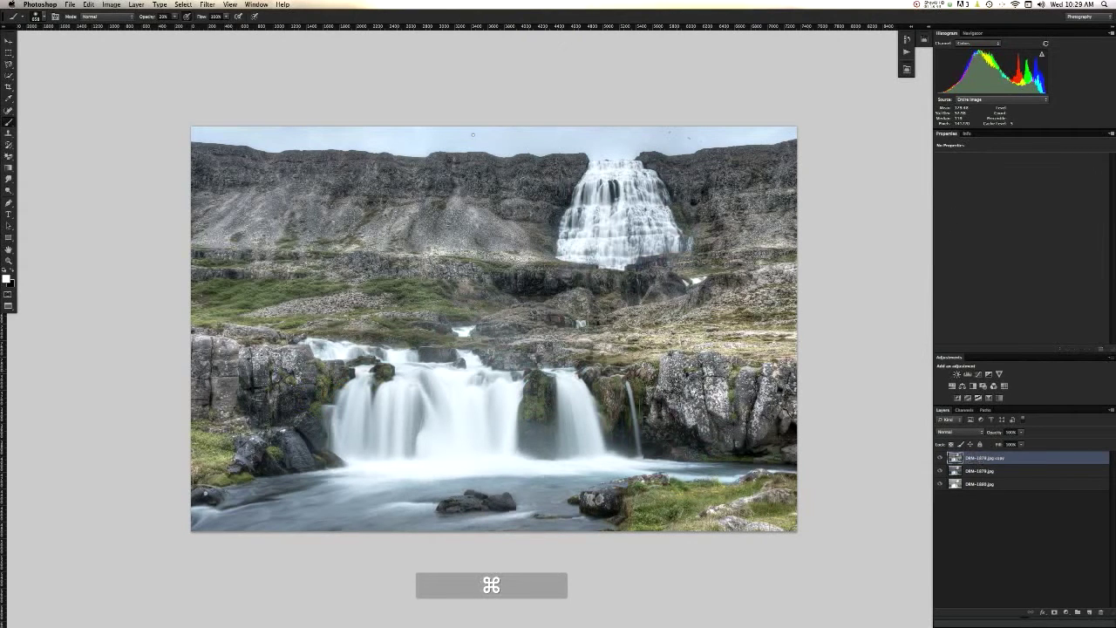
key("super+h")
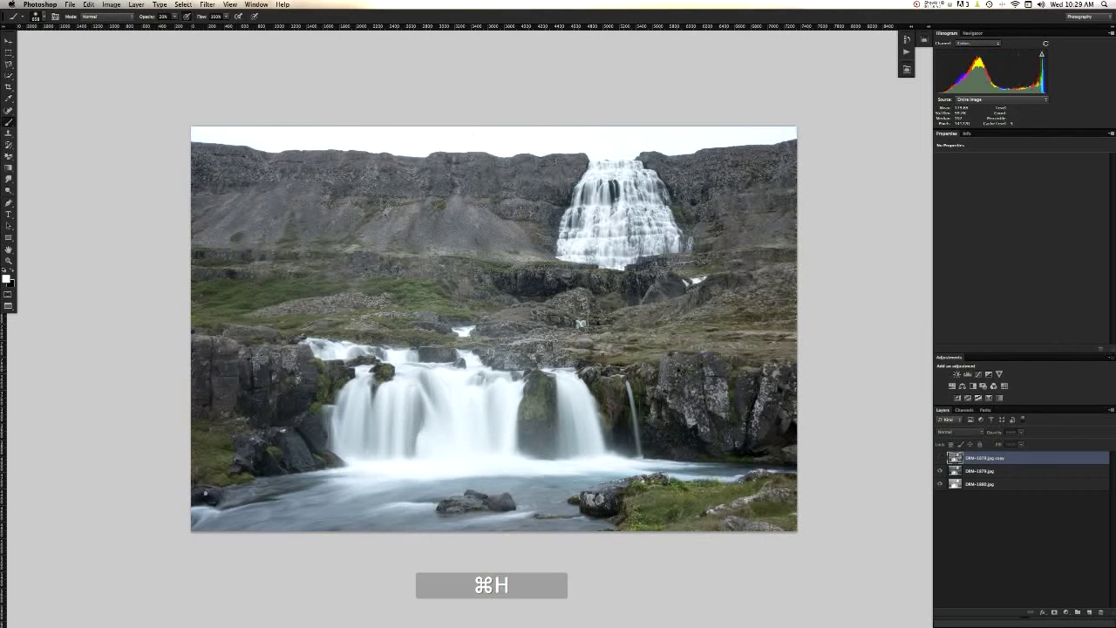
key("super+h")
key("super+h")
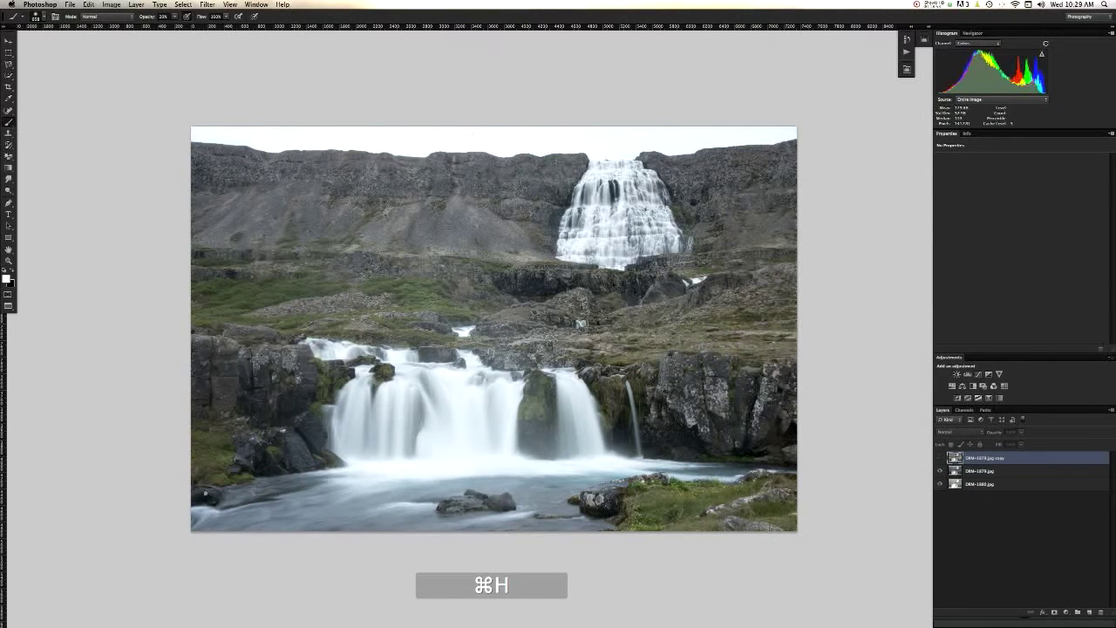
key("super+h")
key("super+h")
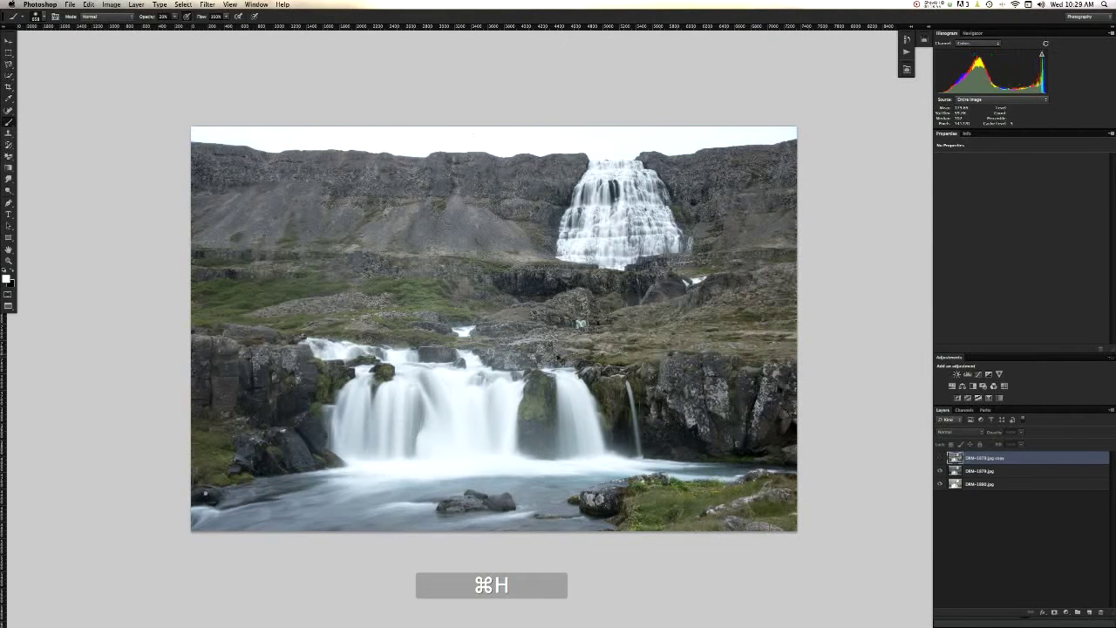
key("super+h")
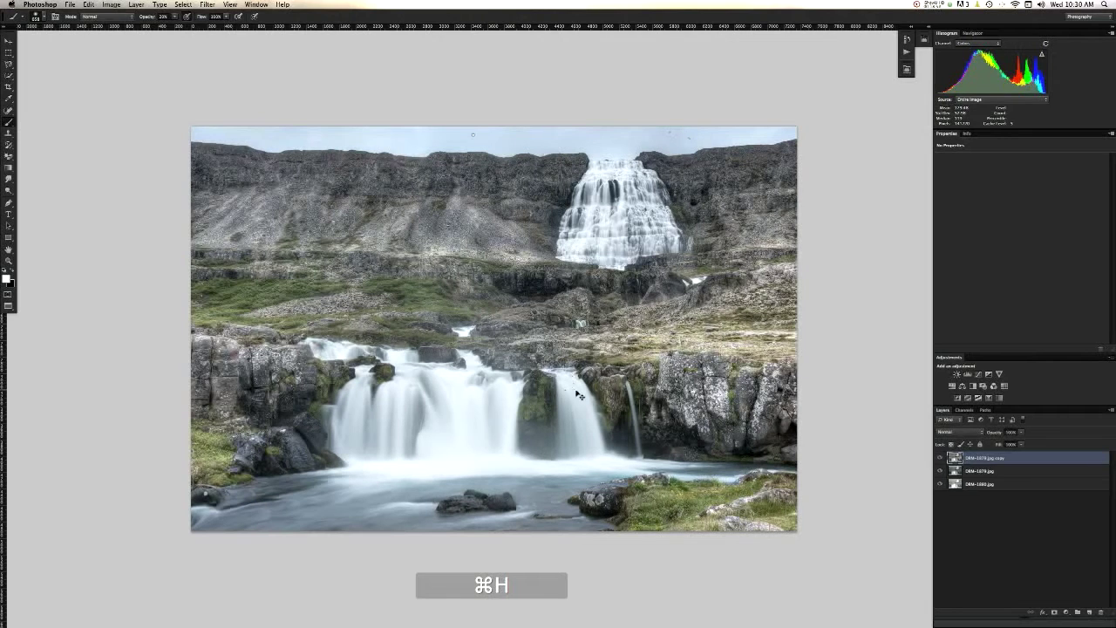
key("super+h")
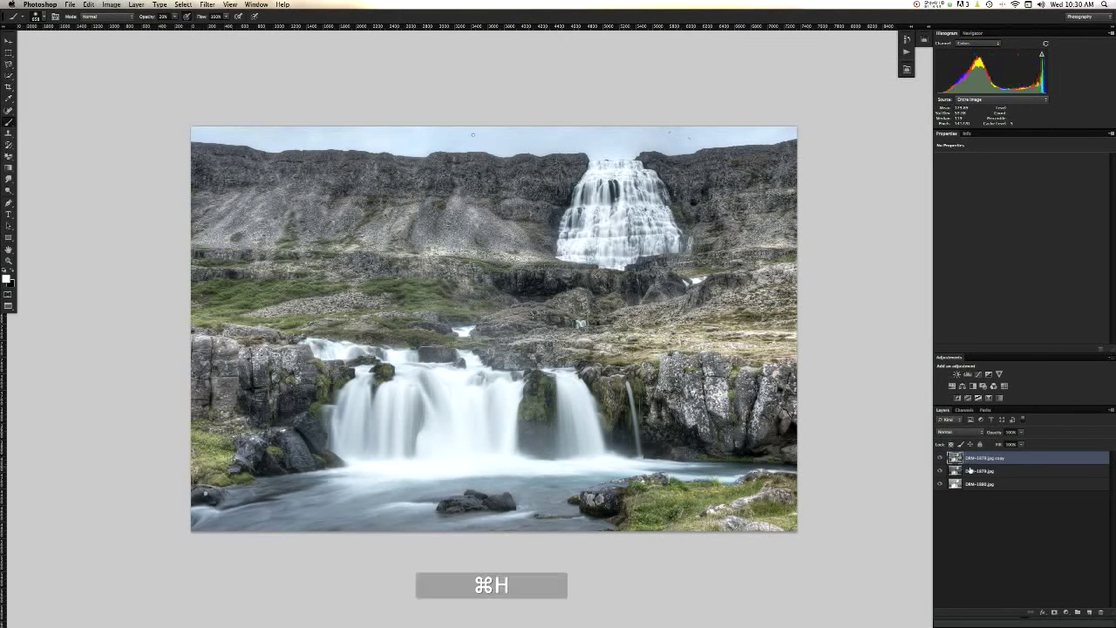
- Select the exposure layer directly beneath the hidden merged layer and open it in the Topaz Adjust 5 filter
left_click(982, 472)
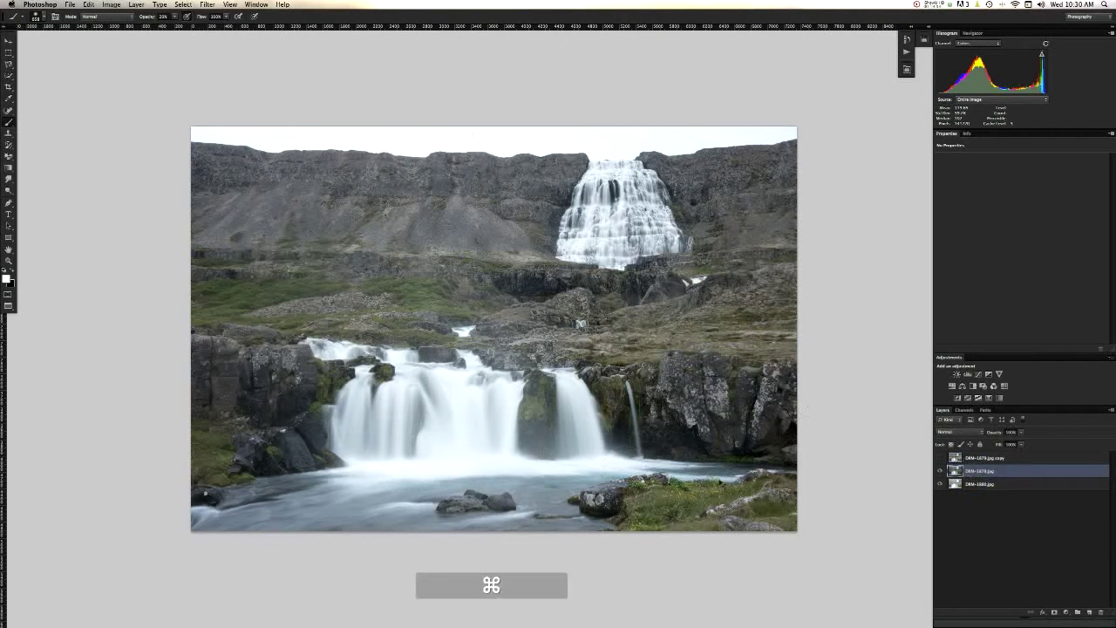
key("super+h")
key("super+h")
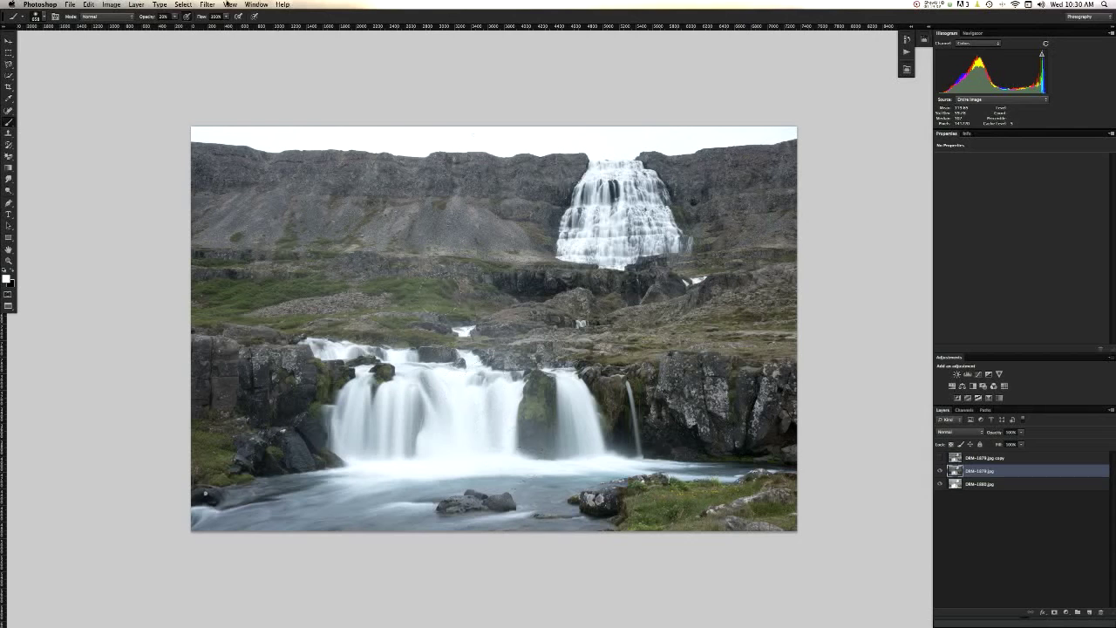
left_click(208, 4)
mouse_move(244, 206)
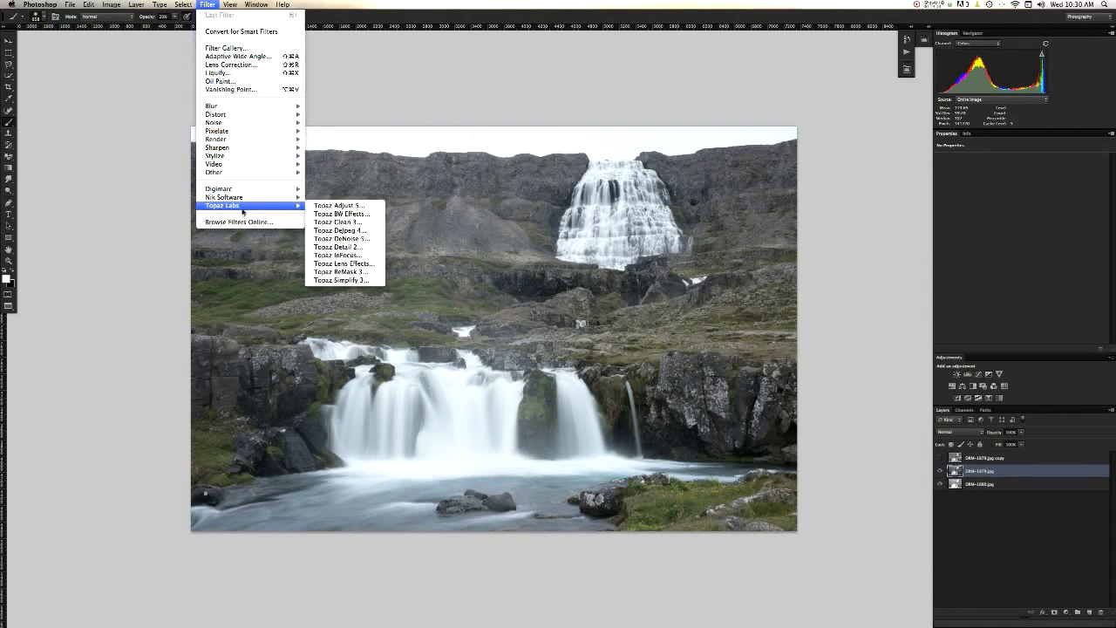
left_click(315, 206)
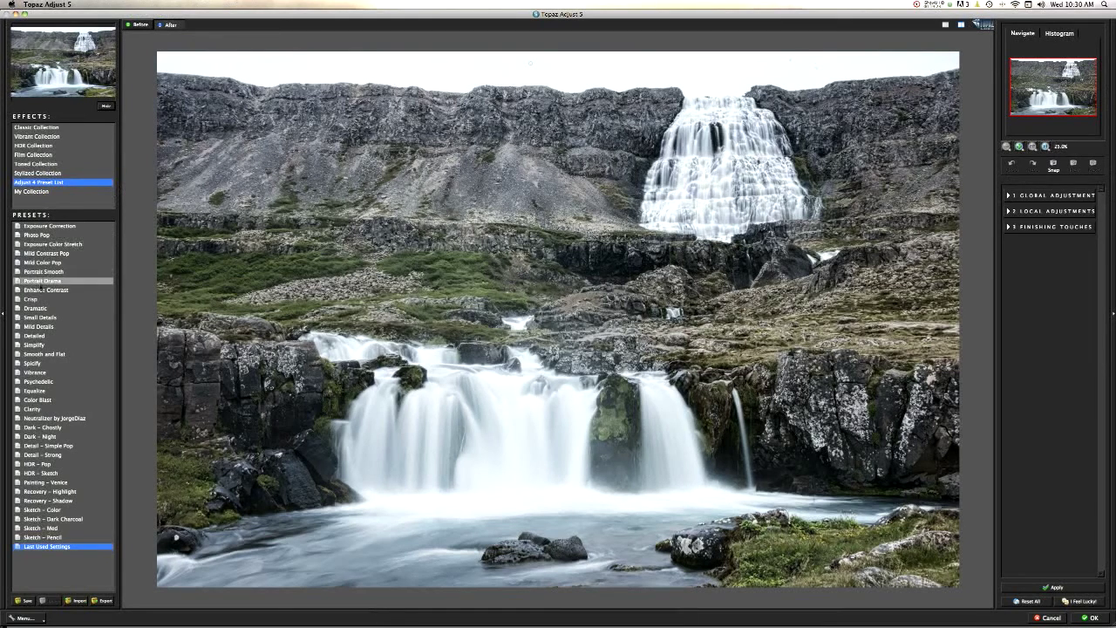
- Apply the Portrait Drama preset from the Adjust 4 Preset List and increase the color saturation in the global adjustments
left_click(44, 280)
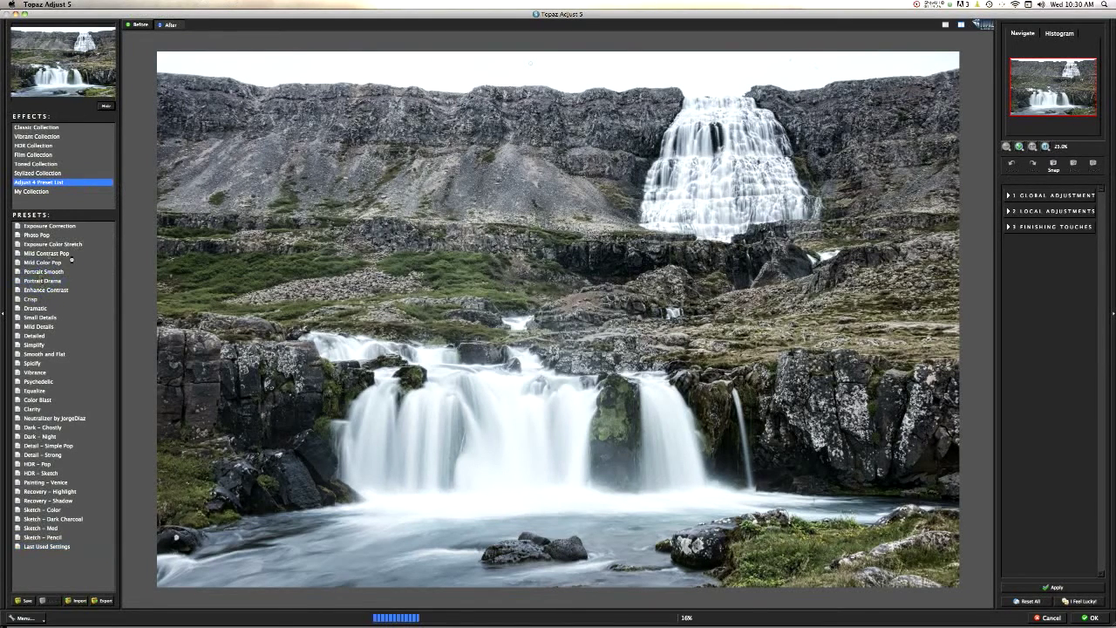
mouse_move(889, 595)
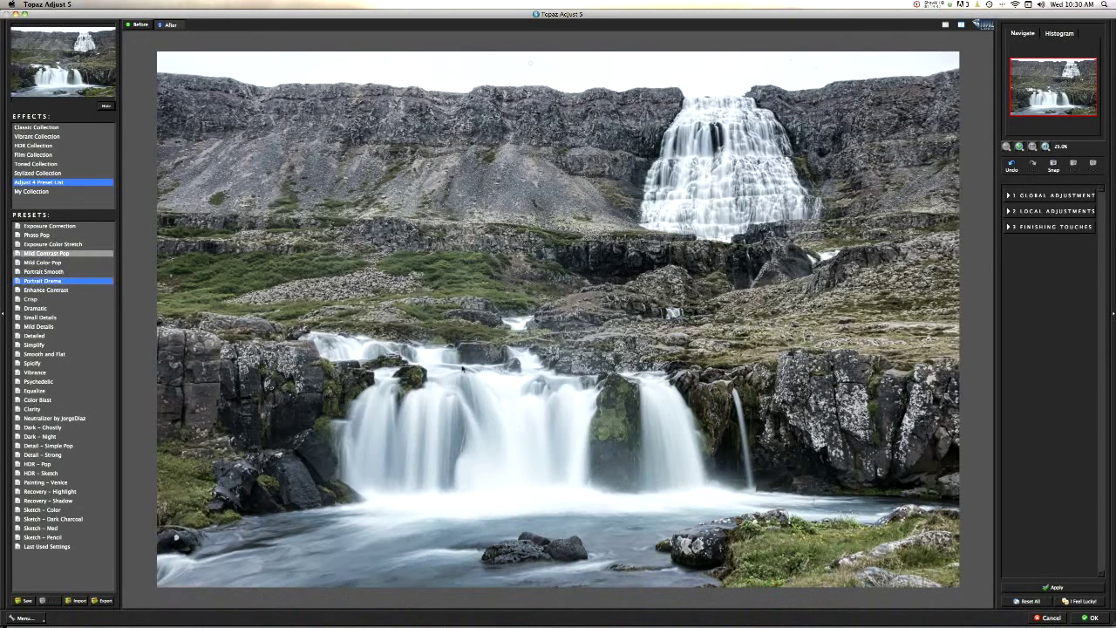
left_click(1016, 197)
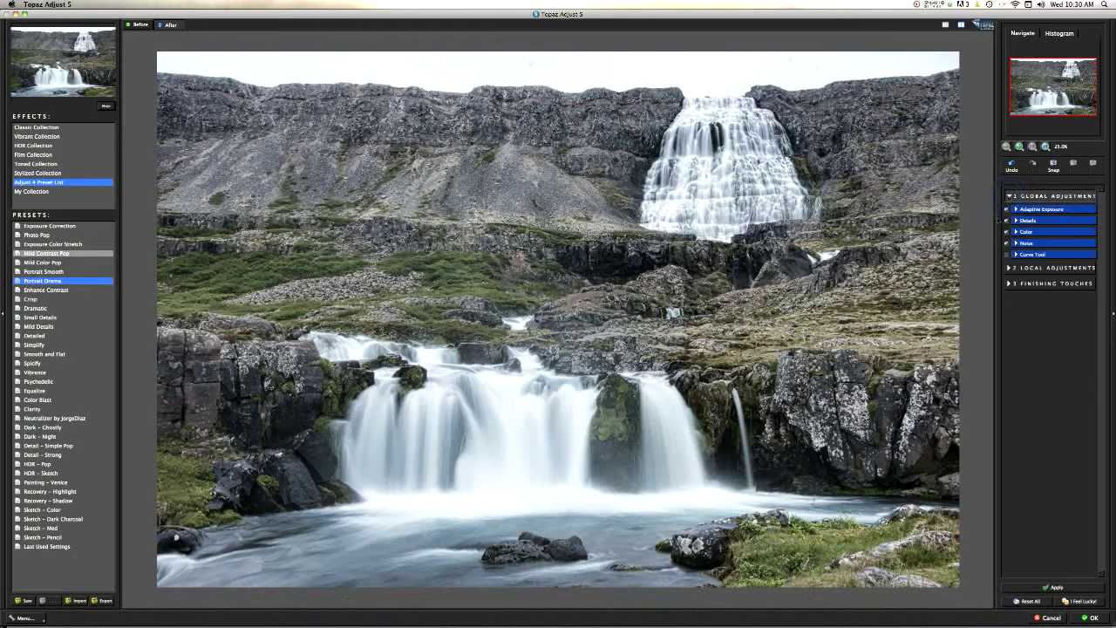
left_click(1020, 231)
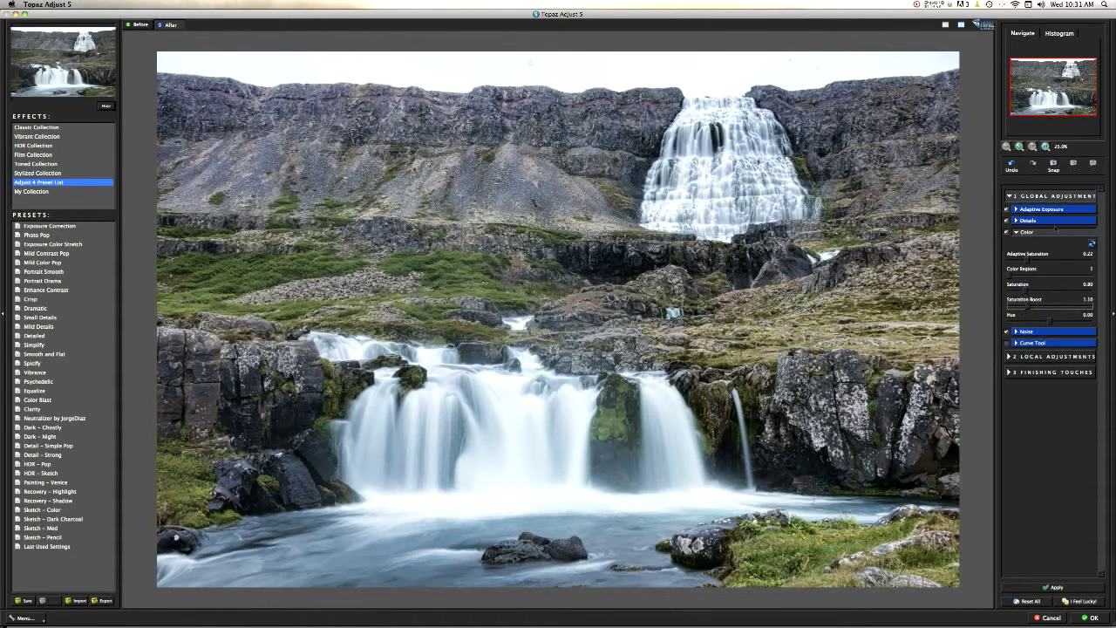
- Set Detail Boost to 1.42, apply the Topaz adjustment to the exposure layer and show the merged top layer again
left_click(1029, 219)
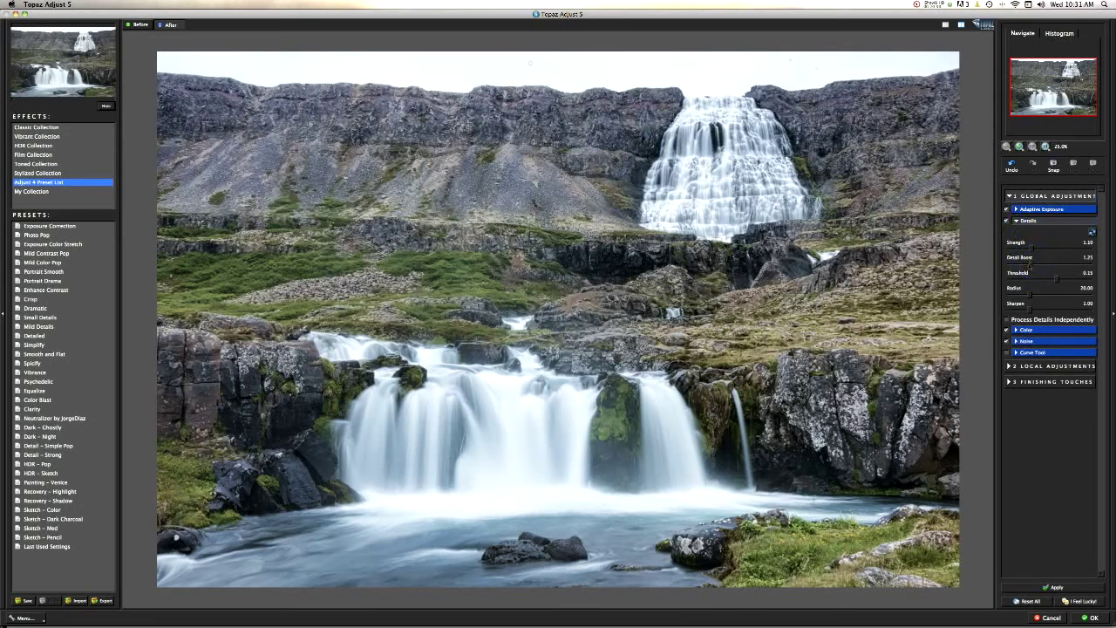
left_click_drag(1033, 270, 1035, 270)
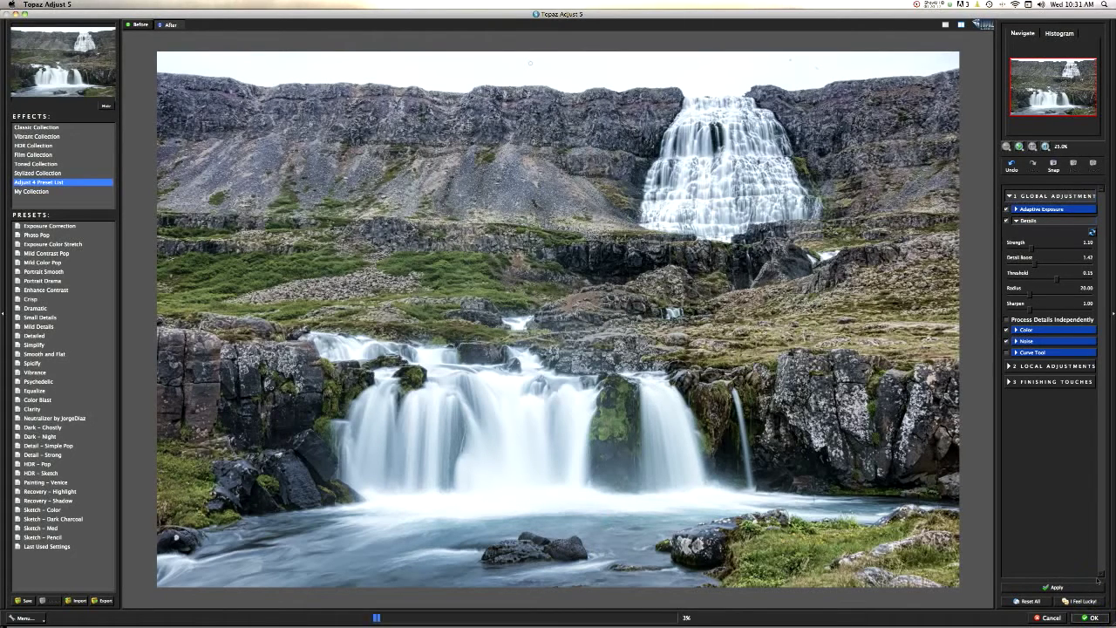
key("super+period")
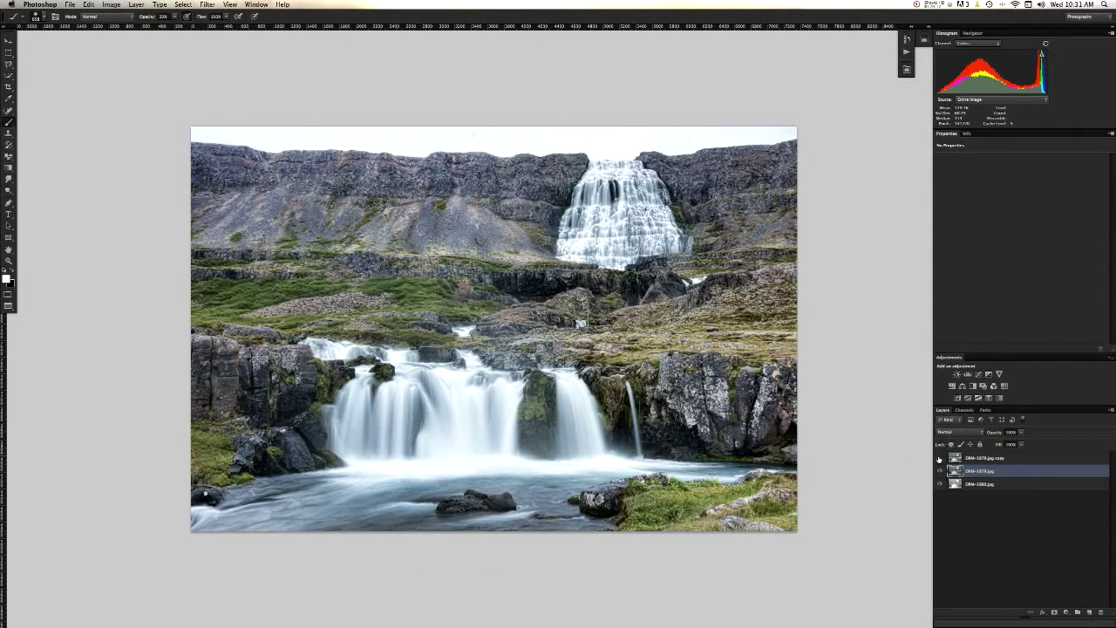
left_click(940, 457)
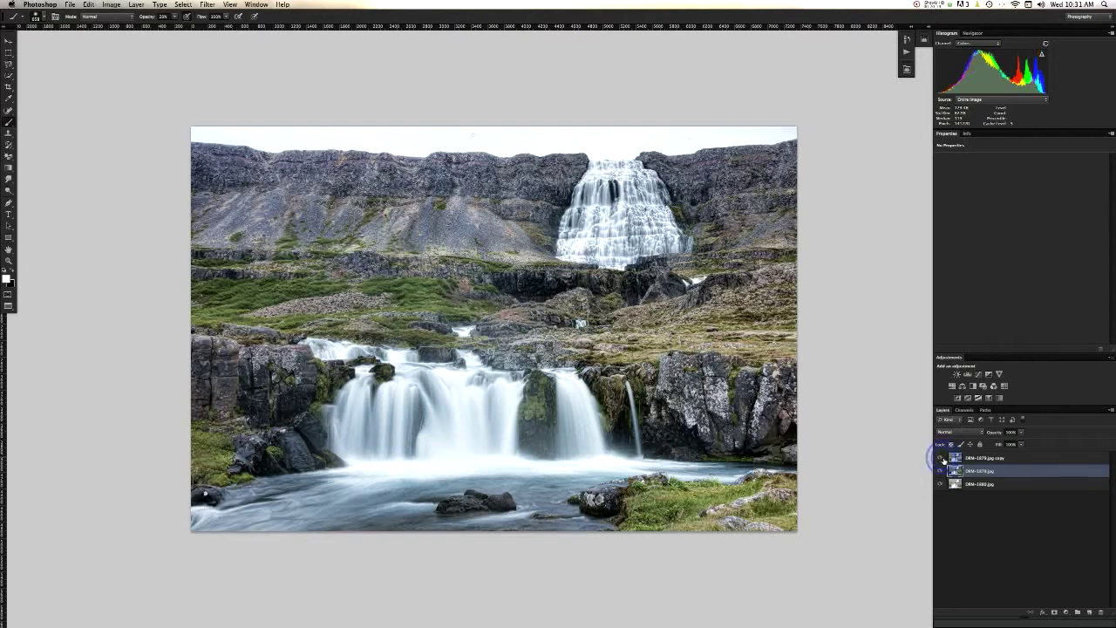
- Select the top merged layer, add a white layer mask and toggle its visibility to compare it with the Topaz-adjusted layer
left_click(996, 459)
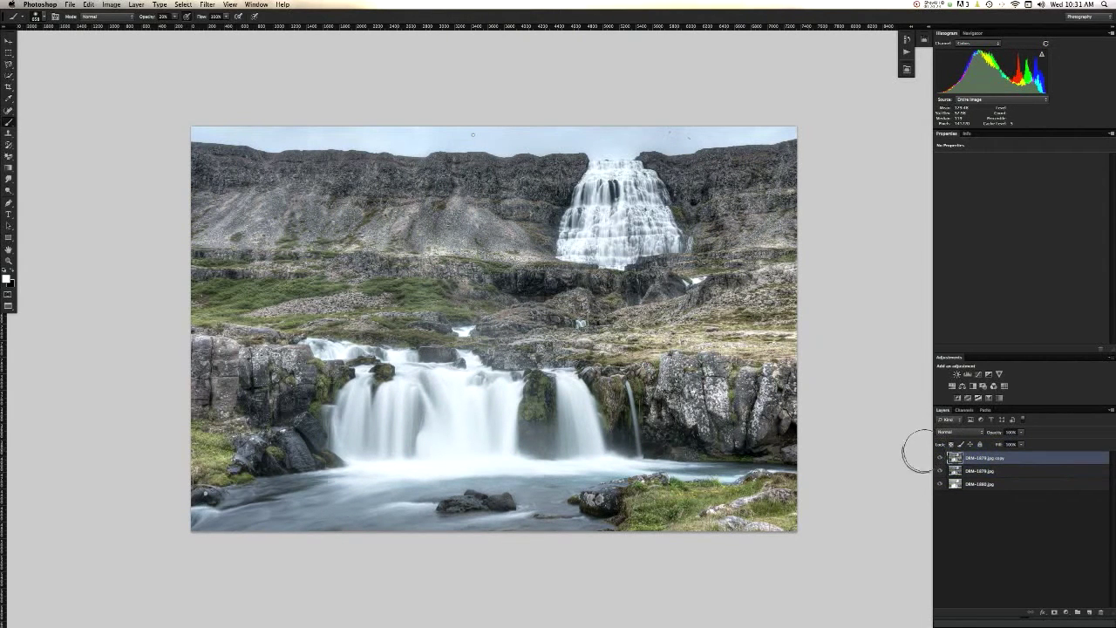
key("super+m")
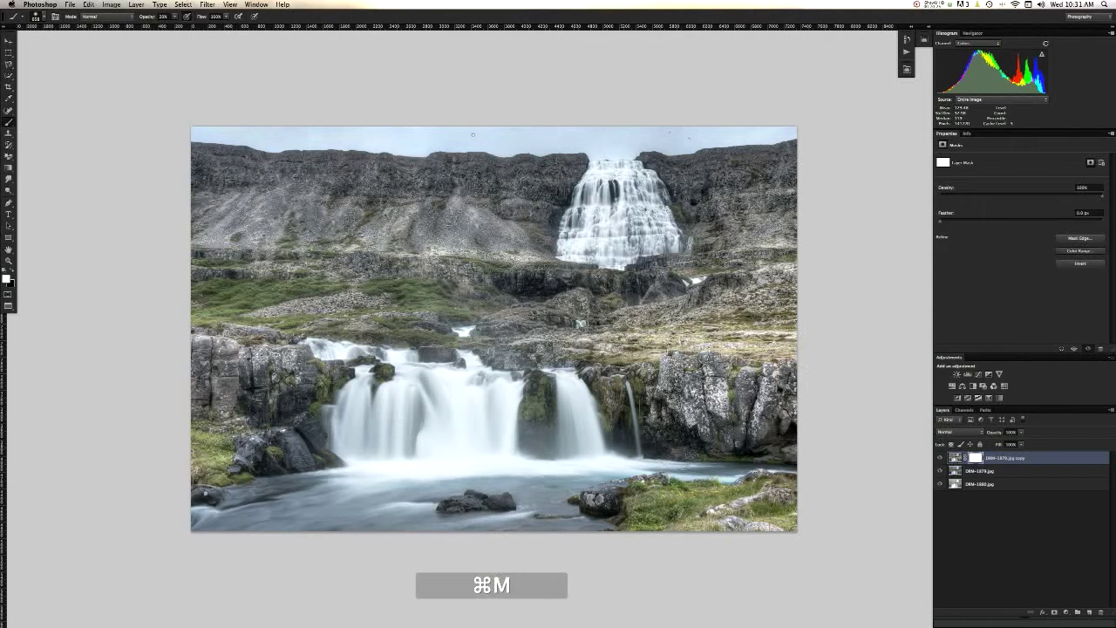
key("super+h")
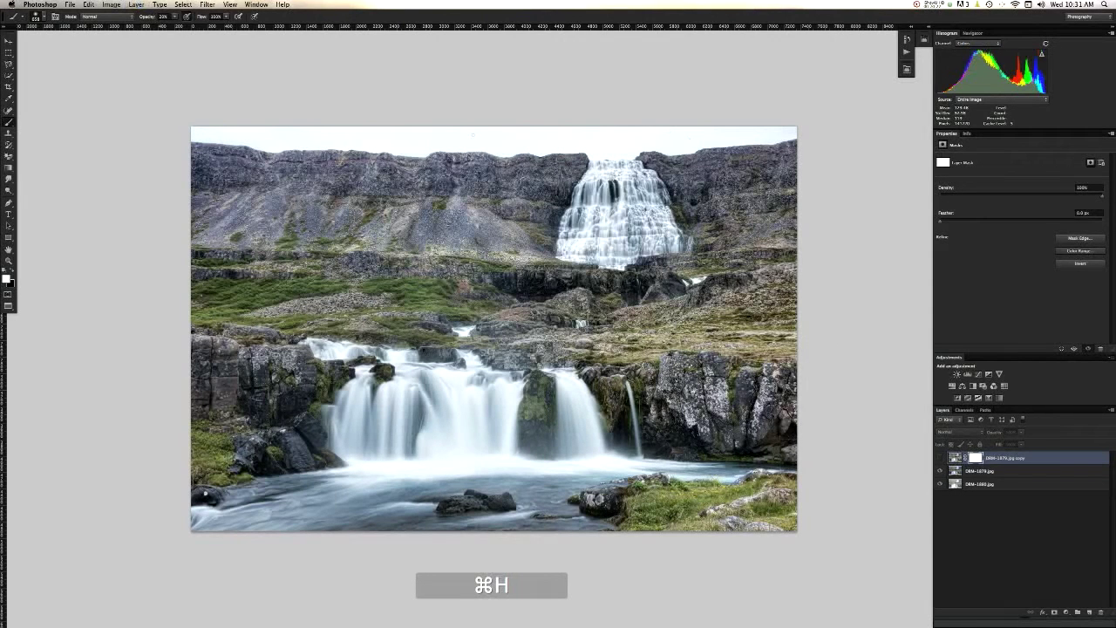
key("super+h")
key("super+h")
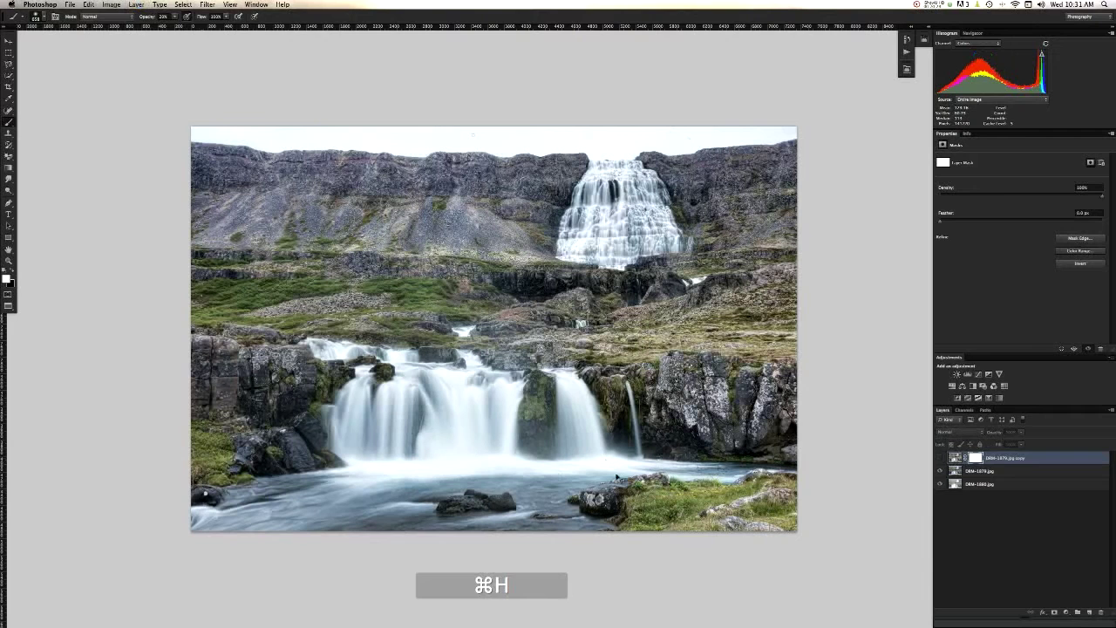
key("super+h")
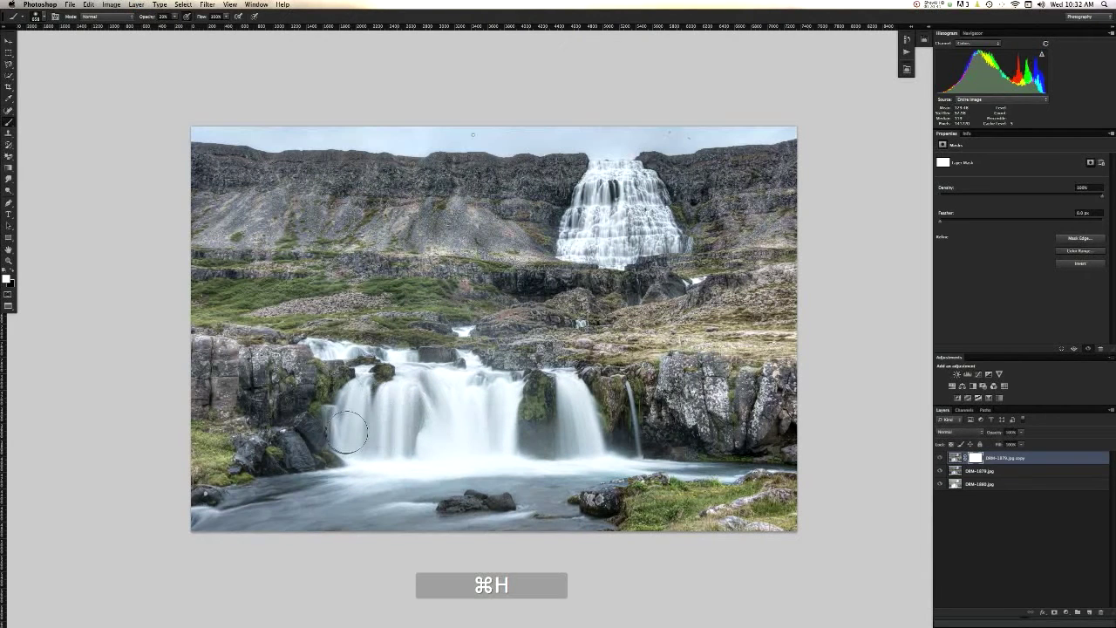
- Enlarge the brush and paint black at 50% opacity on the mask over the lower rocks on both sides and the foreground water
mouse_move(313, 376)
left_mouse_down()
mouse_move(380, 375)
mouse_move(362, 385)
left_mouse_up()
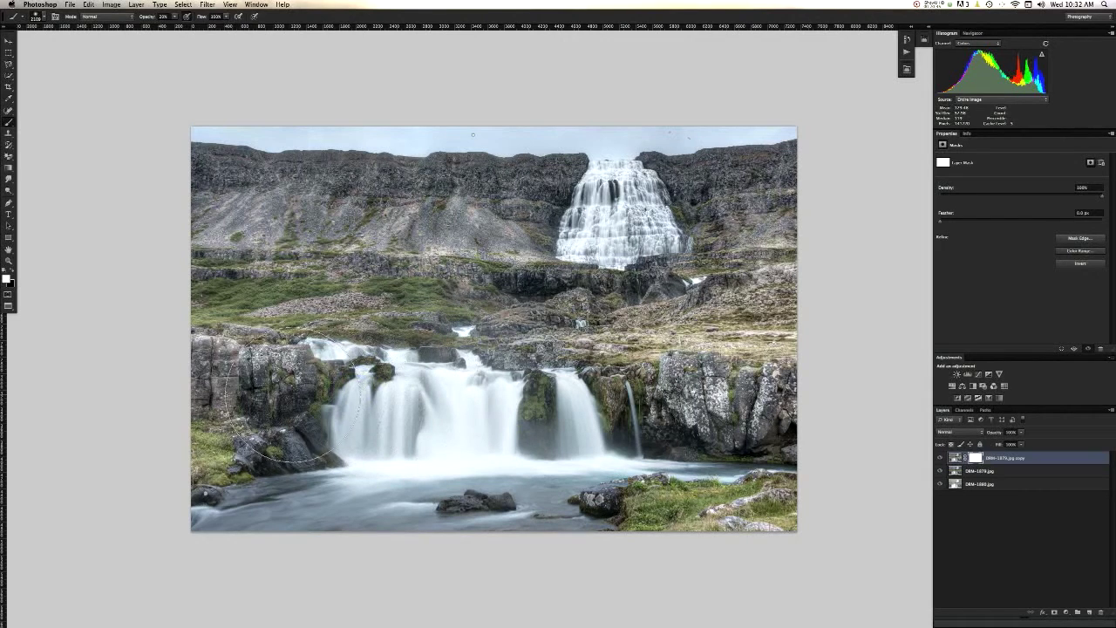
key("5")
key("x")
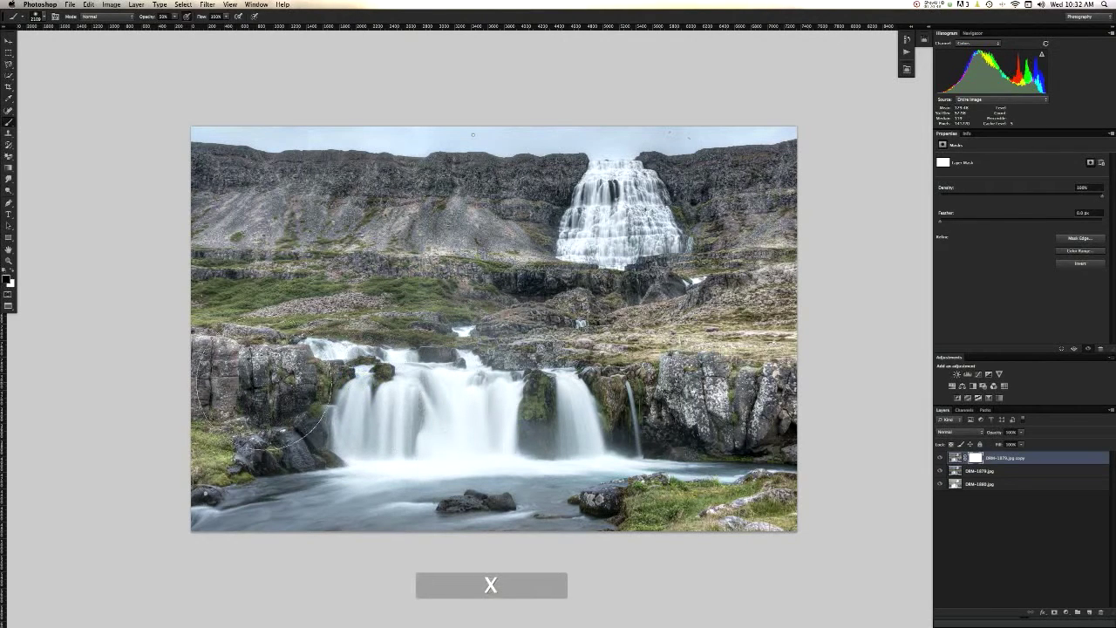
mouse_move(258, 394)
left_mouse_down()
mouse_move(244, 366)
mouse_move(174, 399)
mouse_move(219, 472)
left_mouse_up()
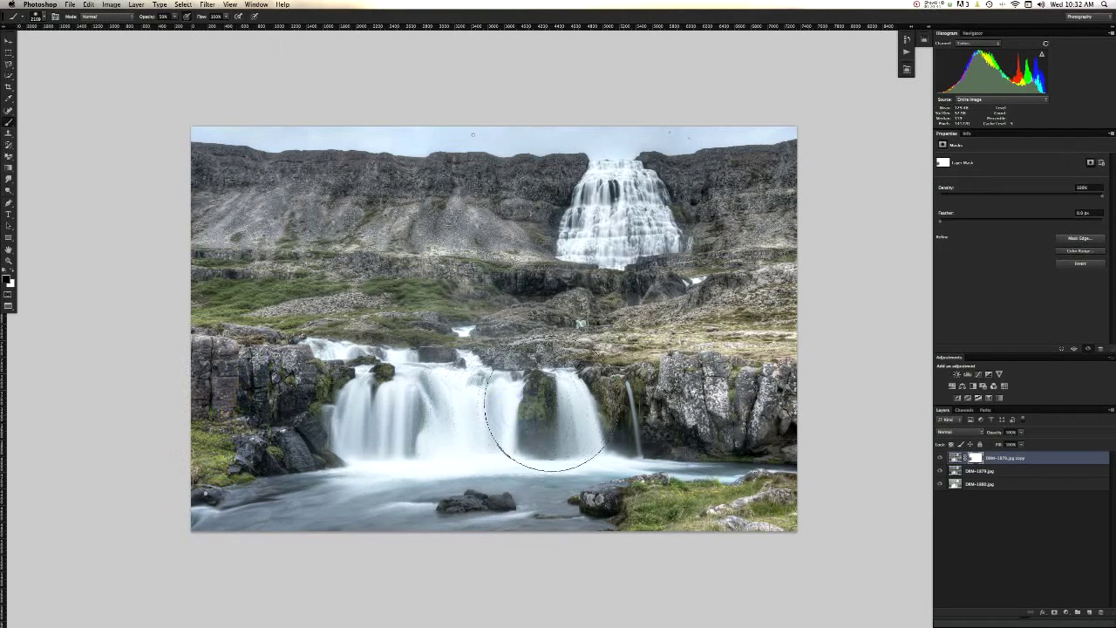
mouse_move(648, 396)
left_mouse_down()
mouse_move(698, 397)
mouse_move(675, 479)
mouse_move(715, 506)
mouse_move(821, 480)
left_mouse_up()
mouse_move(401, 522)
left_mouse_down()
mouse_move(575, 517)
mouse_move(398, 553)
mouse_move(236, 553)
mouse_move(354, 561)
mouse_move(545, 471)
left_mouse_up()
- Paint black at 20% opacity on the mask over the middle grass and hillsides, toggling the layer to compare
key("2")
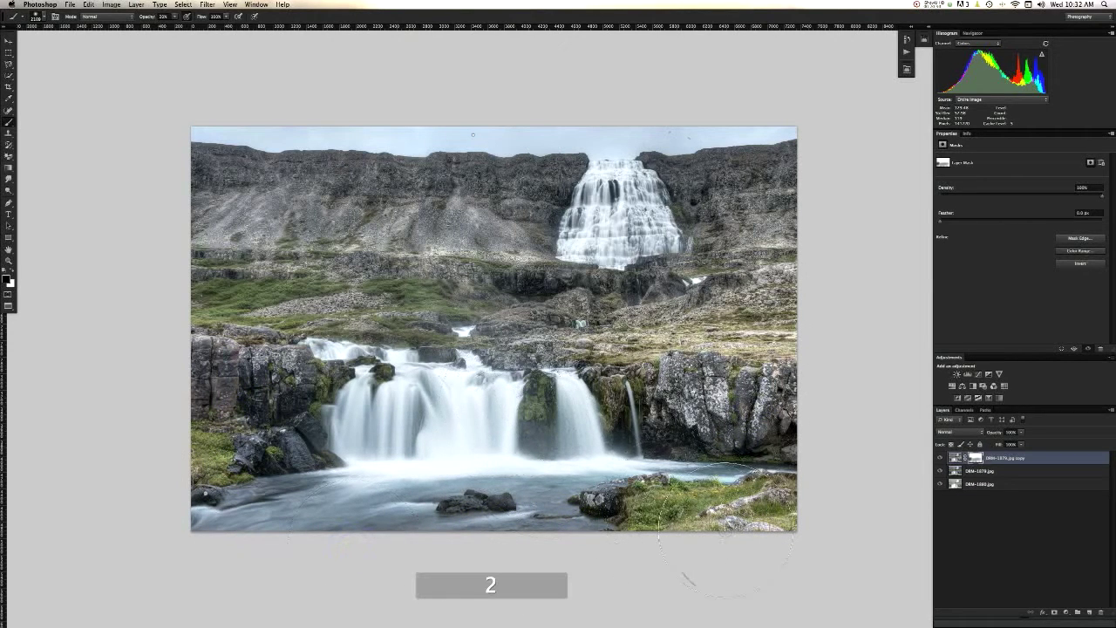
key("super+h")
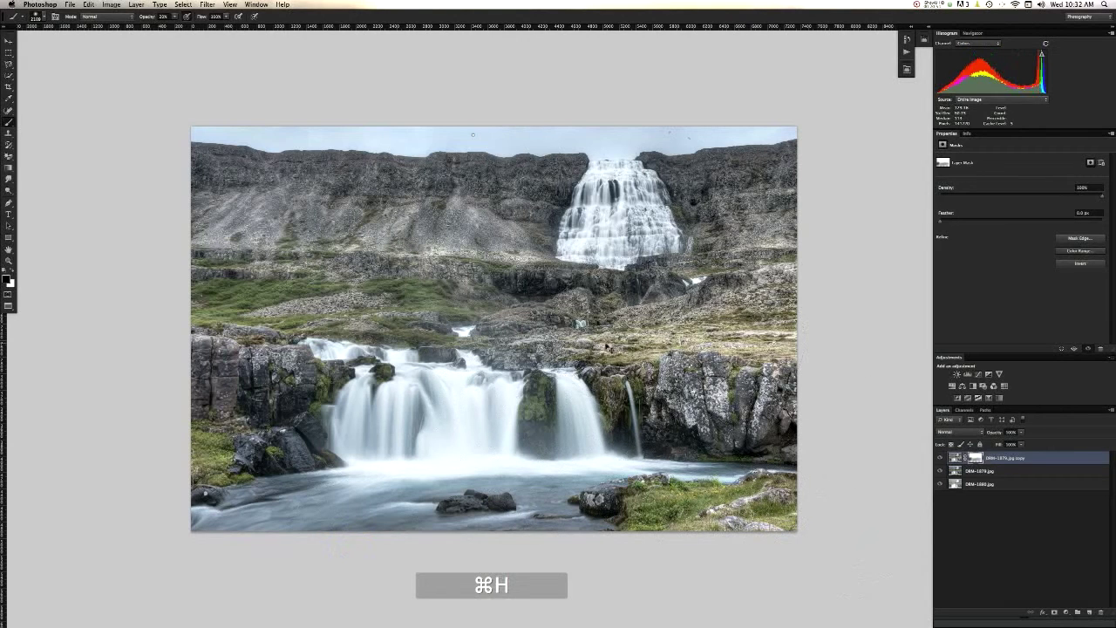
key("super+h")
key("super+h")
key("super+h")
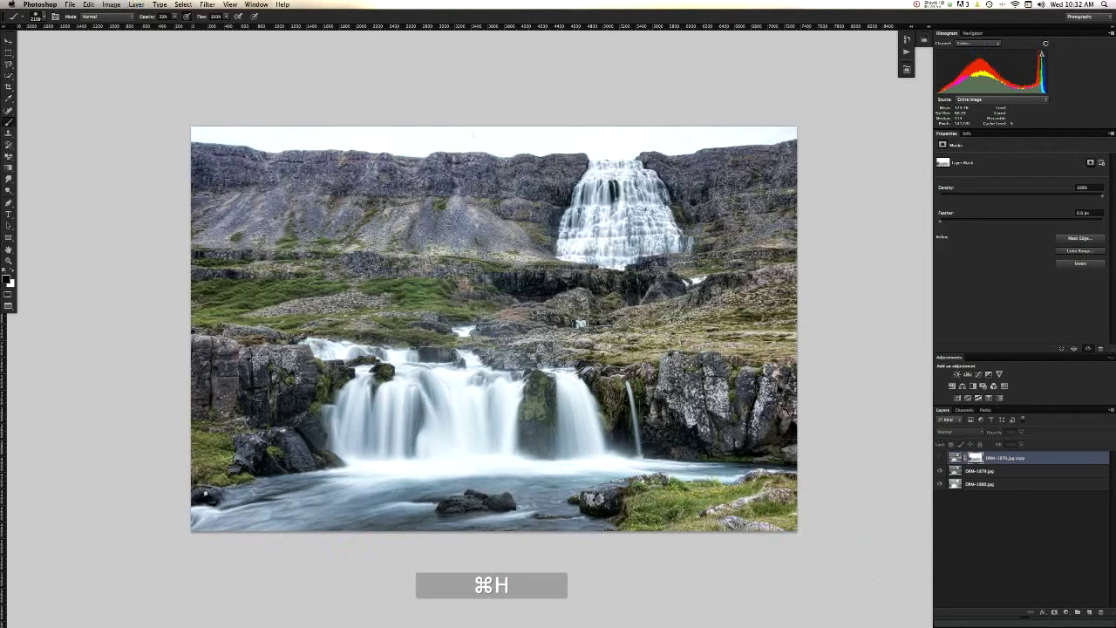
left_click(713, 471)
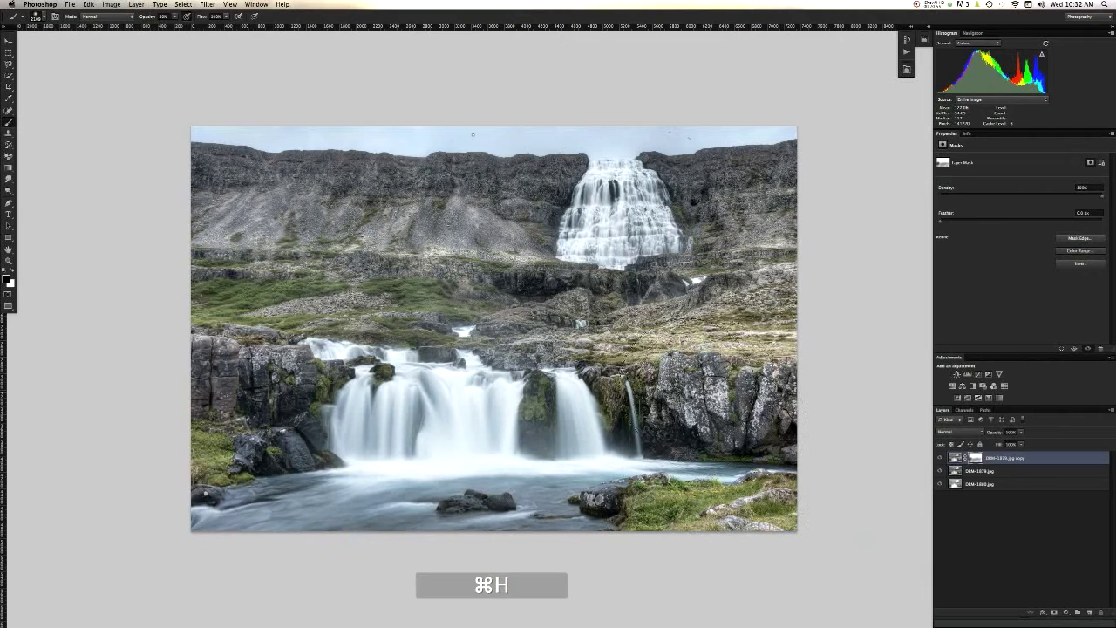
key("super+h")
key("super+h")
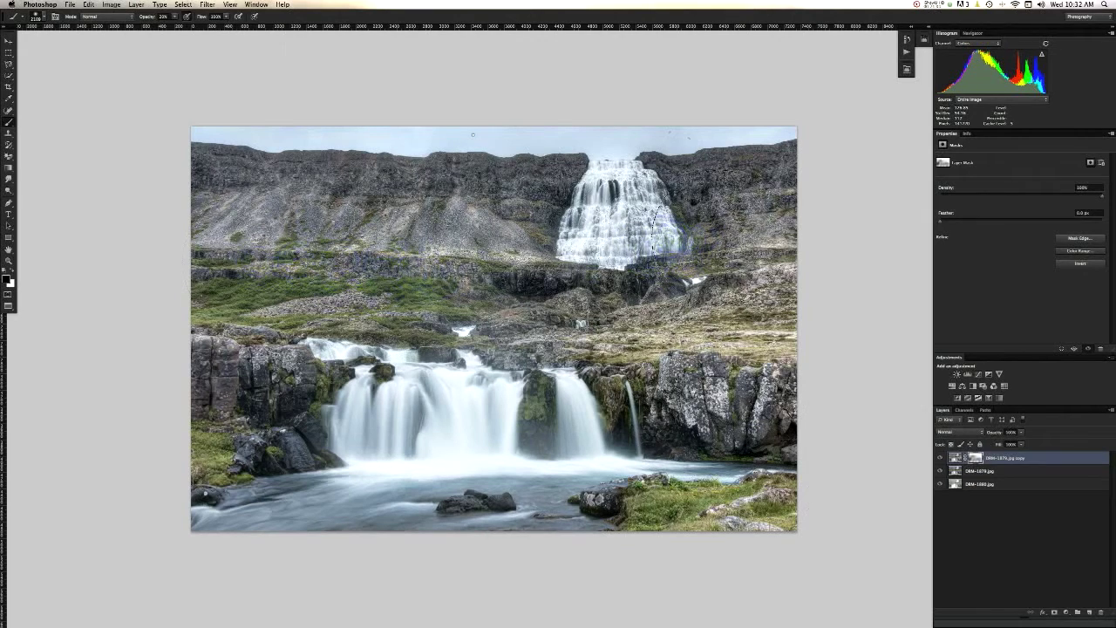
key("super+h")
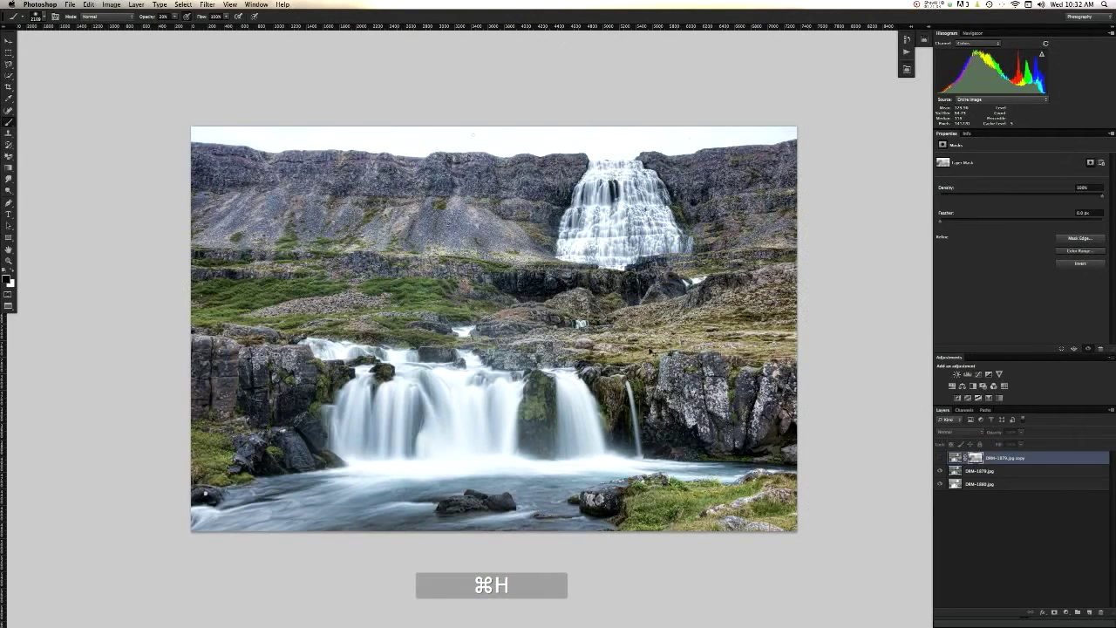
key("super+h")
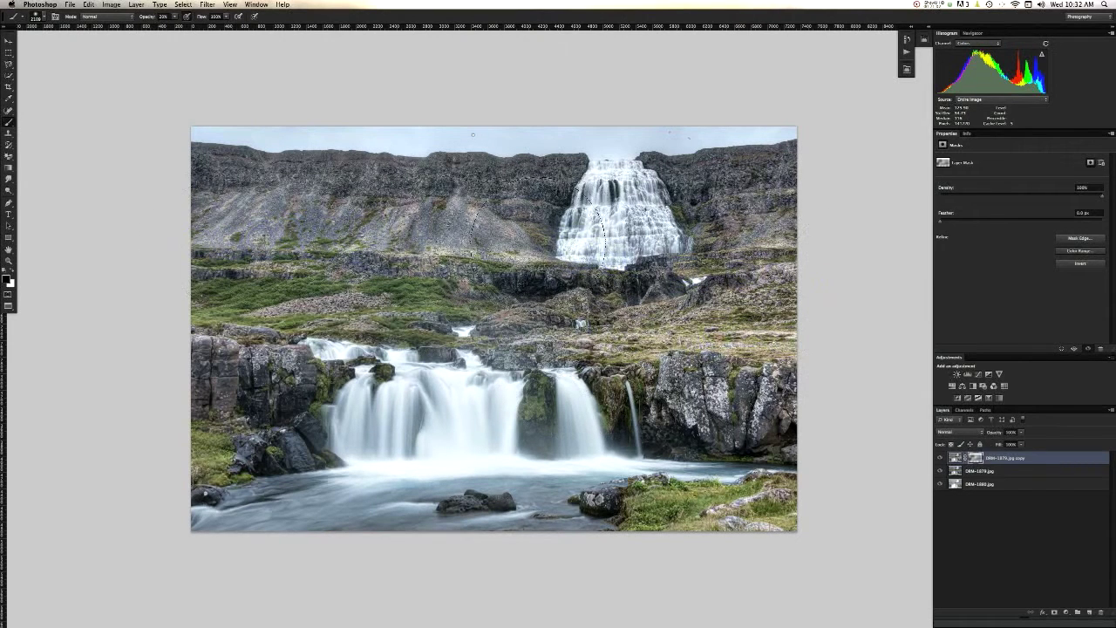
- Compare the layer on and off, then mask the upper waterfall and the slope to its right using a smaller black brush
key("super+h")
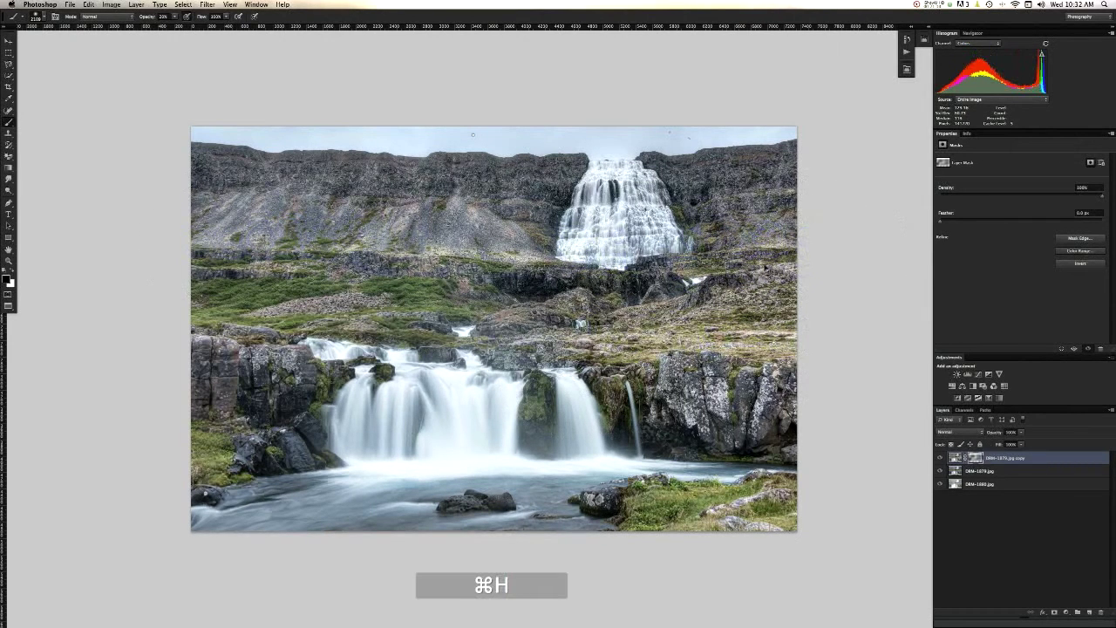
key("super+h")
key("super+h")
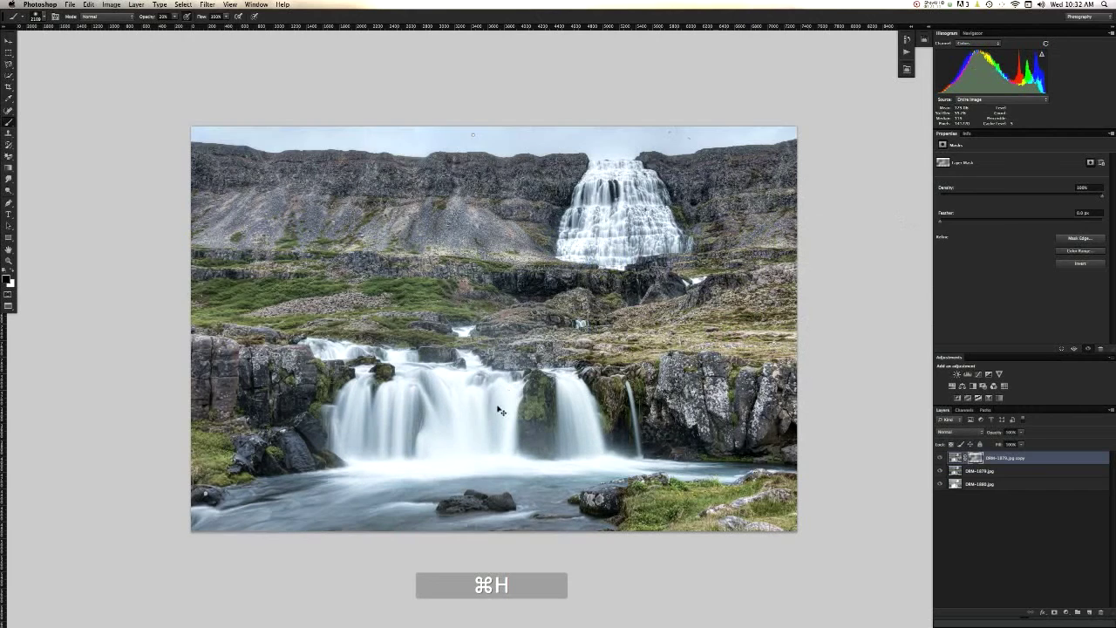
key("super+h")
key("super+h")
left_click_drag(646, 231, 611, 231)
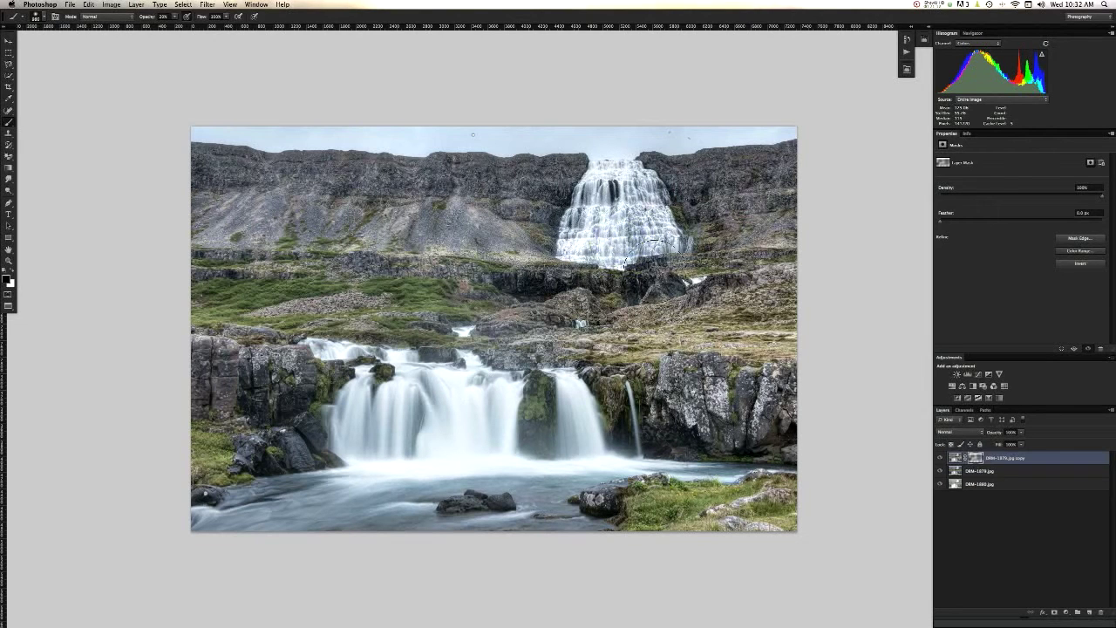
mouse_move(656, 238)
left_mouse_down()
mouse_move(589, 229)
mouse_move(640, 206)
left_mouse_up()
left_click_drag(695, 231, 811, 176)
- Toggle the masked layer to compare, then paint black at 70% opacity on the mask over the foreground river
key("super+h")
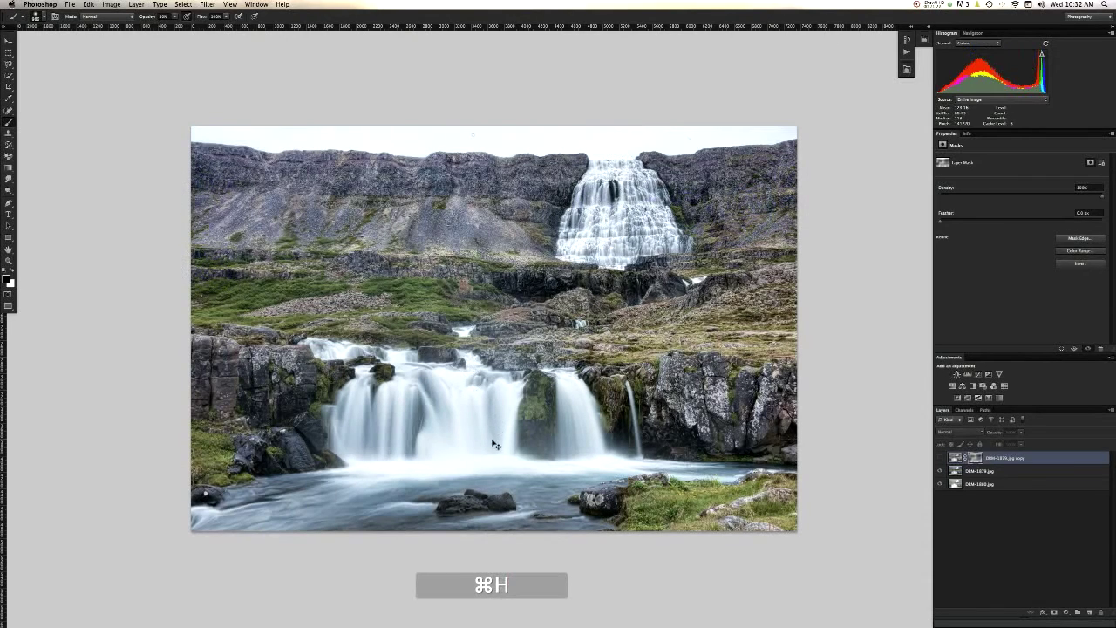
key("super+h")
key("super+h")
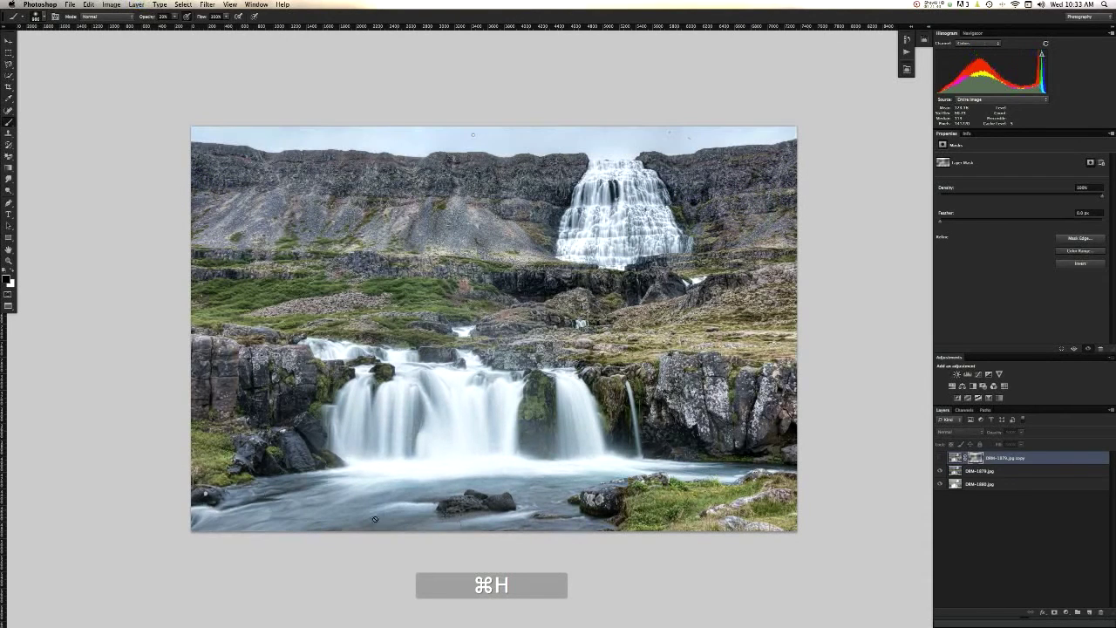
key("super+h")
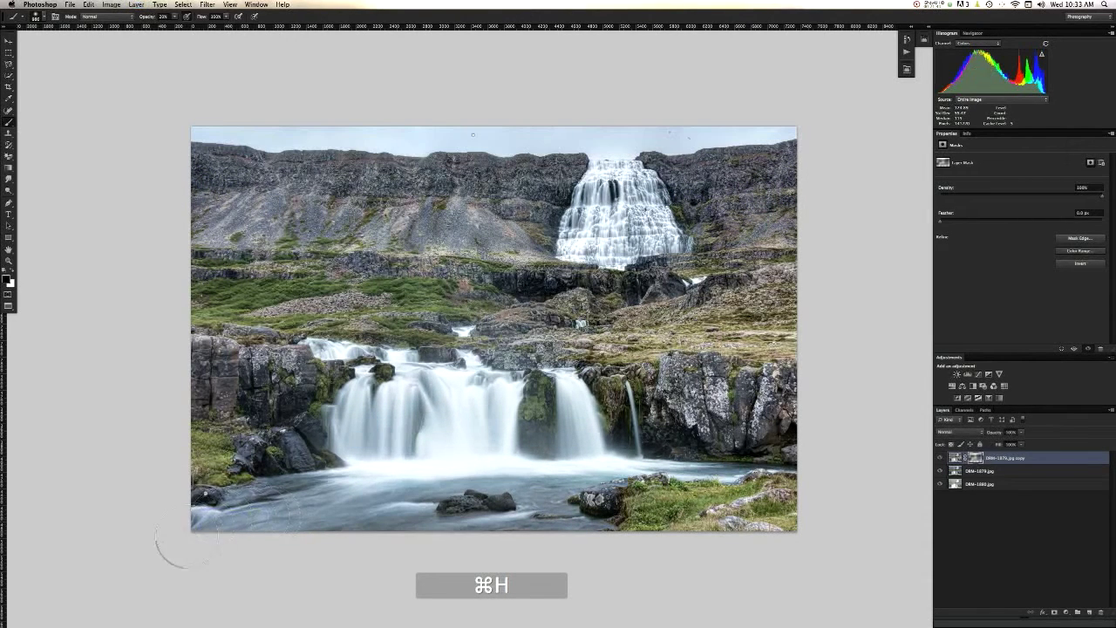
key("7")
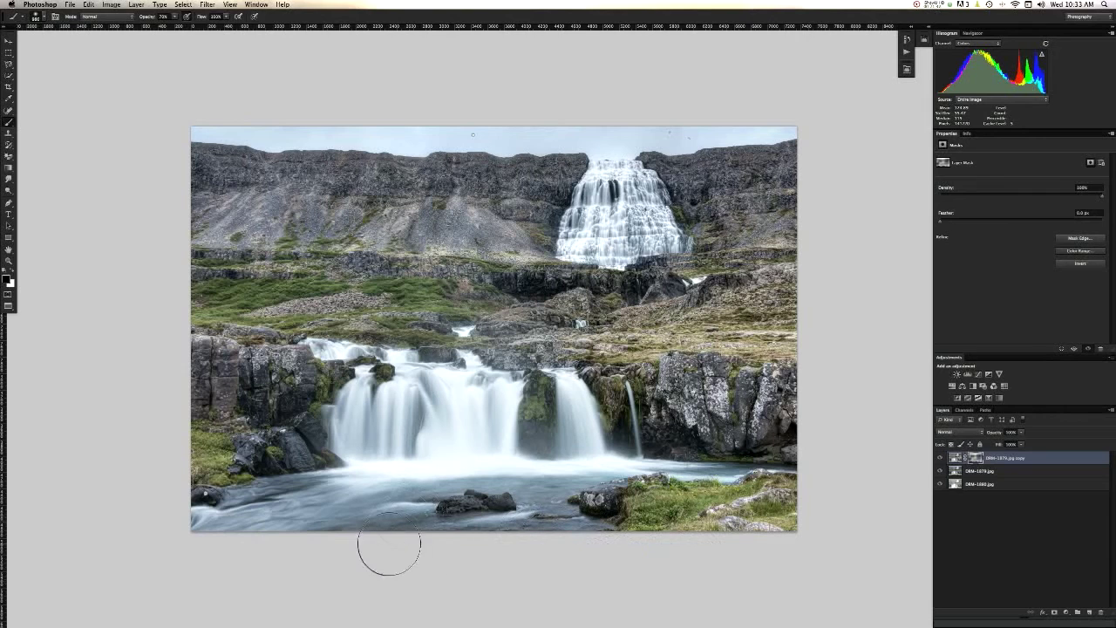
- Set the brush to white at 30% opacity and toggle the masked layer's visibility to check the blend
key("3")
key("x")
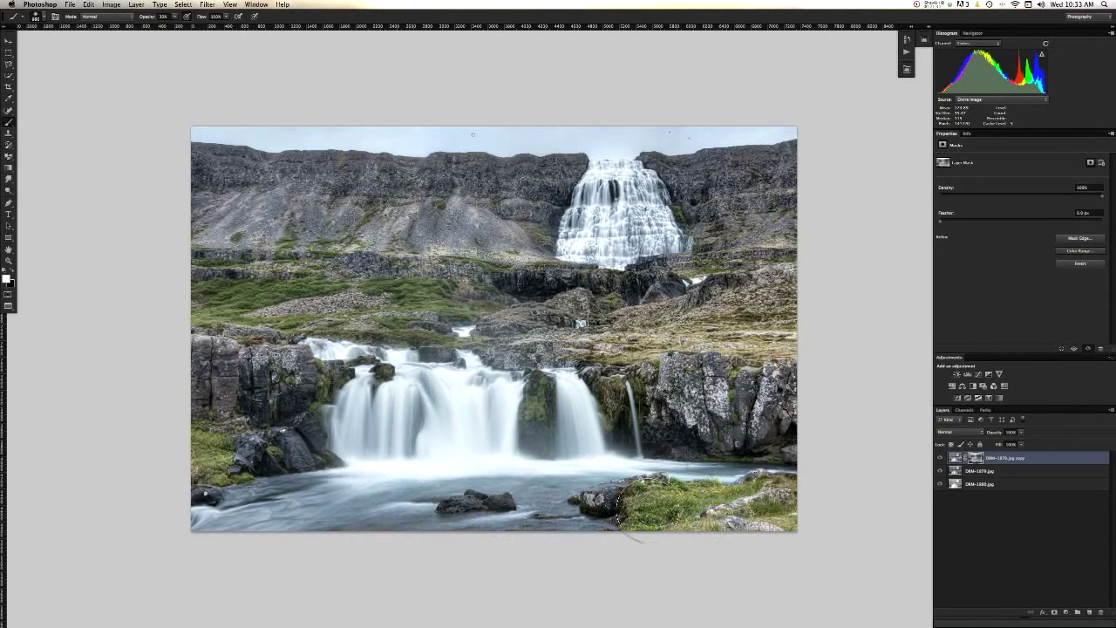
key("super+h")
left_click(940, 458)
left_click(940, 458)
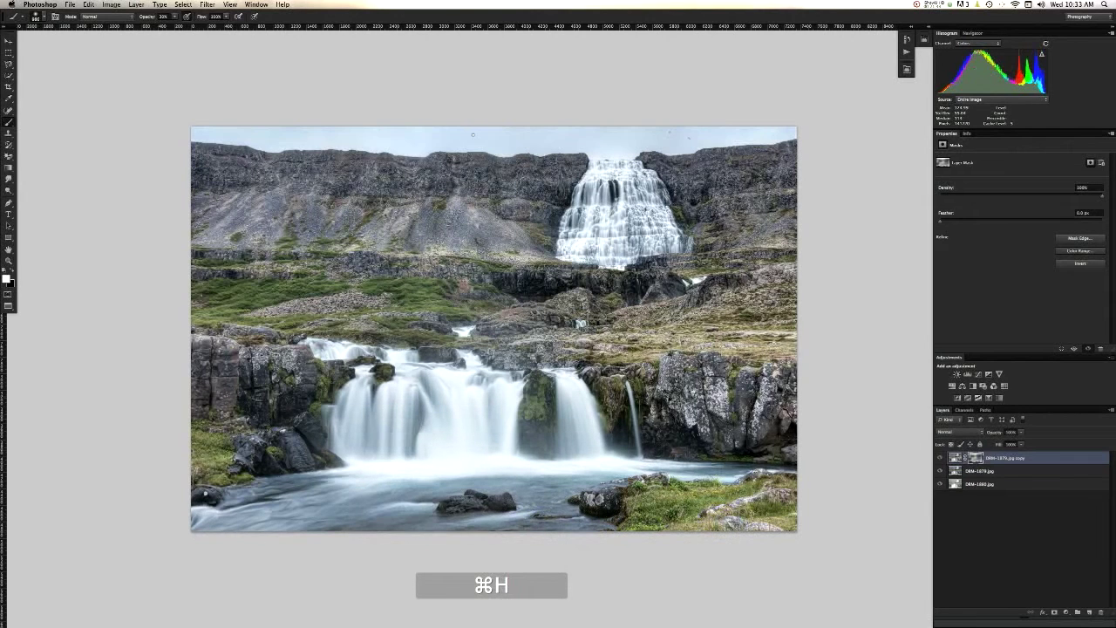
left_click(940, 458)
left_click(940, 458)
- Switch back to black at 30% opacity and paint the mask over the rocks and grass just above the lower falls
key("x")
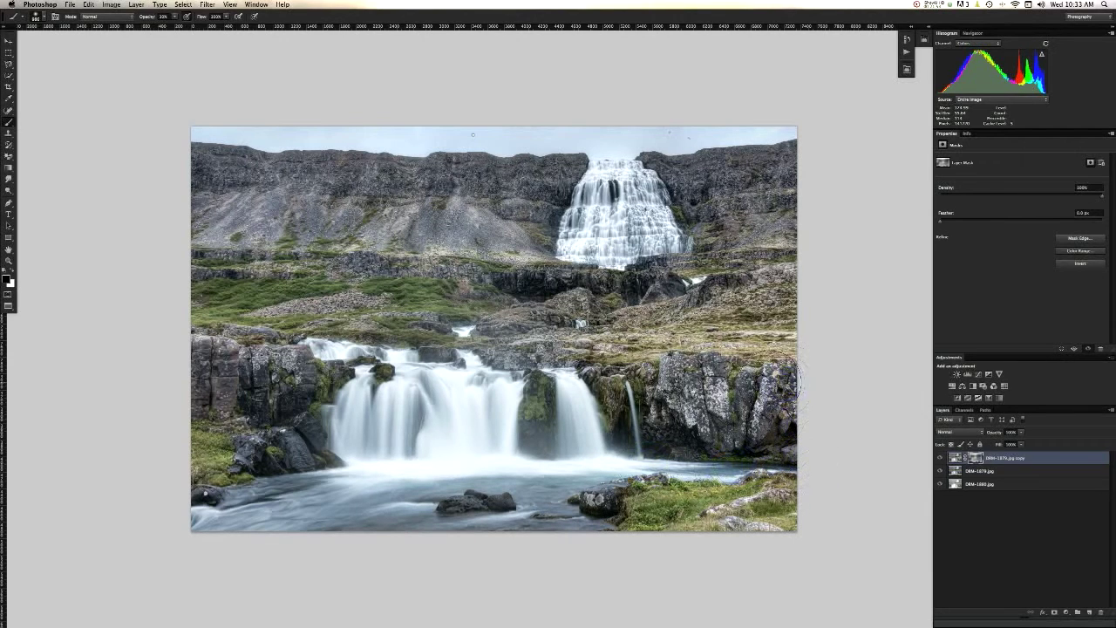
key("super+h")
key("super+h")
key("3")
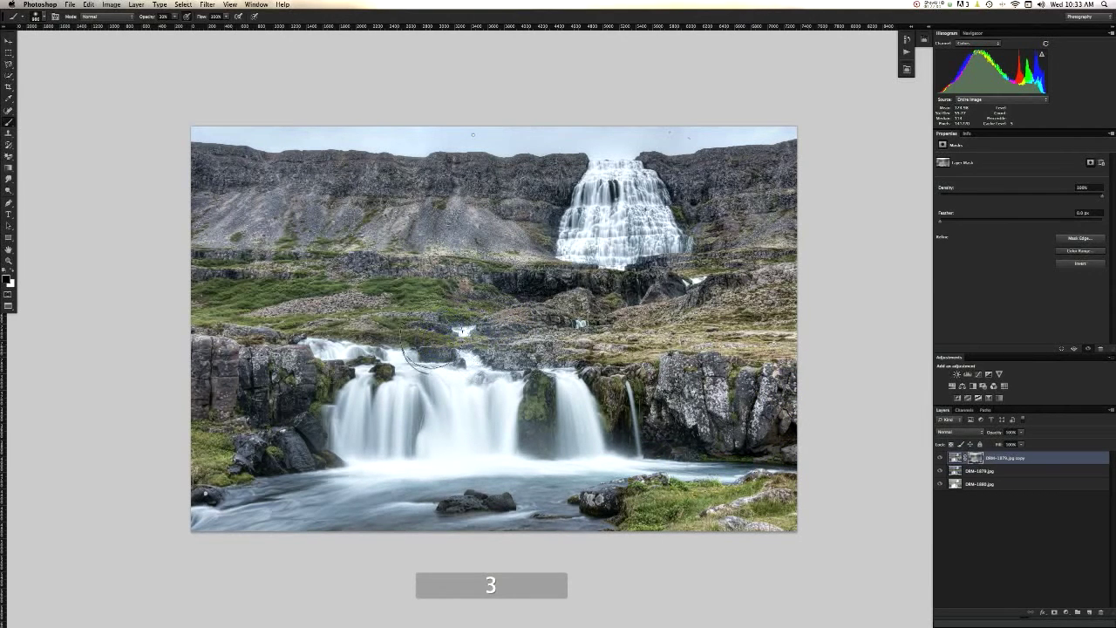
left_click(514, 351)
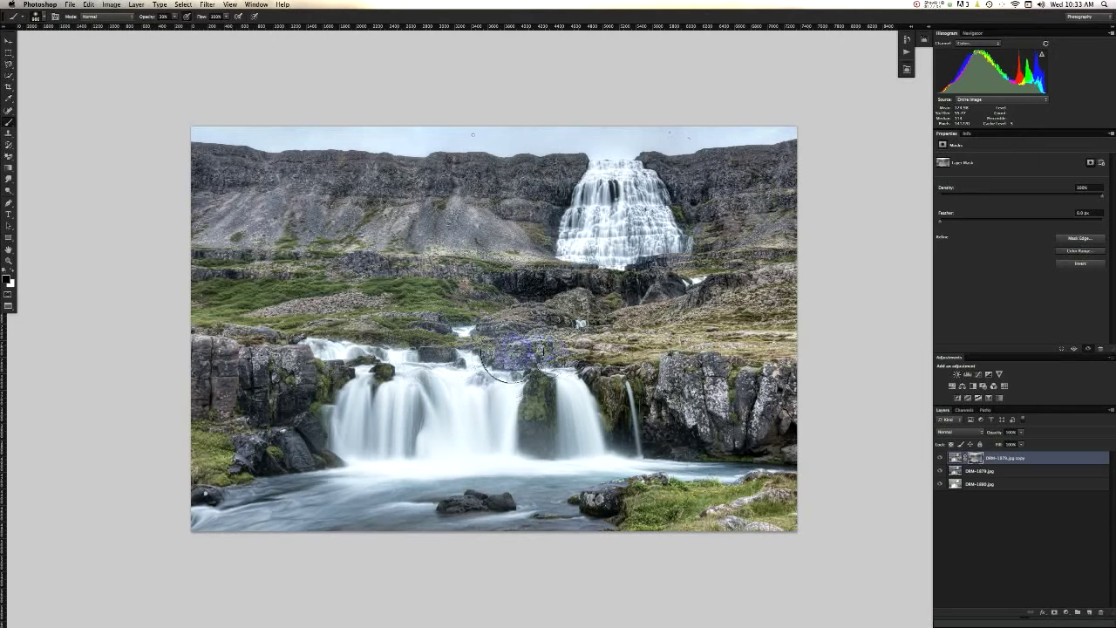
left_click_drag(466, 325, 418, 327)
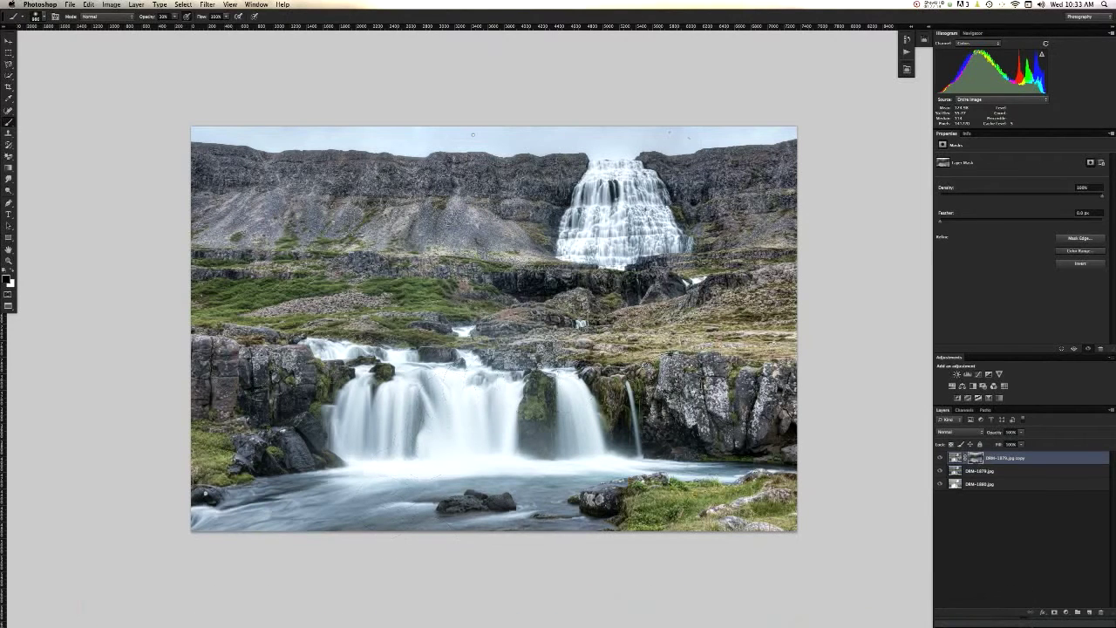
- Merge the masked layer into the layer below and toggle the result's visibility to compare it with the remaining bright exposure
key("super+e")
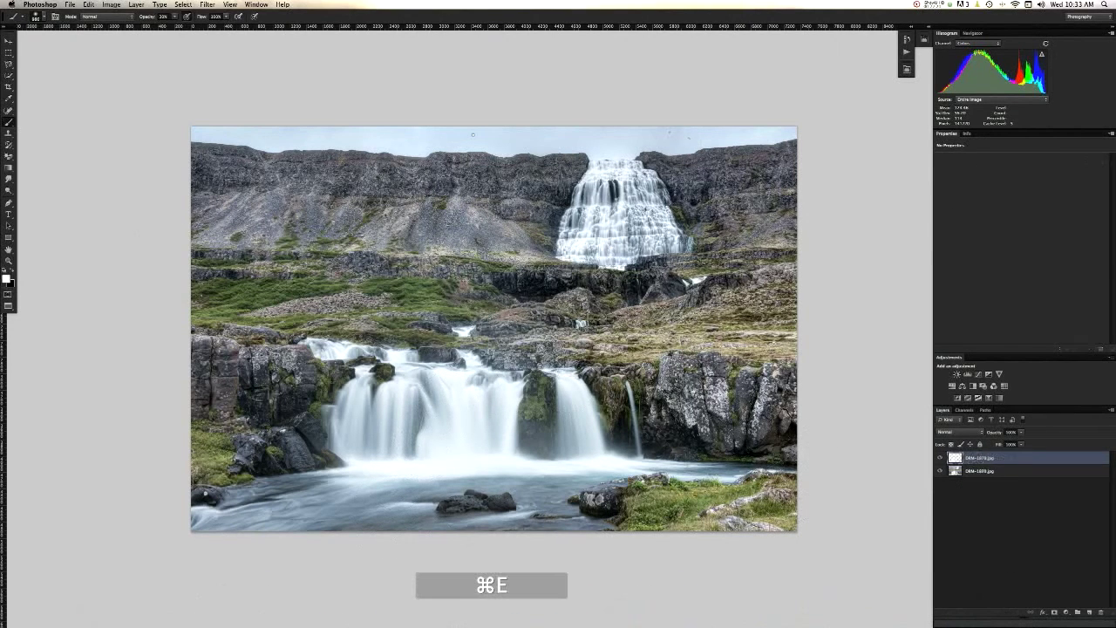
key("super+h")
key("super+comma")
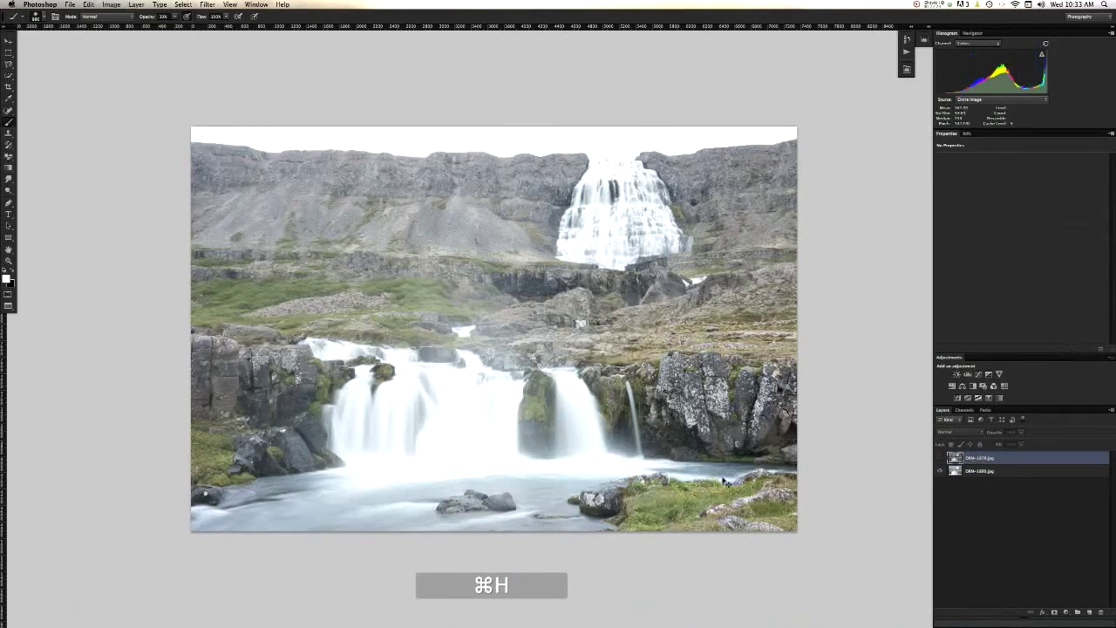
key("super+comma")
key("super+comma")
key("super+comma")
key("super+comma")
key("super+comma")
key("super+comma")
key("super+comma")
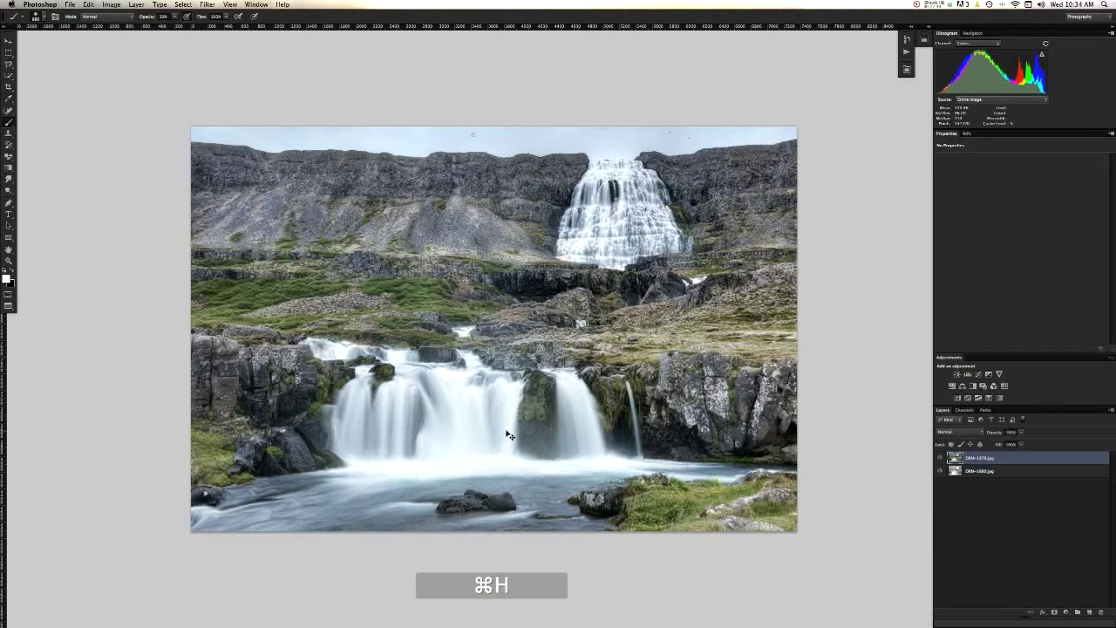
- Add a white layer mask to the upper exposure and paint black at 6% opacity over the lower falls
key("super+m")
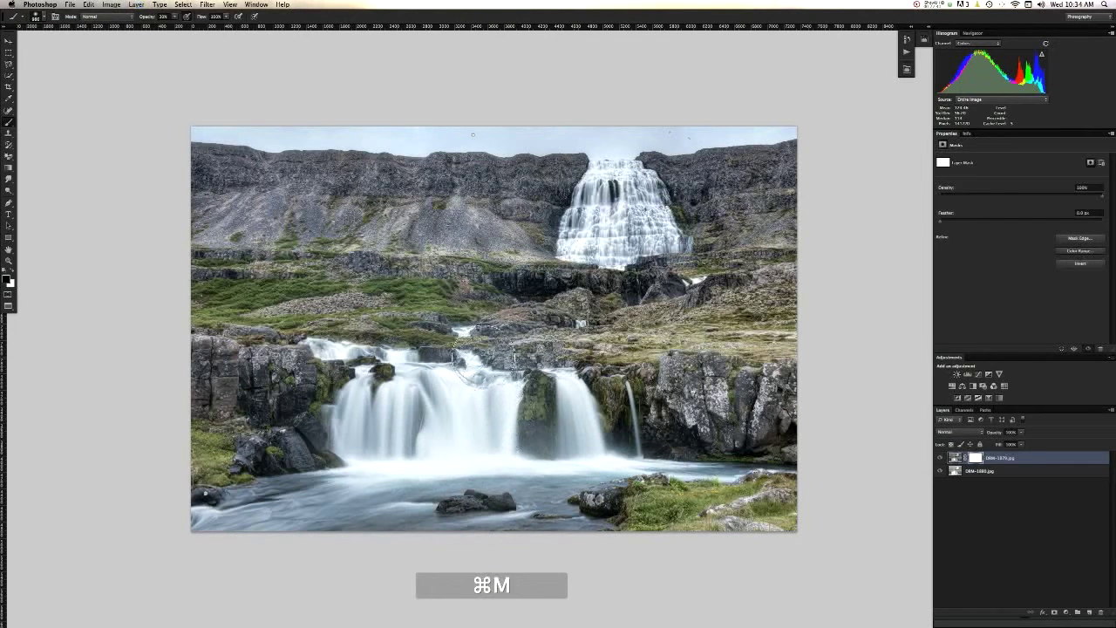
key("6")
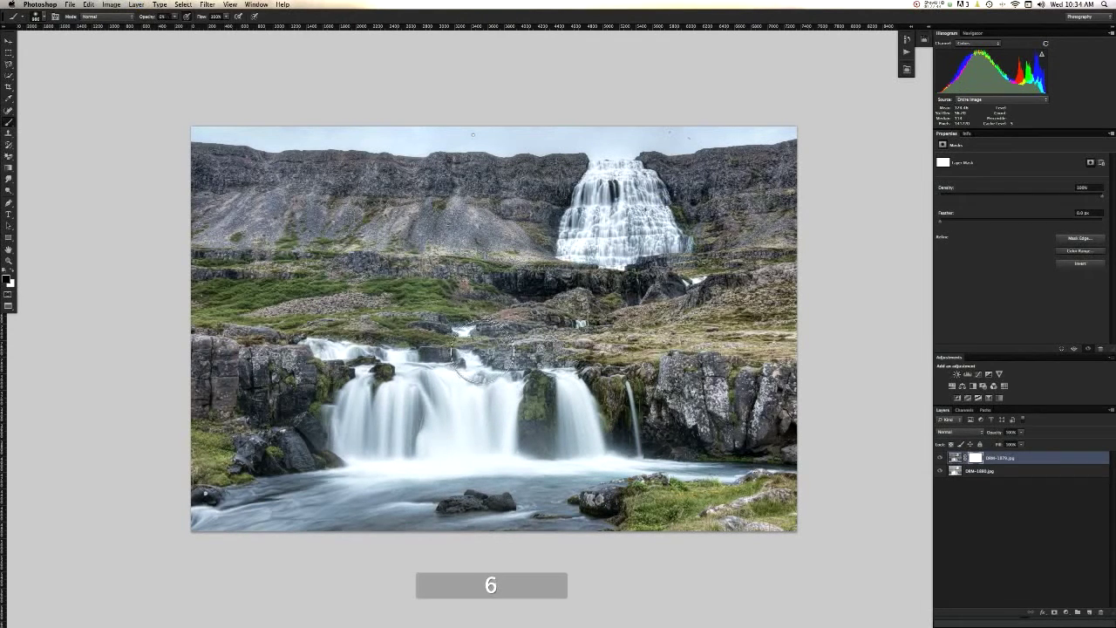
left_click(466, 432)
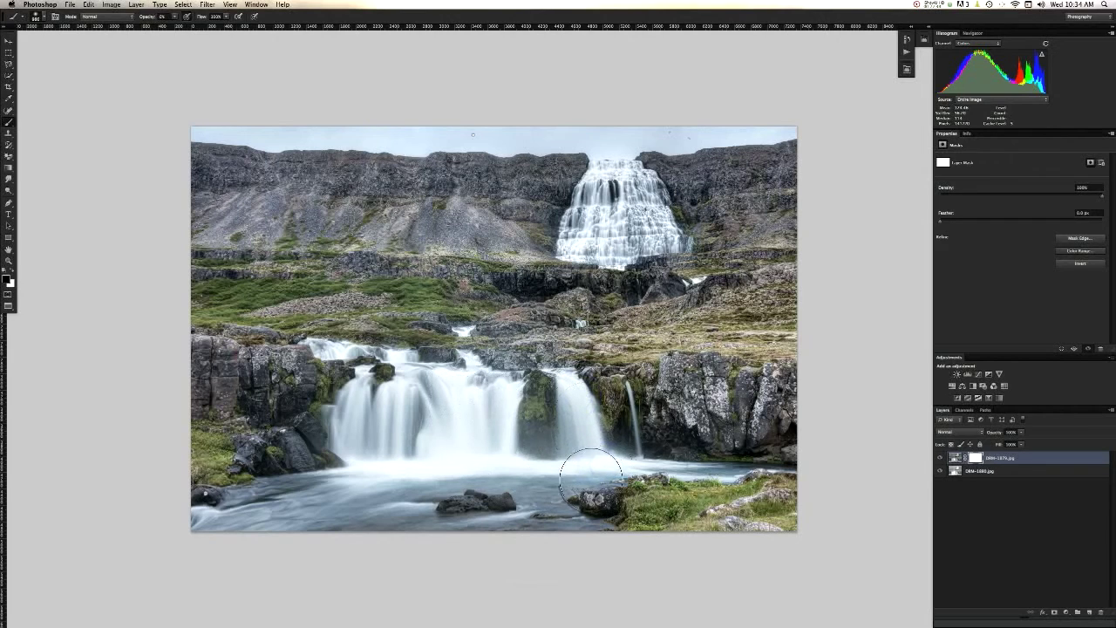
- Set the histogram channel to Luminosity and paint the mask over the lower falls and the foreground river
left_click(977, 43)
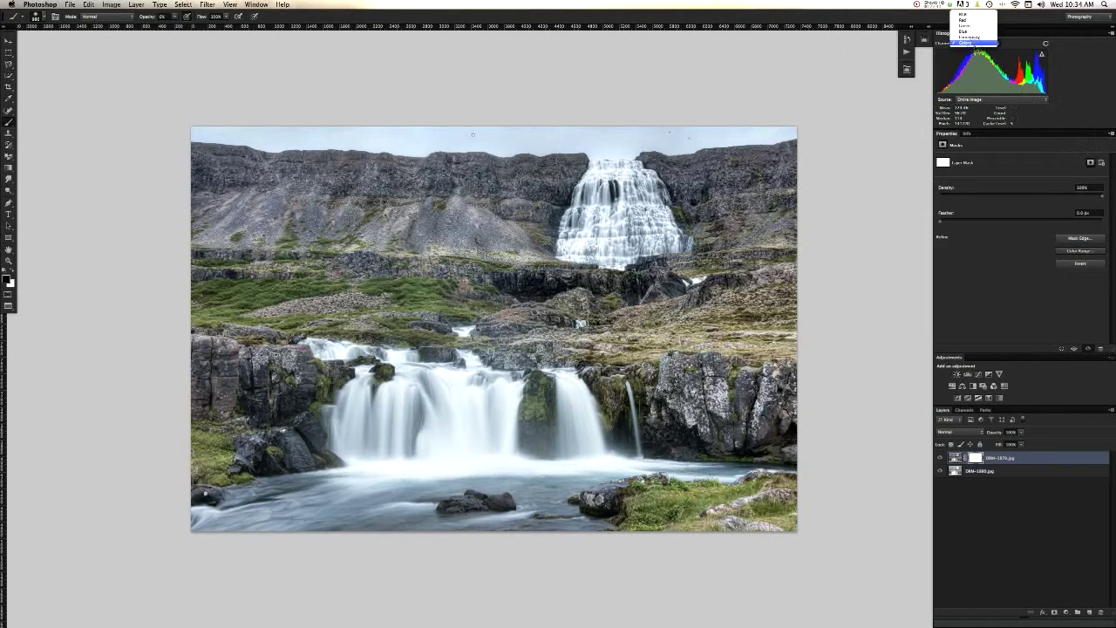
left_click(975, 36)
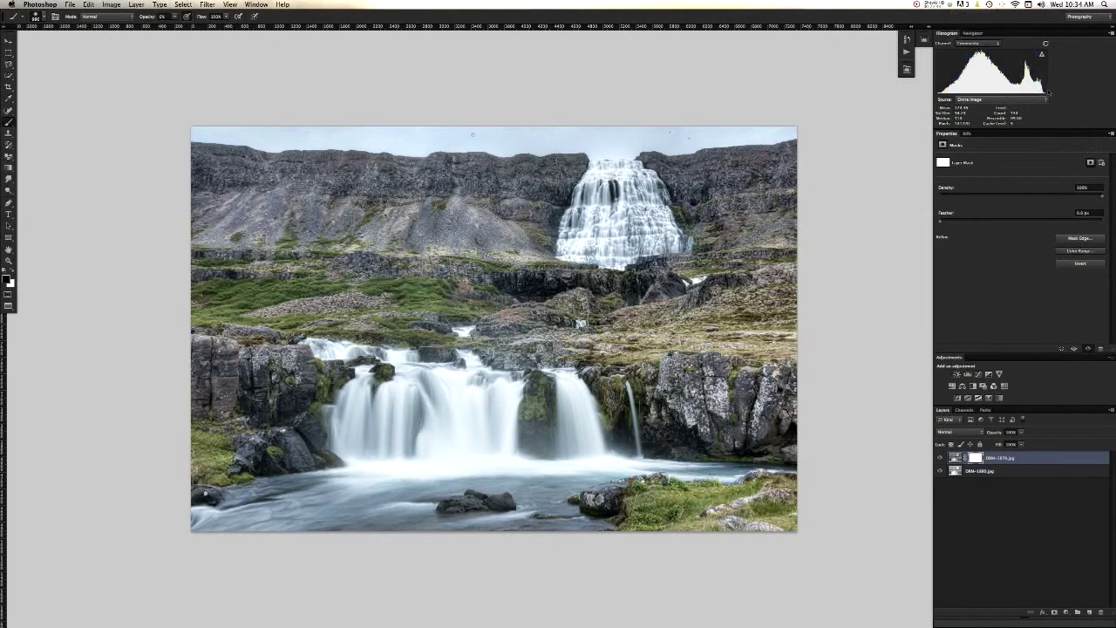
left_click_drag(577, 420, 599, 461)
left_click(372, 502)
left_click(267, 515)
left_click(359, 428)
left_click_drag(358, 427, 392, 440)
mouse_move(505, 434)
left_mouse_down()
mouse_move(496, 397)
mouse_move(467, 379)
mouse_move(458, 352)
mouse_move(320, 401)
mouse_move(398, 430)
mouse_move(455, 417)
mouse_move(489, 433)
left_mouse_up()
mouse_move(571, 400)
left_mouse_down()
mouse_move(590, 426)
mouse_move(577, 484)
left_mouse_up()
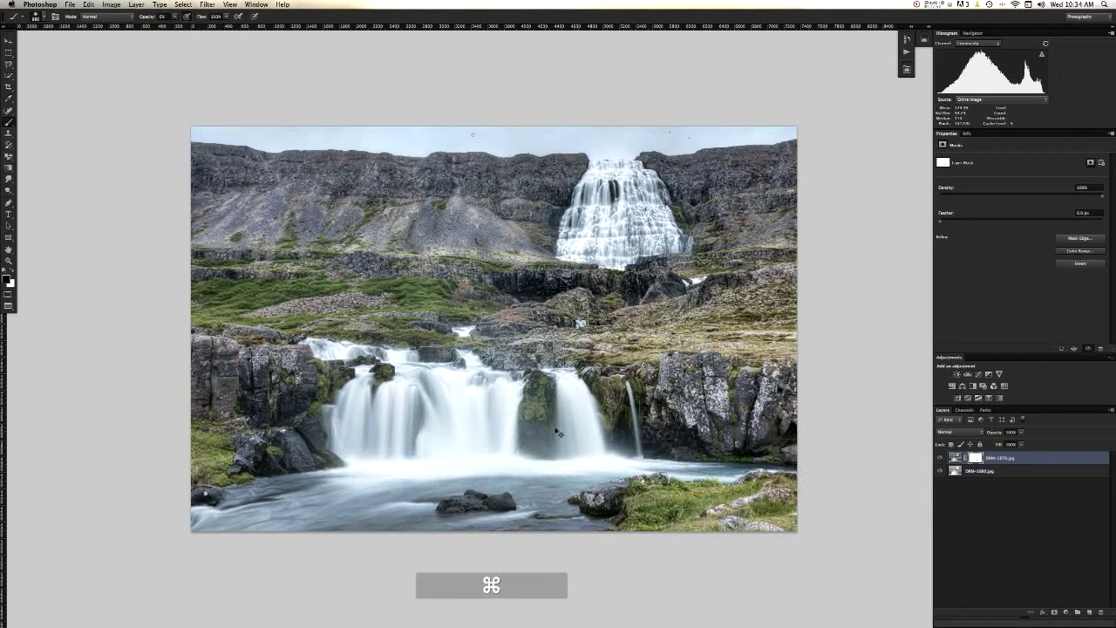
- Toggle the masked layer's visibility to compare exposures while painting the mask over the river along the image's bottom edge
key("super+h")
key("super+h")
mouse_move(478, 521)
left_mouse_down()
mouse_move(420, 528)
mouse_move(435, 500)
mouse_move(320, 526)
mouse_move(402, 504)
mouse_move(344, 513)
left_mouse_up()
key("super+h")
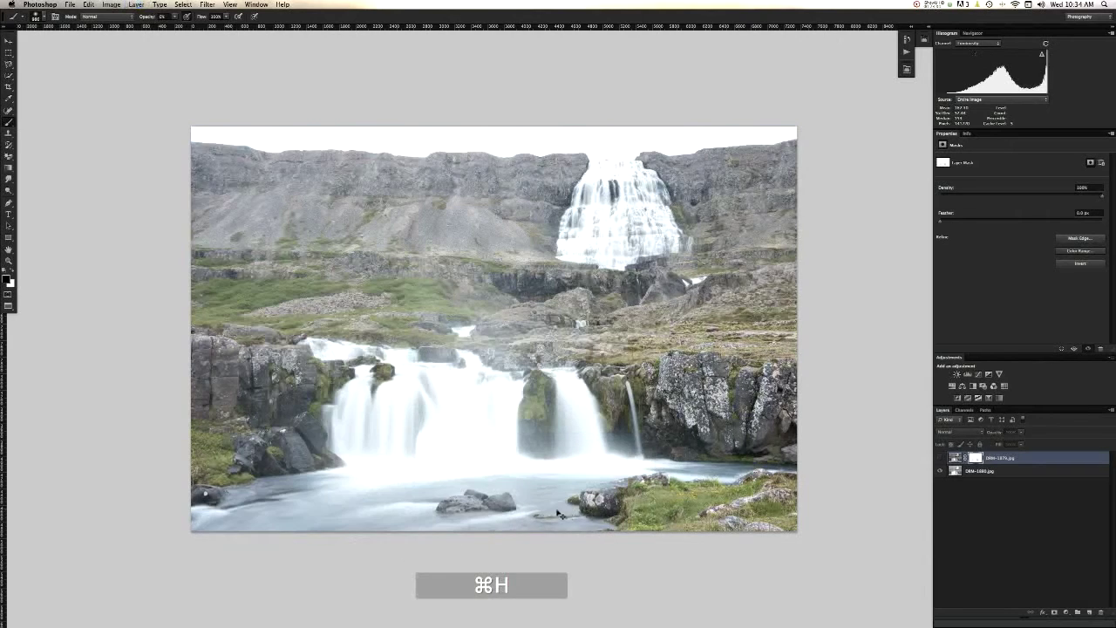
key("super+h")
left_click(528, 525)
key("super+h")
key("super+h")
key("super+h")
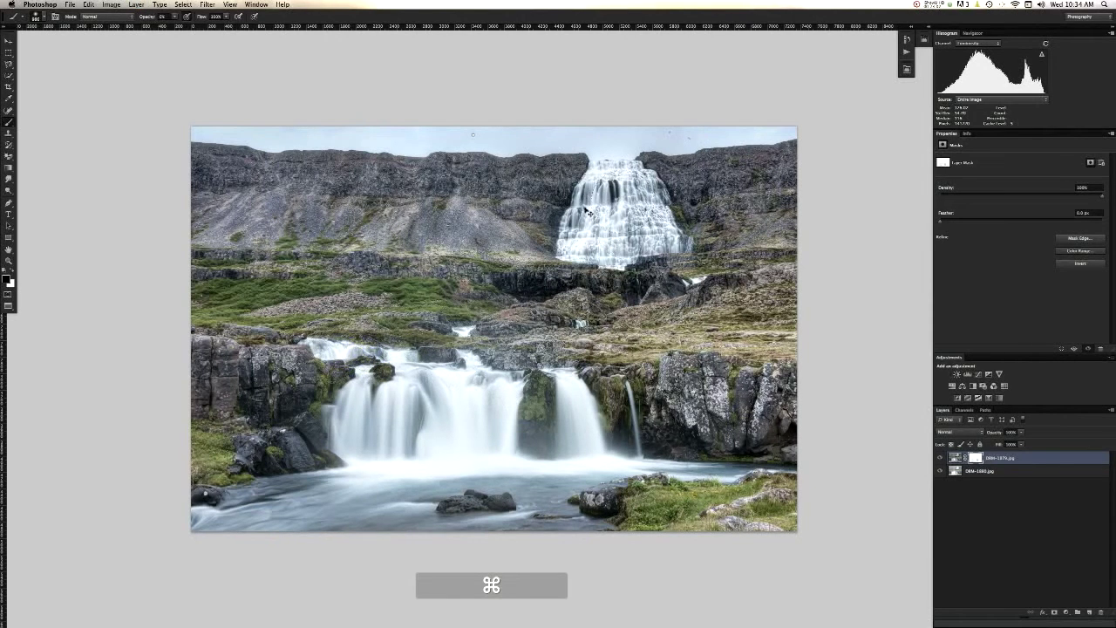
key("super+h")
key("super+h")
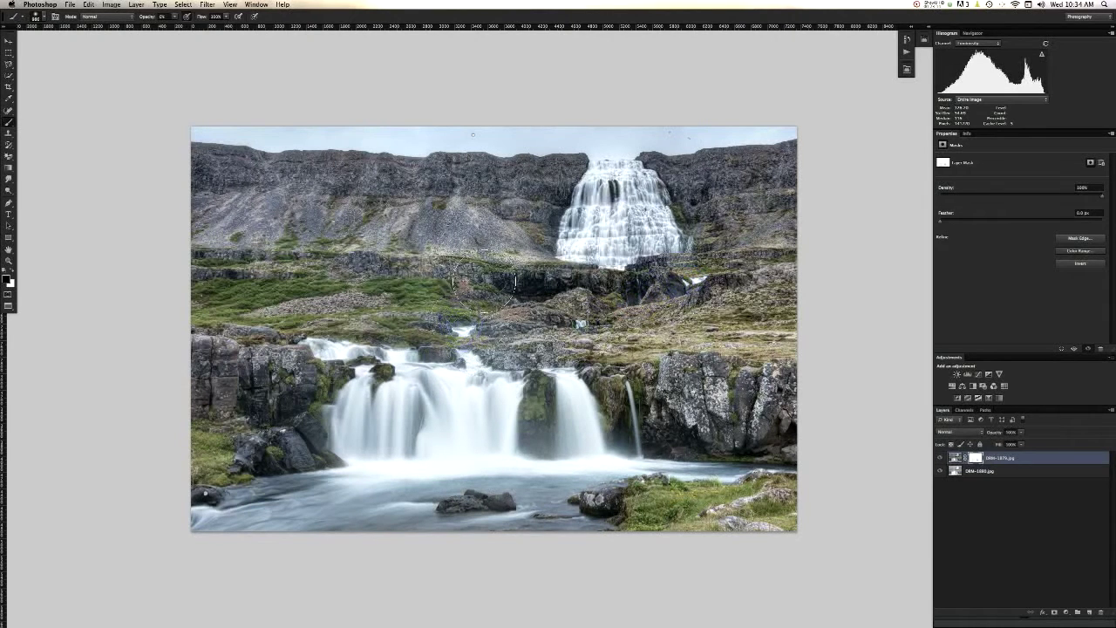
- Resize the brush and paint the mask over the small cascade and the crest of the lower falls
key("ctrl+alt")
left_click_drag(462, 333, 480, 333)
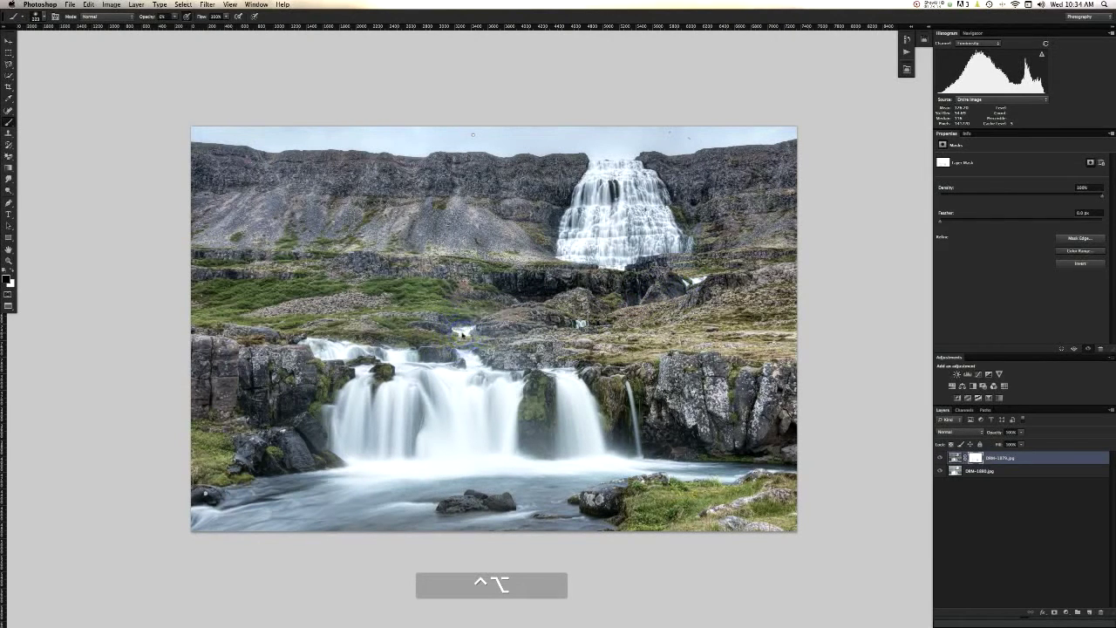
key("ctrl+alt")
left_click_drag(416, 362, 455, 358)
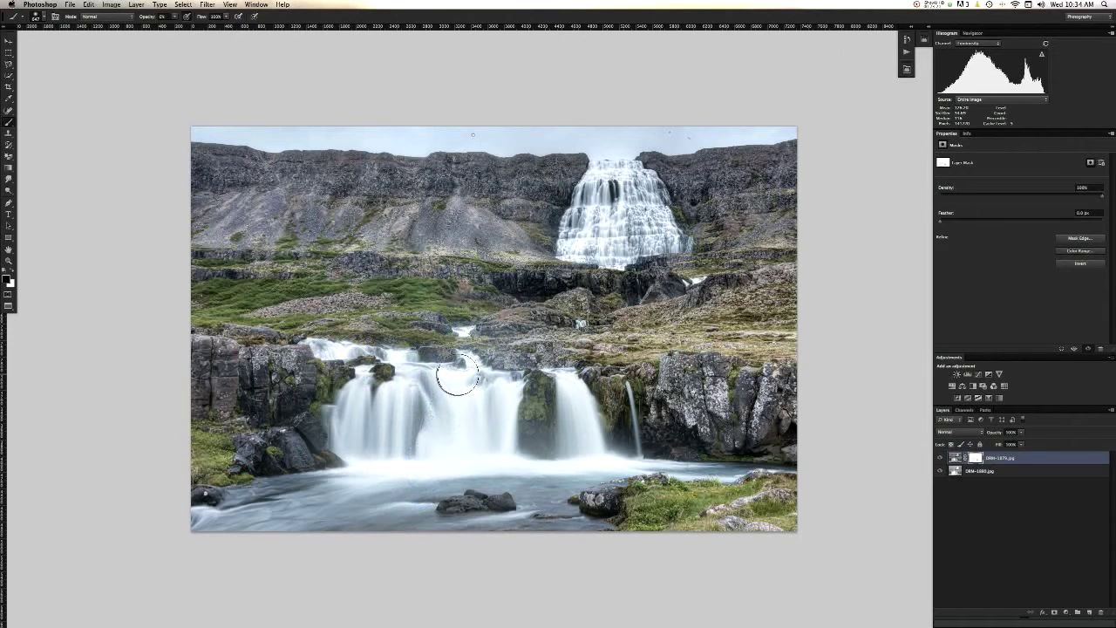
- Disable and re-enable the layer mask to compare the image with and without the painted blend
key("shift")
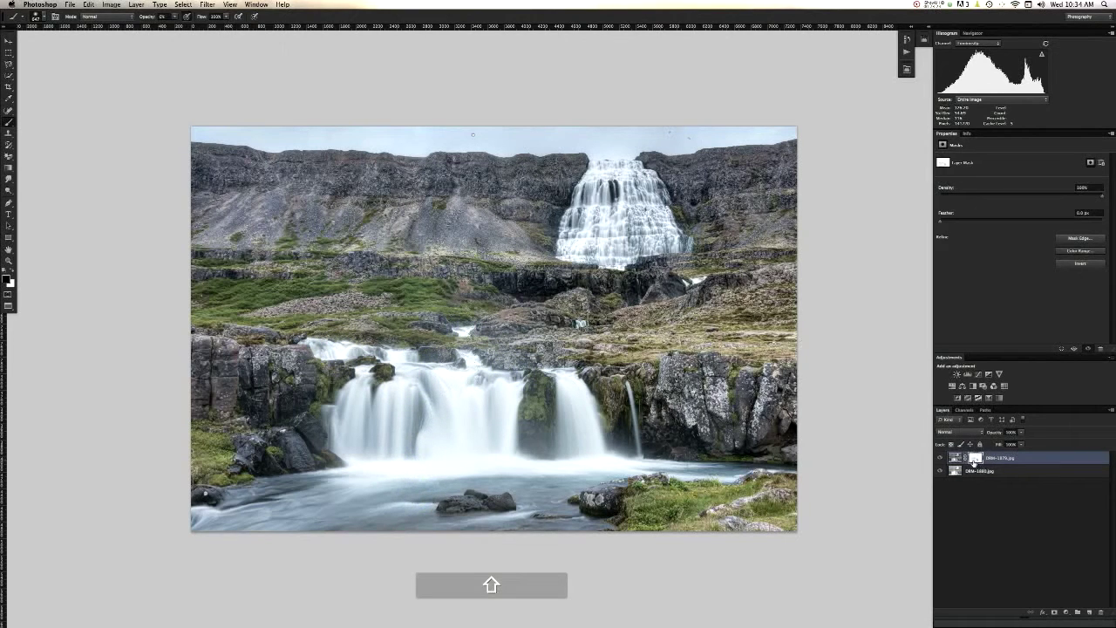
left_click(974, 462, "shift")
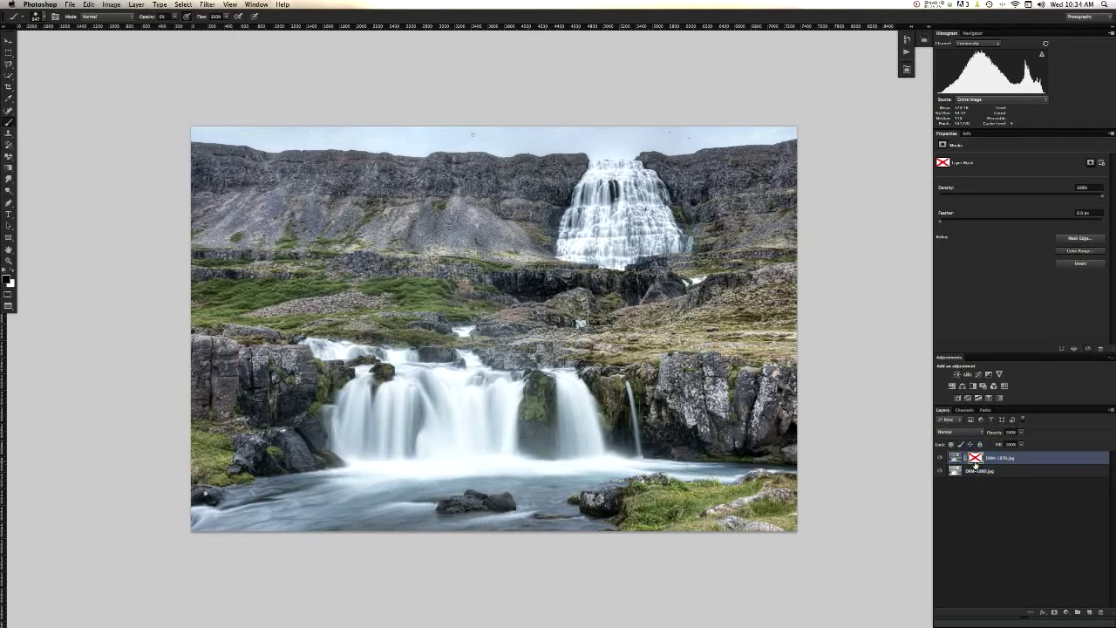
left_click(976, 462, "shift")
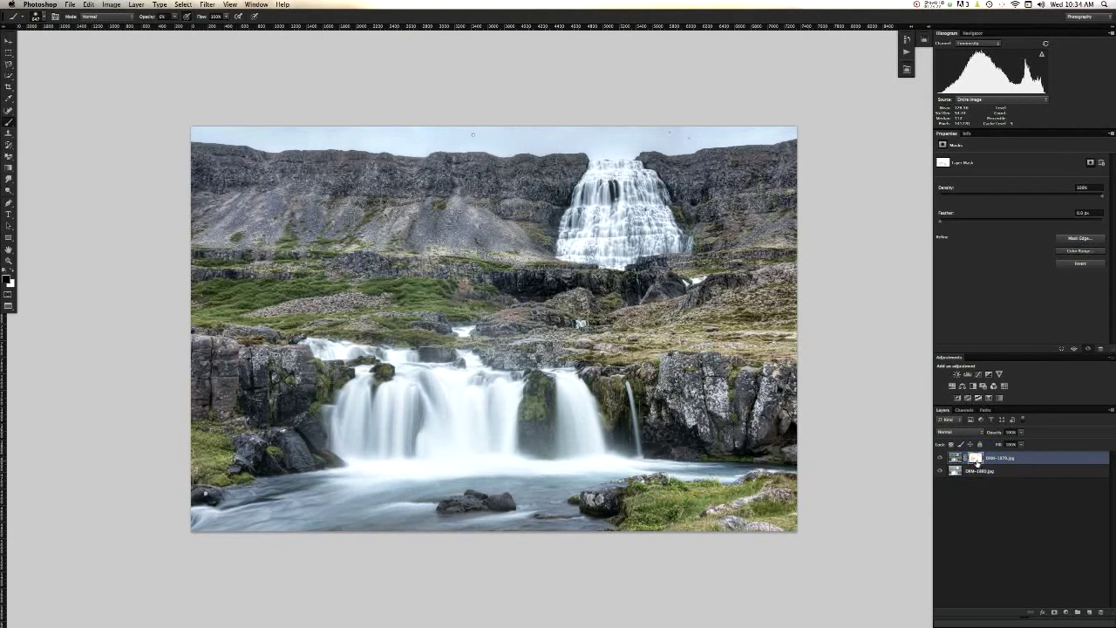
left_click(976, 462, "shift")
left_click(976, 462, "shift")
- Merge the masked layer into the layer below and save the document as Iceland Falls.psd in the Photos-Processing folder
key("x")
key("super+e")
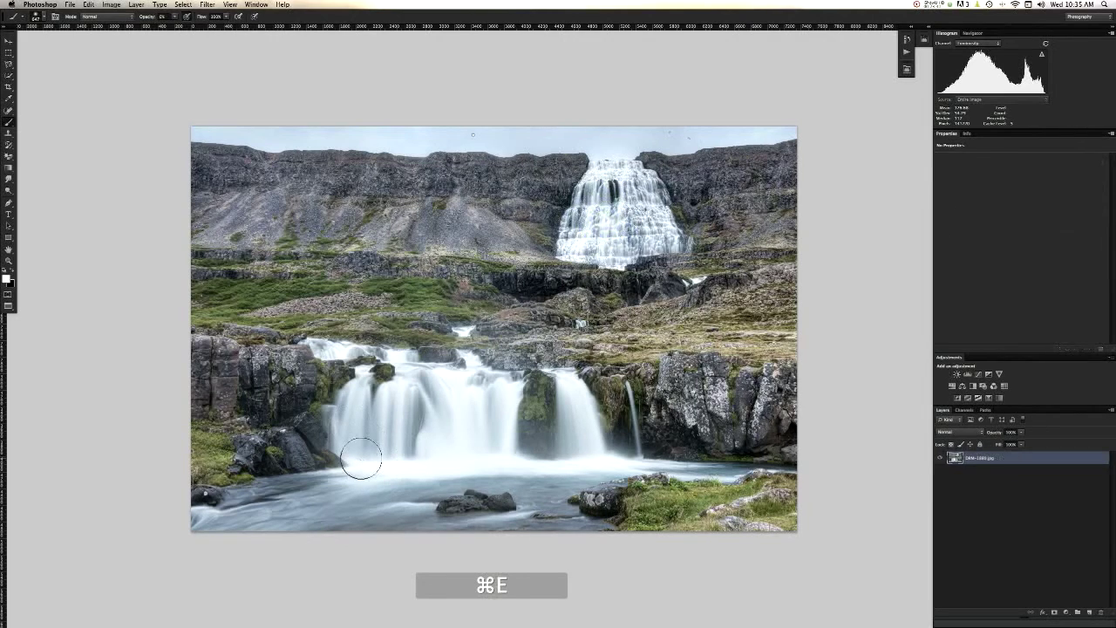
key("super+s")
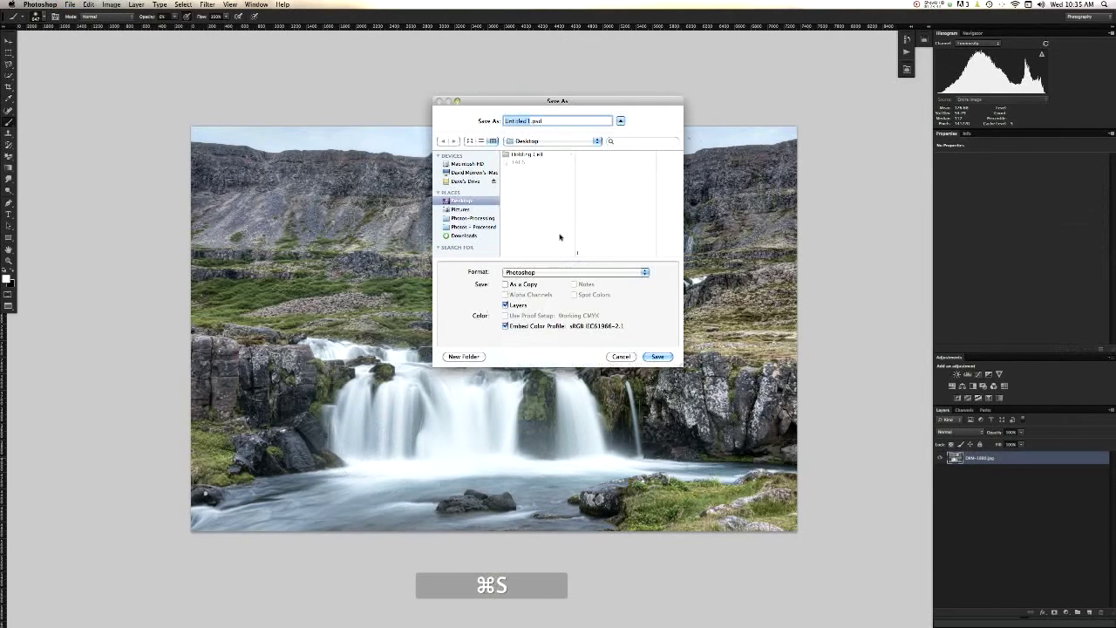
left_click(468, 217)
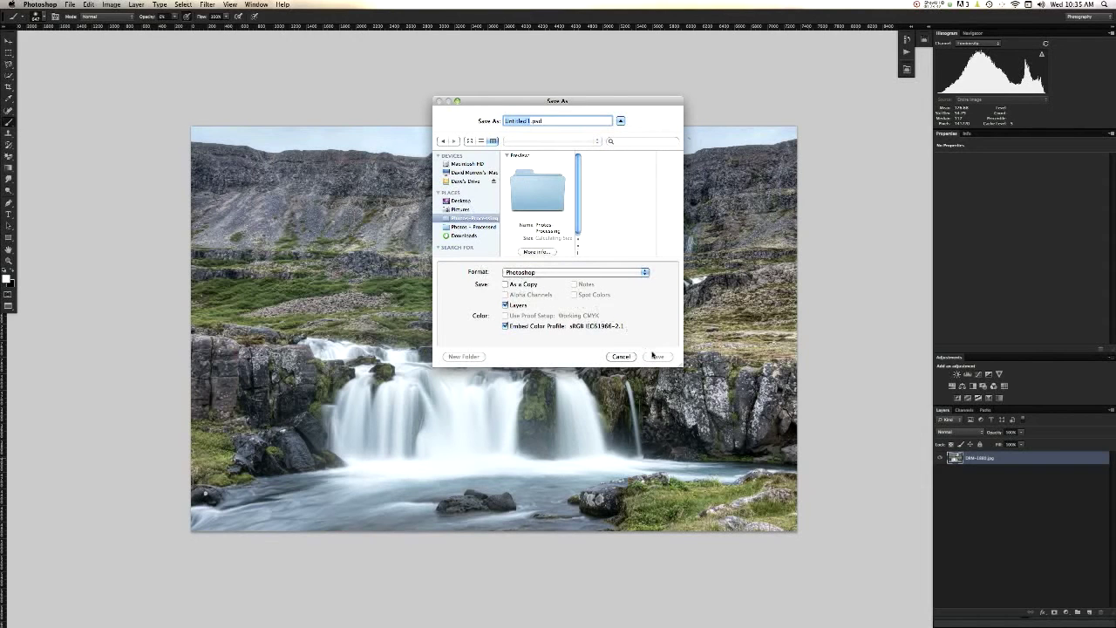
type("Clad")
key("BackSpace")
type("nd Falls")
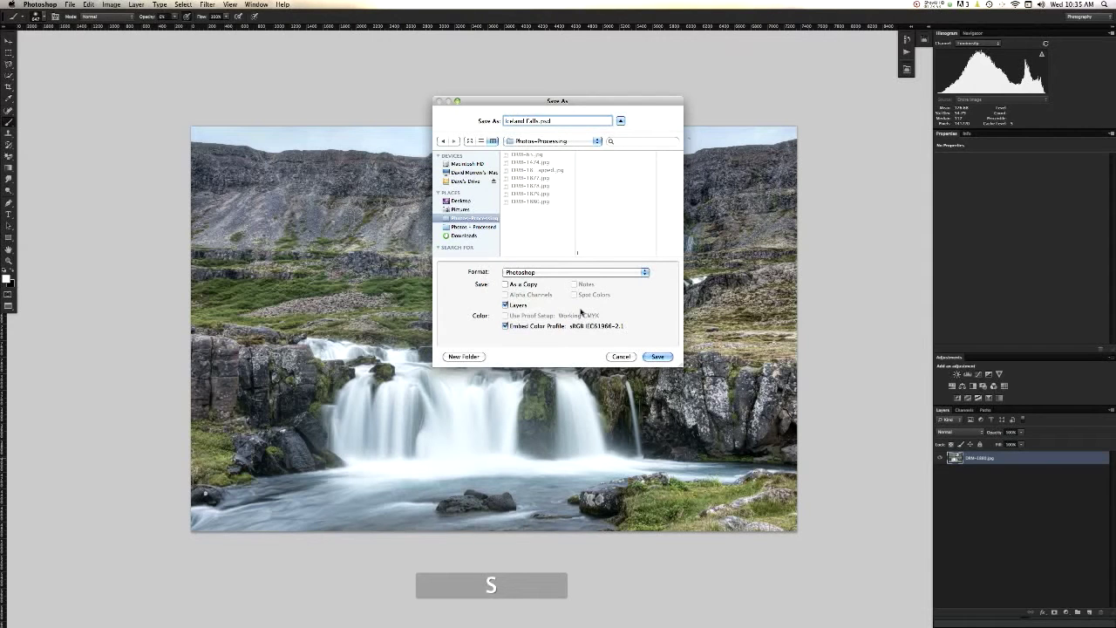
key("Return")
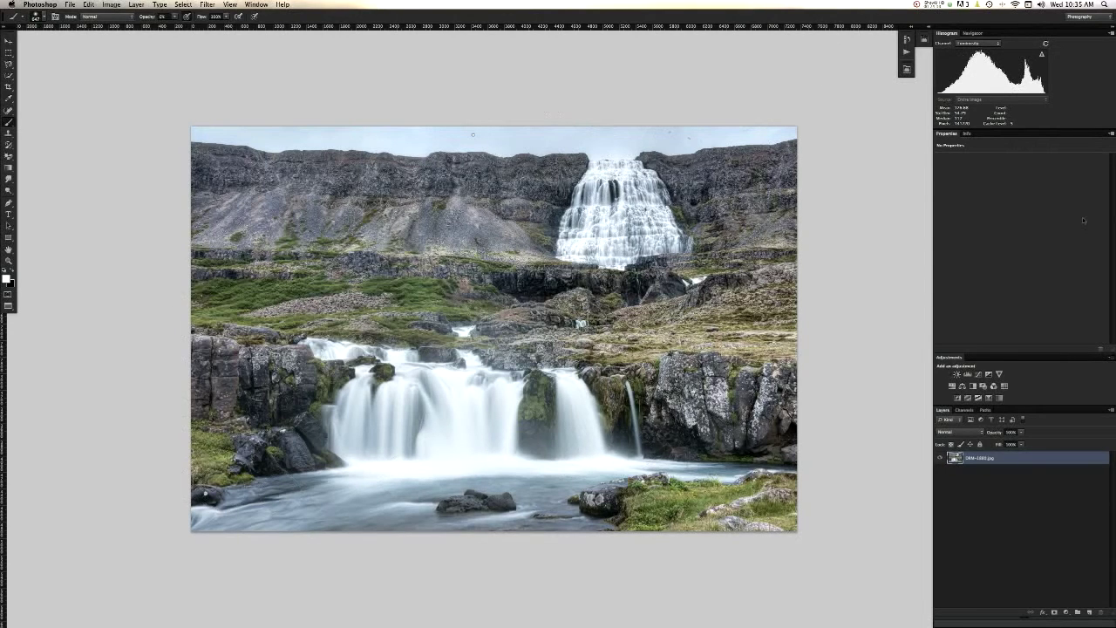
- Add an empty layer named Clean Up and set the Clone Stamp to 100% opacity, sampling All Layers
key("super")
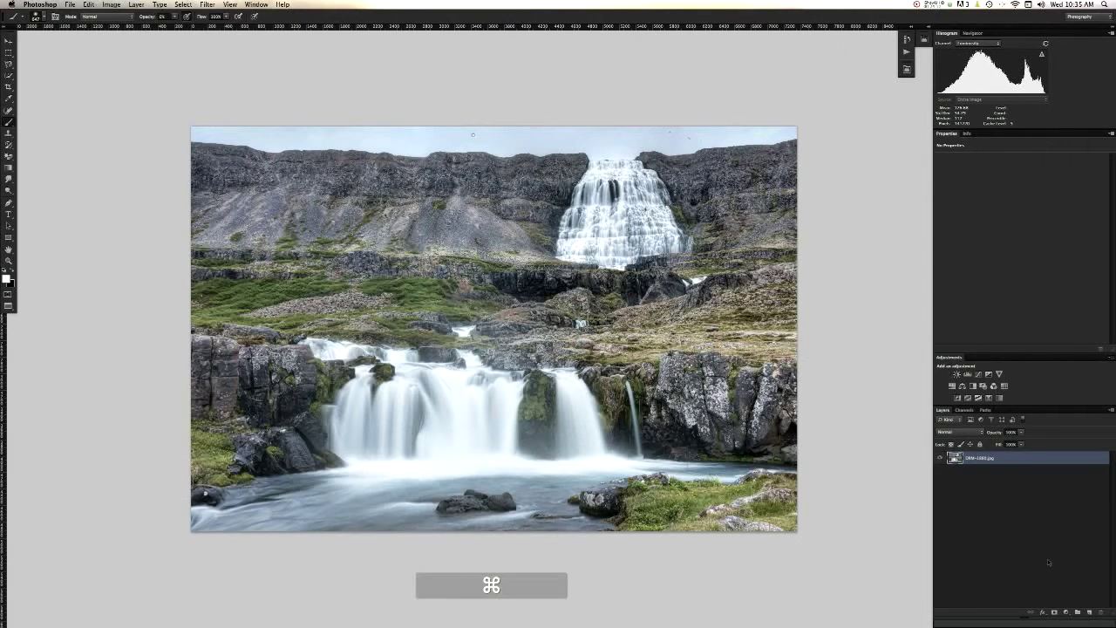
left_click(1089, 613)
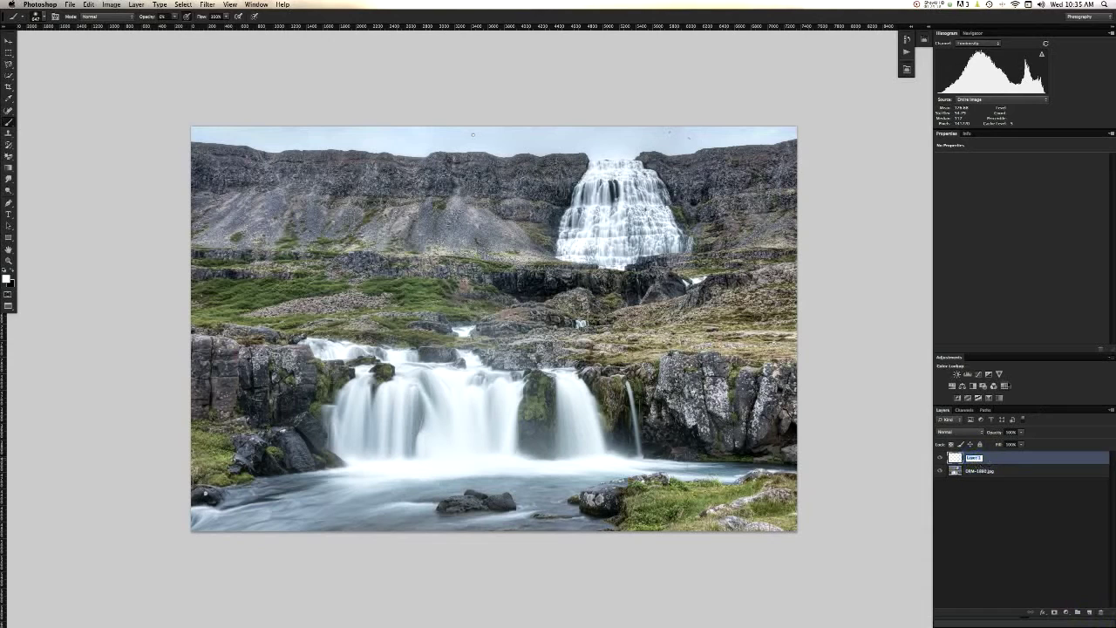
type("Clean Ups")
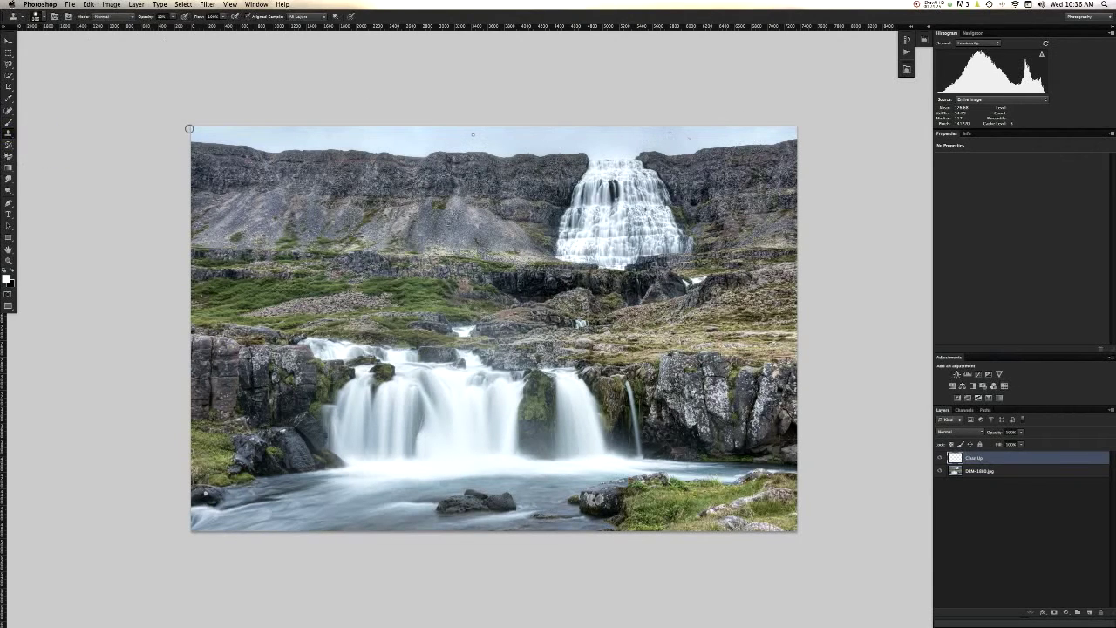
type("s")
left_click(305, 16)
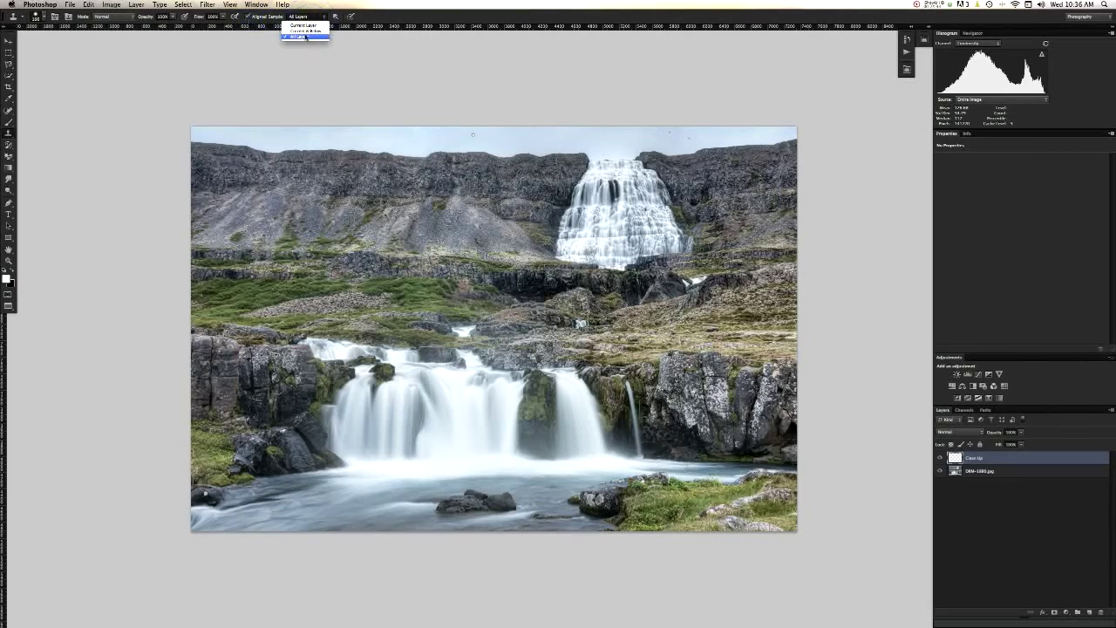
left_click(305, 39)
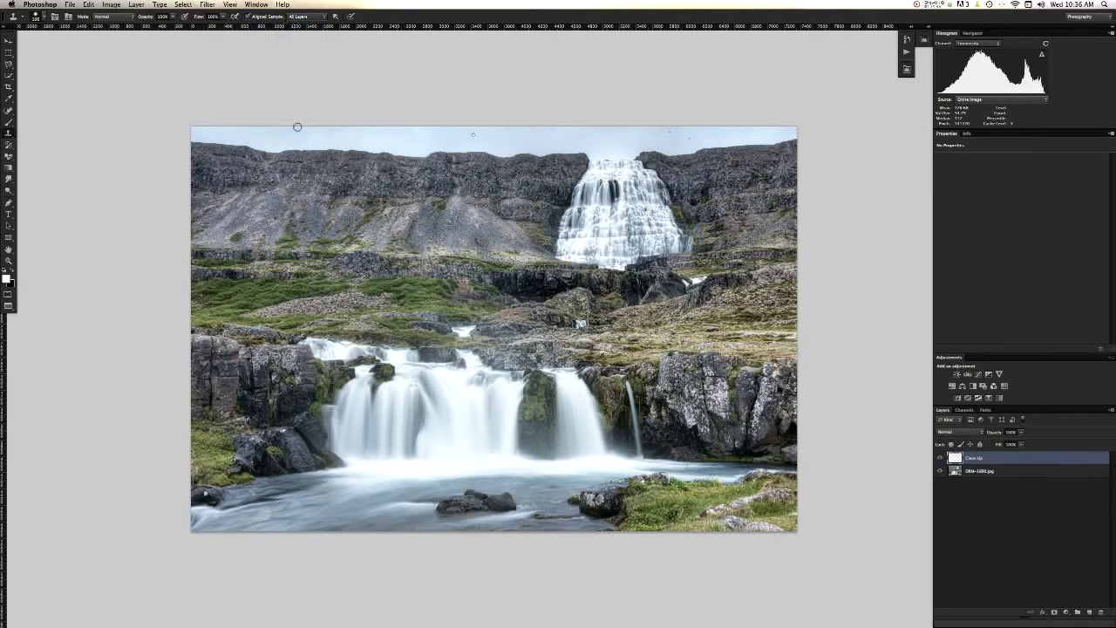
- Clone clean sky over the round spot above the middle of the cliff ridge
key("super+space")
left_click_drag(494, 139, 574, 127)
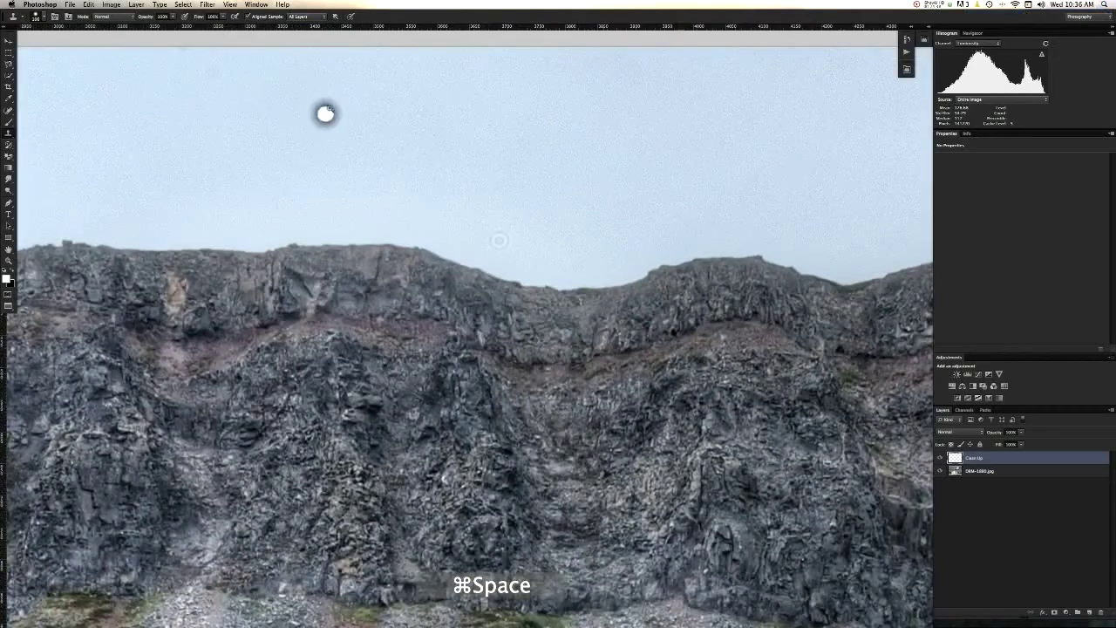
key("alt")
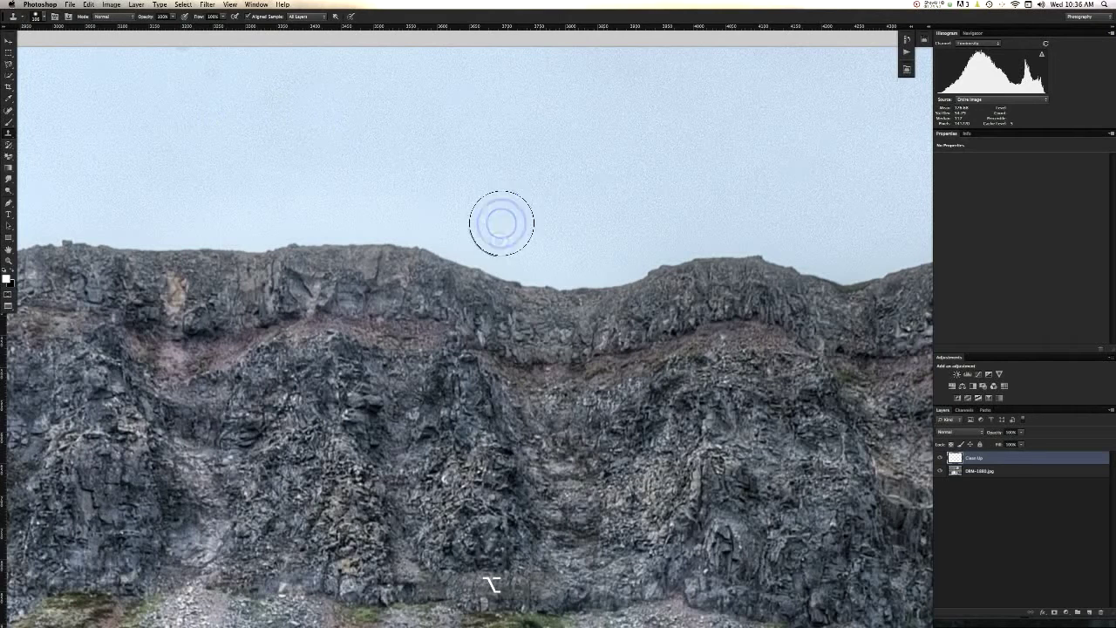
key("space")
left_click_drag(281, 137, 370, 191)
left_click(264, 117, "alt")
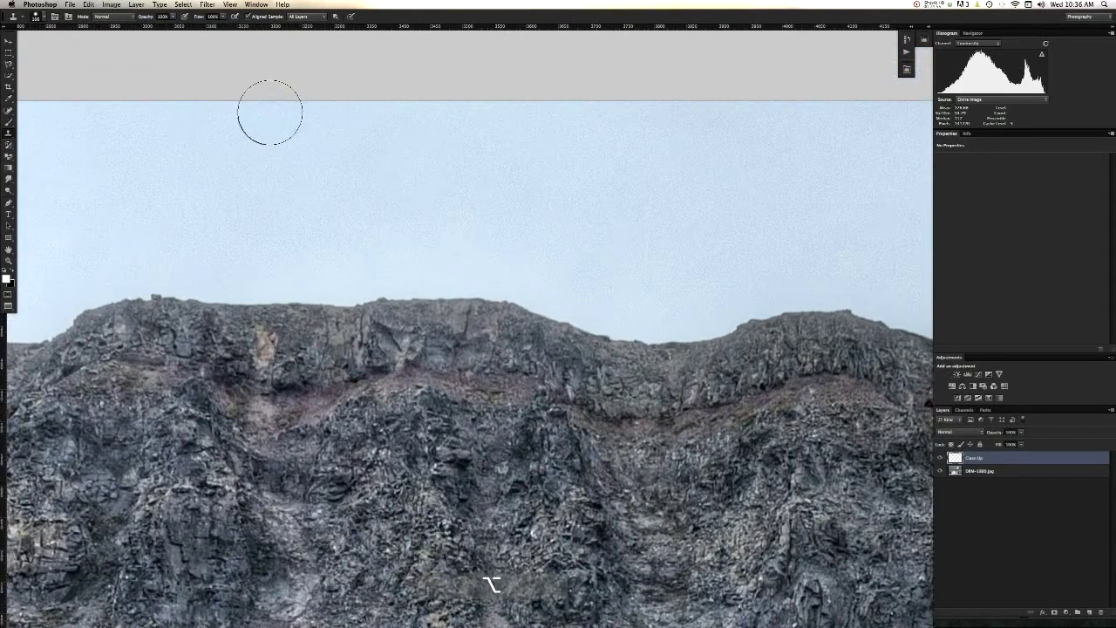
- Clone out the remaining dust spots in the sky, working leftward along the cliff ridge
key("space")
left_click_drag(135, 155, 398, 135)
left_click_drag(234, 142, 432, 142)
left_click(149, 140, "alt")
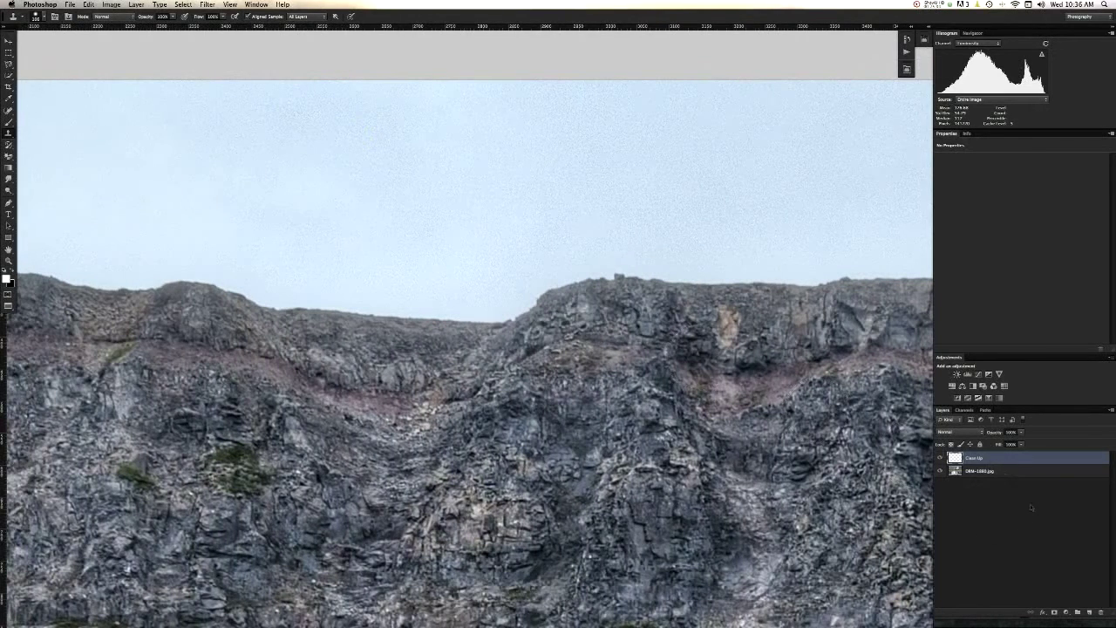
left_click_drag(244, 149, 403, 137)
left_click_drag(242, 162, 369, 93)
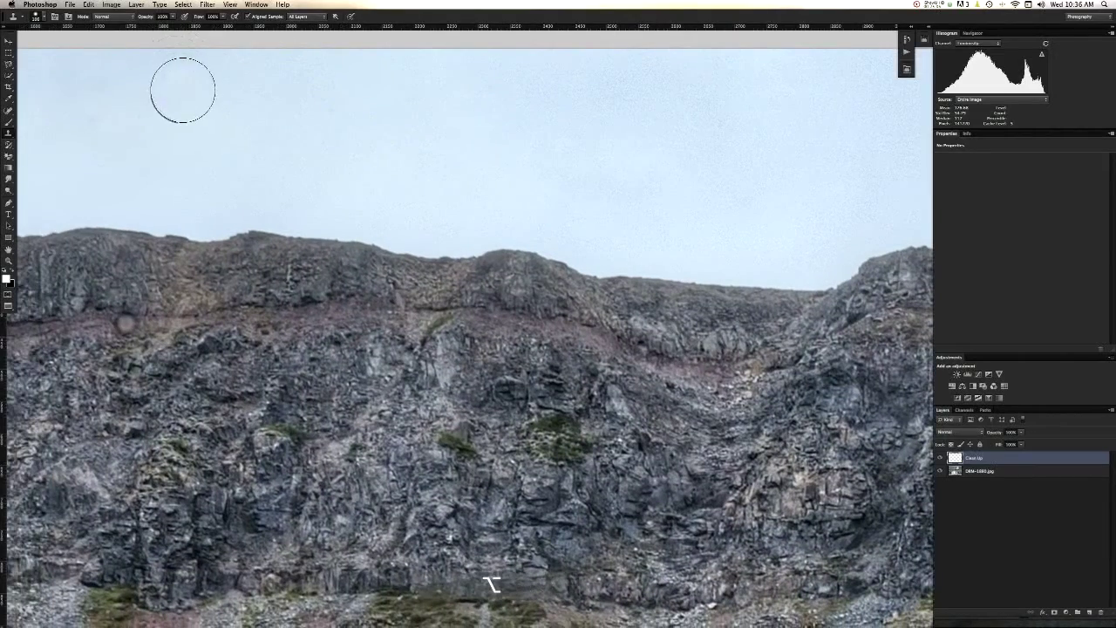
left_click(79, 160, "alt")
left_click_drag(64, 160, 154, 141)
left_click_drag(122, 174, 148, 166)
left_click(139, 150, "alt")
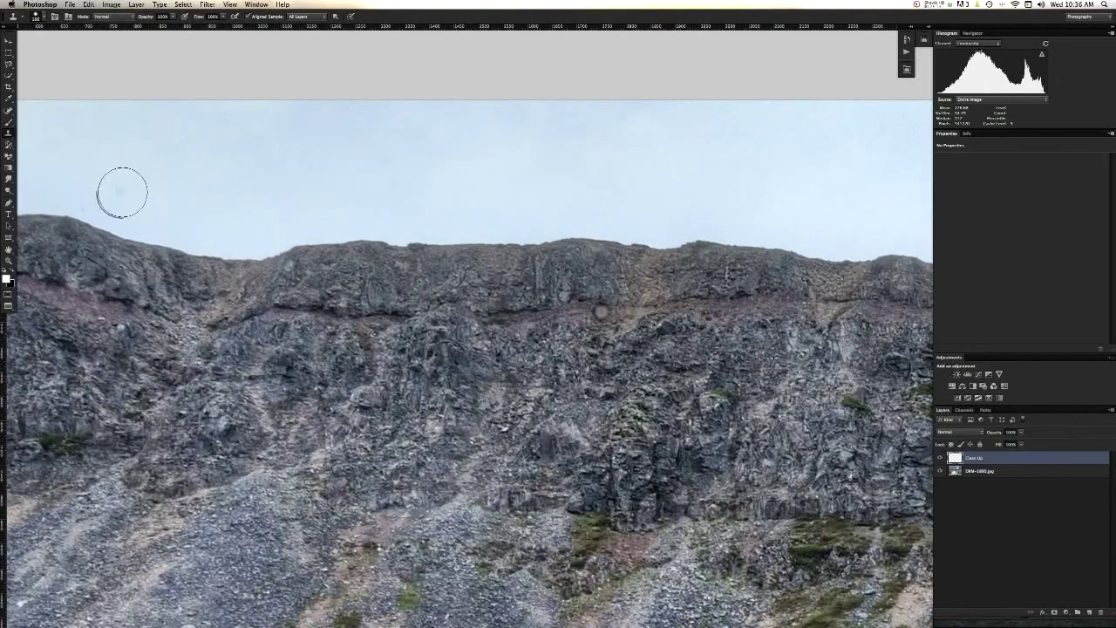
- Clone clean sky over the dust spots near the image's left edge
key("space")
left_click_drag(398, 193, 523, 191)
left_click(129, 110)
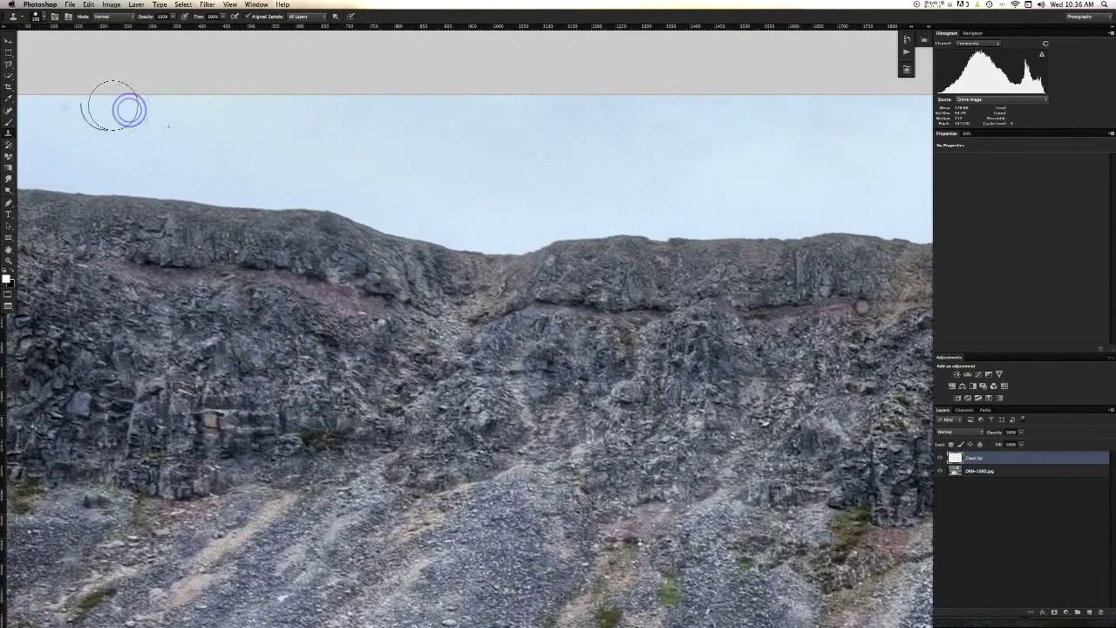
left_click(108, 133, "alt")
left_click(56, 113)
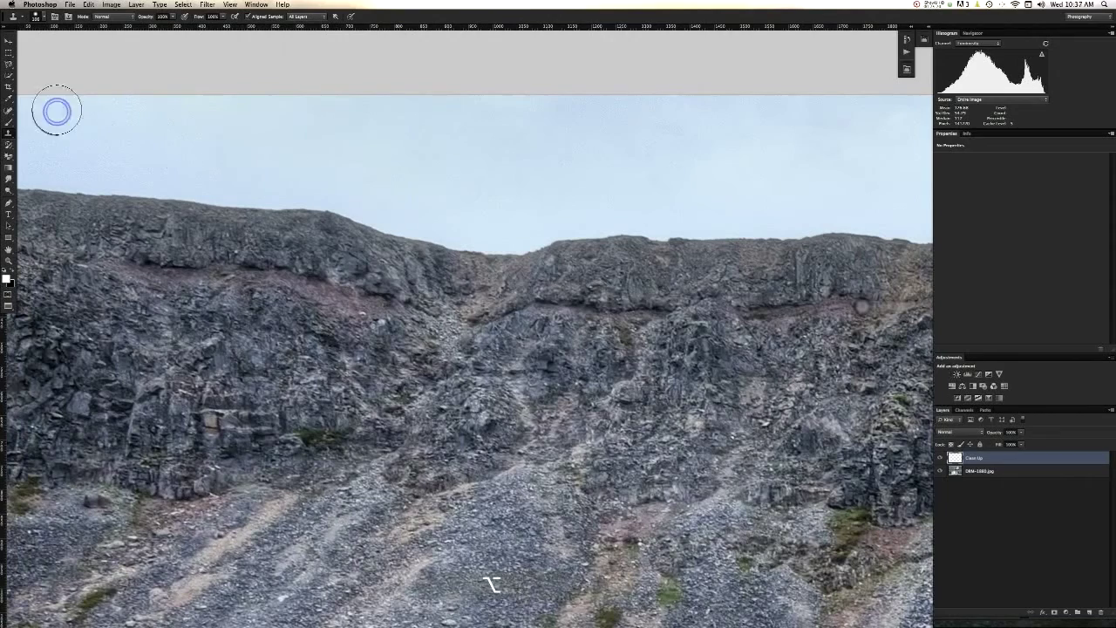
left_click(55, 123)
- Clone out the dust spots in the sky to the right of the upper waterfall
left_click_drag(219, 149, 277, 145)
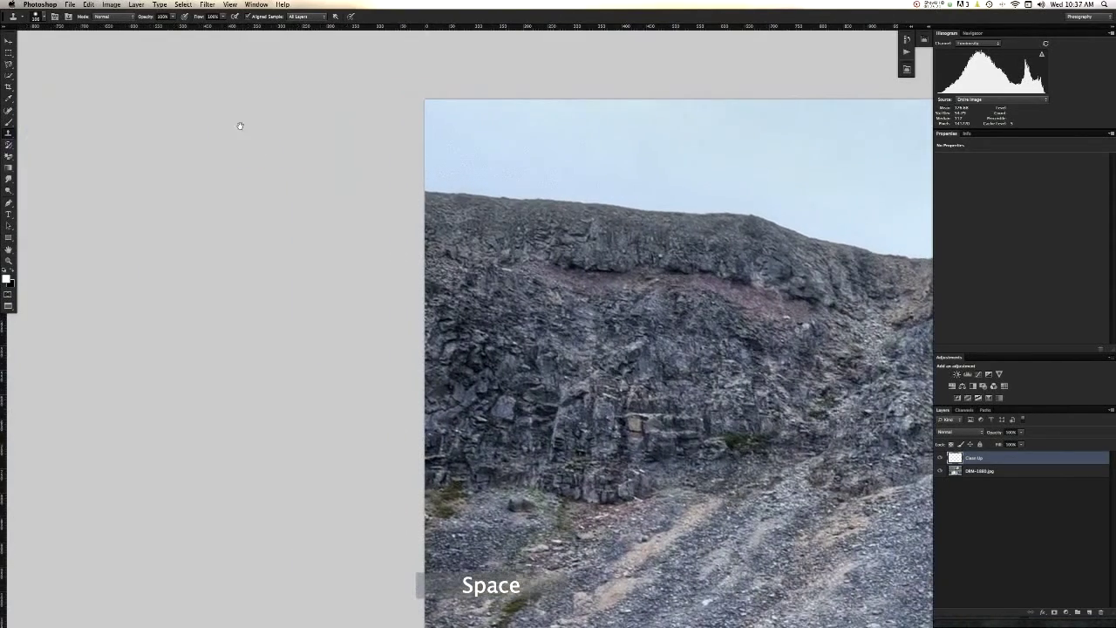
left_click_drag(601, 252, 523, 252)
left_click_drag(817, 319, 526, 276)
left_click_drag(895, 225, 781, 207)
left_click_drag(604, 179, 685, 182)
left_click(469, 164, "alt")
left_click(511, 154)
left_click_drag(515, 154, 583, 175)
left_click(581, 177, "alt")
left_click(623, 184)
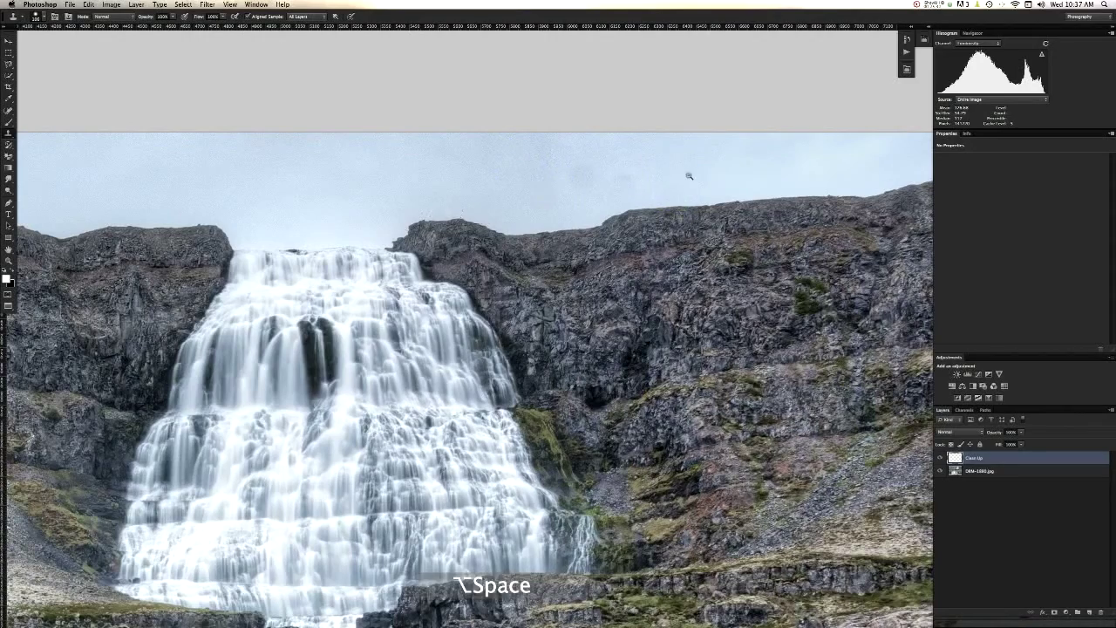
left_click_drag(688, 175, 667, 166)
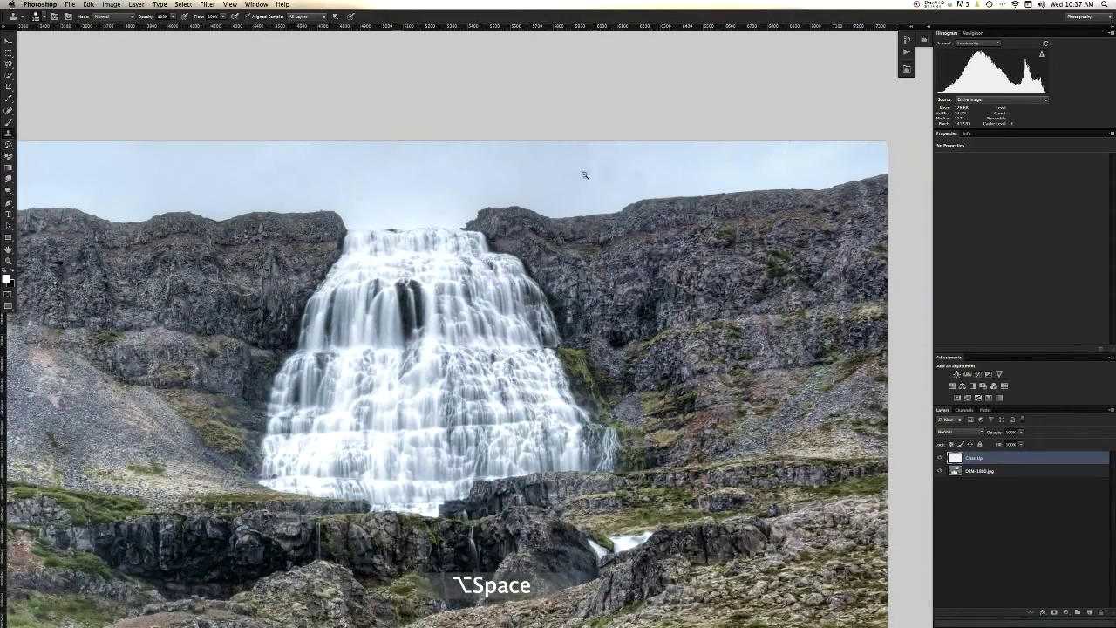
- Undo the recent clone strokes and clone clean sky over the elongated and small round spots beside the upper waterfall
left_click_drag(581, 174, 593, 168)
key("super+z")
key("alt+super+z")
key("alt+super+z")
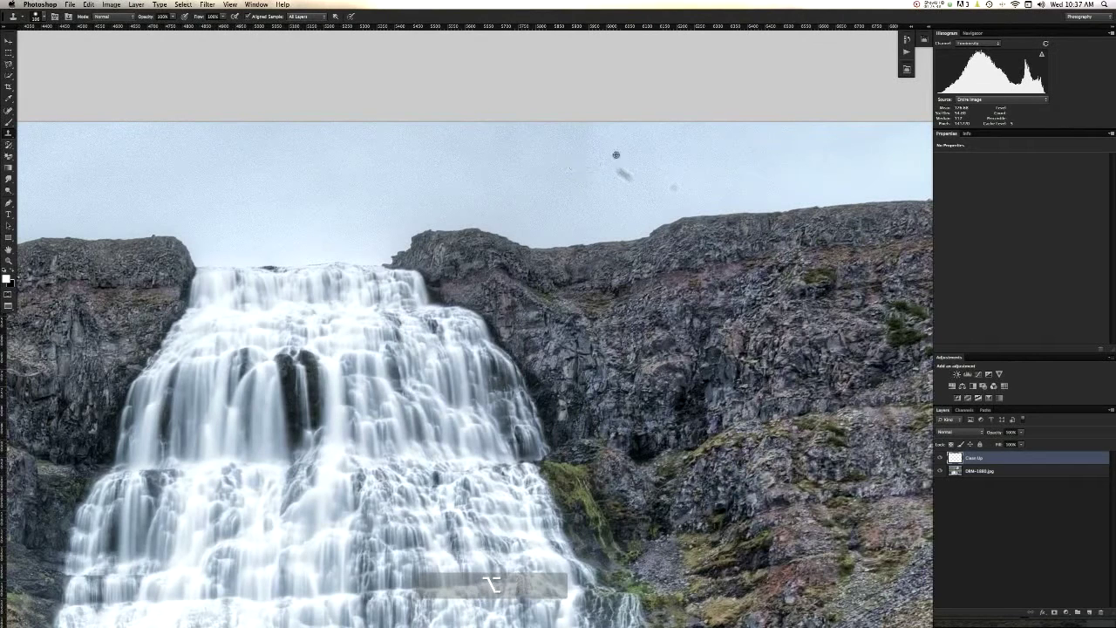
left_click(634, 161, "alt")
left_click(623, 173)
left_click(672, 186)
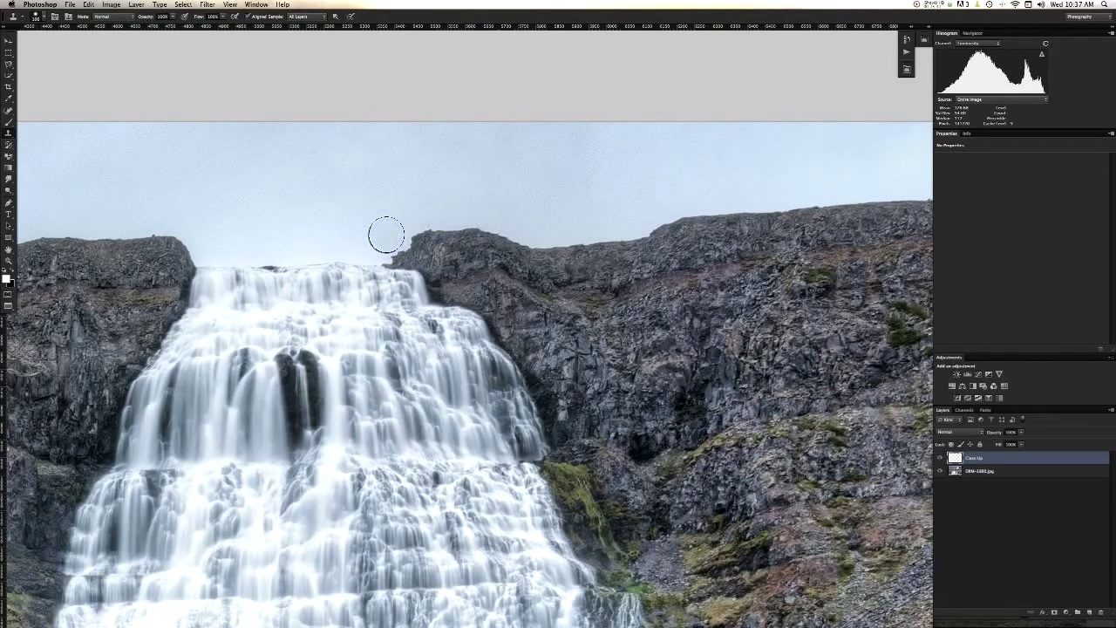
- Merge the clean-up layer into the image layer below and save the file
left_click_drag(130, 259, 102, 284)
left_click_drag(190, 257, 203, 258)
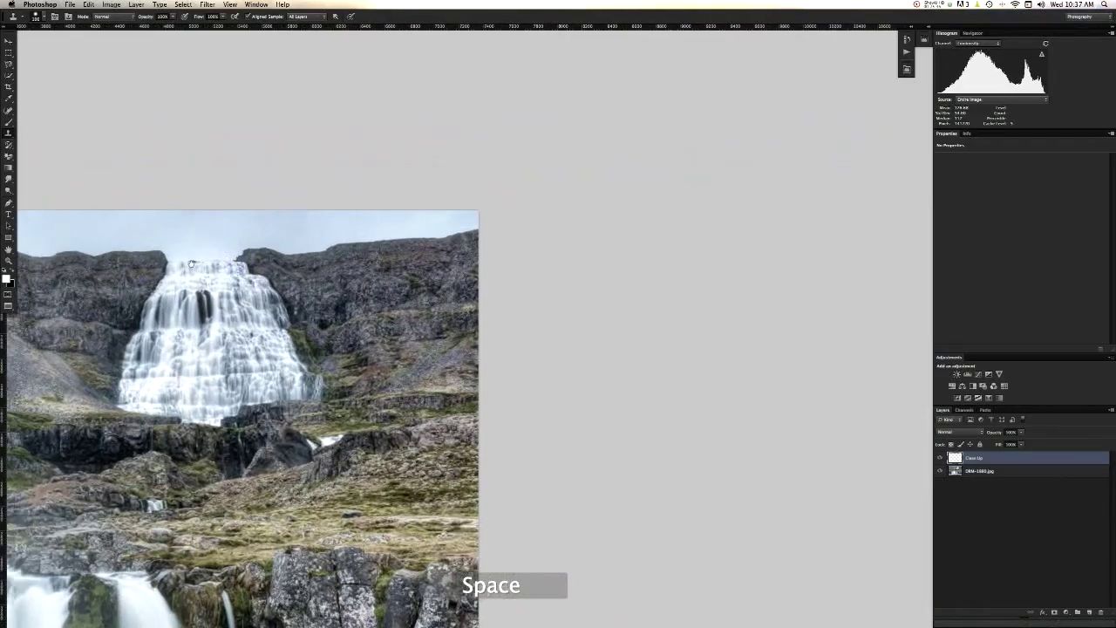
left_click_drag(144, 313, 318, 316)
left_click_drag(219, 331, 395, 213)
left_click_drag(250, 295, 341, 208)
left_click_drag(298, 296, 324, 280)
key("super+e")
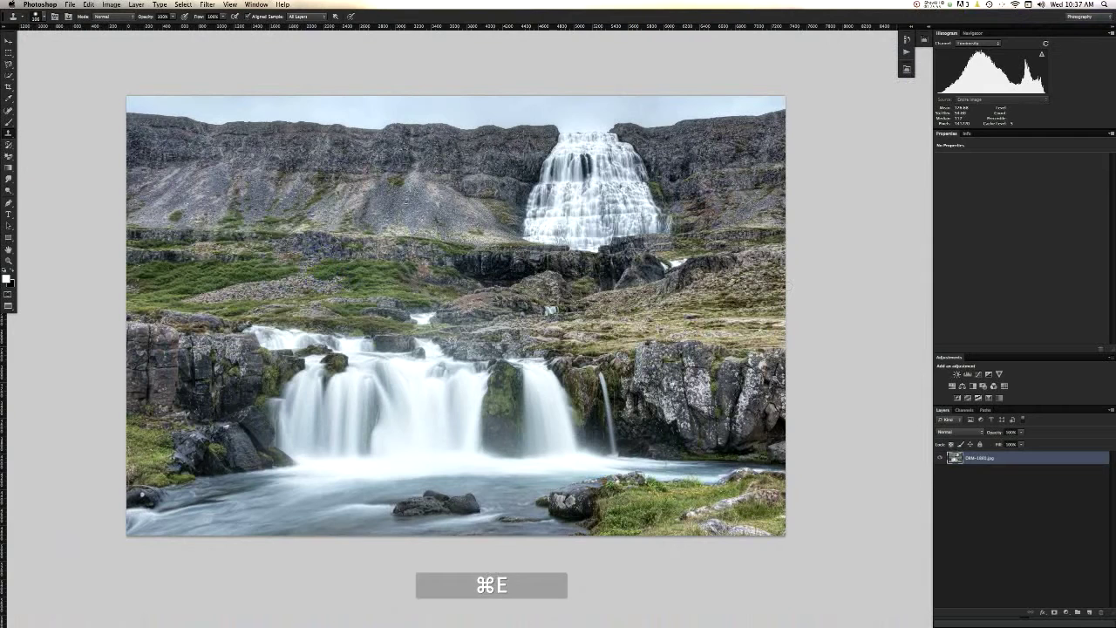
key("super+s")
- Duplicate the merged image layer and name the copy "Nik Color"
key("super+j")
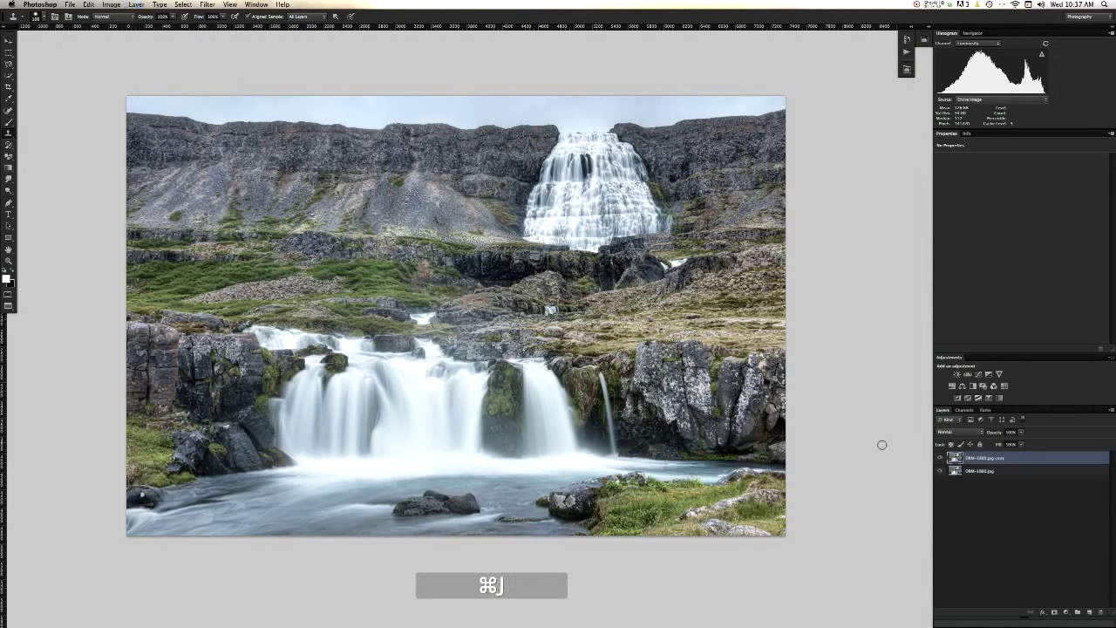
double_click(976, 459)
type("N")
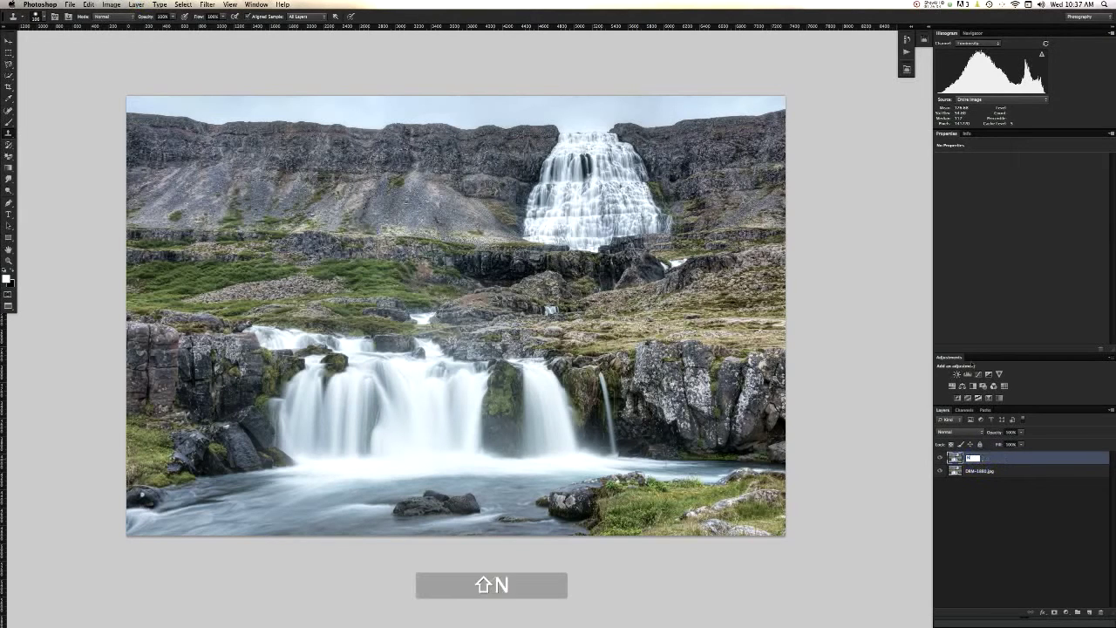
type("O Color")
key("Return")
- Open the Nik Color layer in the Color Efex Pro 4 filter
key("f")
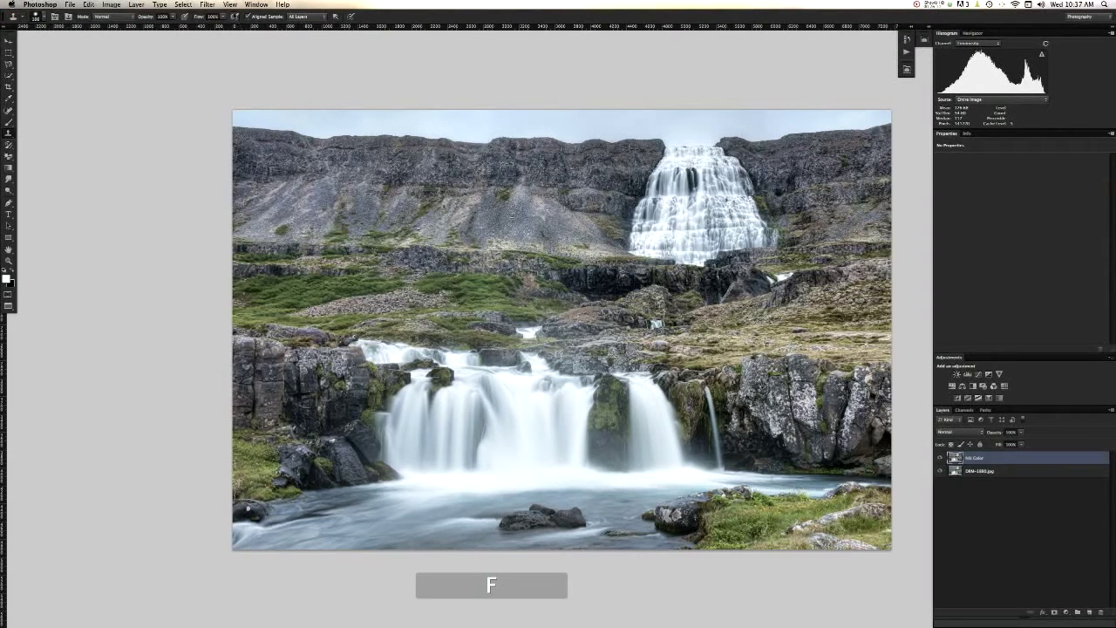
left_click(207, 5)
mouse_move(276, 200)
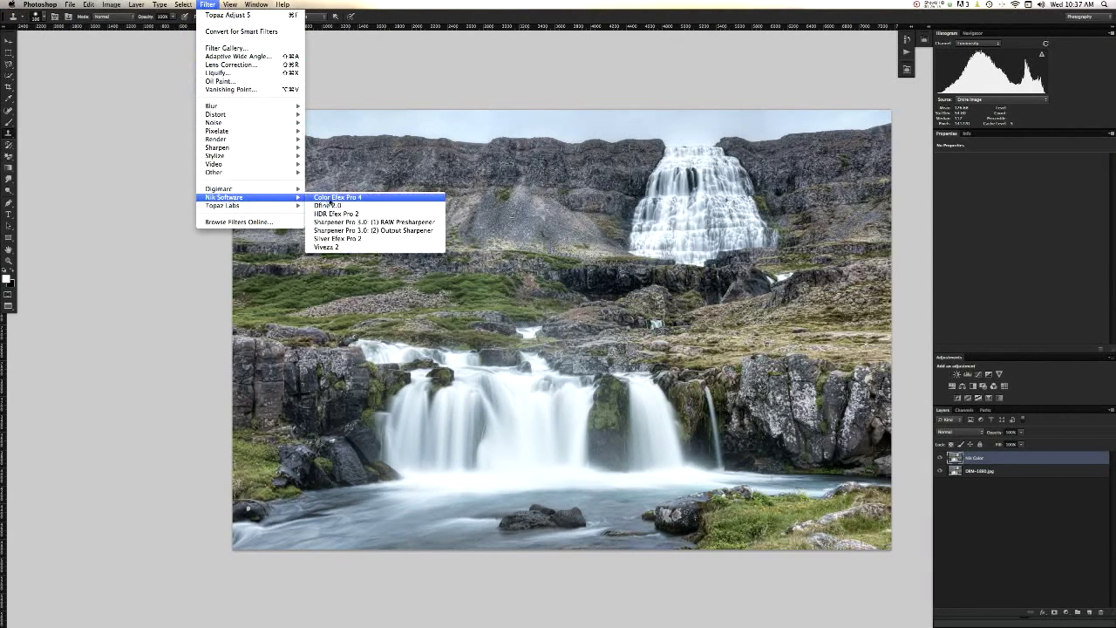
left_click(334, 199)
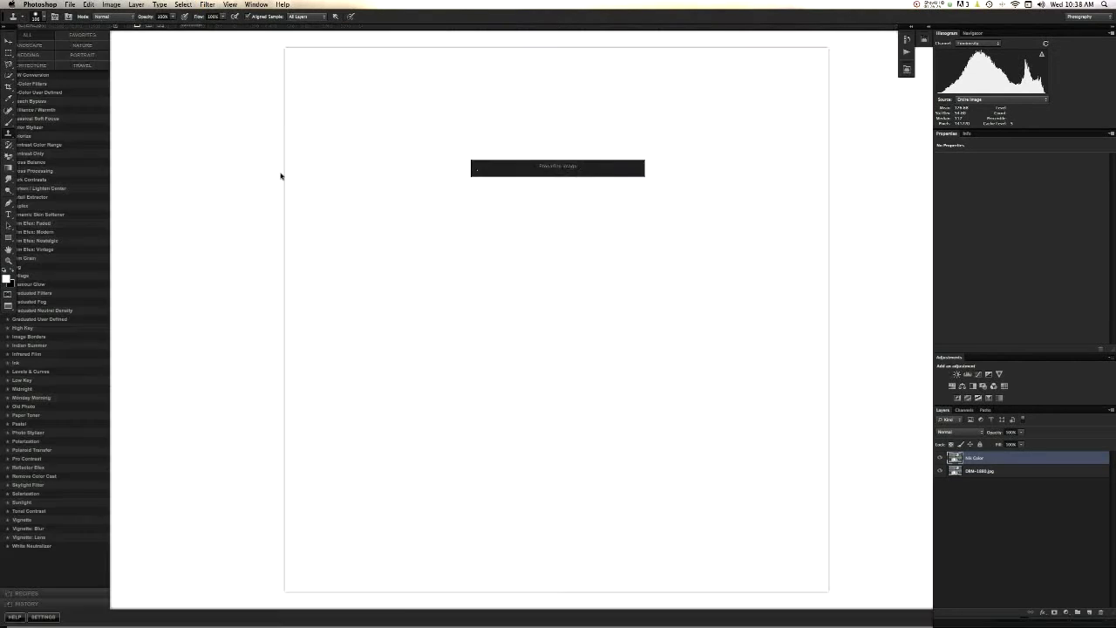
key("Return")
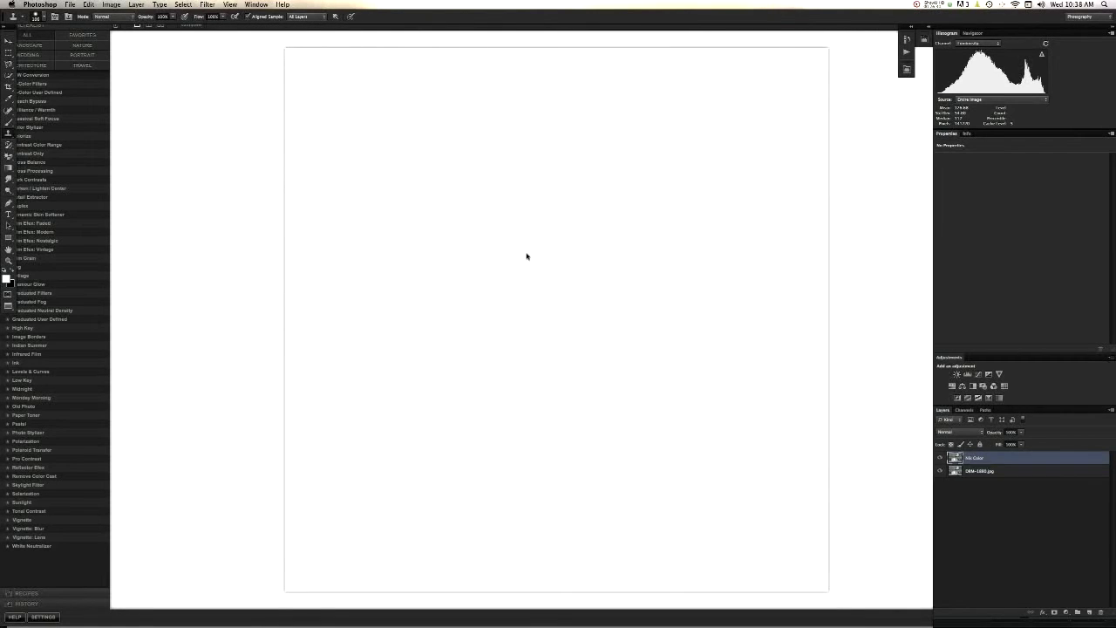
mouse_move(567, 615)
key("super+period")
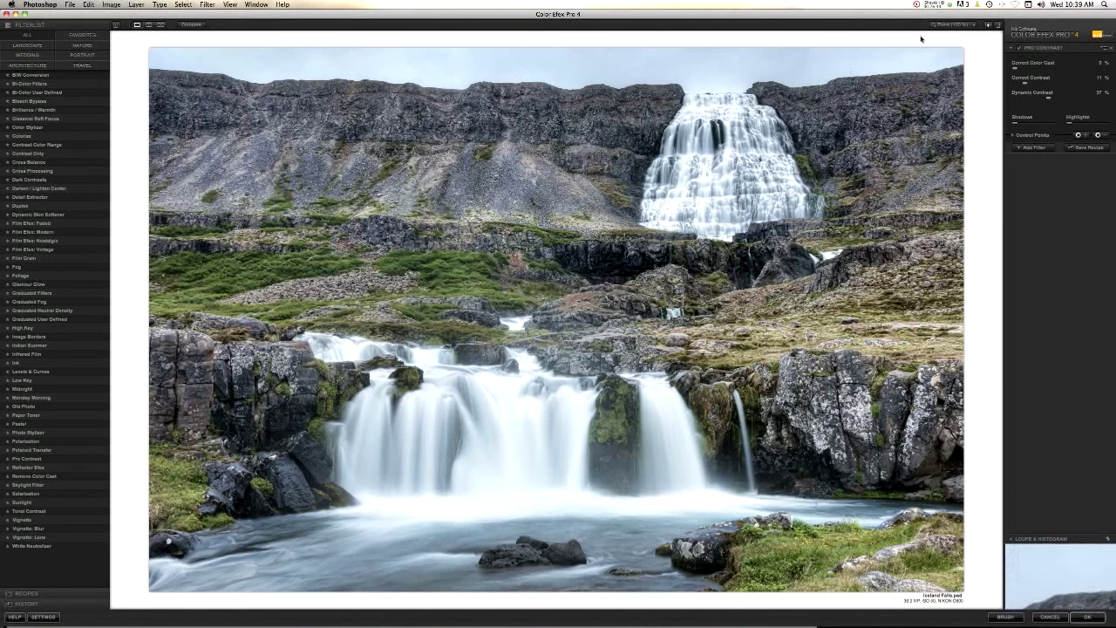
- Reset the Pro Contrast sliders, set Correct Color Cast to 3% and Dynamic Contrast to 27%, and raise Correct Contrast moderately
left_click_drag(1025, 84, 992, 97)
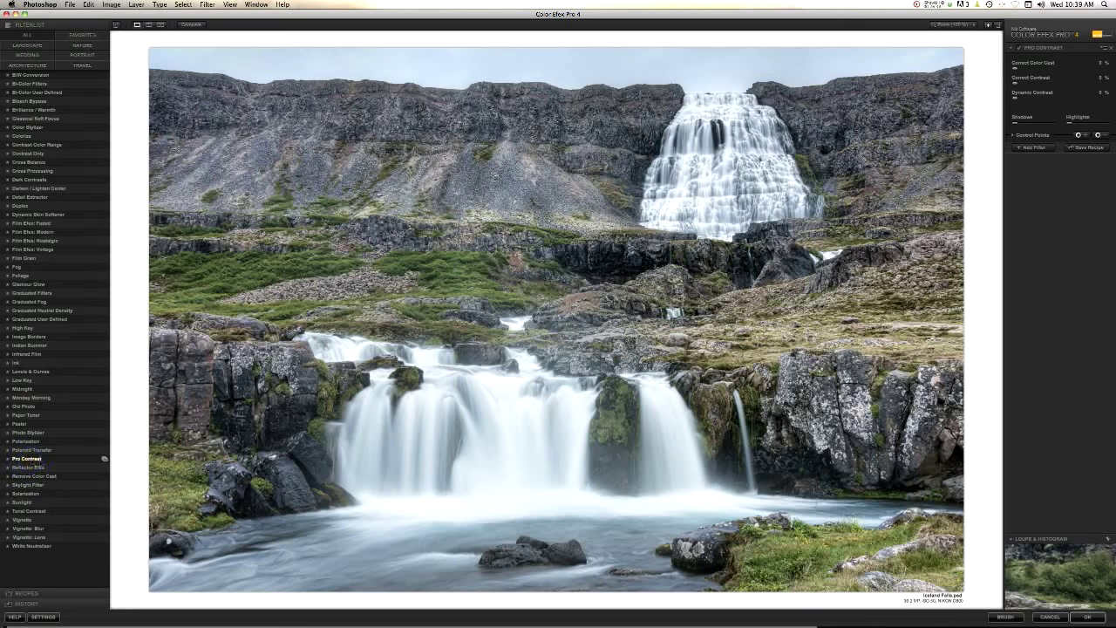
left_click(1031, 69)
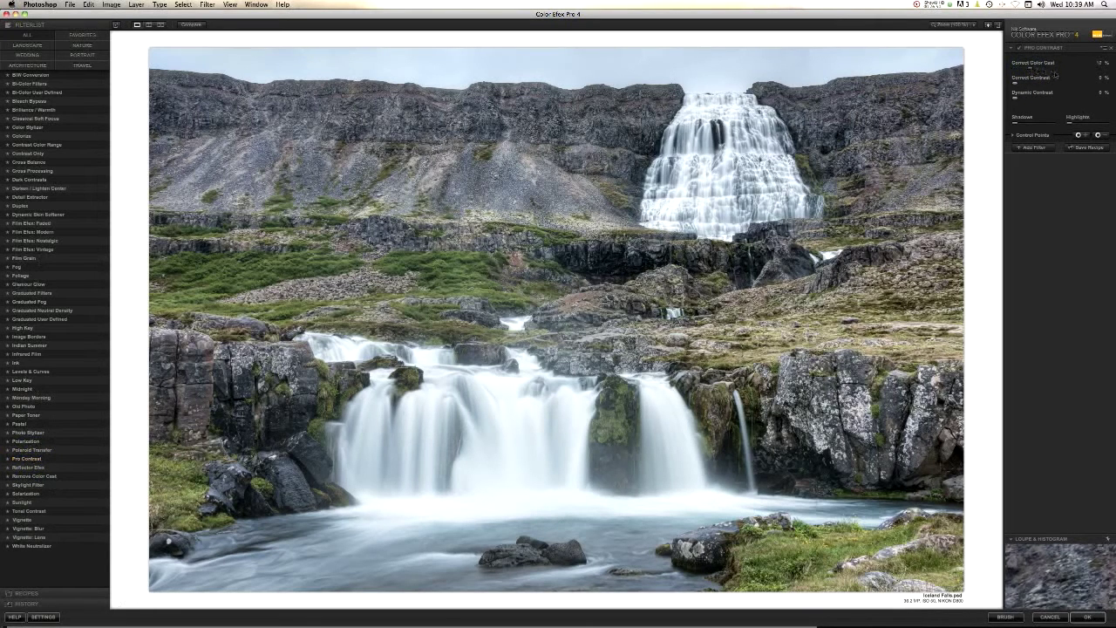
left_click(1061, 69)
left_click_drag(1028, 70, 1010, 74)
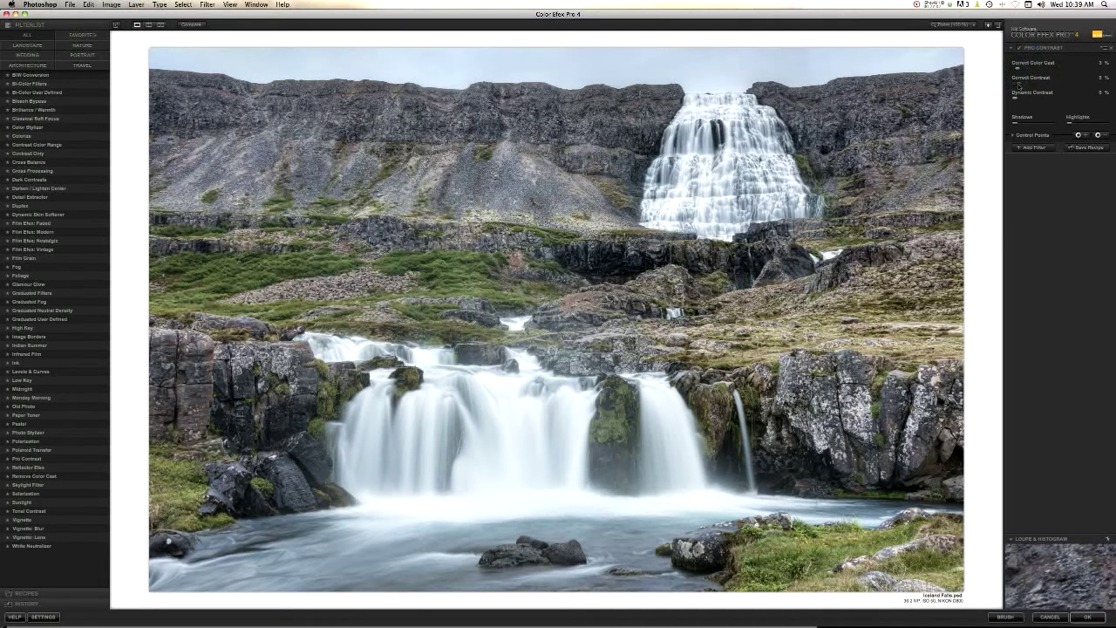
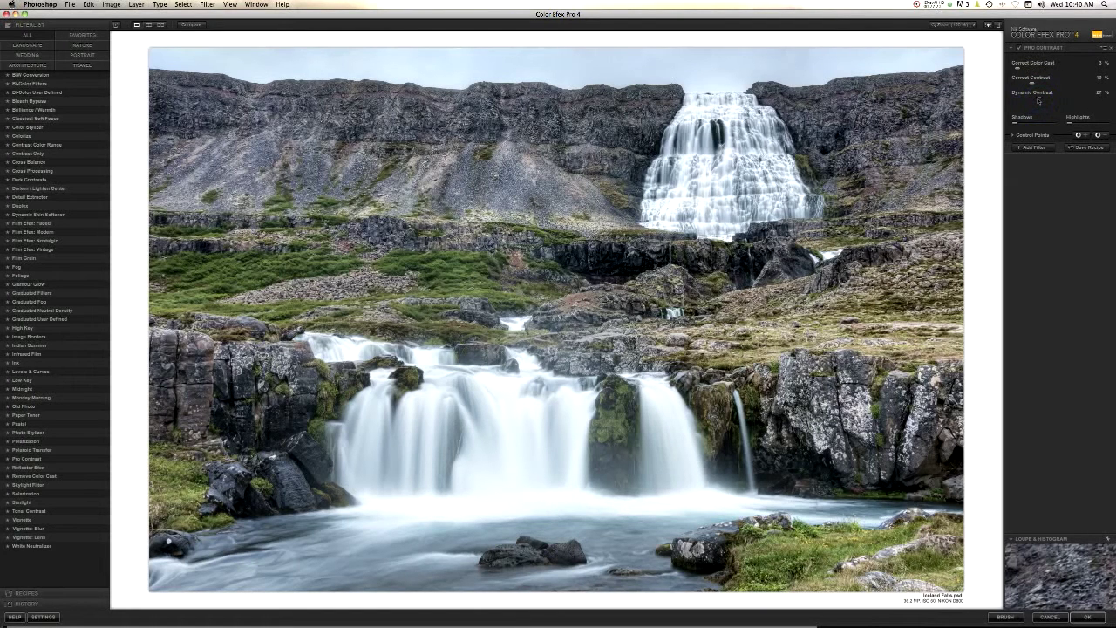
- Try a Darken/Lighten Center filter with its center placed mid-image and at the base of the upper waterfall
left_click(1032, 149)
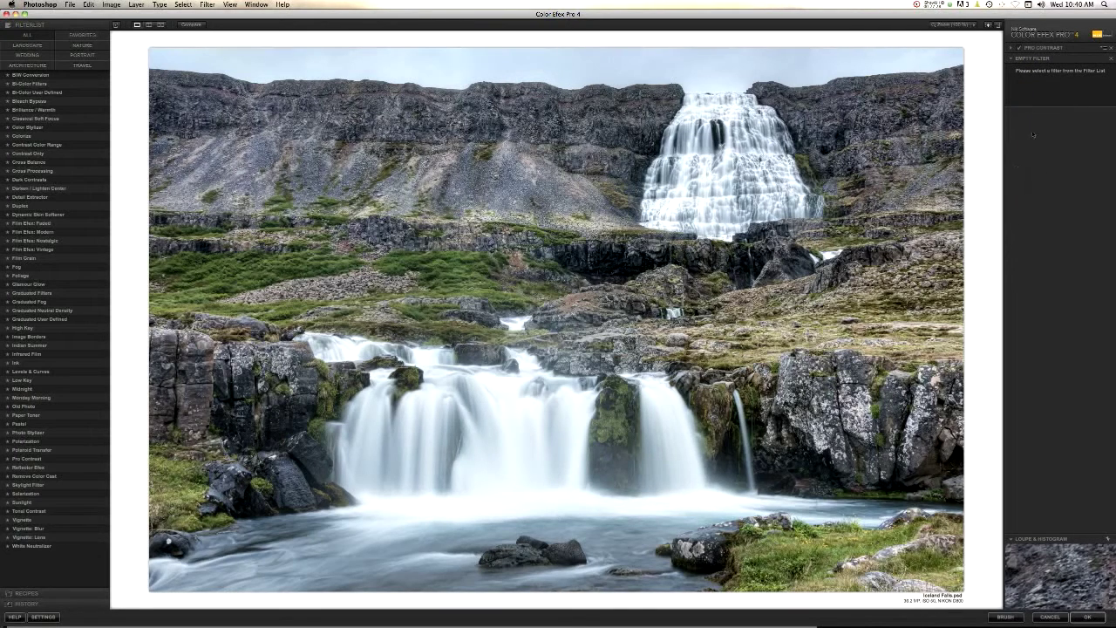
left_click(42, 189)
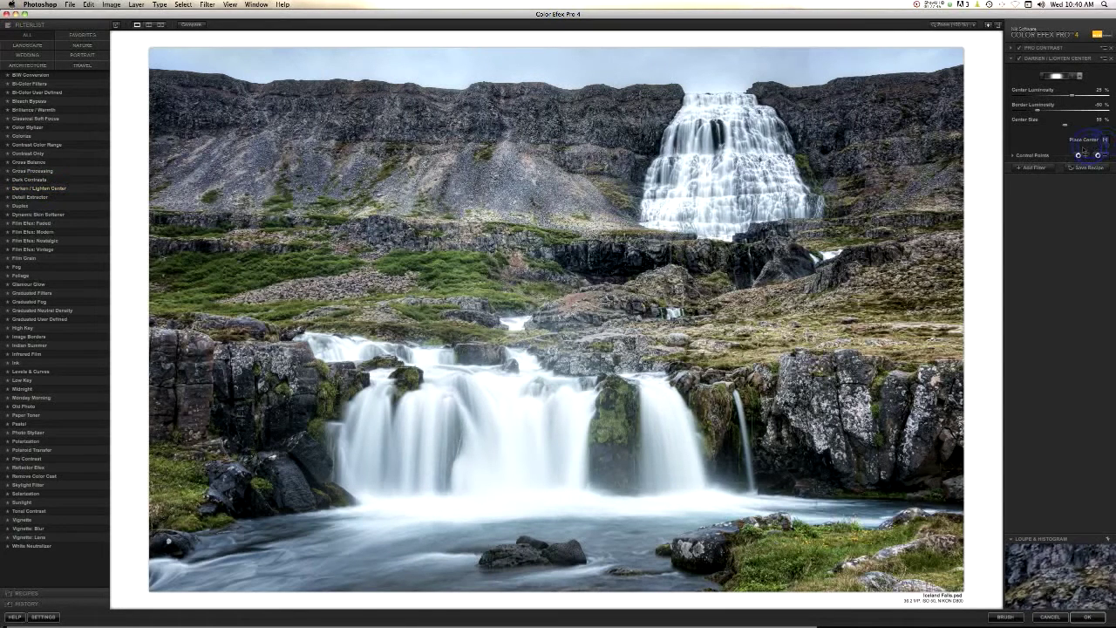
left_click(602, 294)
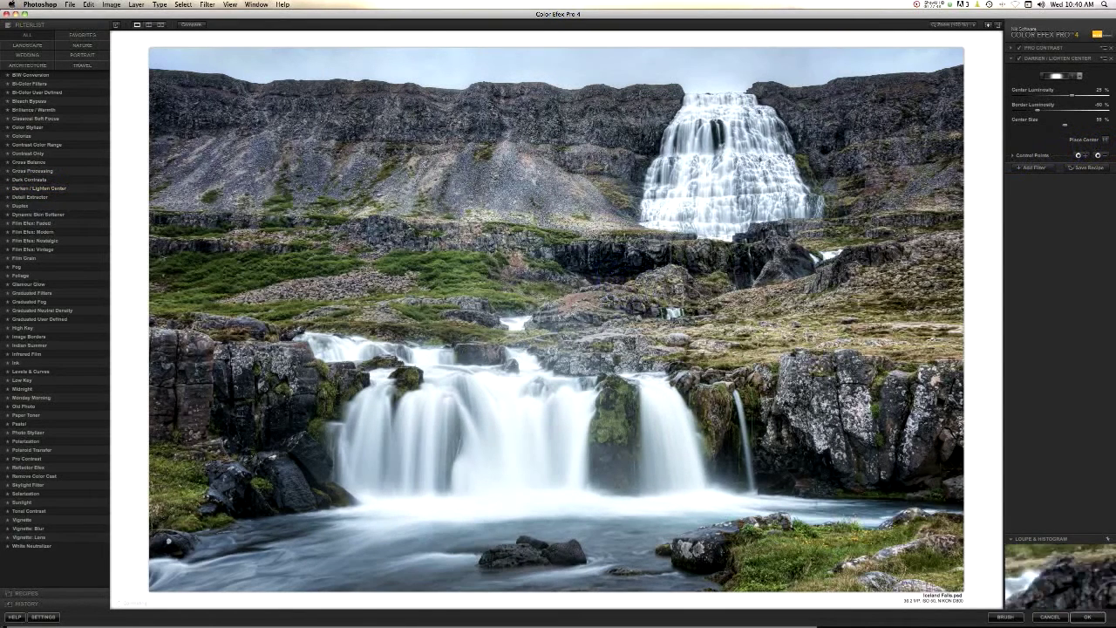
left_click(1105, 139)
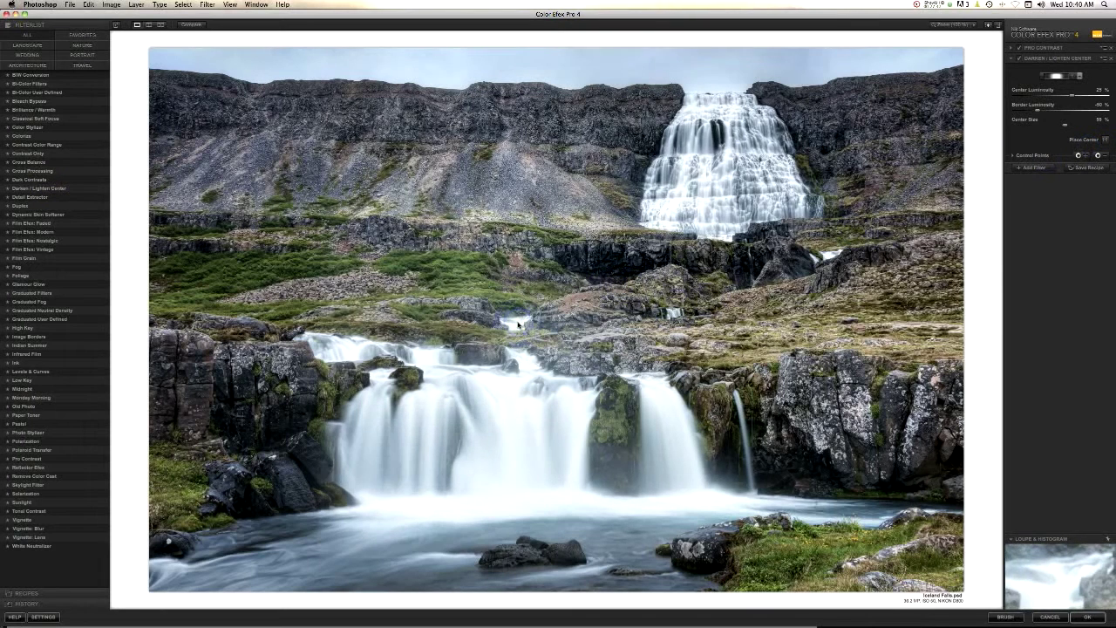
left_click(1105, 140)
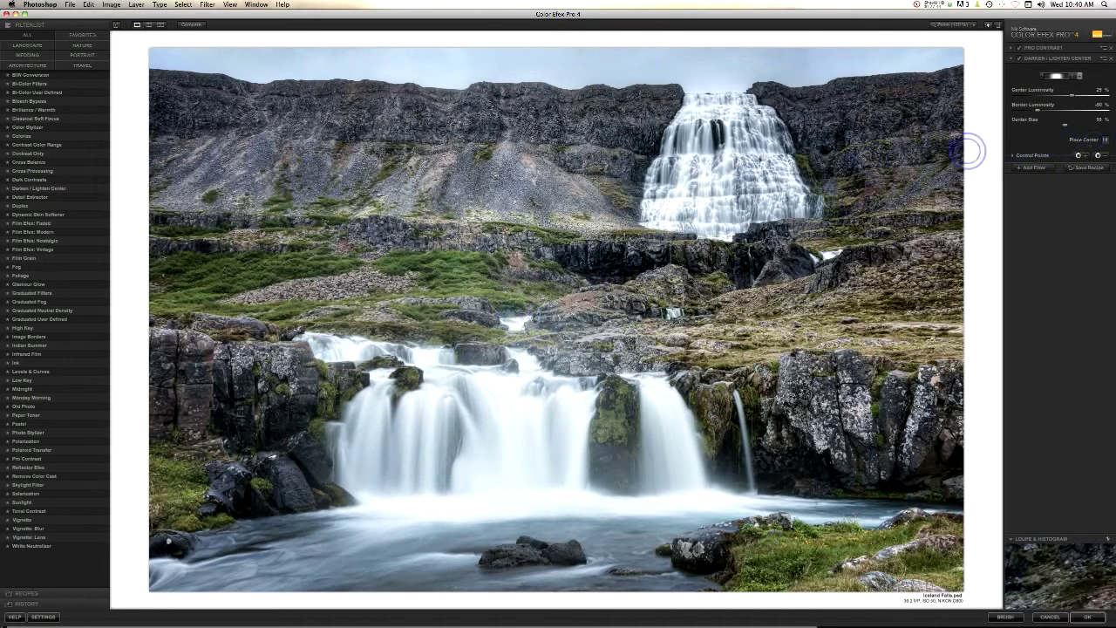
left_click(688, 225)
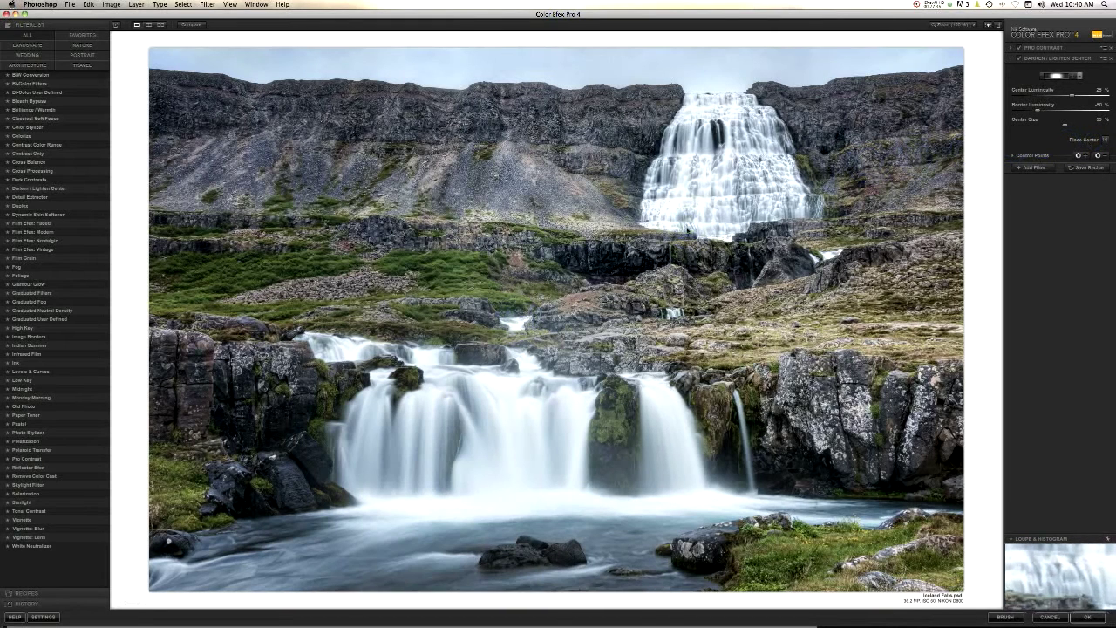
- Try a larger center size, a center in the middle ground, and gentler center and border luminosity with the border at -40%
left_click(1091, 125)
left_click(1106, 138)
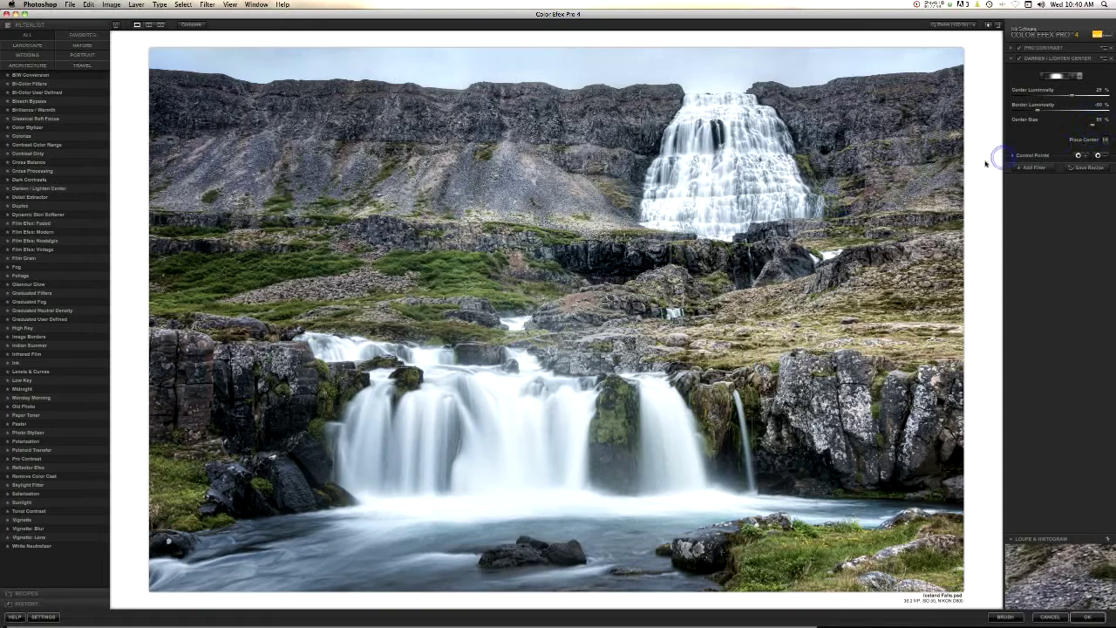
left_click(551, 305)
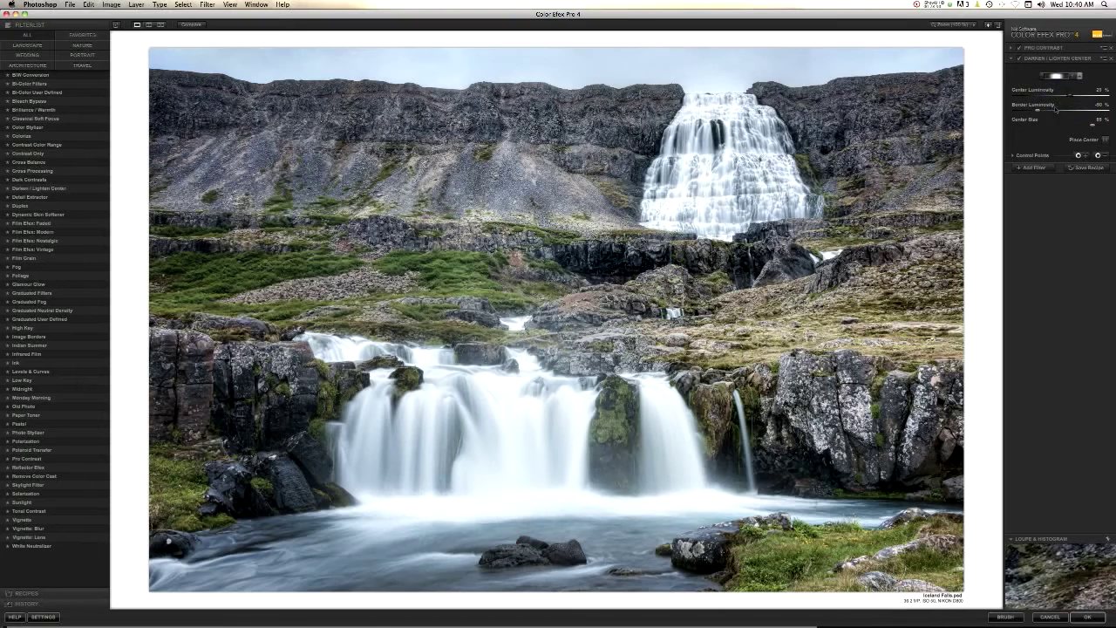
left_click_drag(1056, 112, 1064, 112)
- Try control points on the upper and lower waterfalls and remove the Darken/Lighten Center filter
left_click(1078, 156)
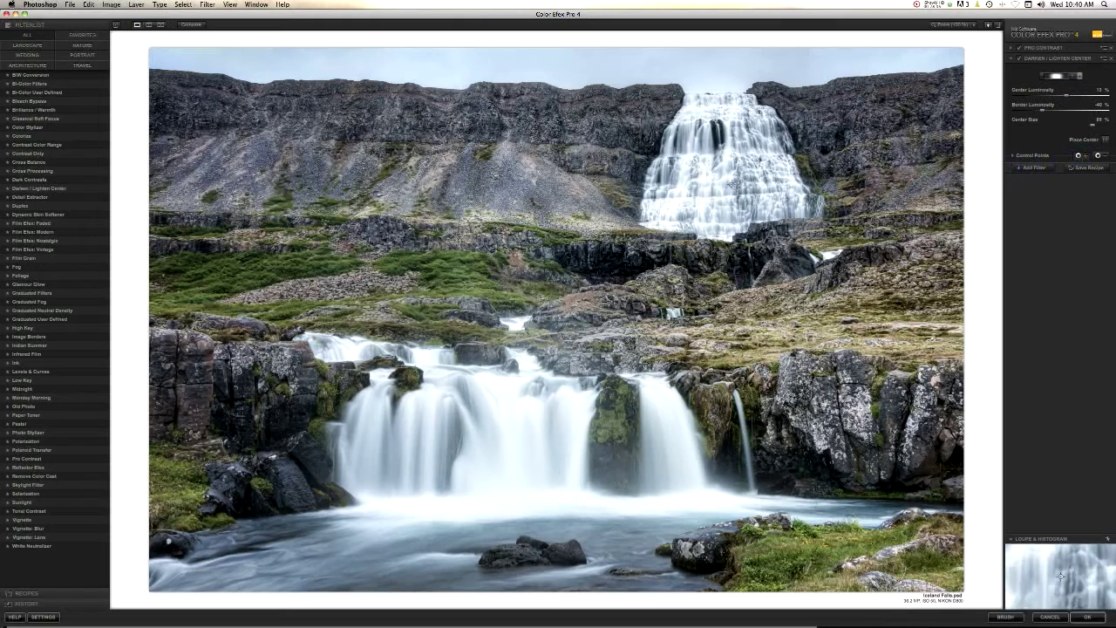
left_click(703, 206)
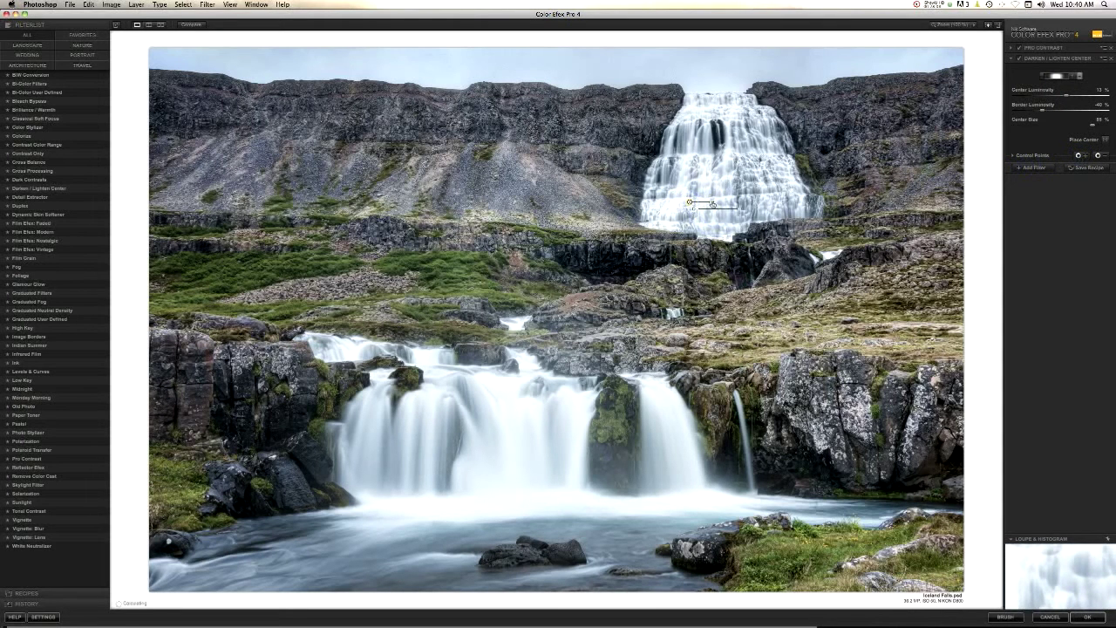
left_click_drag(709, 203, 714, 204)
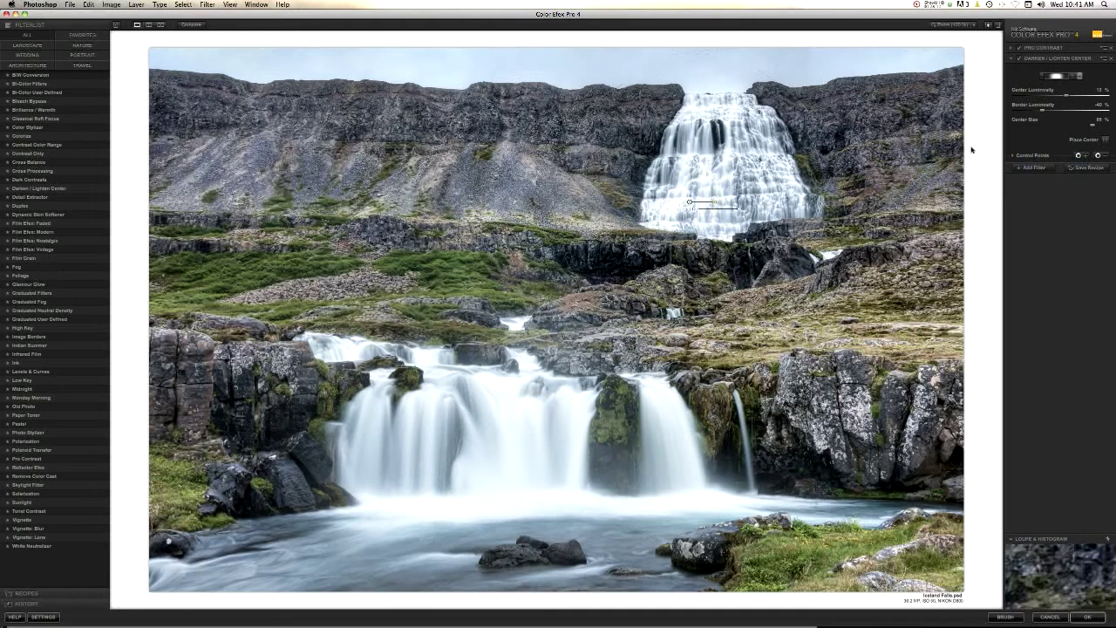
left_click(1081, 155)
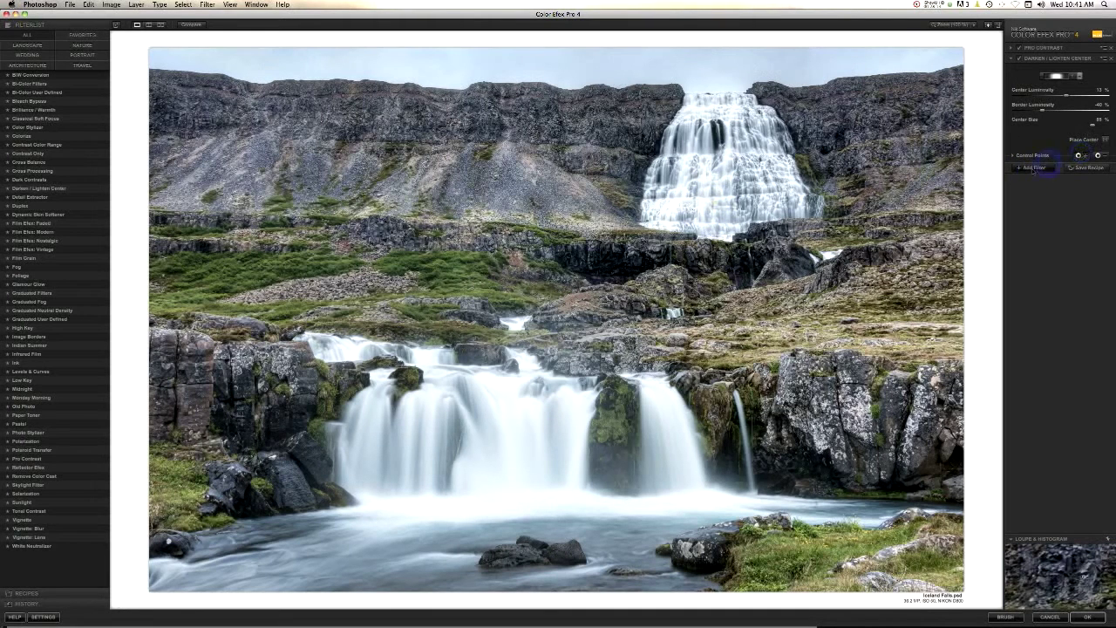
left_click(490, 424)
left_click_drag(508, 420, 513, 420)
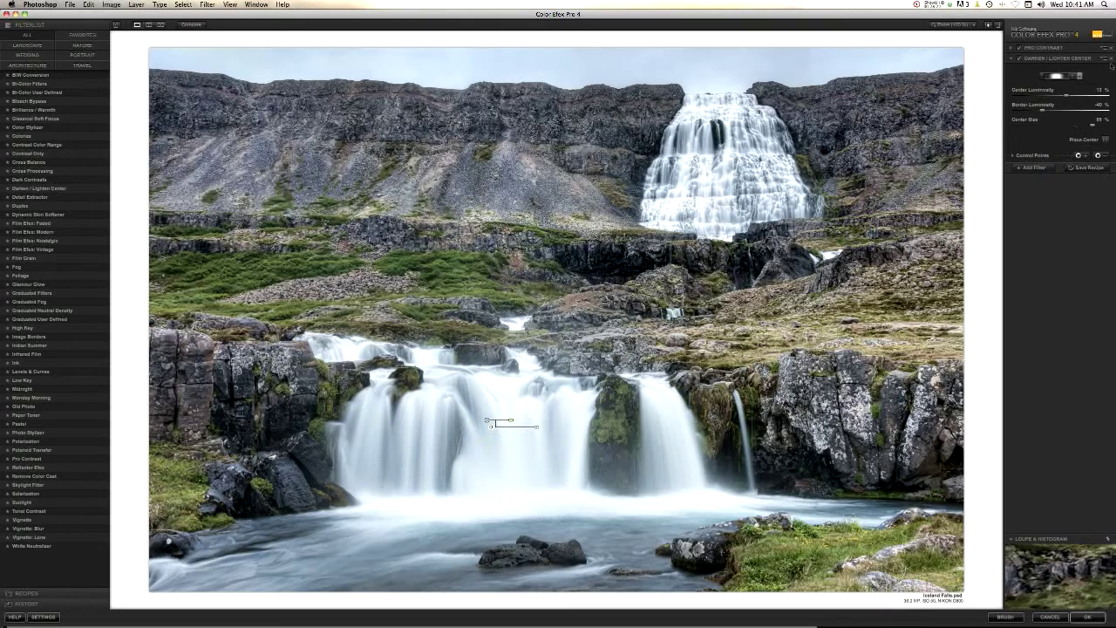
left_click(1111, 58)
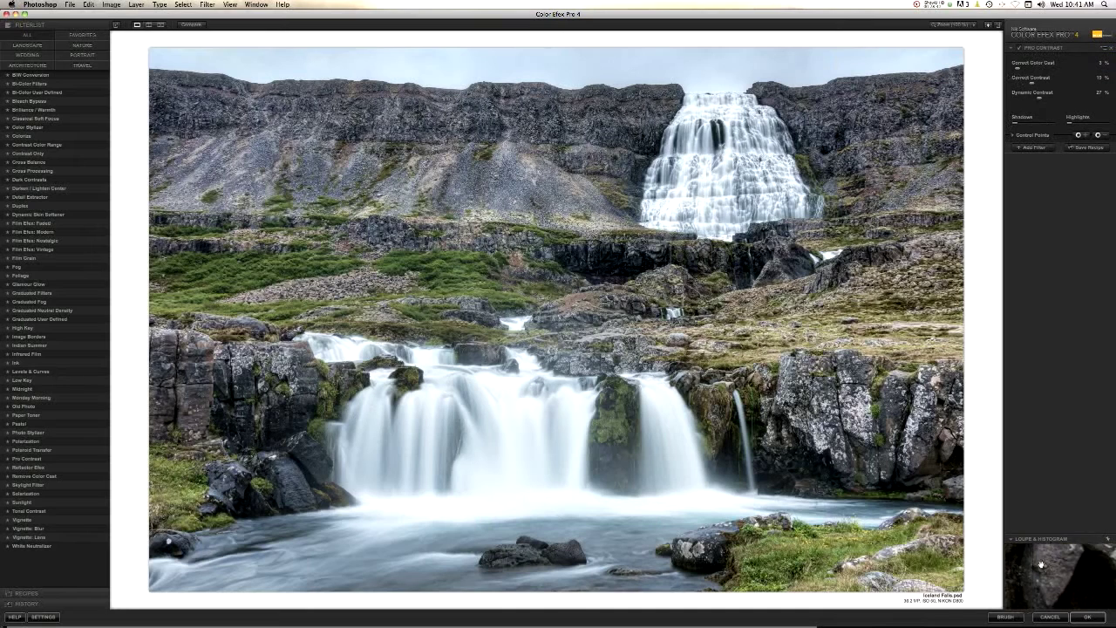
- Apply the Pro Contrast filter and compare the image with and without the Nik Color layer
left_click(1085, 617)
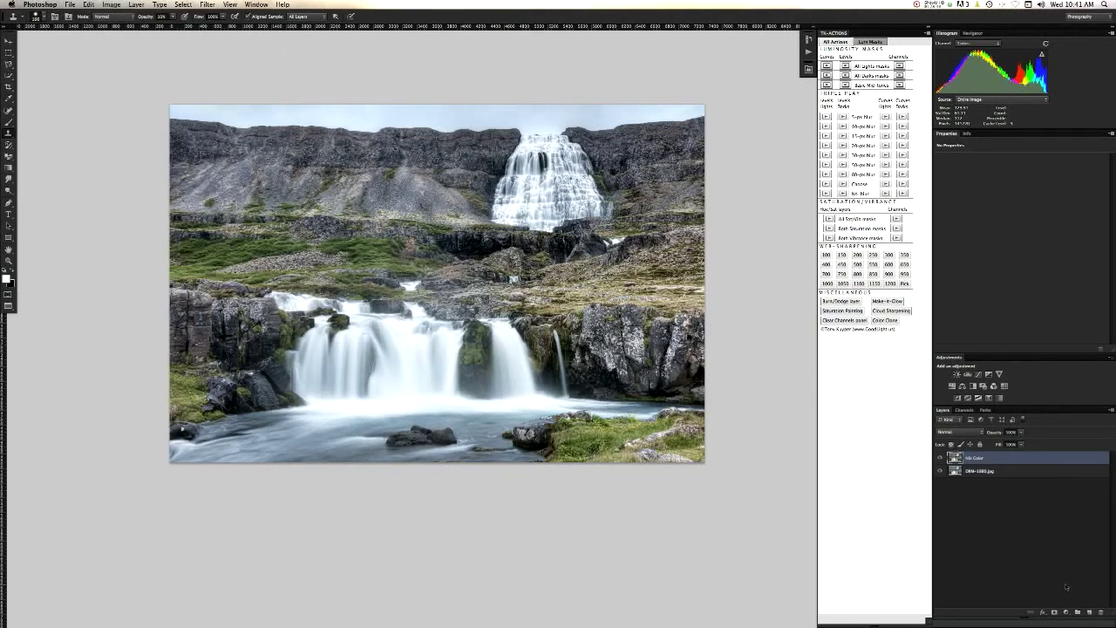
left_click(940, 457)
left_click(941, 458)
left_click(940, 457)
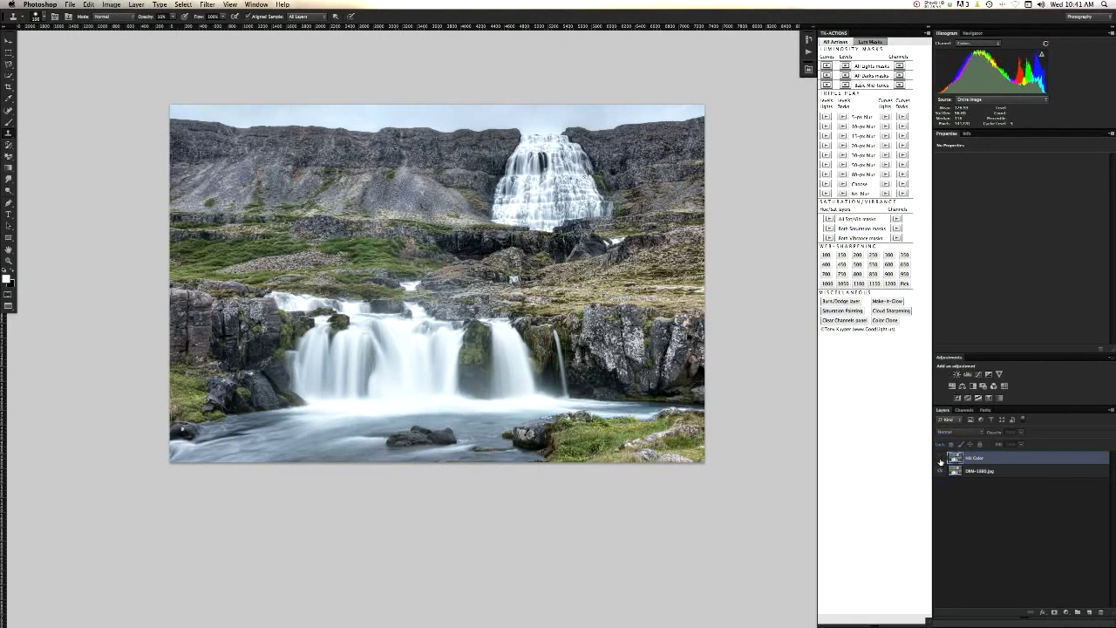
left_click(940, 458)
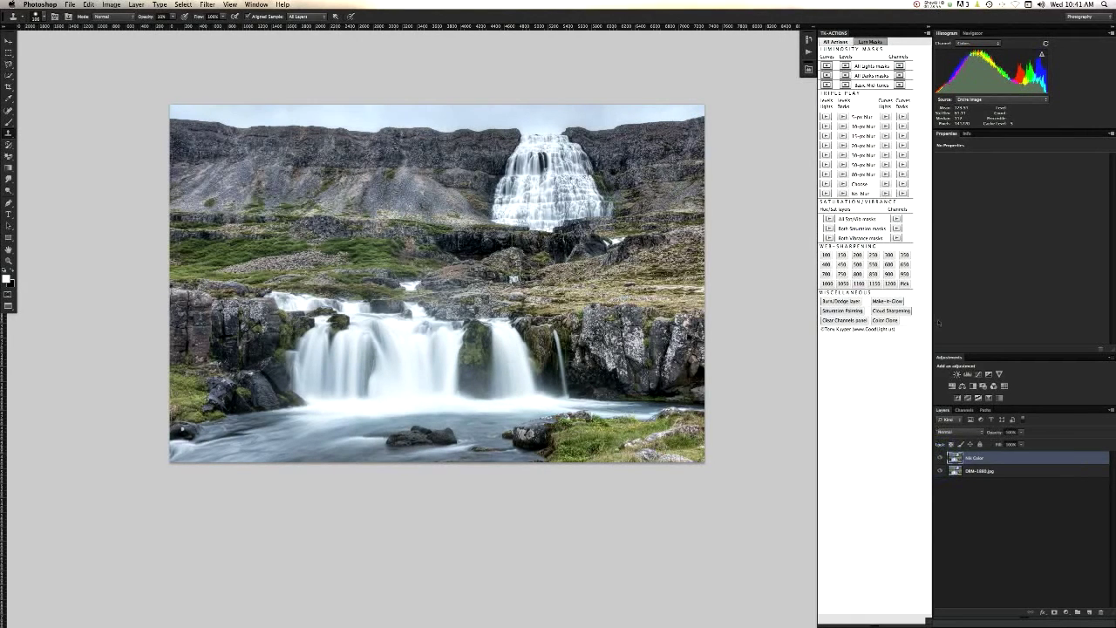
left_click(940, 458)
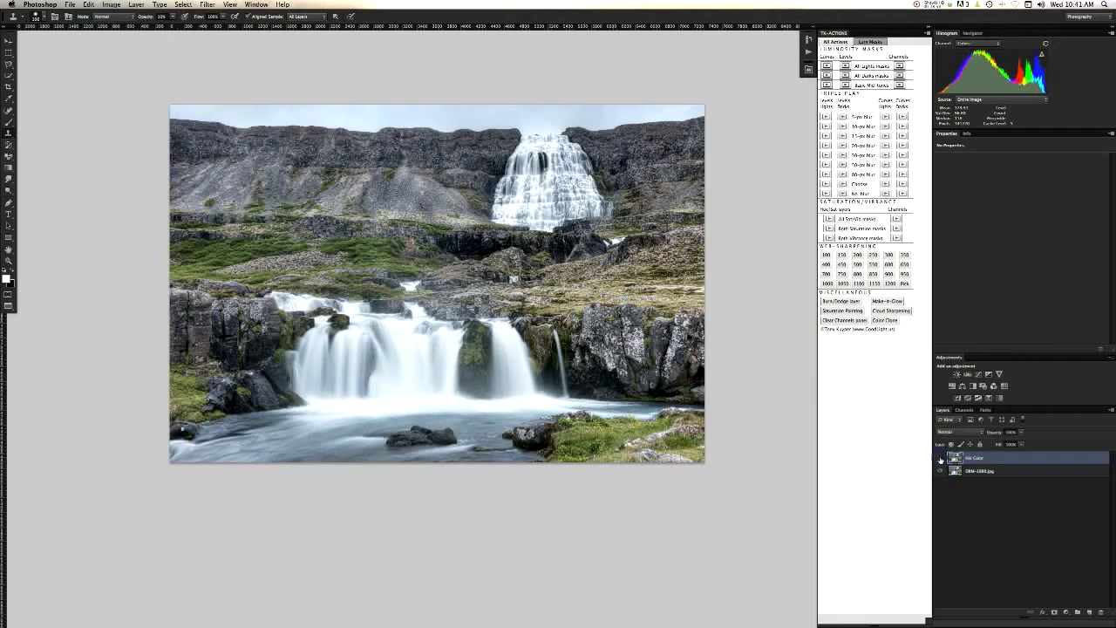
left_click(940, 458)
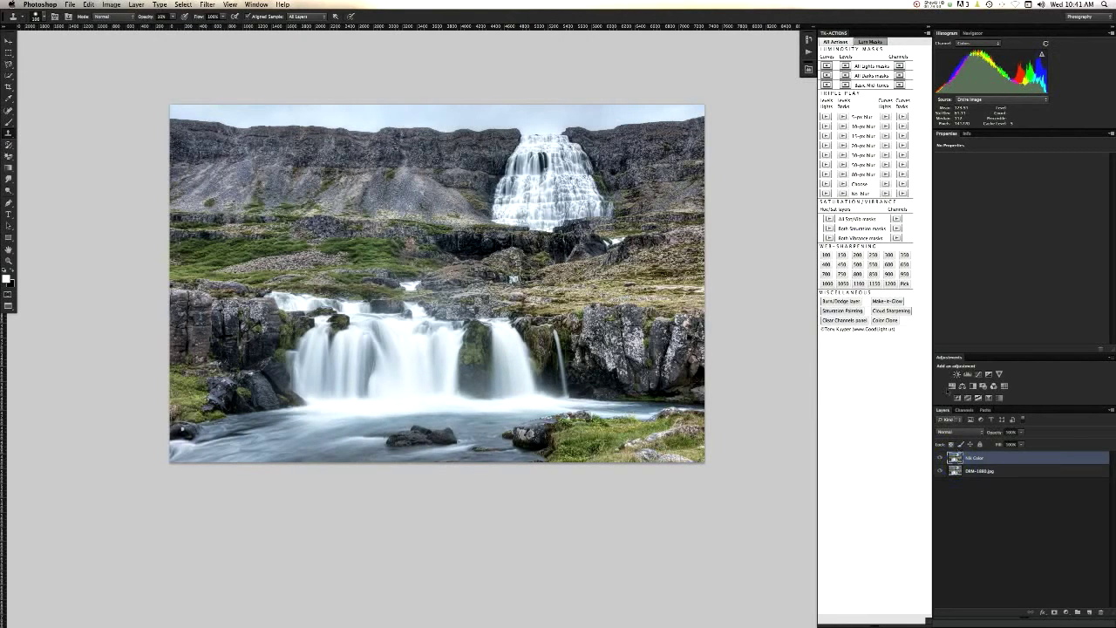
- Add a white layer mask to the Nik Color layer
key("super+m")
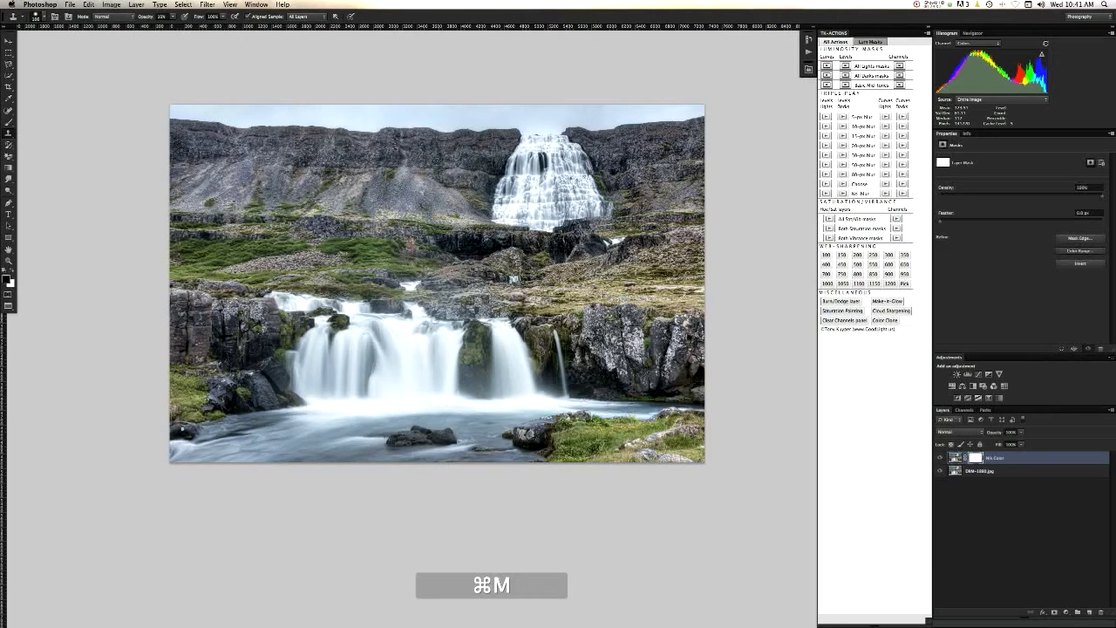
- Paint black on the Nik Color layer mask over both waterfalls and the river with the brush at 20% and 60% opacity
key("b")
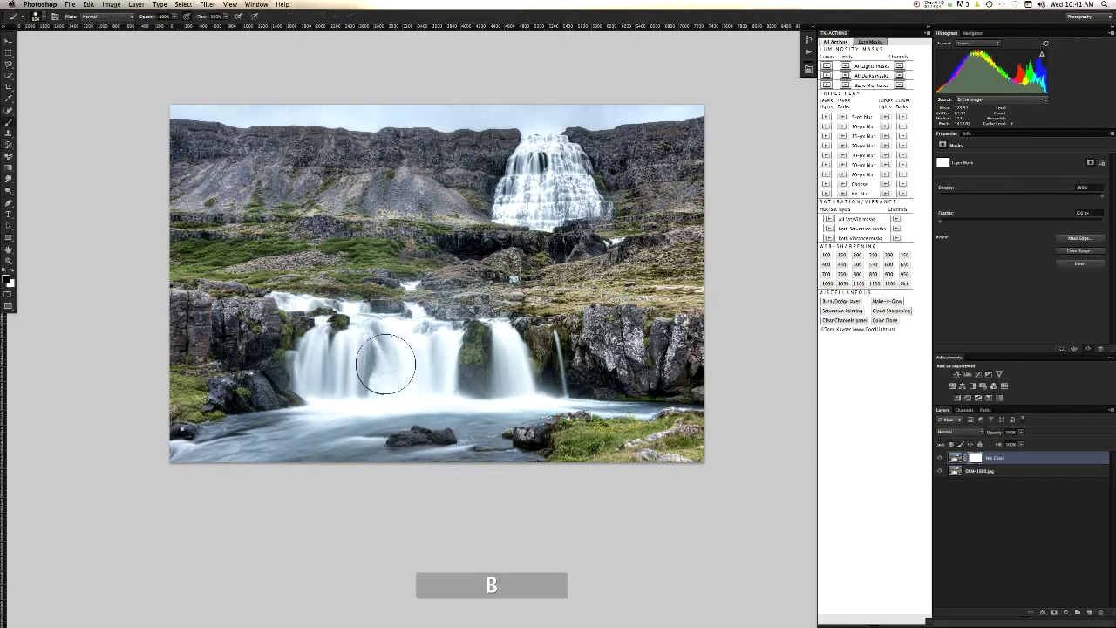
key("2")
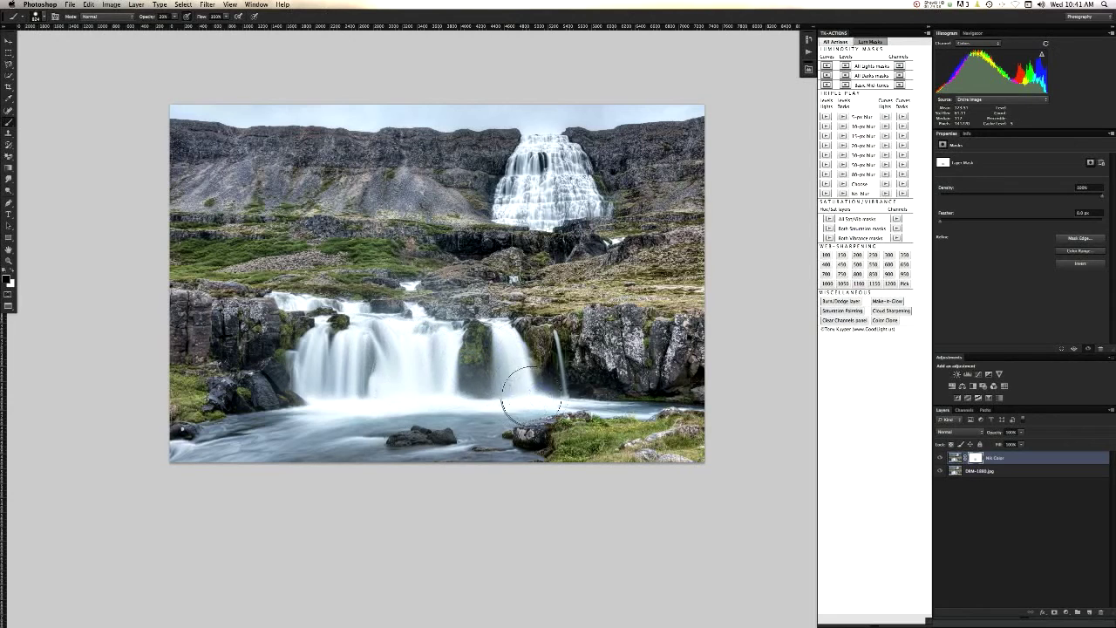
mouse_move(344, 343)
left_mouse_down()
mouse_move(347, 326)
mouse_move(335, 328)
left_mouse_up()
mouse_move(454, 371)
left_mouse_down()
mouse_move(446, 404)
mouse_move(279, 425)
mouse_move(265, 446)
mouse_move(182, 470)
mouse_move(371, 454)
left_mouse_up()
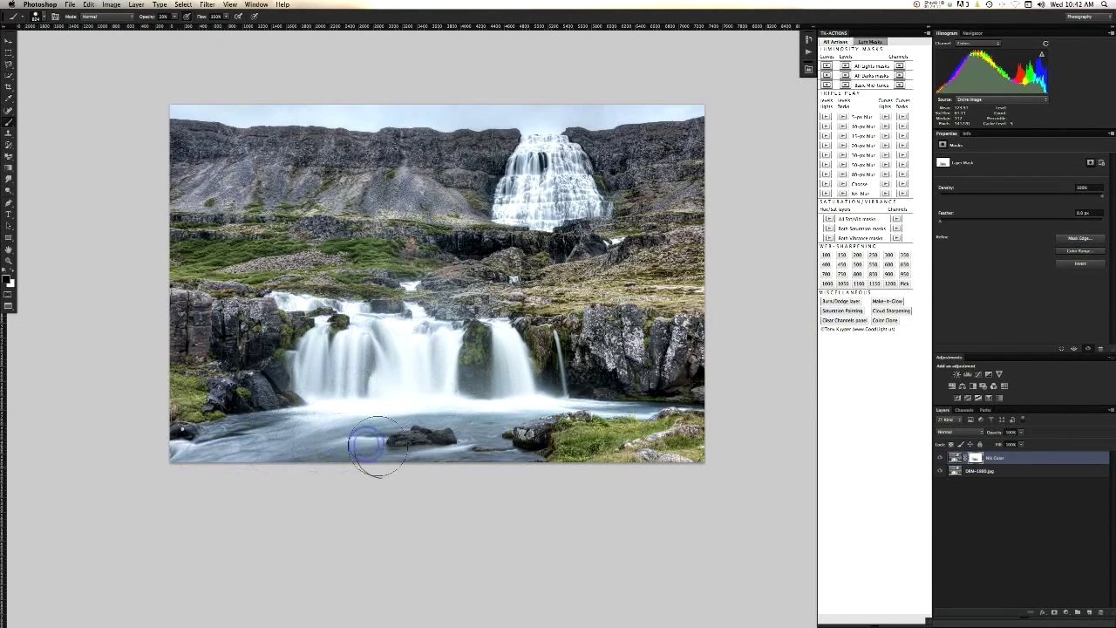
mouse_move(529, 207)
left_mouse_down()
mouse_move(563, 190)
mouse_move(552, 202)
mouse_move(540, 192)
mouse_move(552, 186)
mouse_move(550, 166)
mouse_move(557, 208)
left_mouse_up()
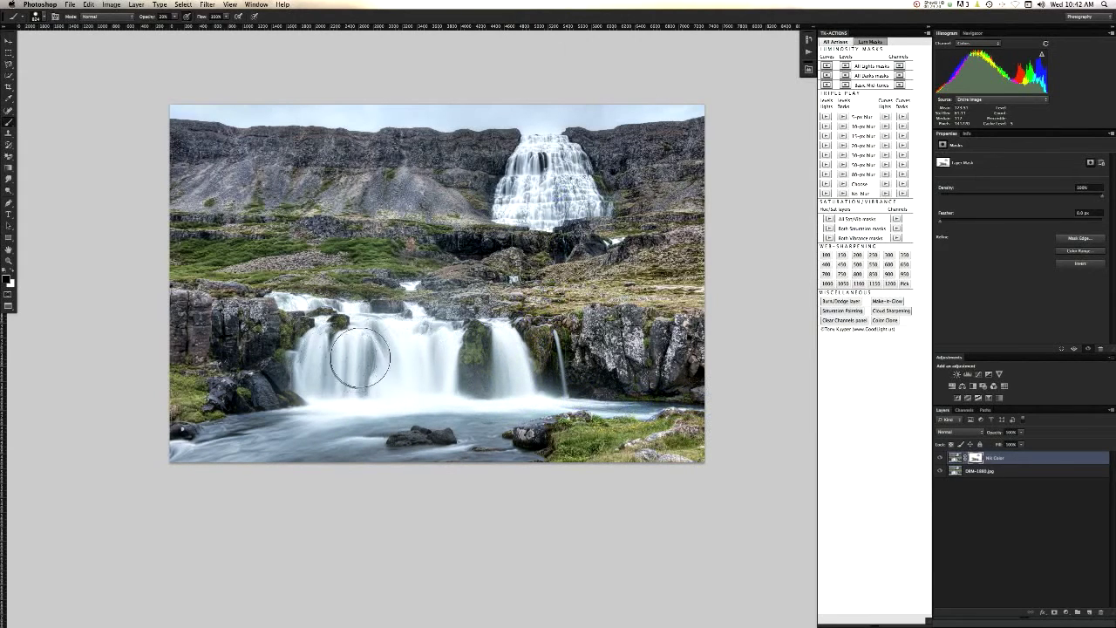
key("6")
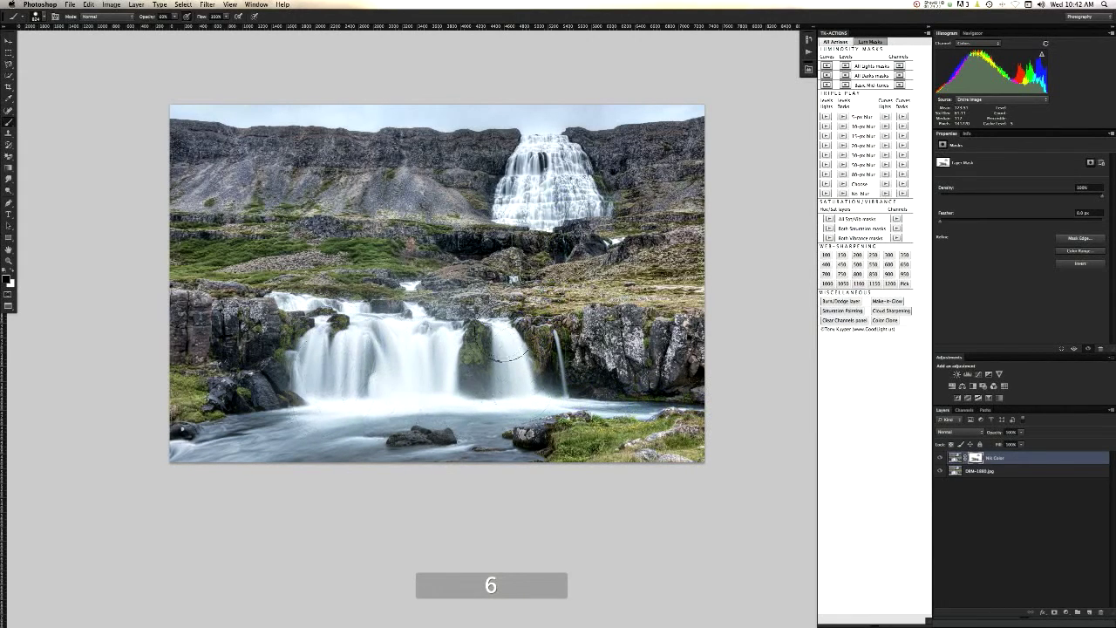
- Set the histogram's channel to Luminosity
left_click(968, 43)
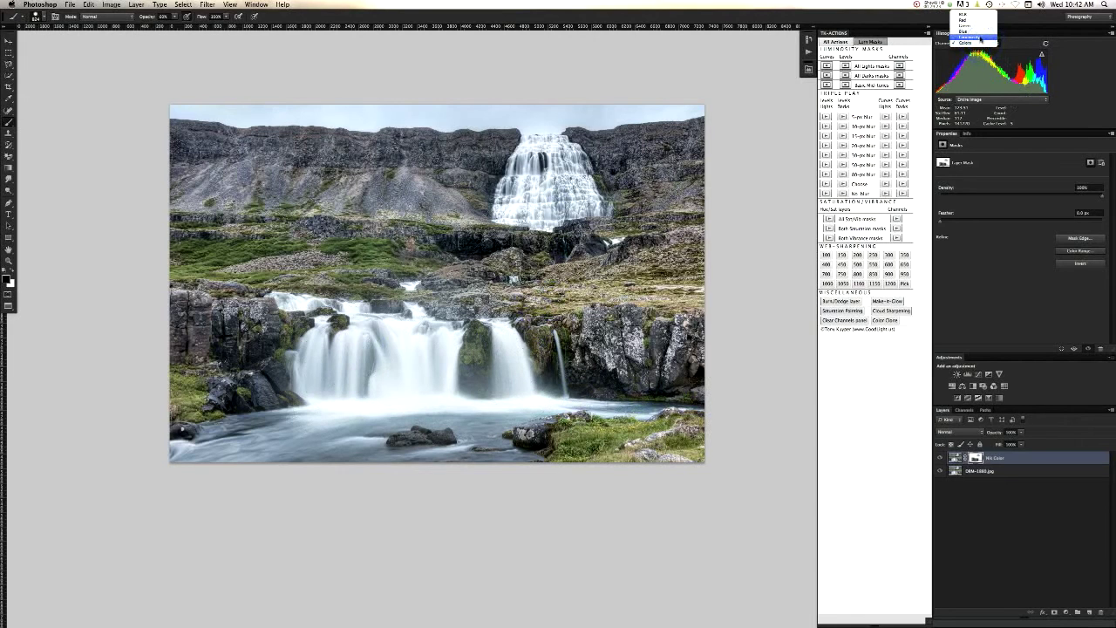
left_click(975, 37)
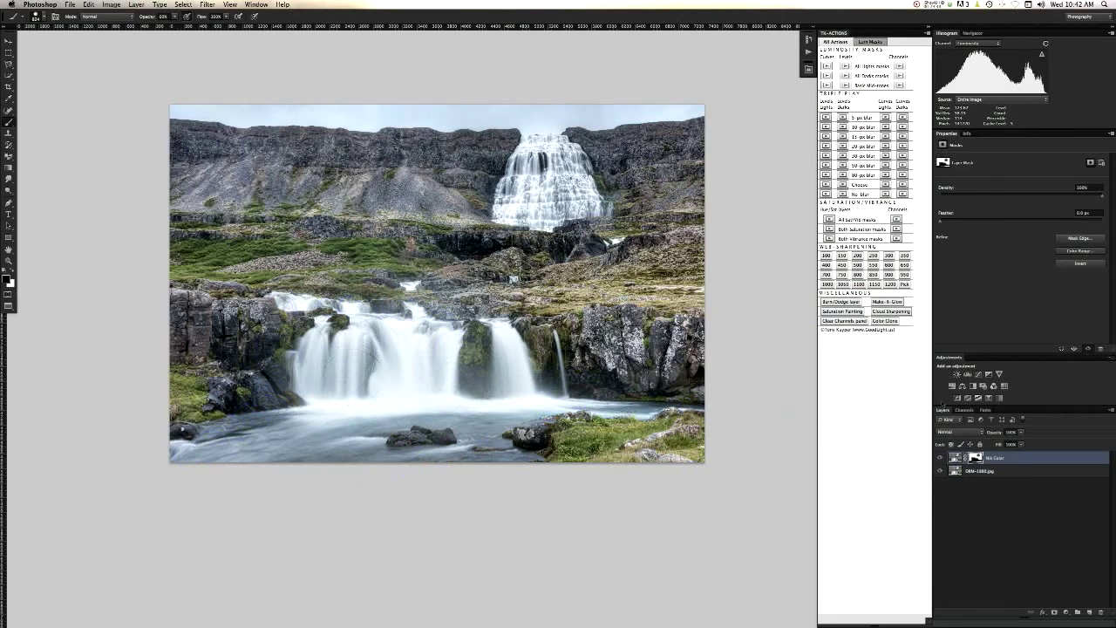
- Merge the Nik Color layer down into the photo layer and save the image
key("super")
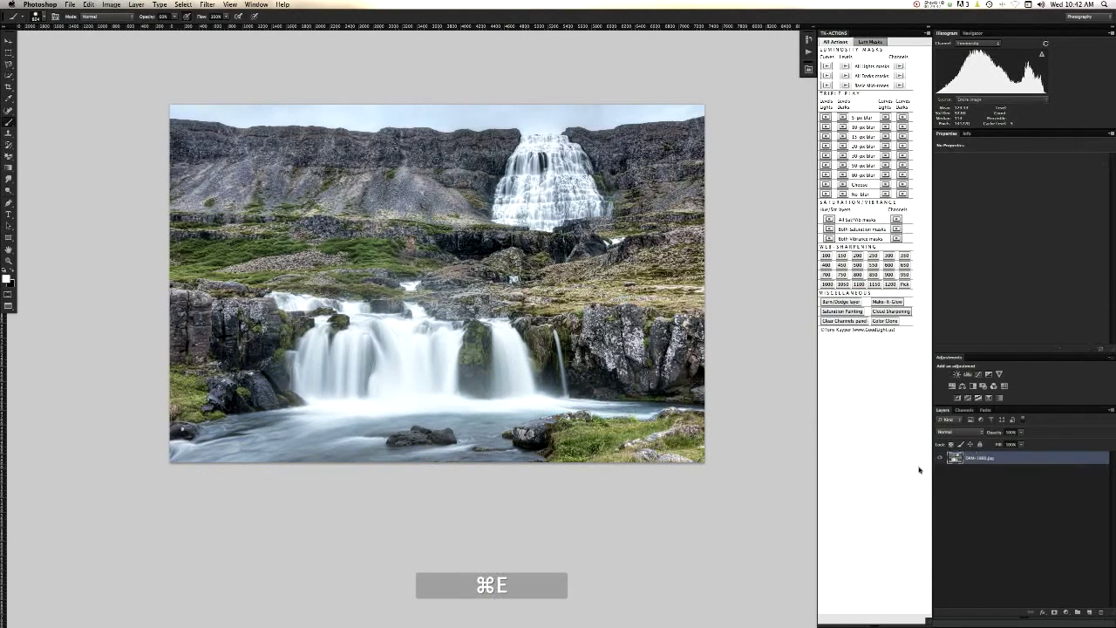
key("super+s")
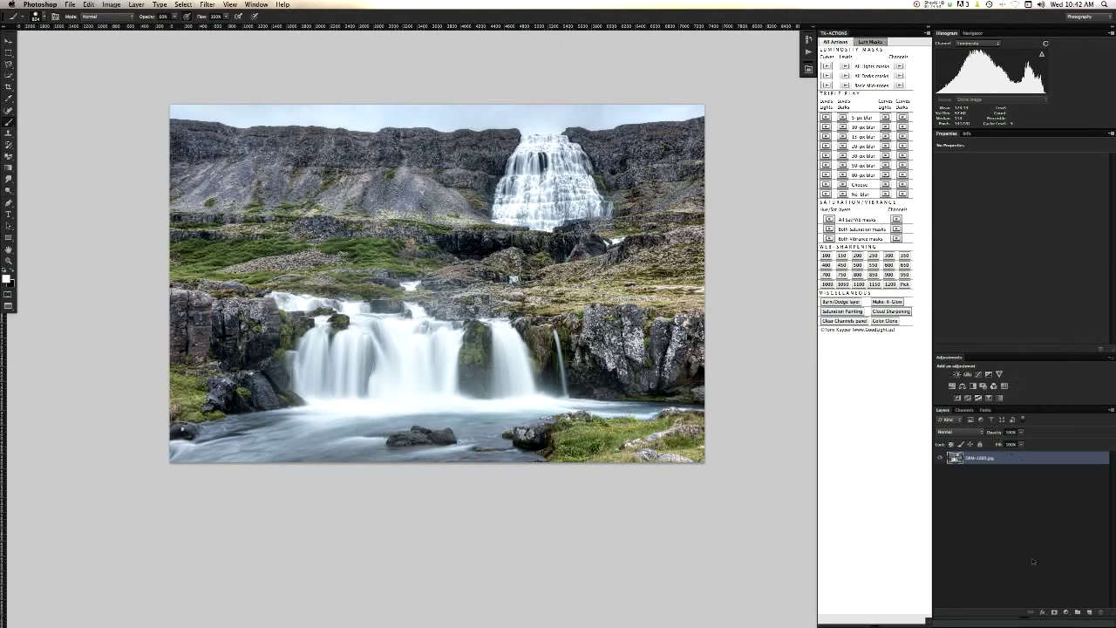
- Add a Solid Color fill layer in black (000000) above the photo
left_click(1065, 613)
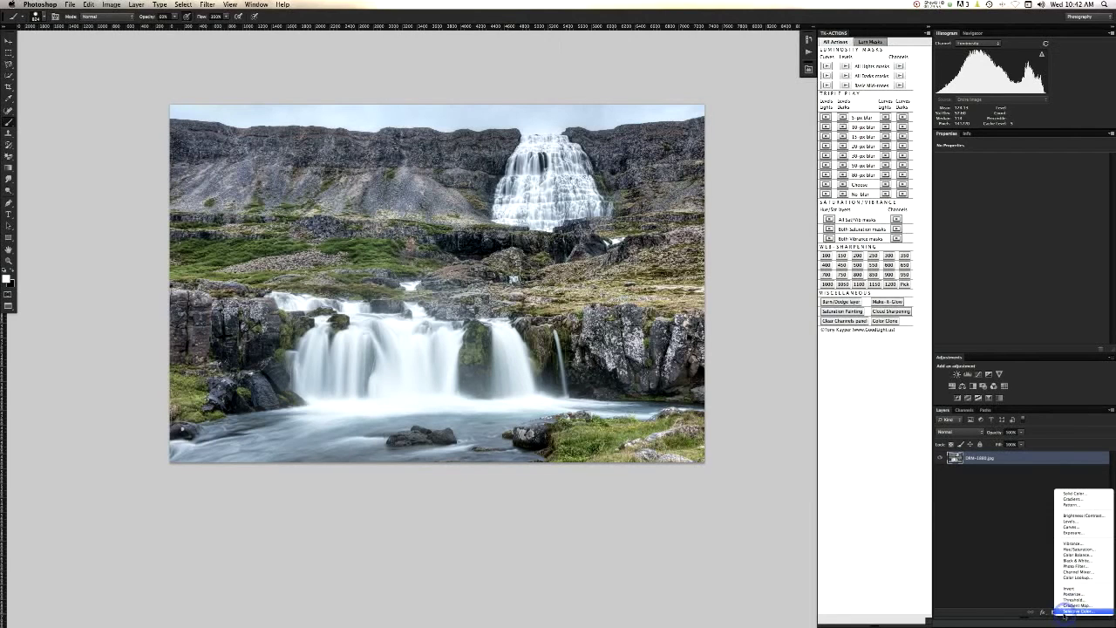
left_click(1079, 497)
left_click_drag(698, 524, 748, 563)
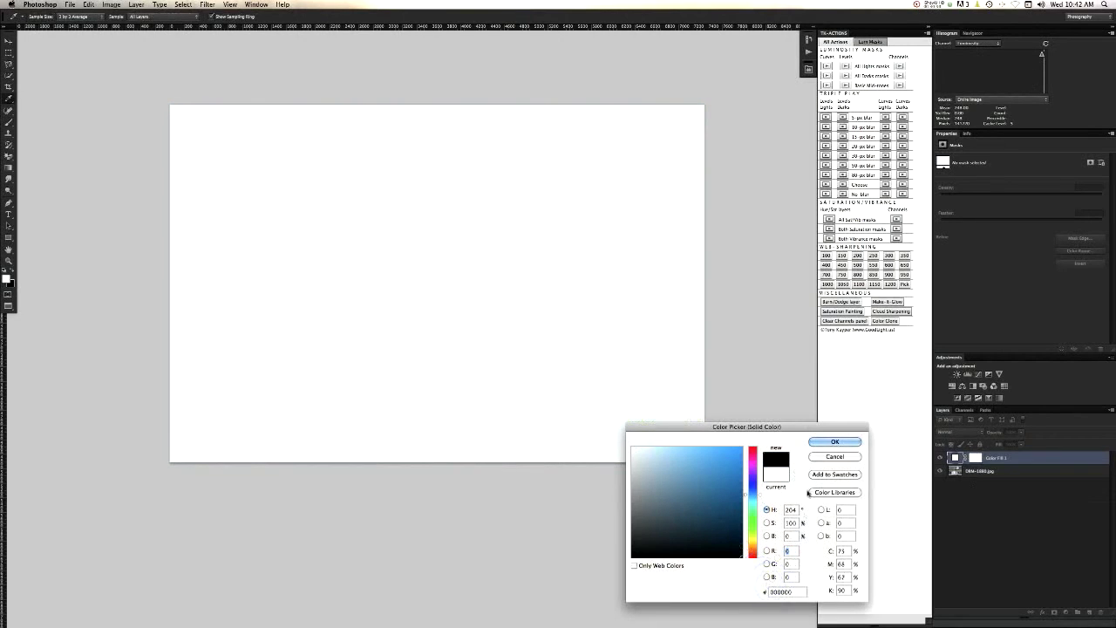
left_click(826, 443)
- Set the black fill layer's blend mode to Soft Light and lower its opacity
left_click(955, 432)
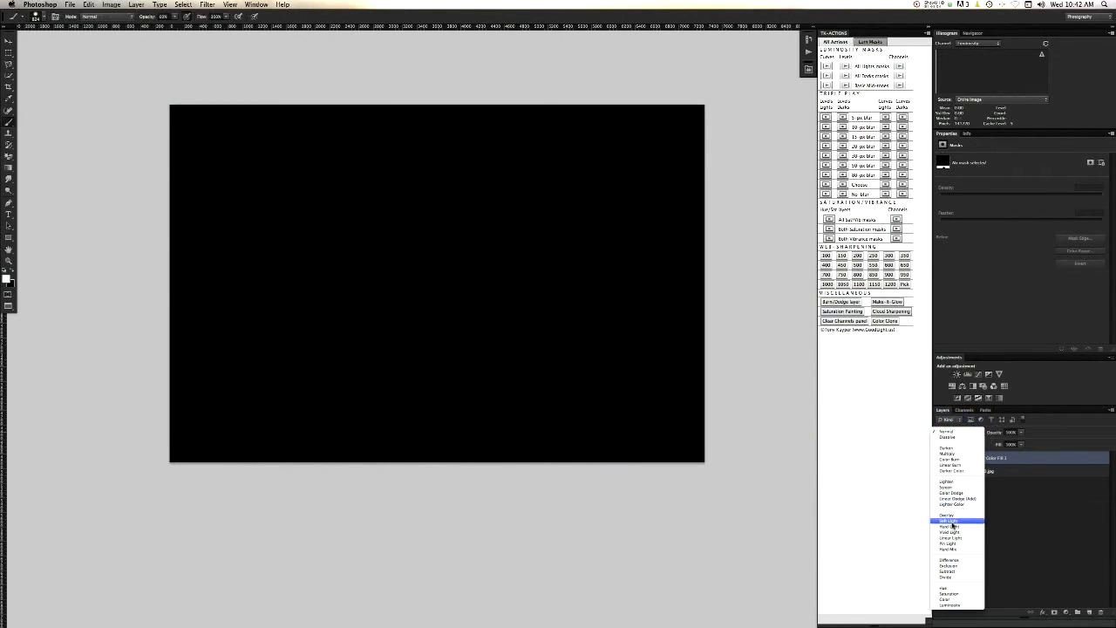
left_click(951, 521)
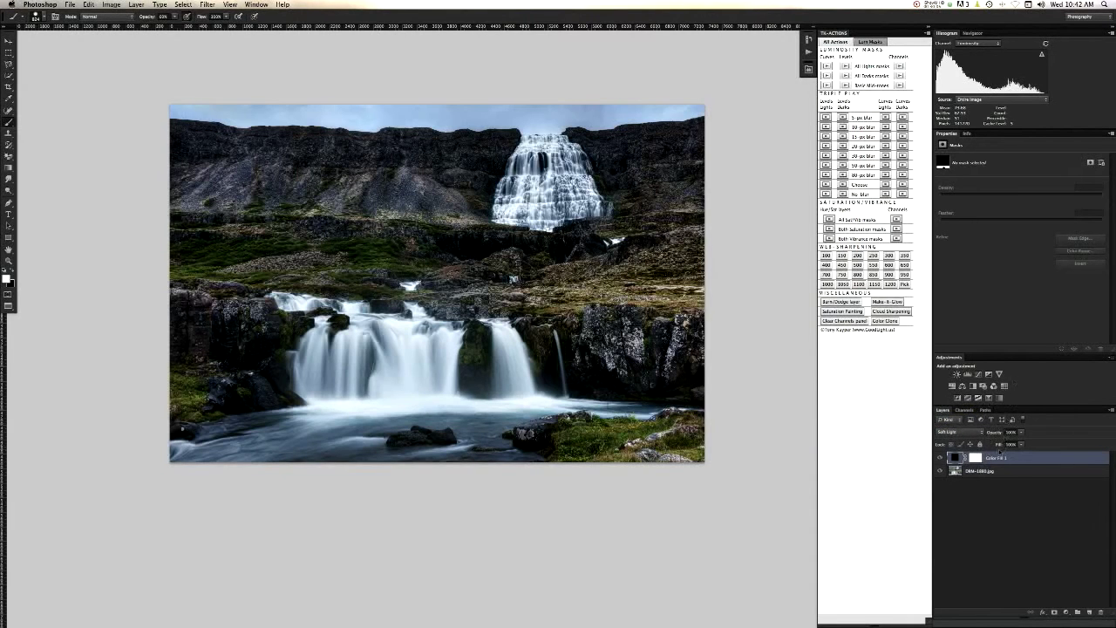
left_click_drag(993, 434, 971, 443)
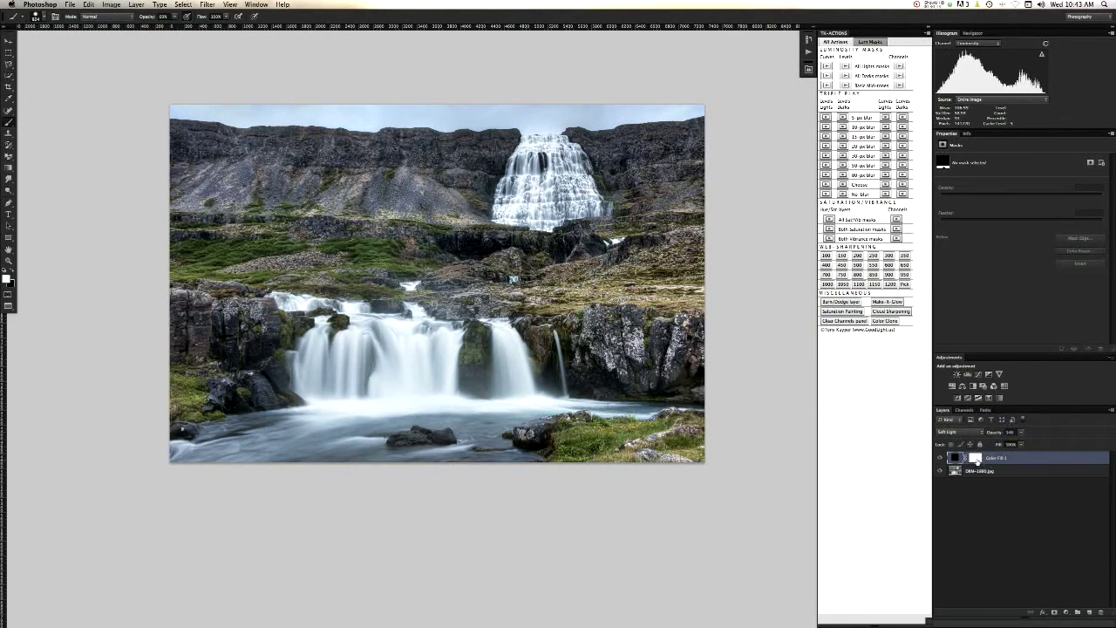
- Mask the black fill out of the image centre with a very large black brush at varying opacities, leaving the edges darkened
left_click(981, 460)
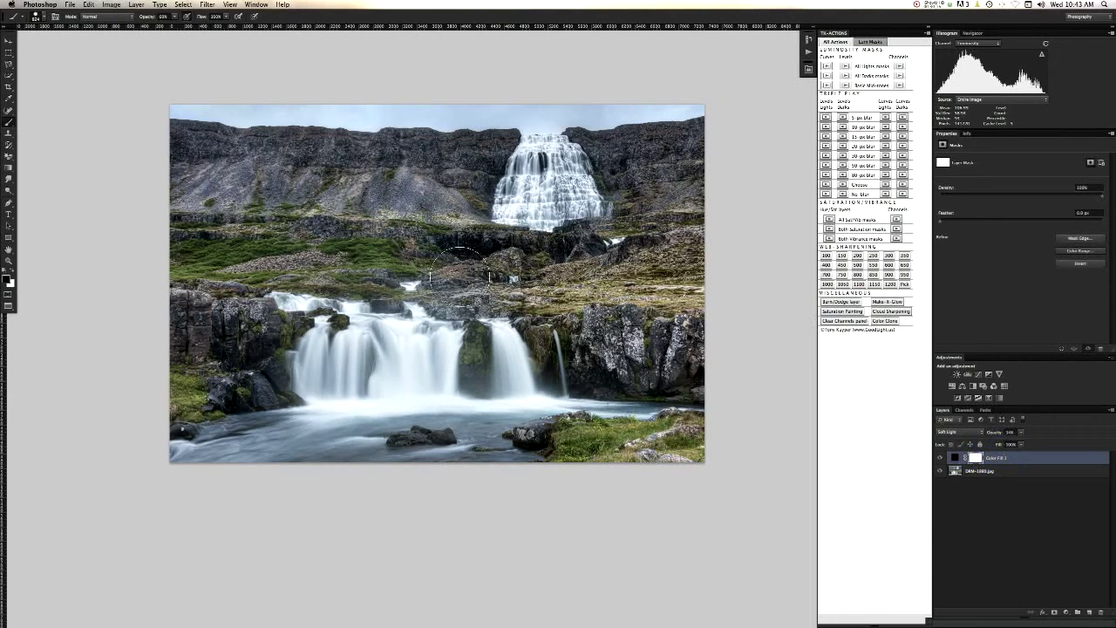
left_click_drag(449, 260, 516, 263)
key("4")
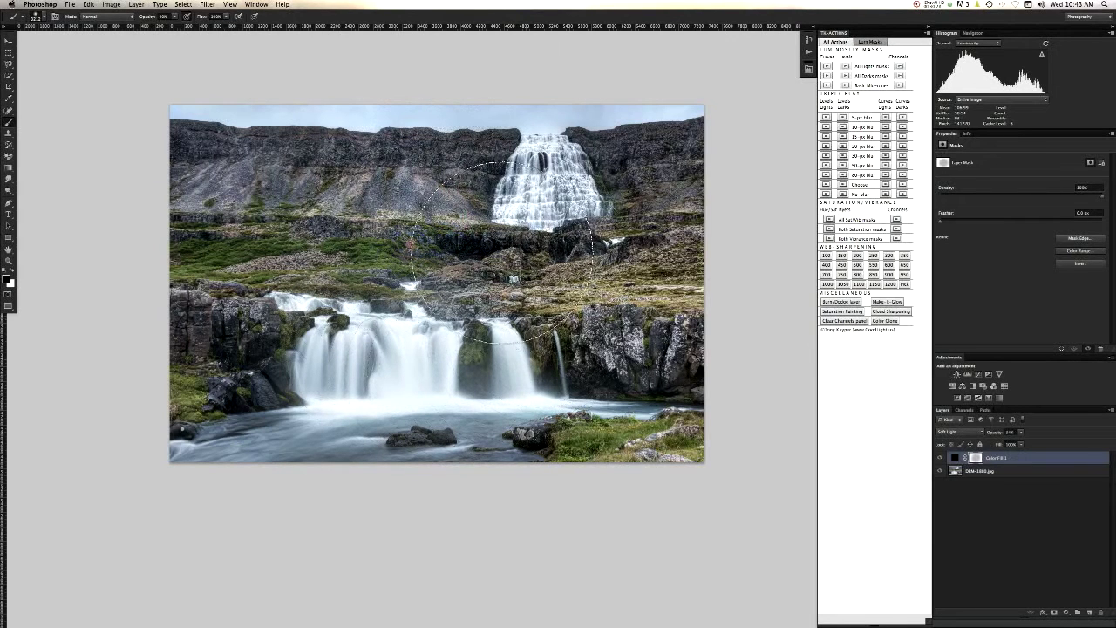
key("8")
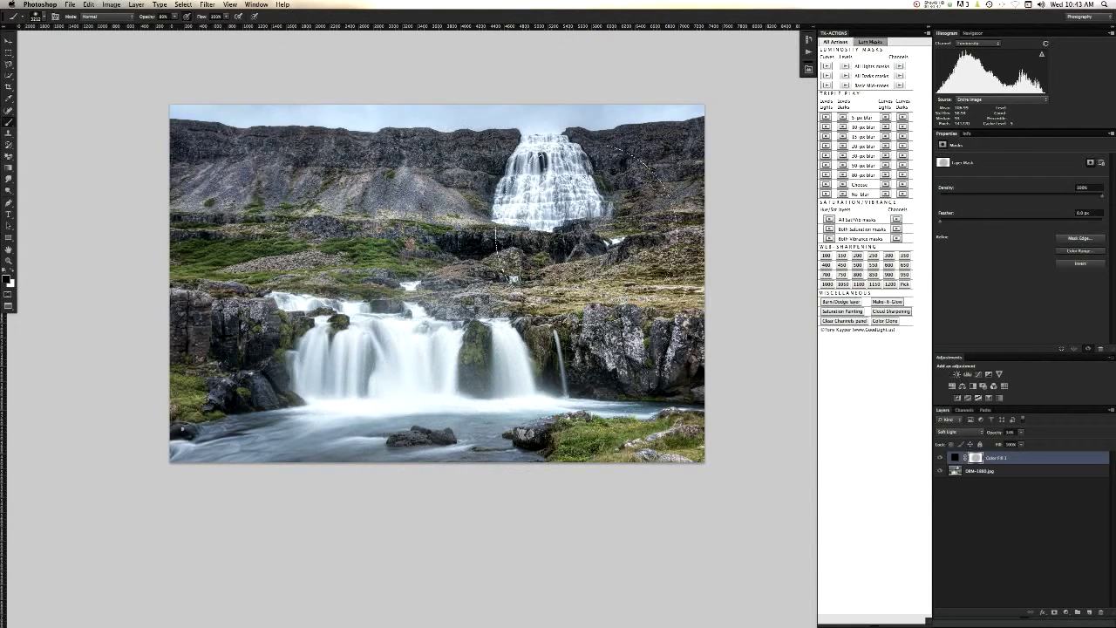
mouse_move(560, 395)
left_mouse_down()
mouse_move(603, 205)
mouse_move(516, 161)
mouse_move(454, 161)
left_mouse_up()
key("0")
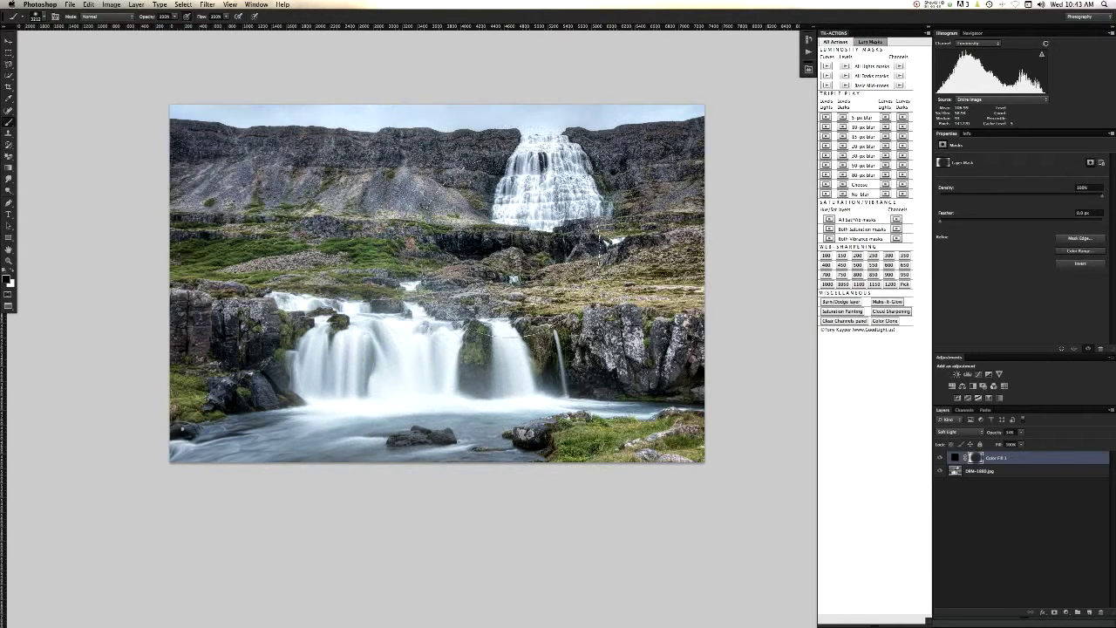
left_click(440, 260)
key("2")
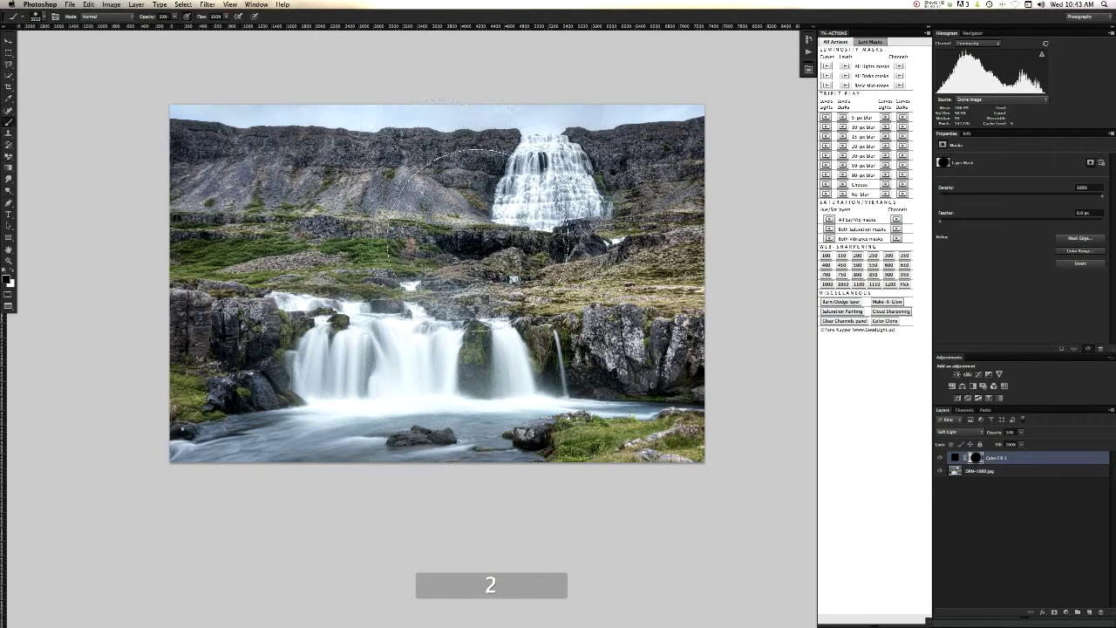
left_click_drag(467, 237, 505, 237)
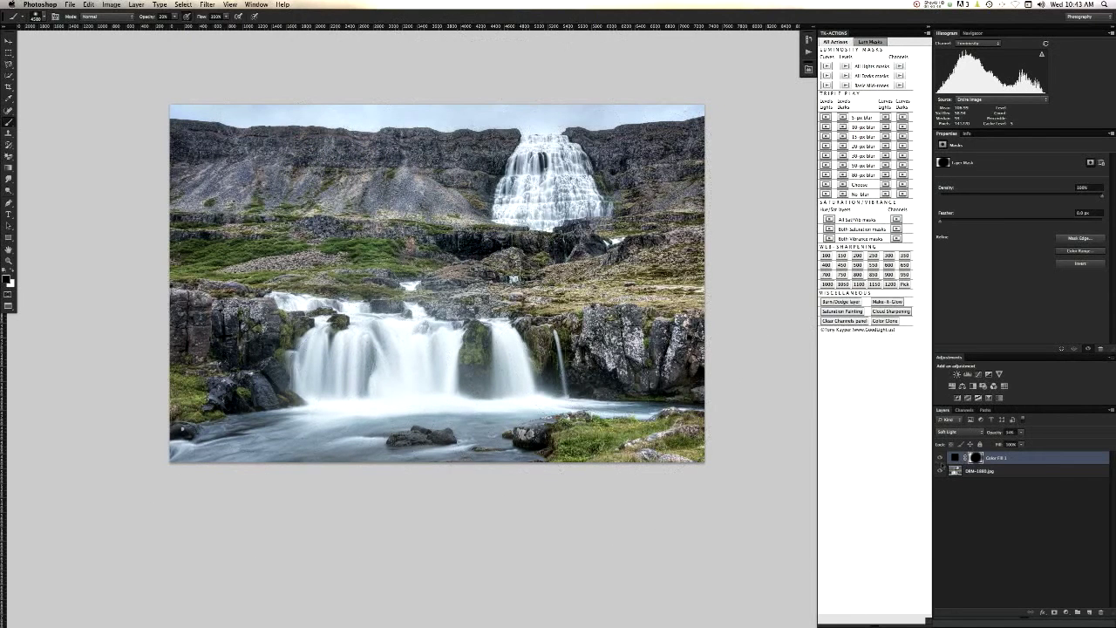
- Compare the image with and without the masked black fill layer
left_click(939, 458)
left_click(937, 470)
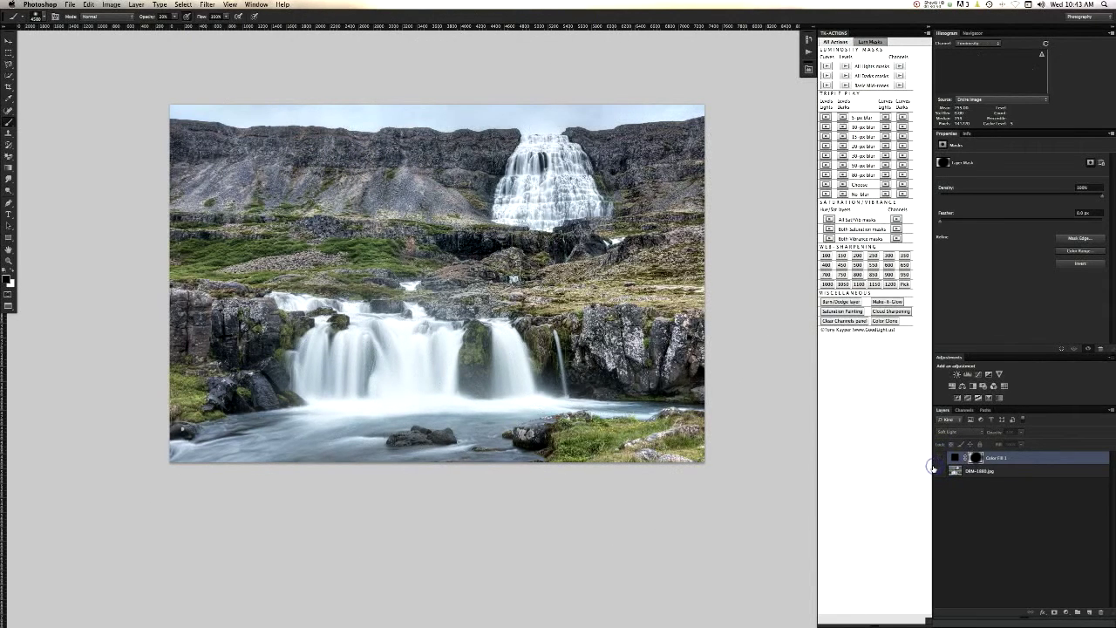
left_click_drag(940, 460, 939, 471)
left_click(940, 460)
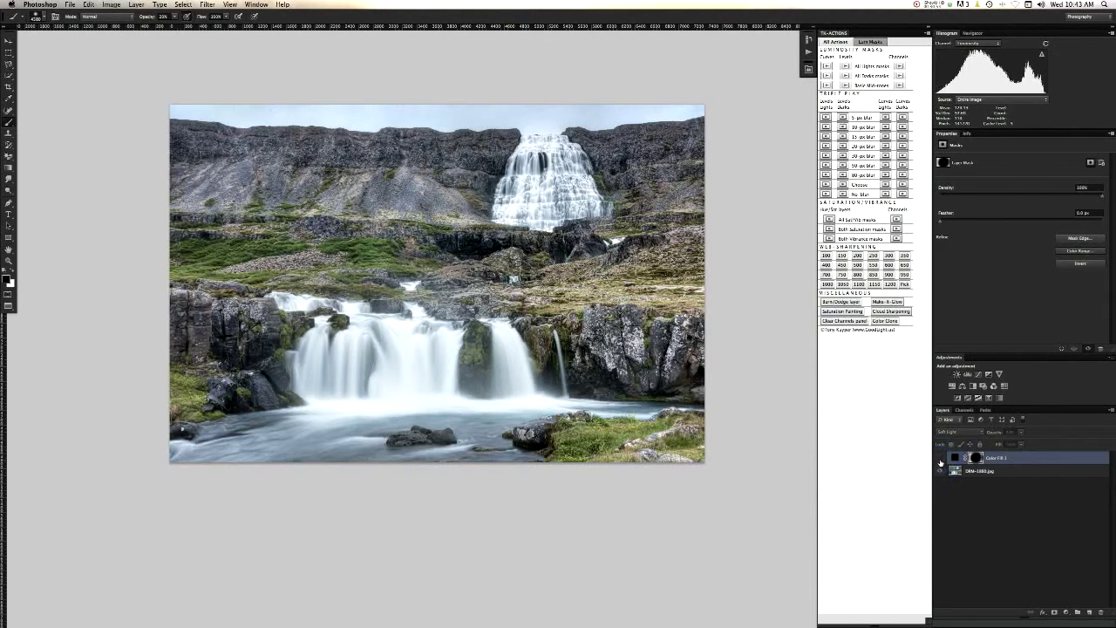
left_click(940, 460)
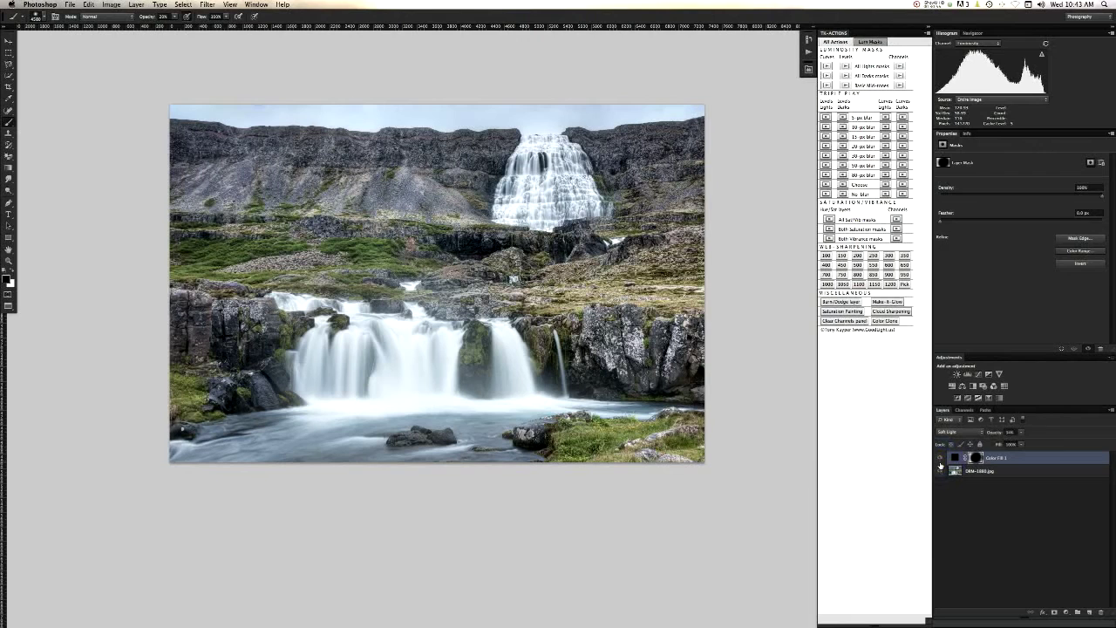
- Paint more black on the fill layer's mask at 100% brush opacity and compare the image with and without the layer
key("0")
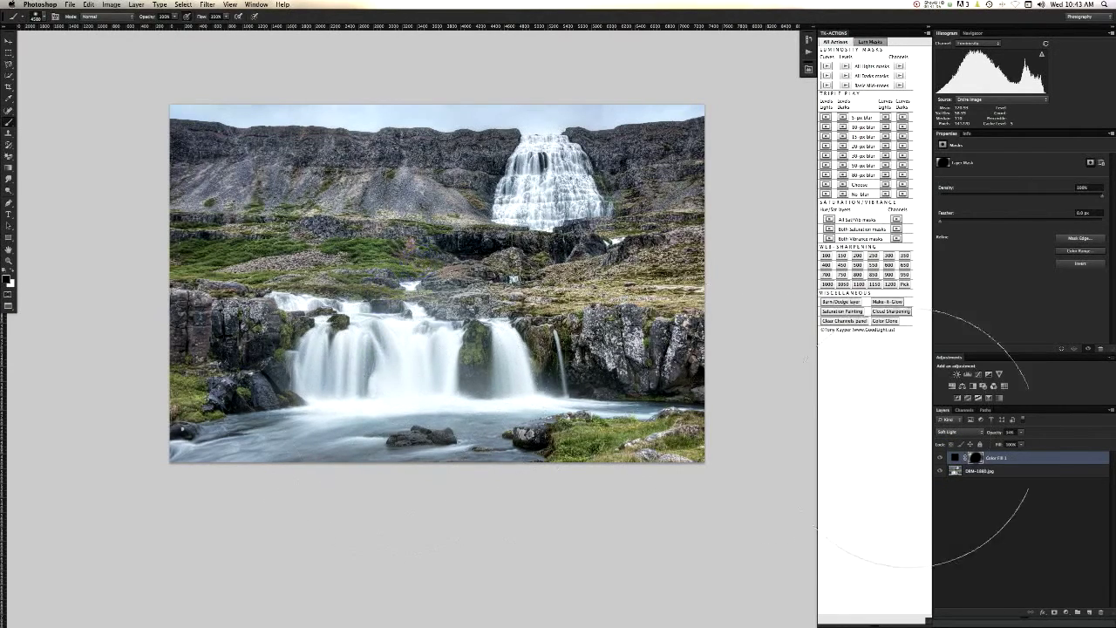
left_click(940, 458)
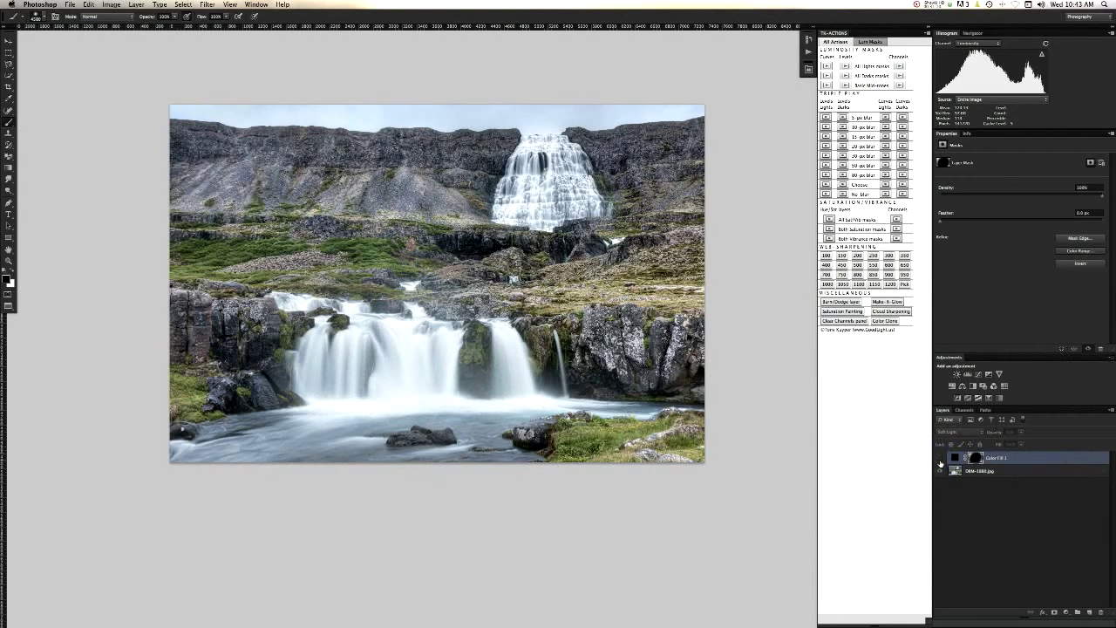
left_click(940, 459)
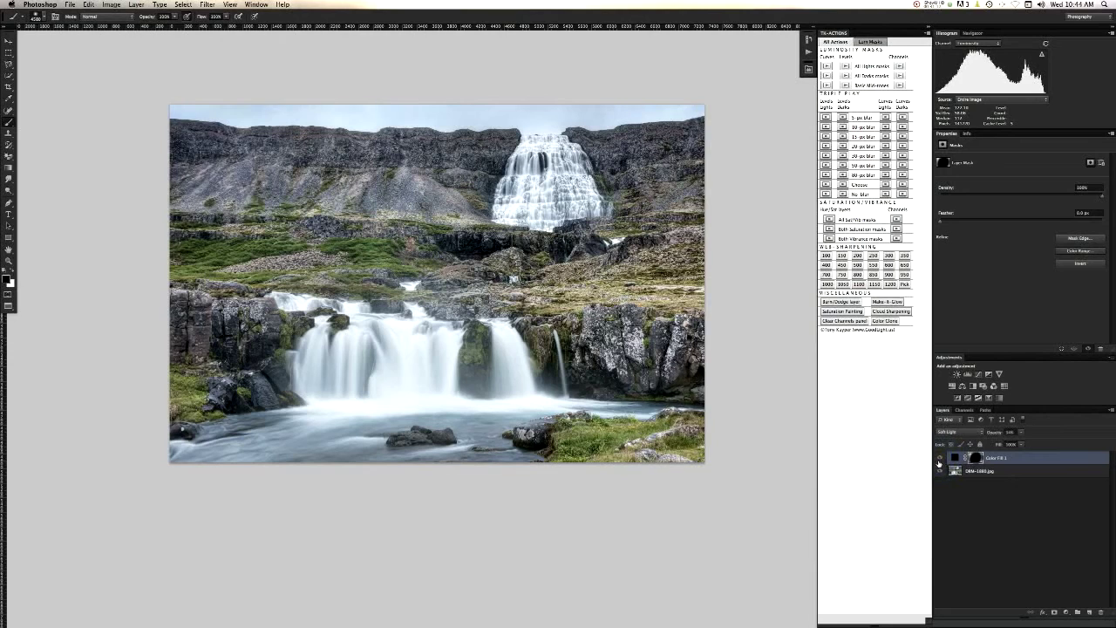
left_click(940, 459)
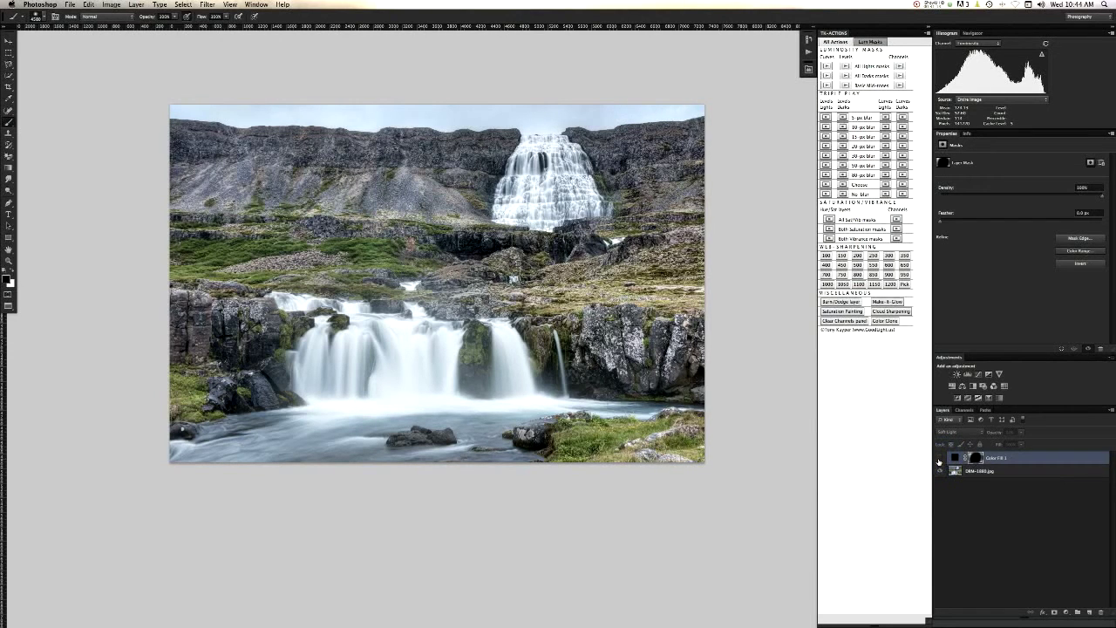
left_click(939, 459)
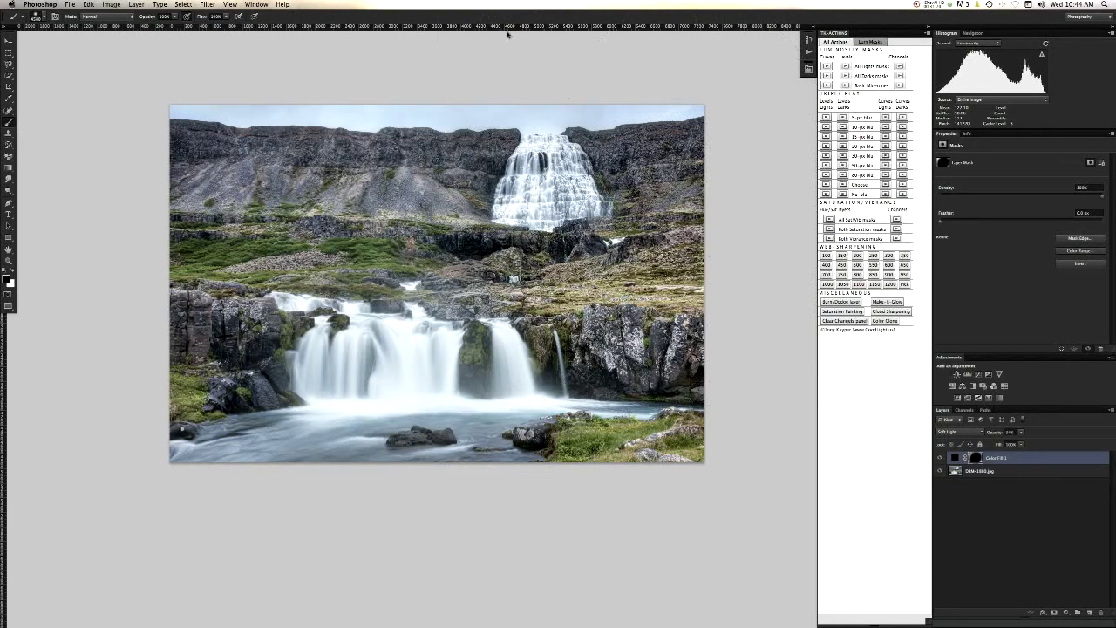
- Paint white at 10% opacity on the fill layer's mask with a smaller brush along the image's top edge to darken the sky
key("x")
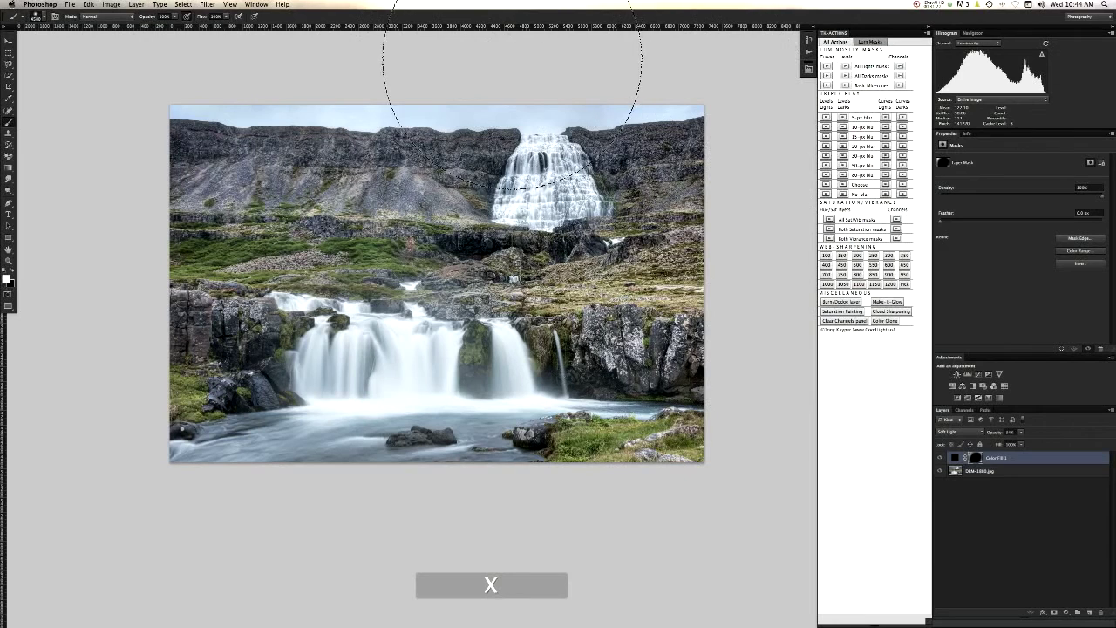
key("1")
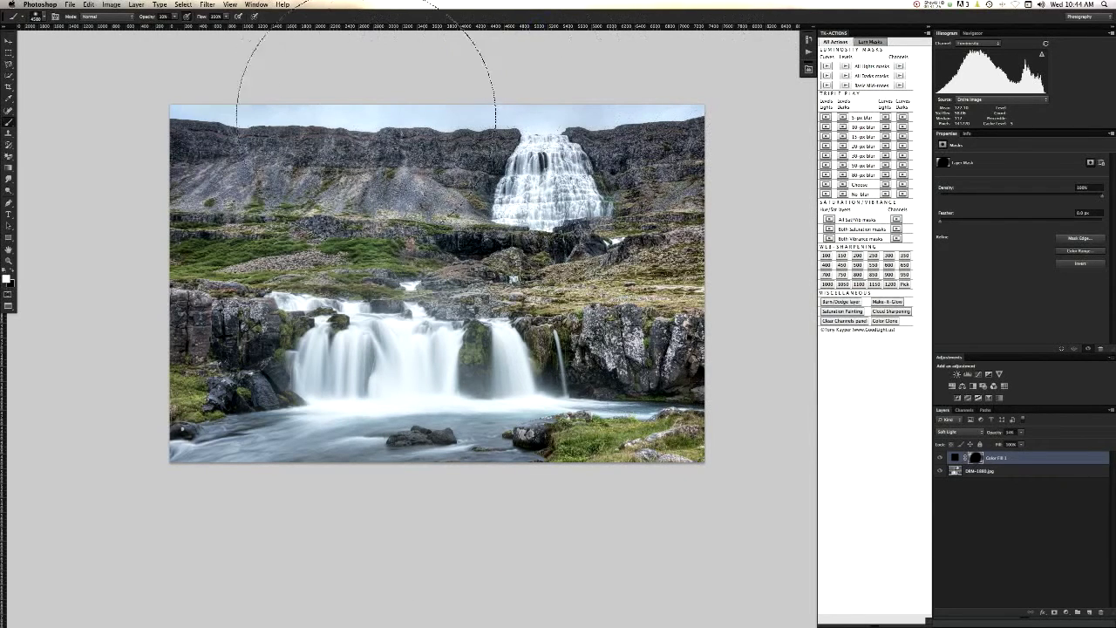
mouse_move(399, 163)
left_mouse_down("ctrl+alt")
mouse_move(318, 139)
mouse_move(267, 108)
left_mouse_up("ctrl+alt")
left_click(377, 93)
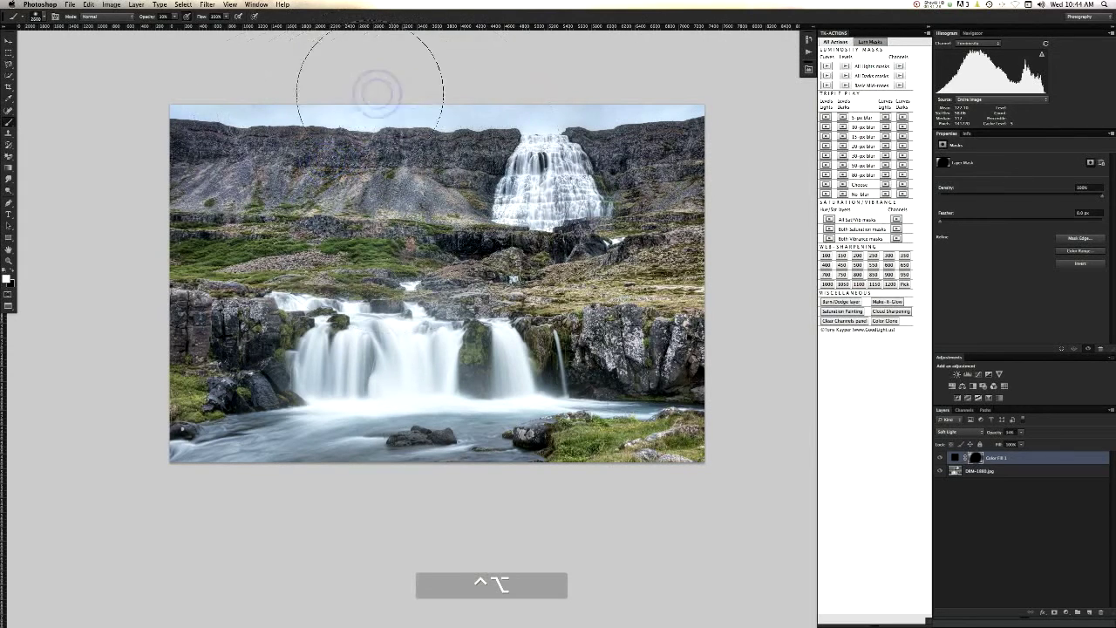
key("x")
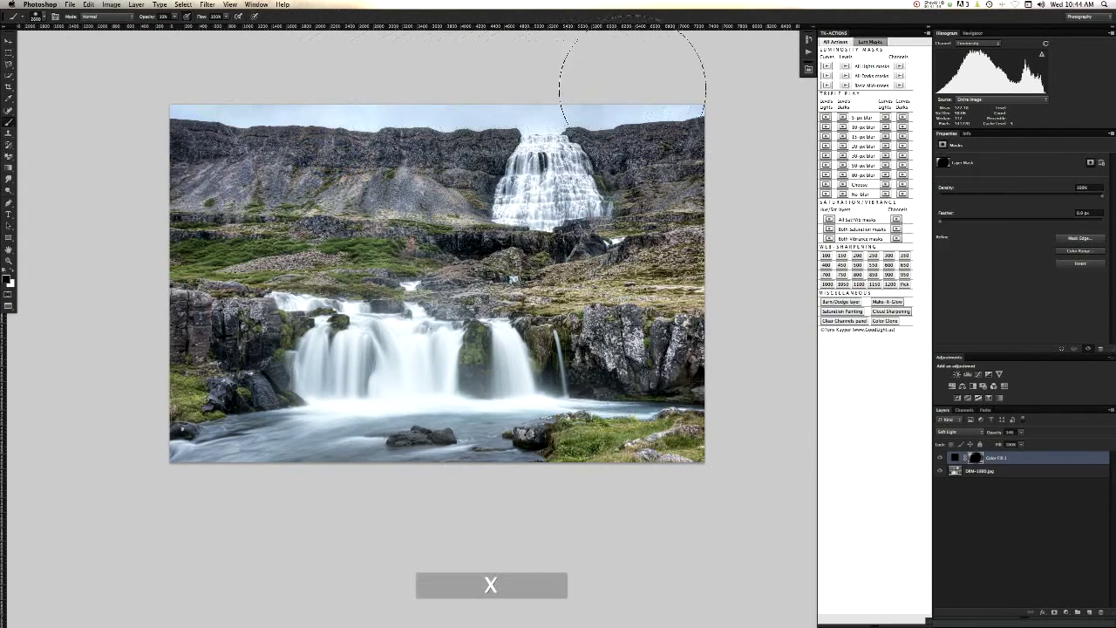
left_click(563, 96)
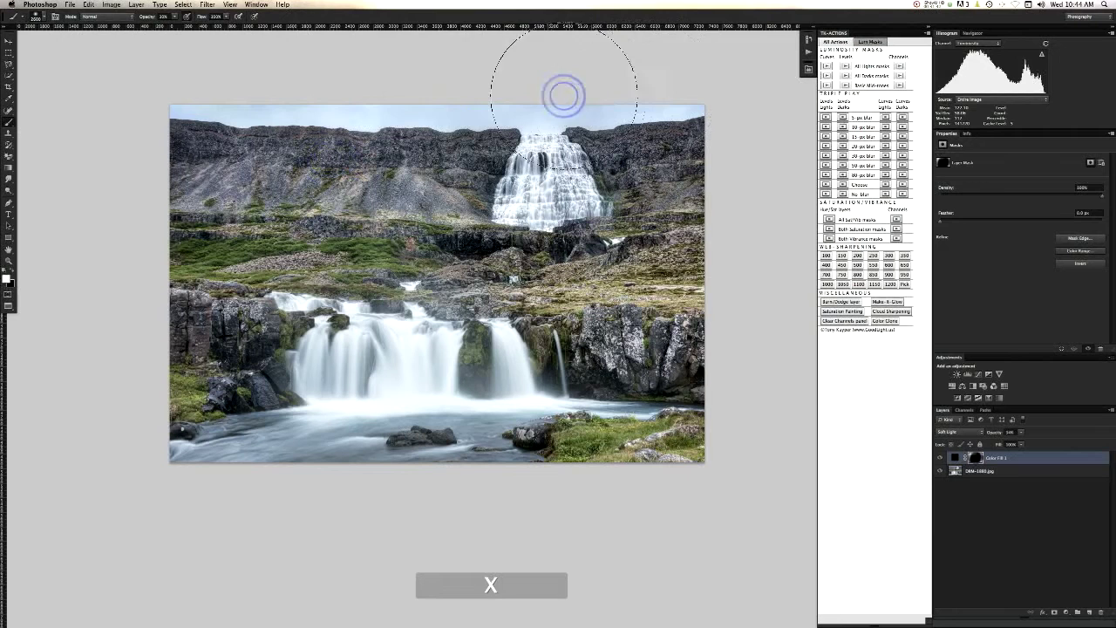
left_click(439, 97)
left_click(514, 97)
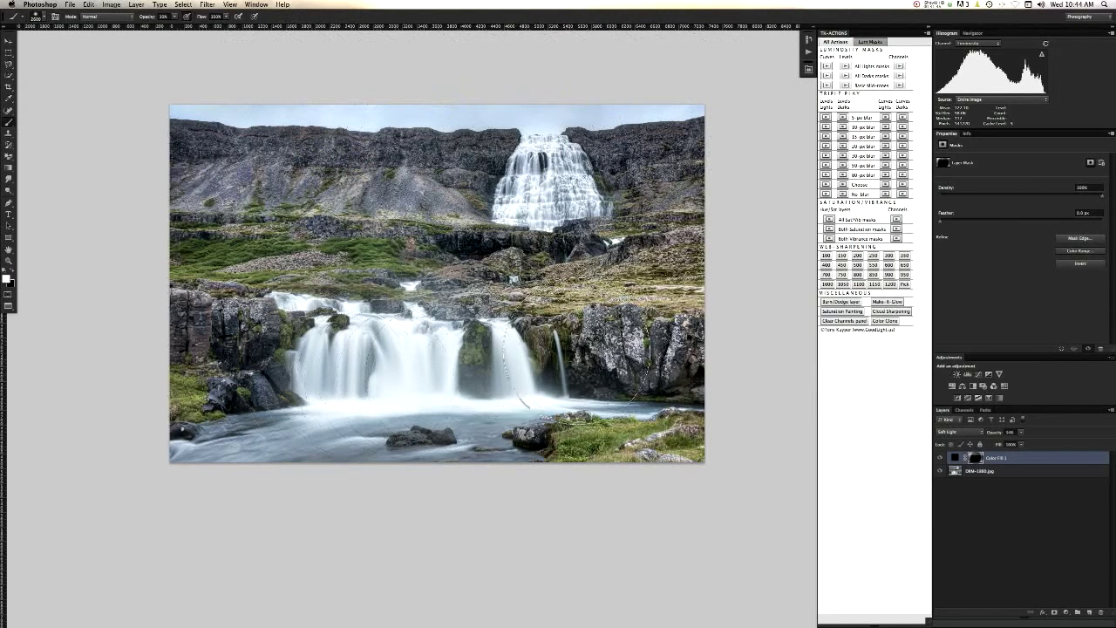
- Merge the masked black fill layer into the image layer and save the document
key("super+space")
mouse_move(443, 339)
left_mouse_down()
mouse_move(418, 335)
mouse_move(423, 359)
left_mouse_up()
key("super+space")
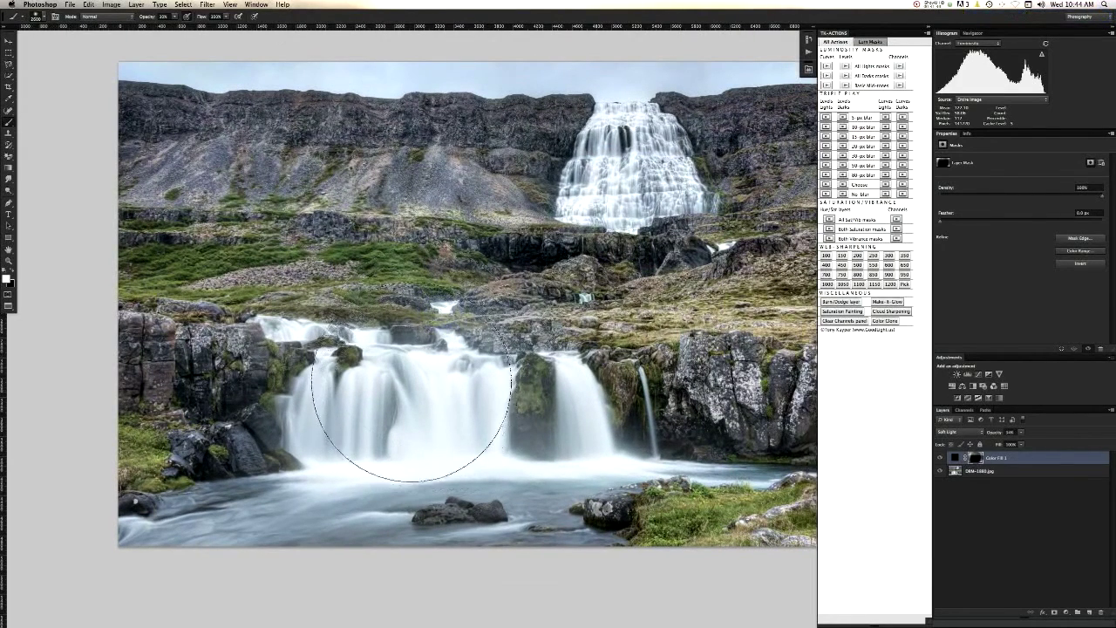
key("super+e")
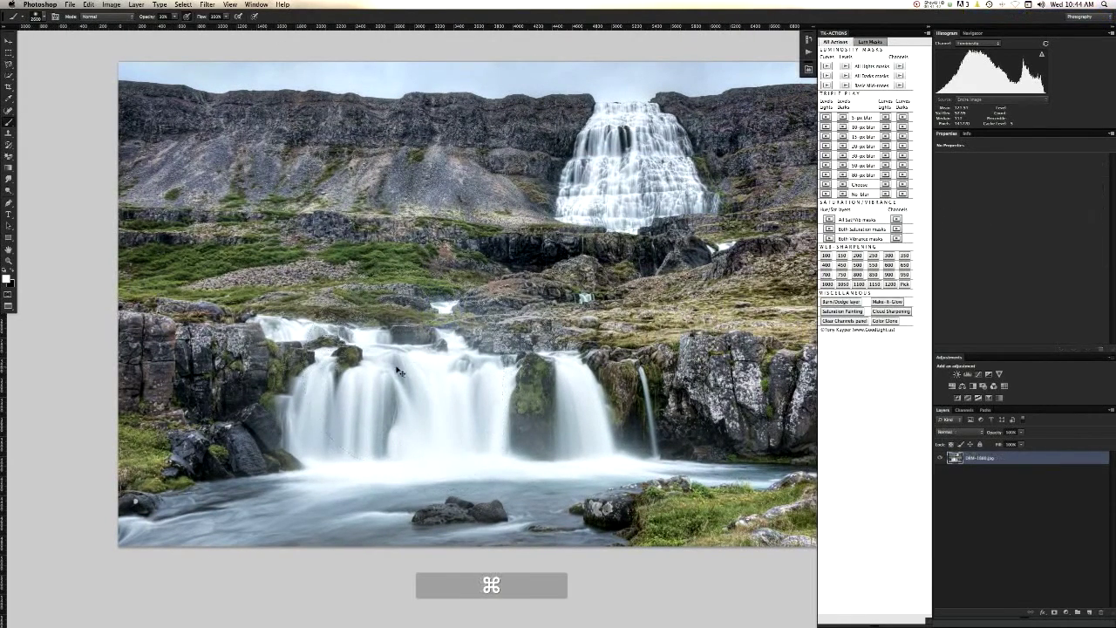
key("super+s")
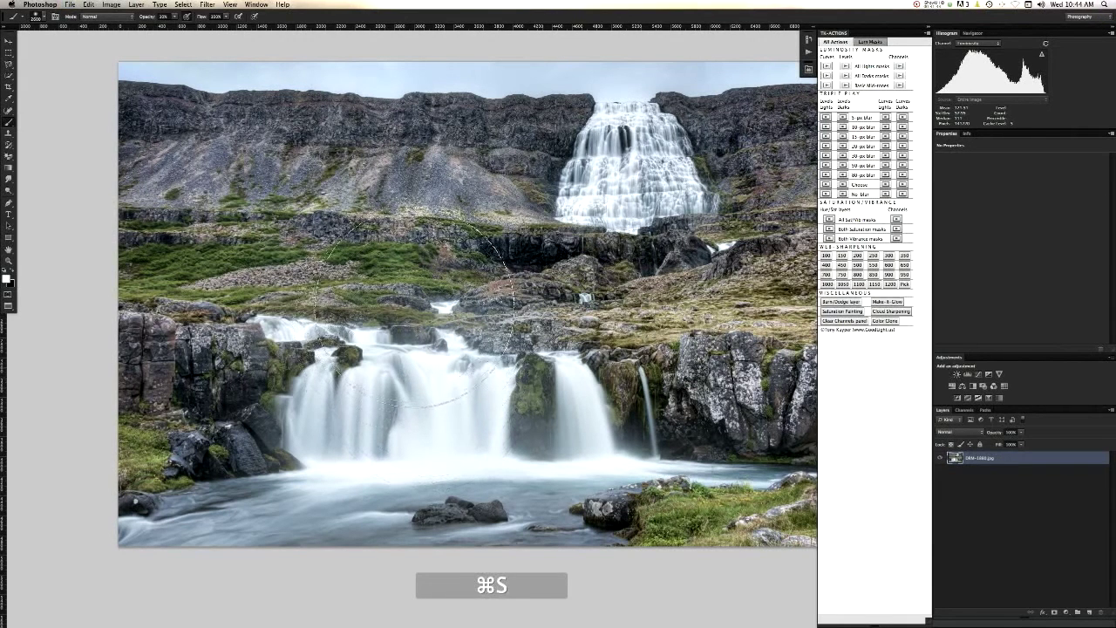
- Duplicate the image layer, apply a High Pass filter to the copy and set its blend mode to Soft Light
key("super+j")
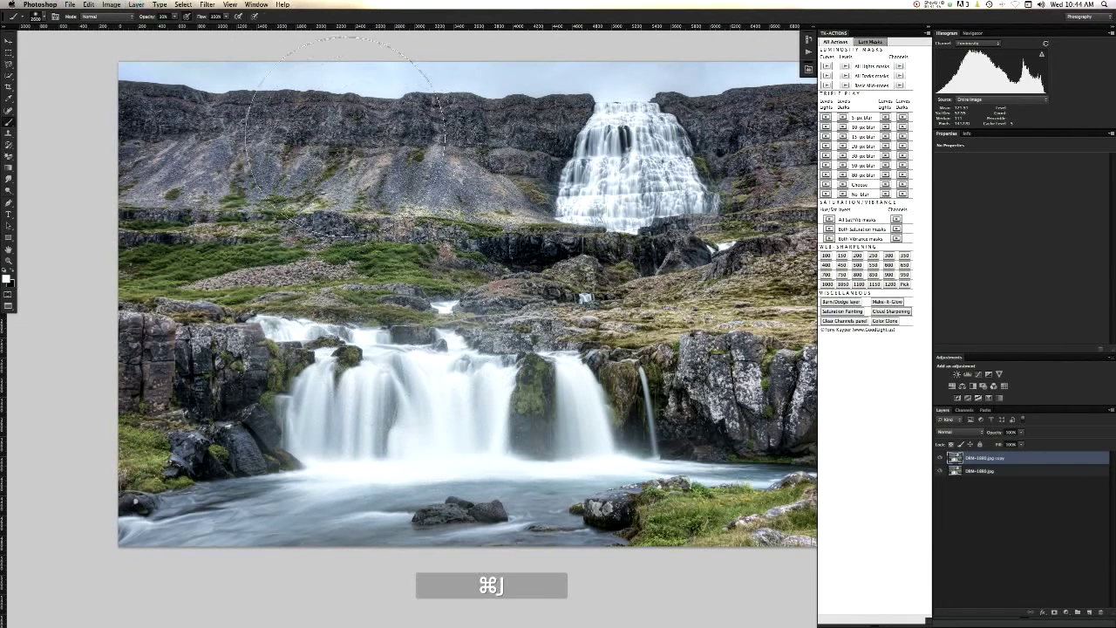
left_click(215, 4)
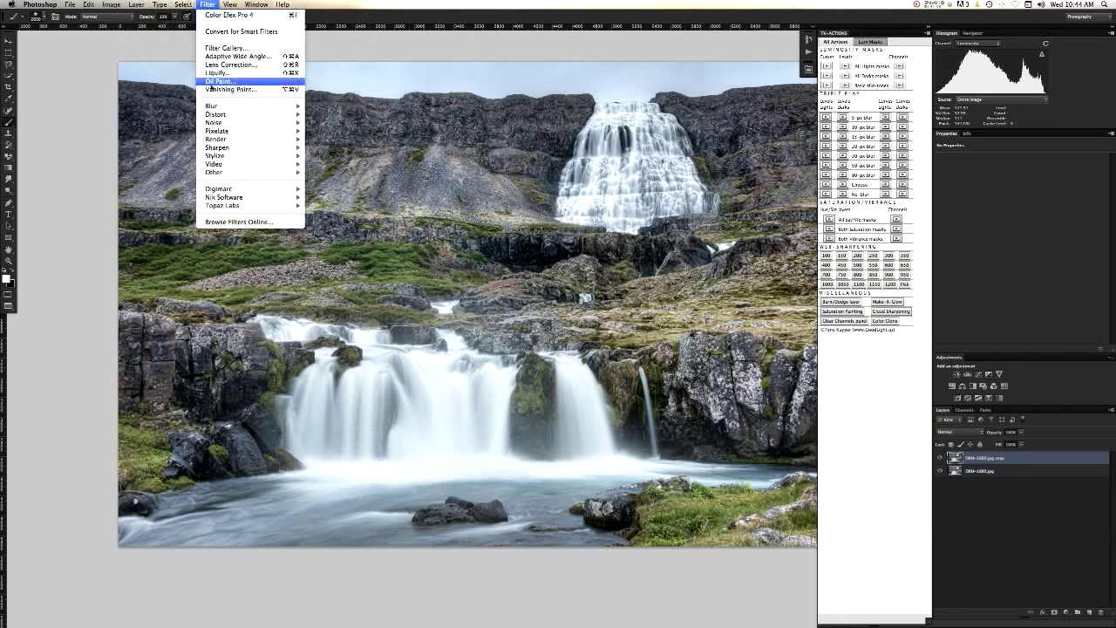
mouse_move(234, 177)
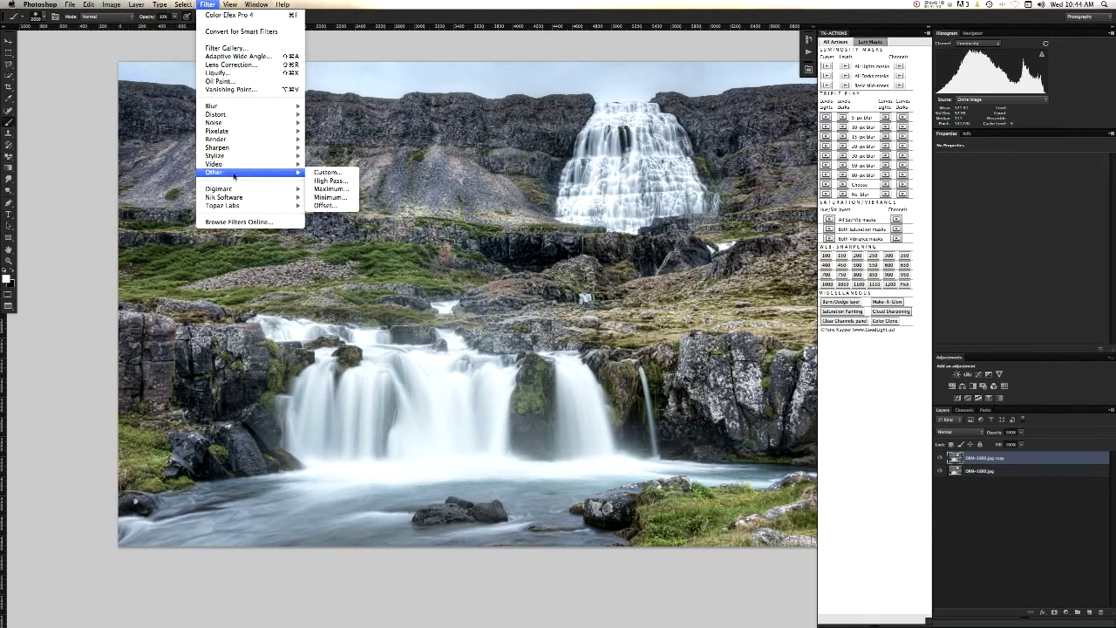
left_click(328, 181)
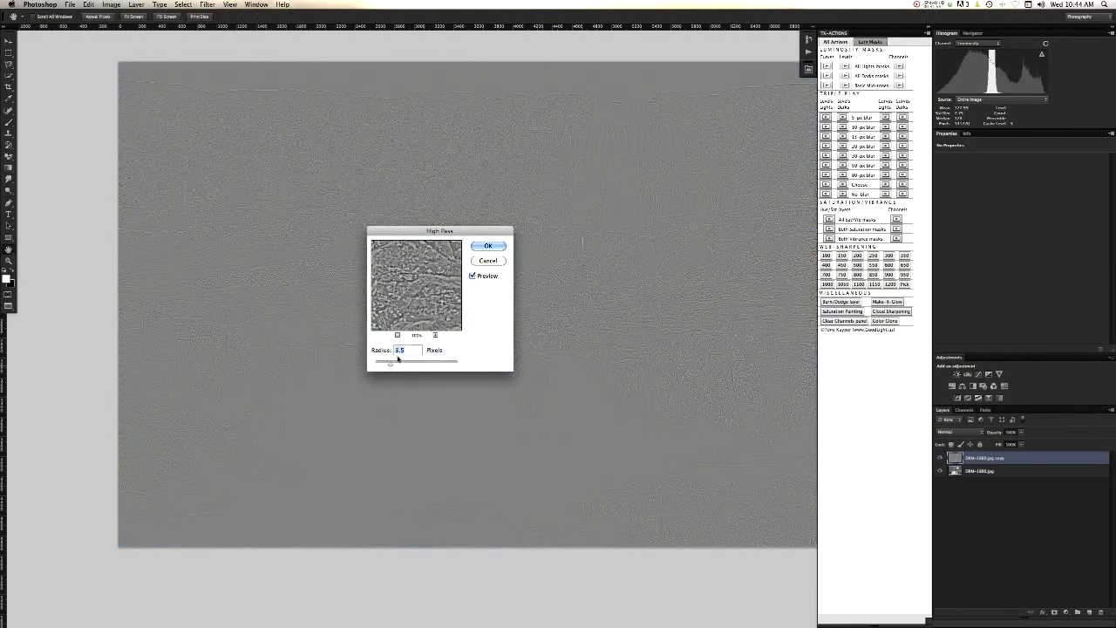
left_click(489, 247)
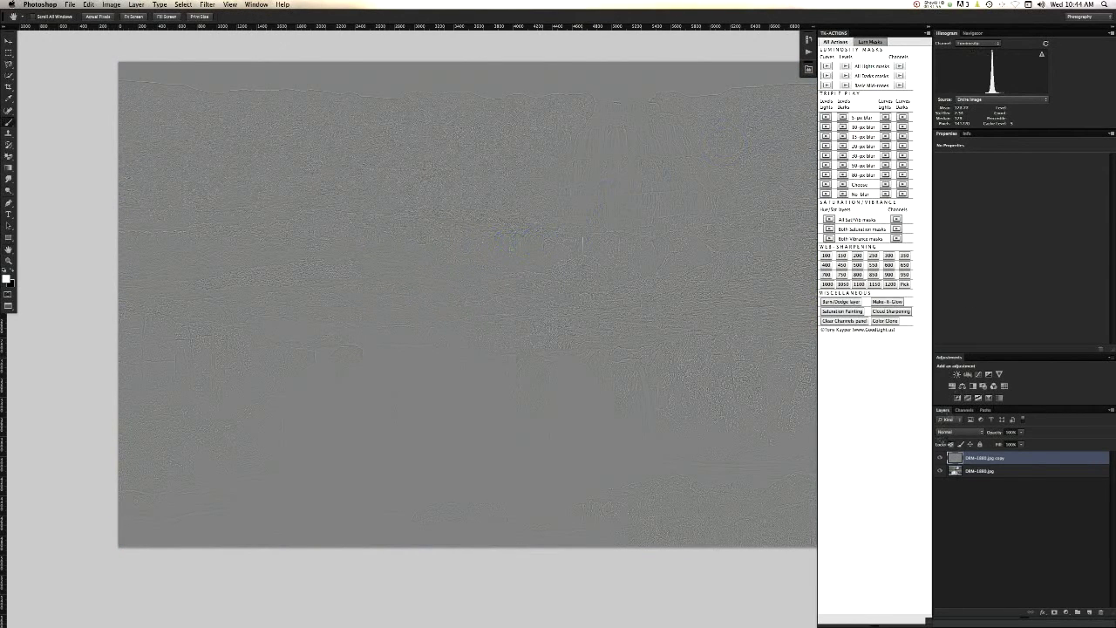
left_click(958, 432)
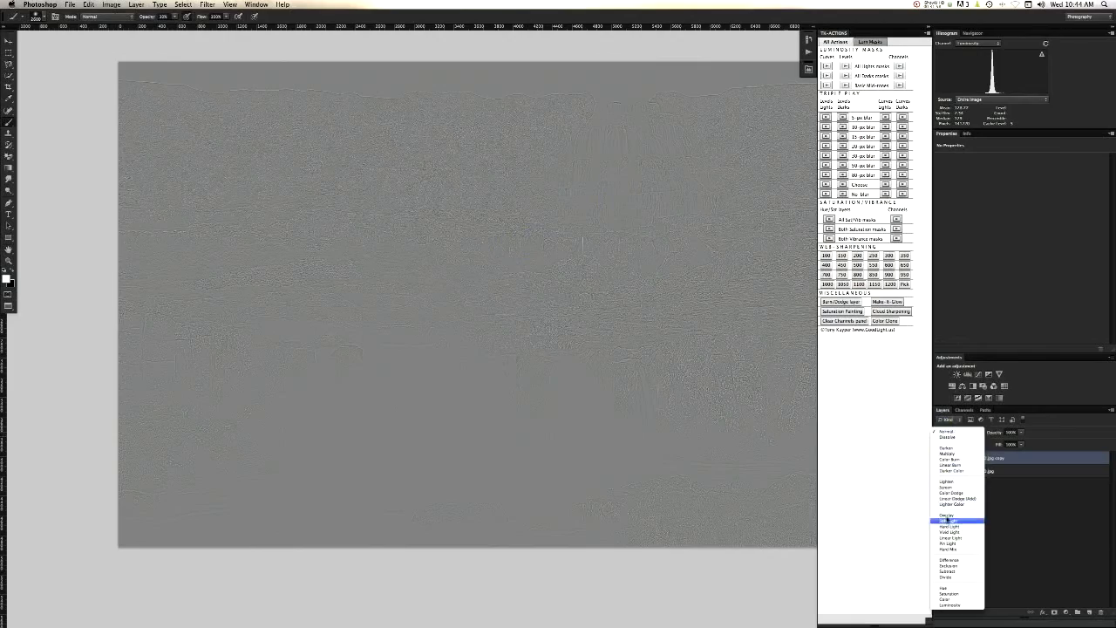
left_click(948, 521)
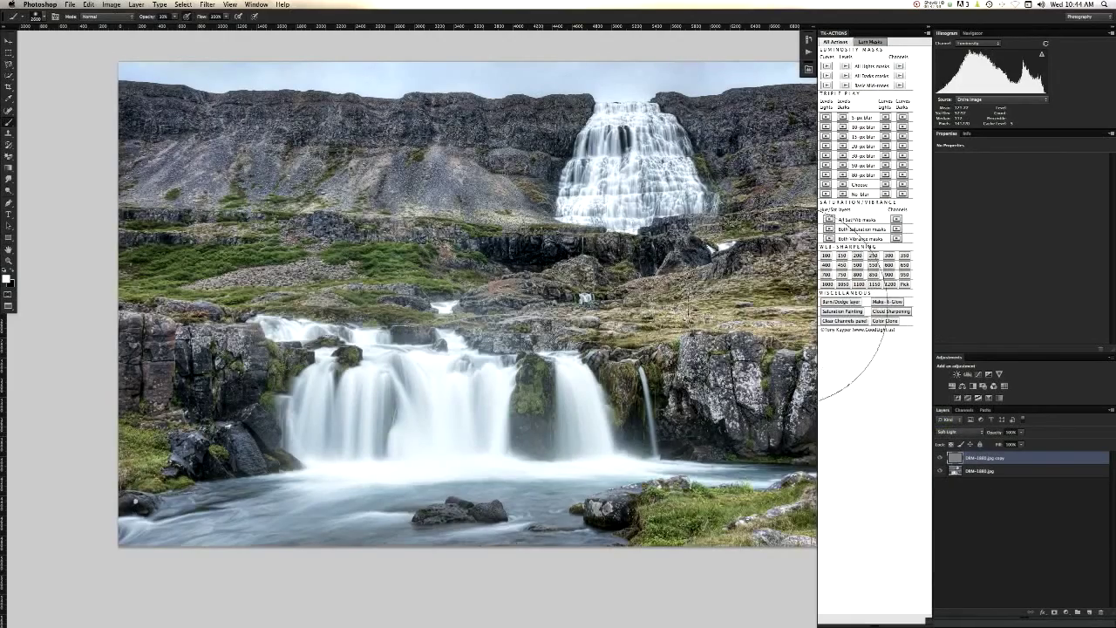
- Inspect the High Pass sharpening up close on the rocks and grass, and delete the High Pass layer
left_click(665, 310, "super")
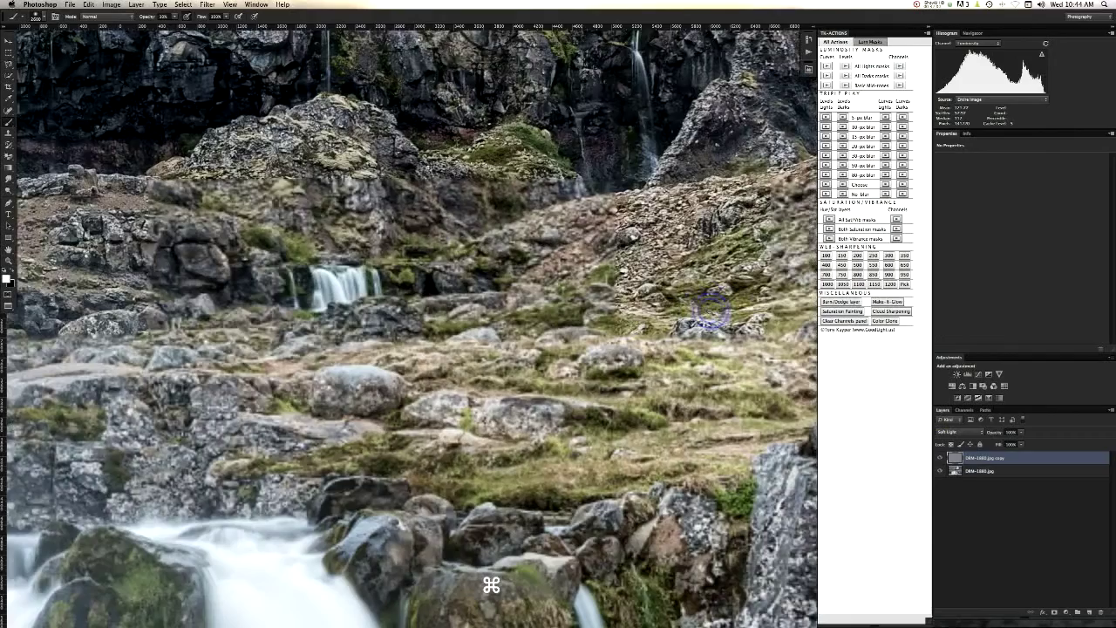
key("super+h")
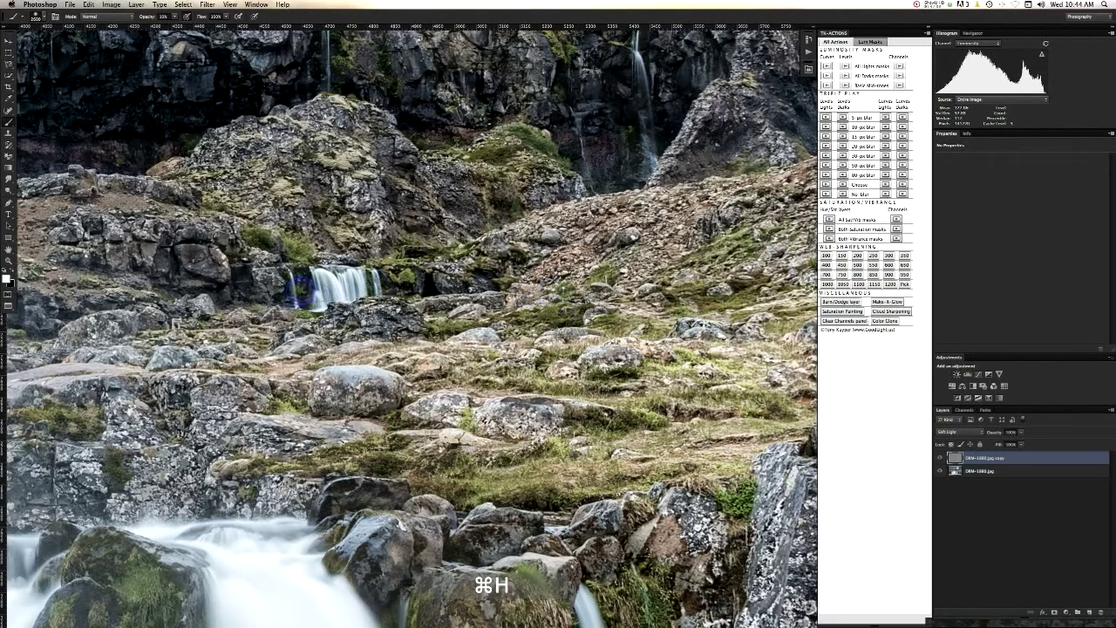
left_click_drag(410, 311, 447, 302)
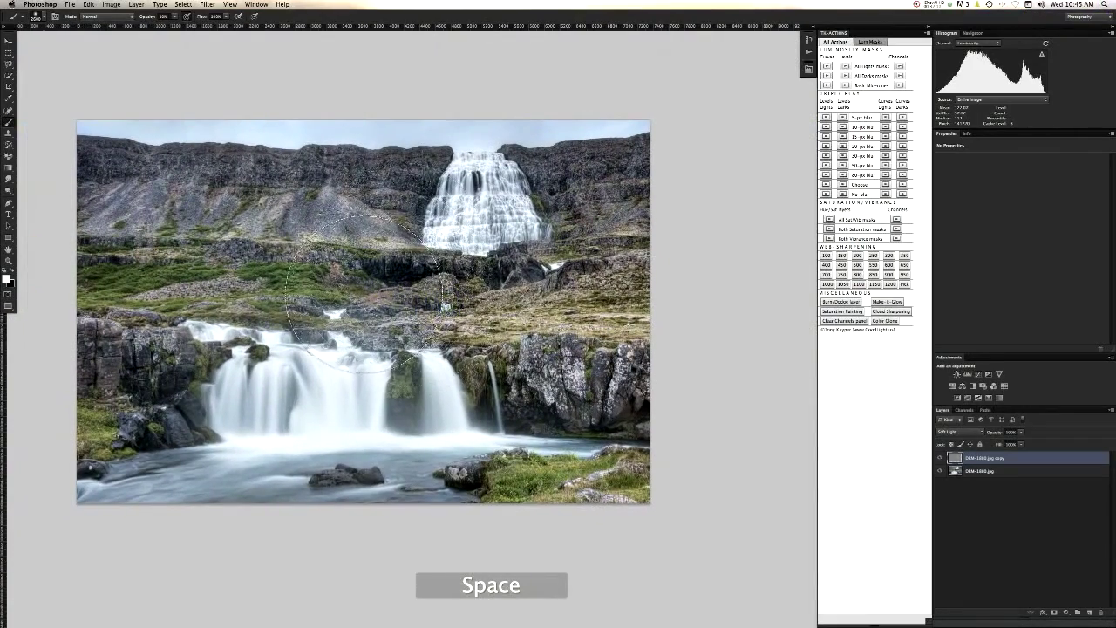
key("BackSpace")
- Duplicate the image layer and sharpen the copy with the Nik Sharpener Pro 3.0 Output Sharpener
key("super+j")
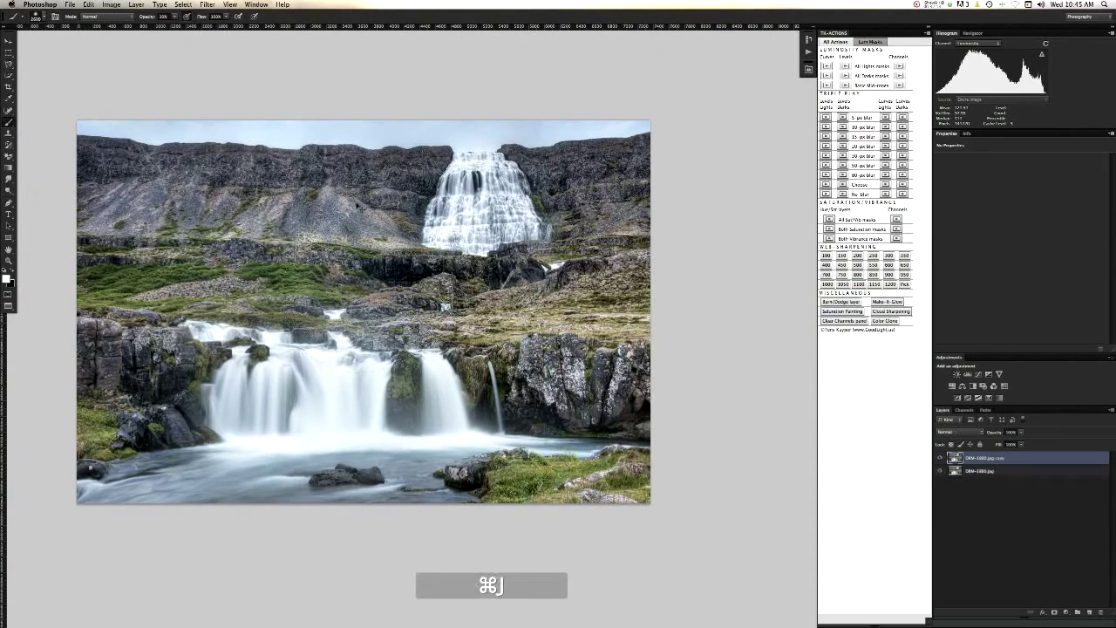
left_click(208, 4)
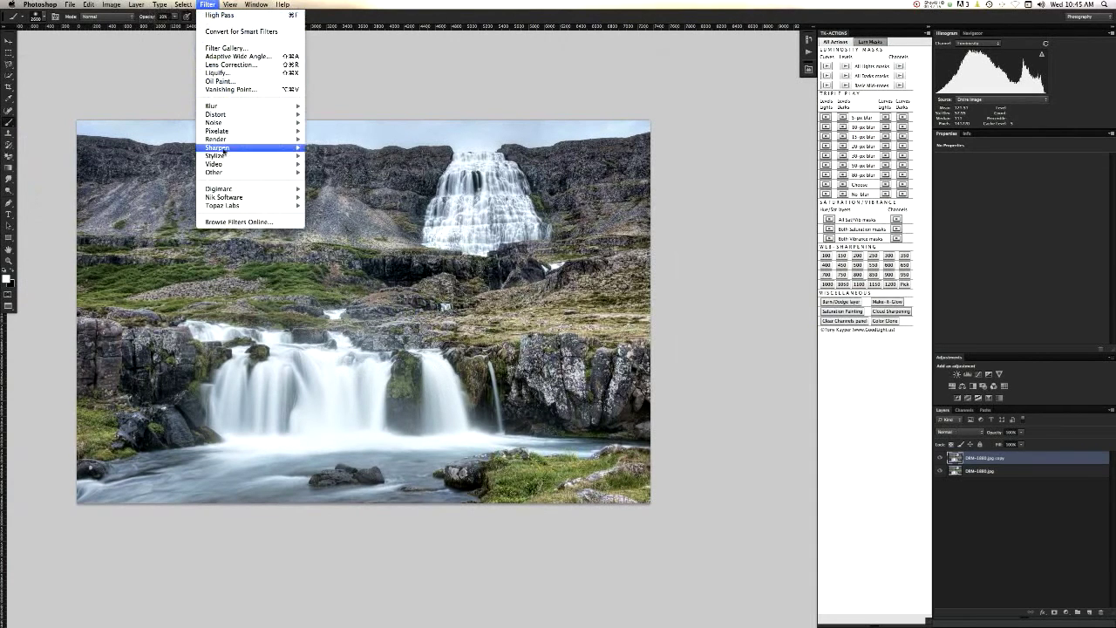
mouse_move(257, 197)
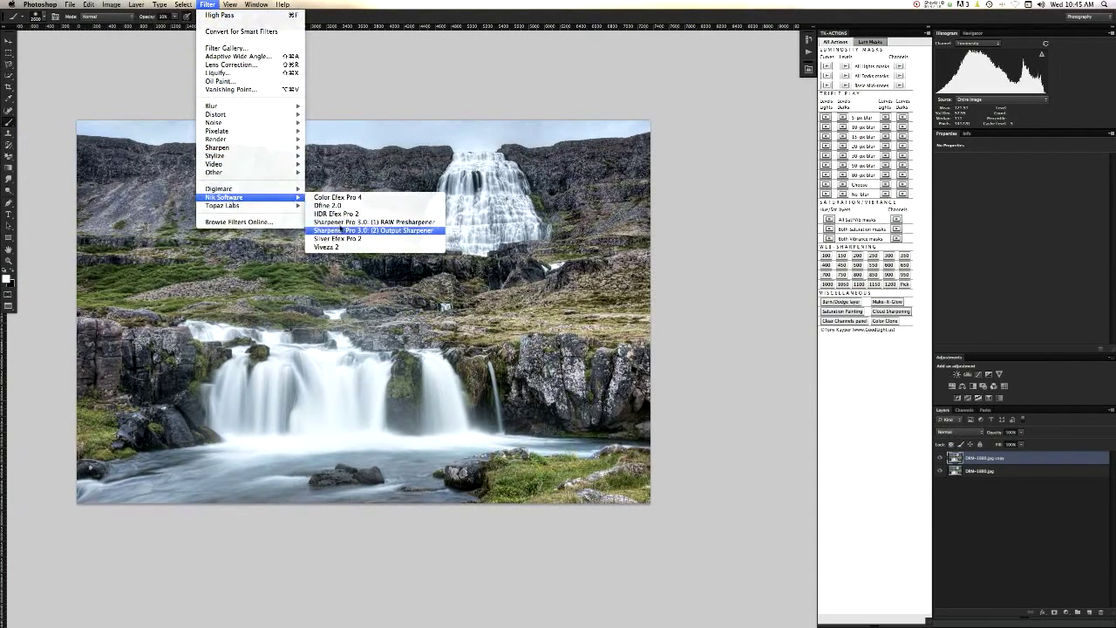
left_click(342, 230)
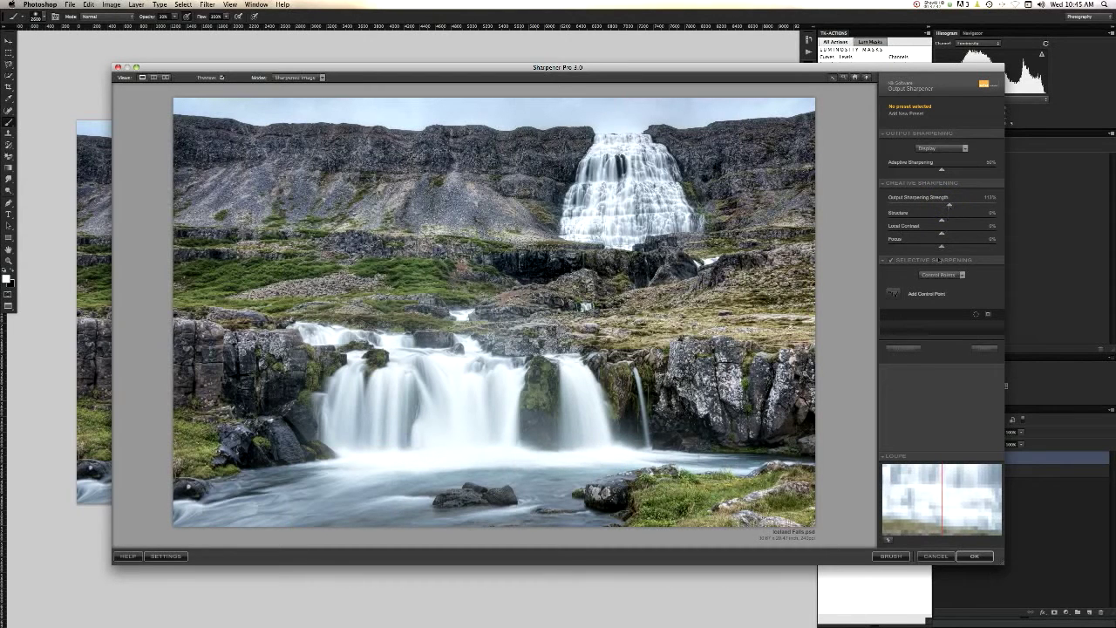
left_click(966, 557)
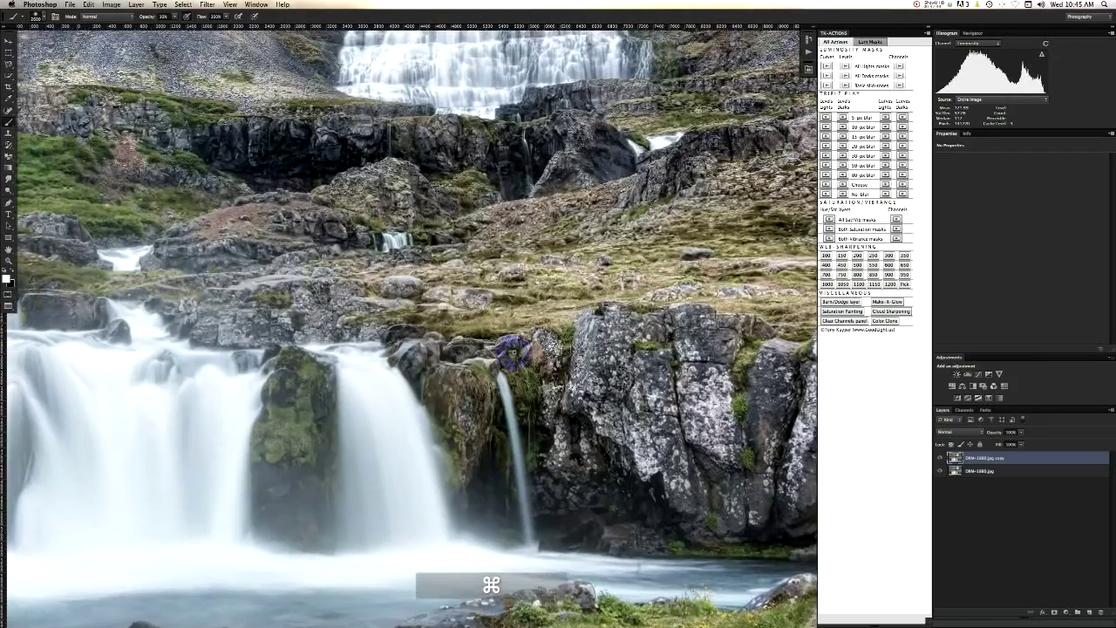
- Compare the image with and without the sharpened layer, examining the rocks and water up close
left_click(485, 354, "super")
key("super+h")
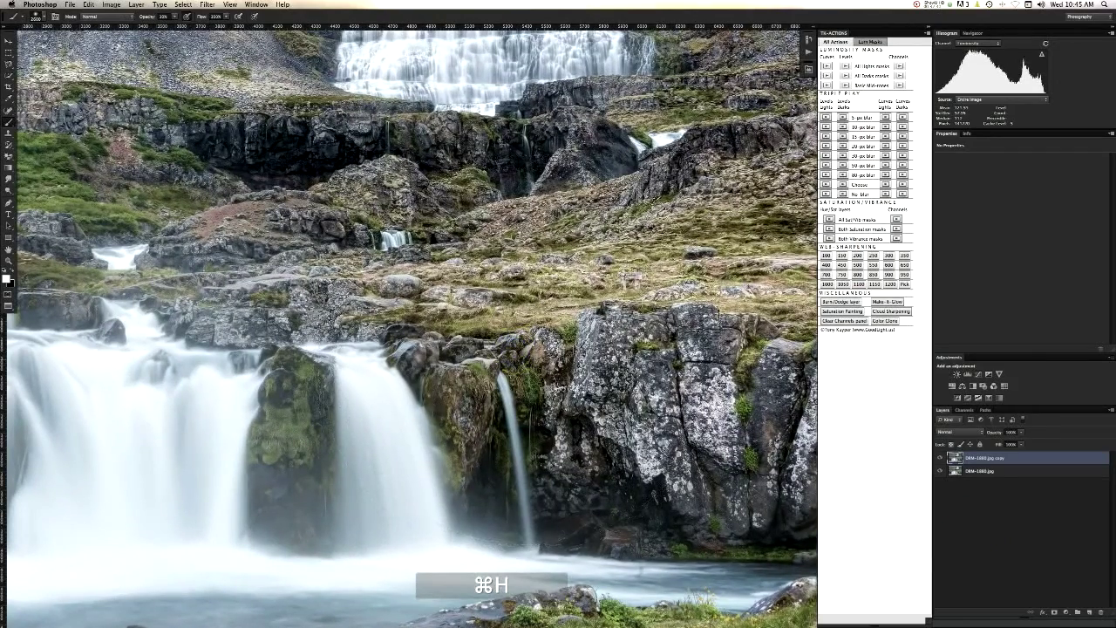
key("super+space")
key("super+h")
key("super+space")
left_click_drag(438, 341, 407, 331)
key("space")
left_click_drag(330, 299, 425, 332)
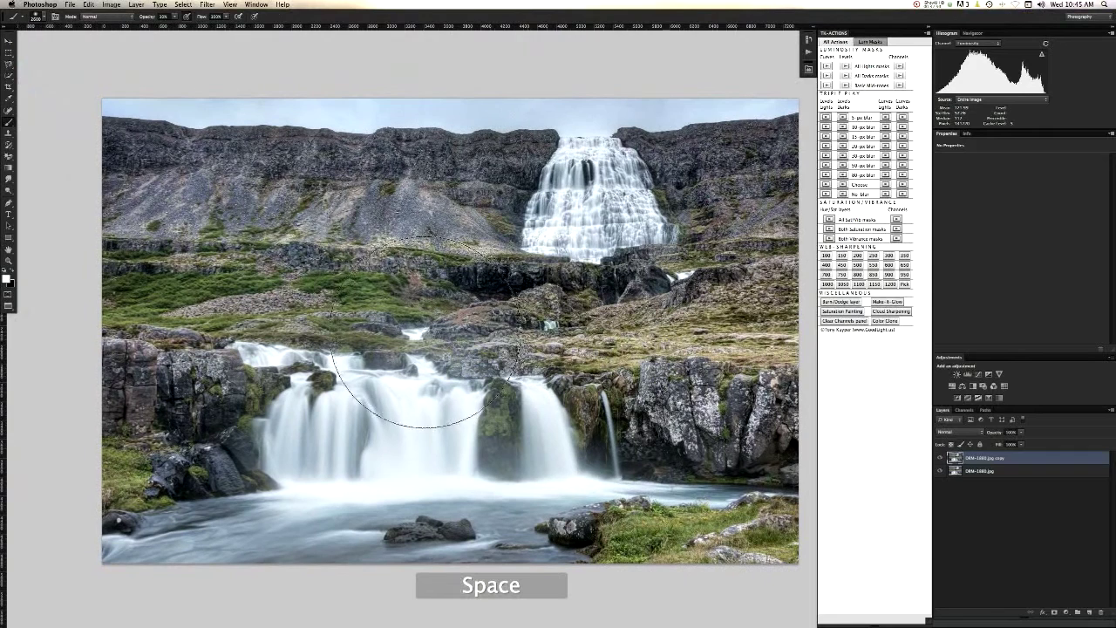
- Add a mask to the sharpened layer and paint black at 40% opacity over the lower waterfall and its pool
key("super+h")
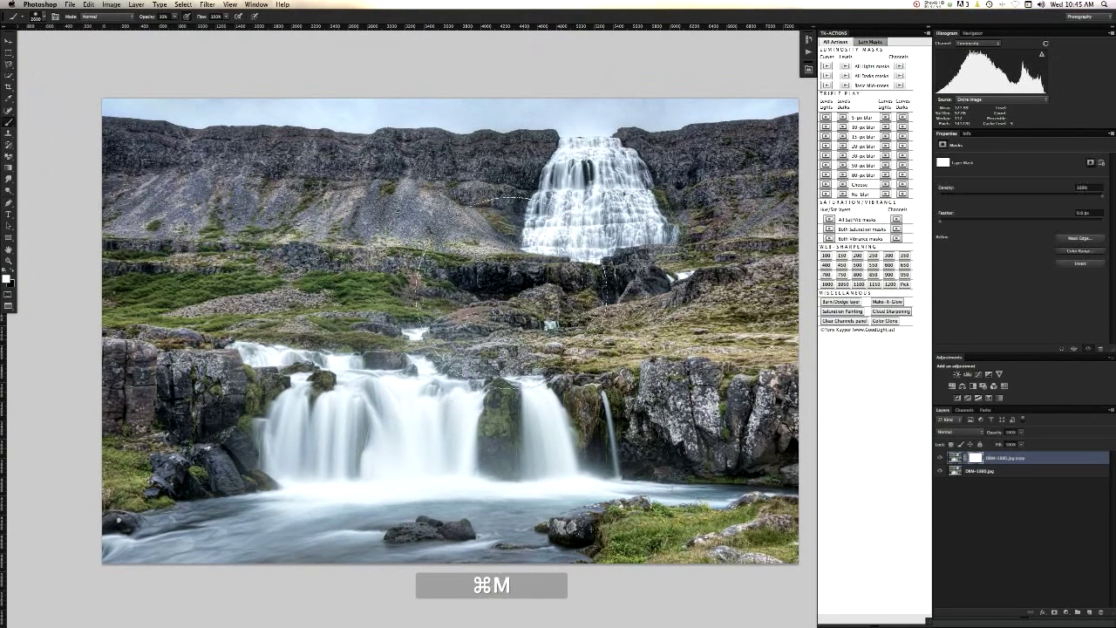
key("4")
mouse_move(418, 388)
left_mouse_down("ctrl+alt")
mouse_move(349, 411)
mouse_move(378, 451)
mouse_move(429, 445)
left_mouse_up("ctrl+alt")
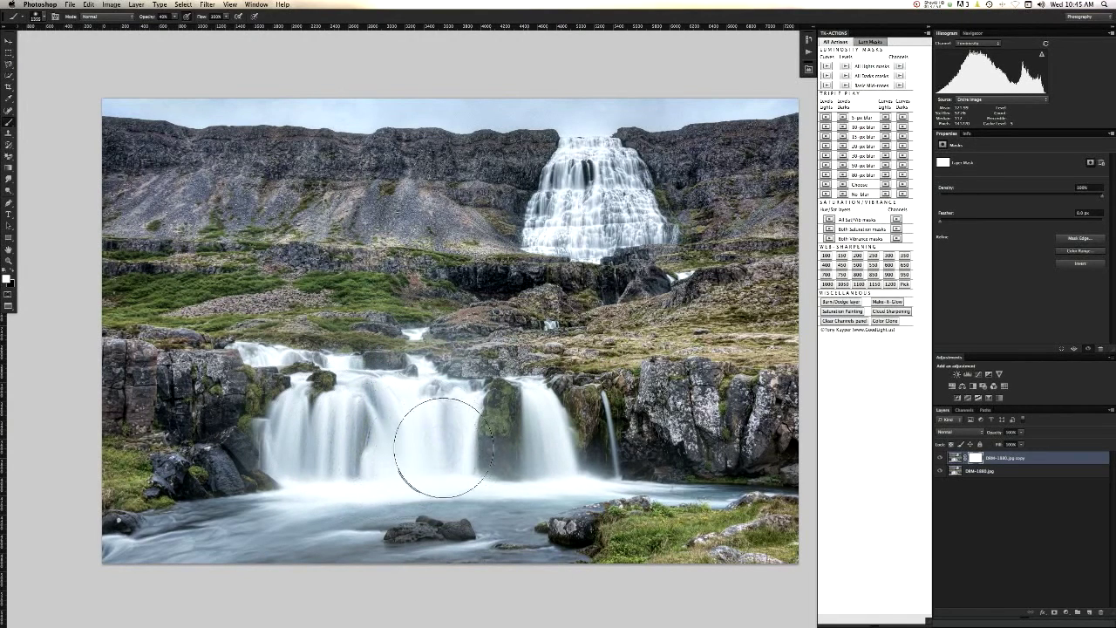
left_click_drag(483, 427, 455, 426, "ctrl+alt")
key("x")
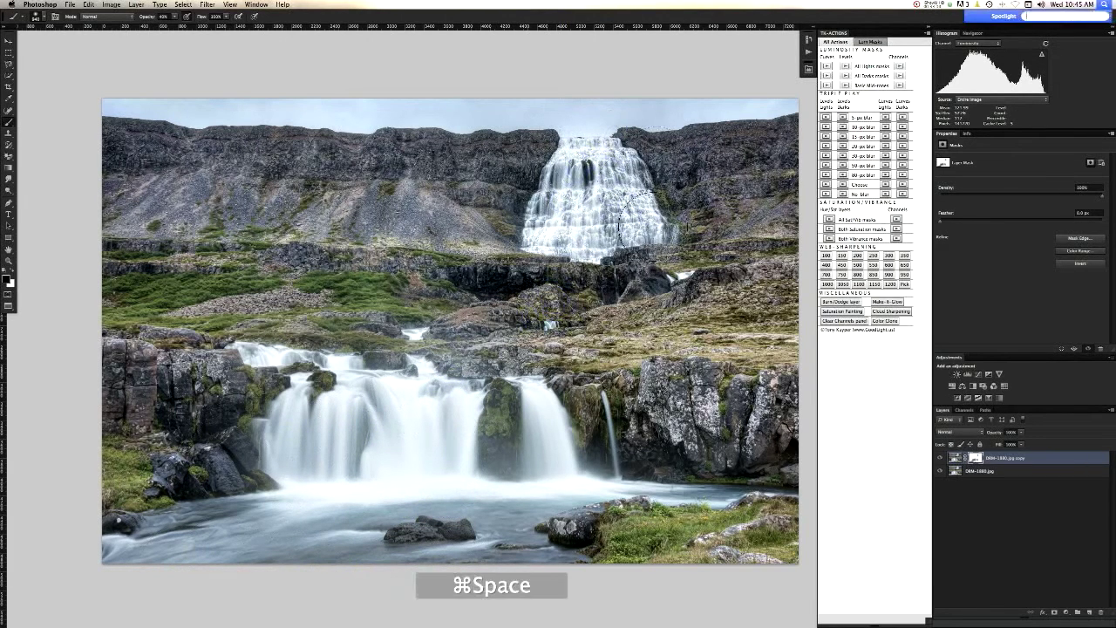
- Paint black at 40% opacity over the upper waterfall on the sharpened layer's mask
left_click(665, 194, "super")
left_click_drag(362, 187, 431, 264)
left_click_drag(398, 145, 459, 140)
left_click_drag(442, 190, 419, 197)
- Paint white at 100% opacity on the mask over the detailed tiers of the upper waterfall, undoing the accidental layer duplicate
key("x")
key("0")
left_click_drag(451, 236, 445, 235)
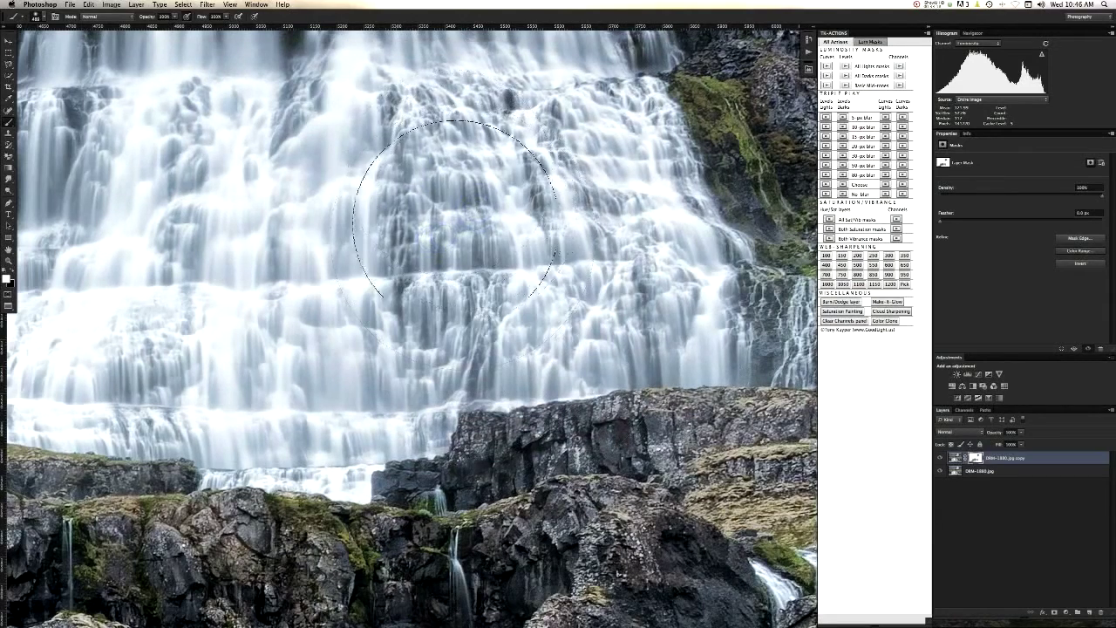
left_click_drag(469, 222, 462, 223)
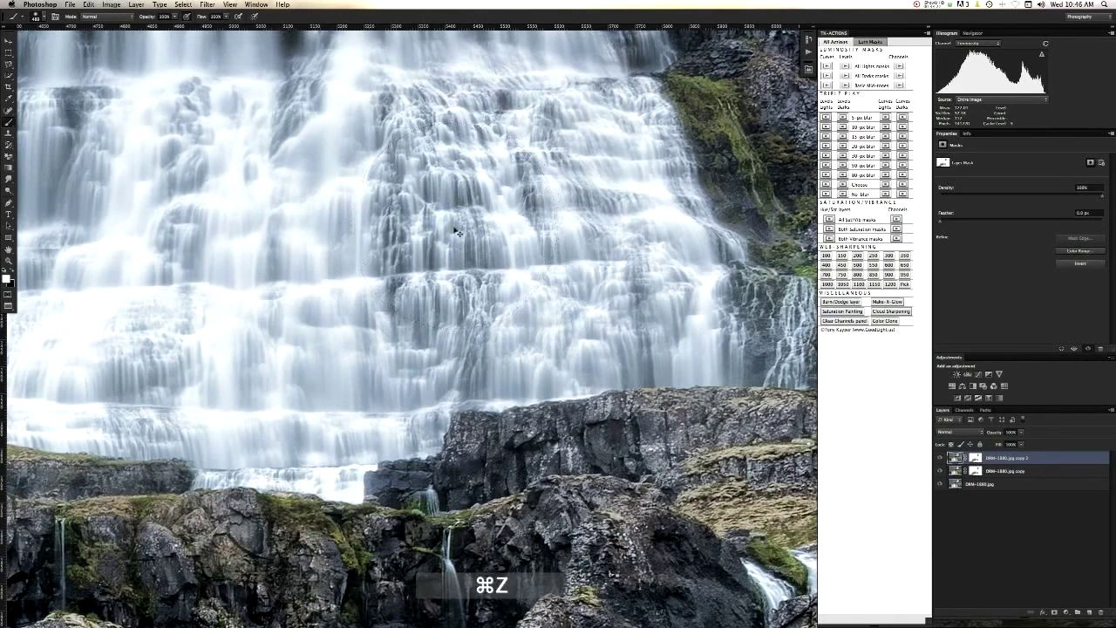
key("super+z")
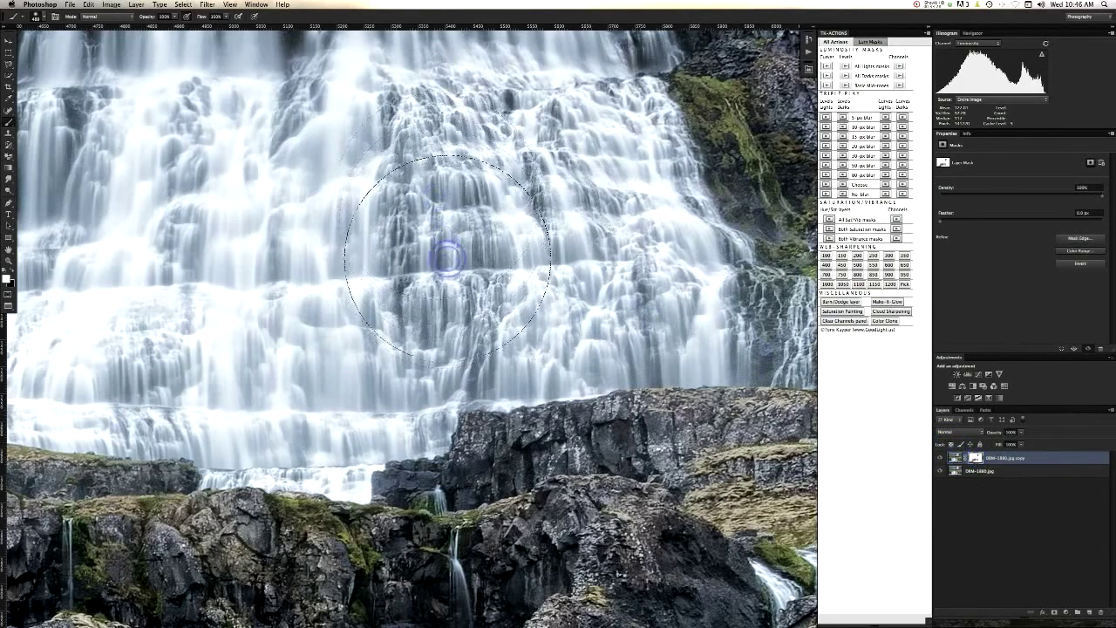
key("0")
left_click(436, 169)
left_click(616, 199)
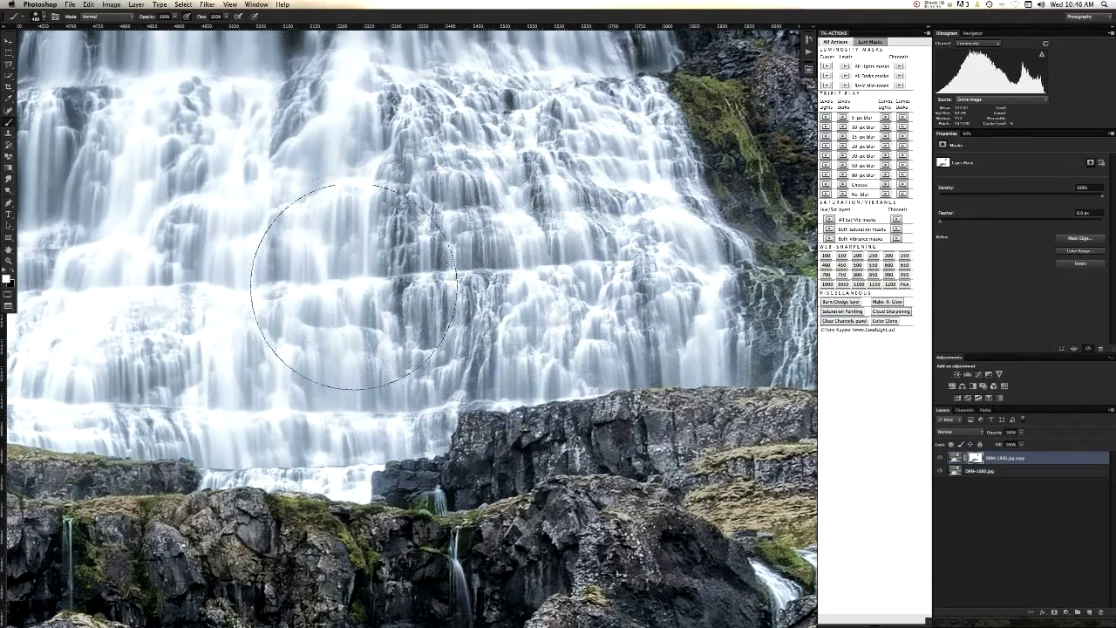
left_click_drag(366, 299, 306, 299)
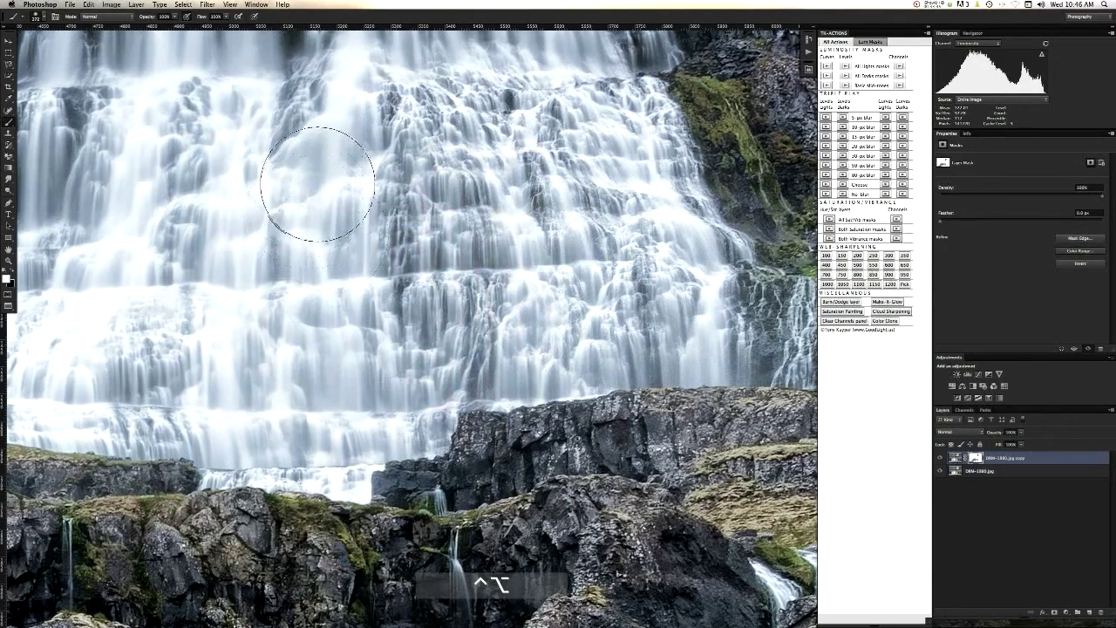
- Paint black at 100% opacity with a smaller brush on the mask over the smooth water in the middle of the upper waterfall
key("x")
left_click(303, 279)
left_click(256, 304)
key("space")
left_click(259, 278)
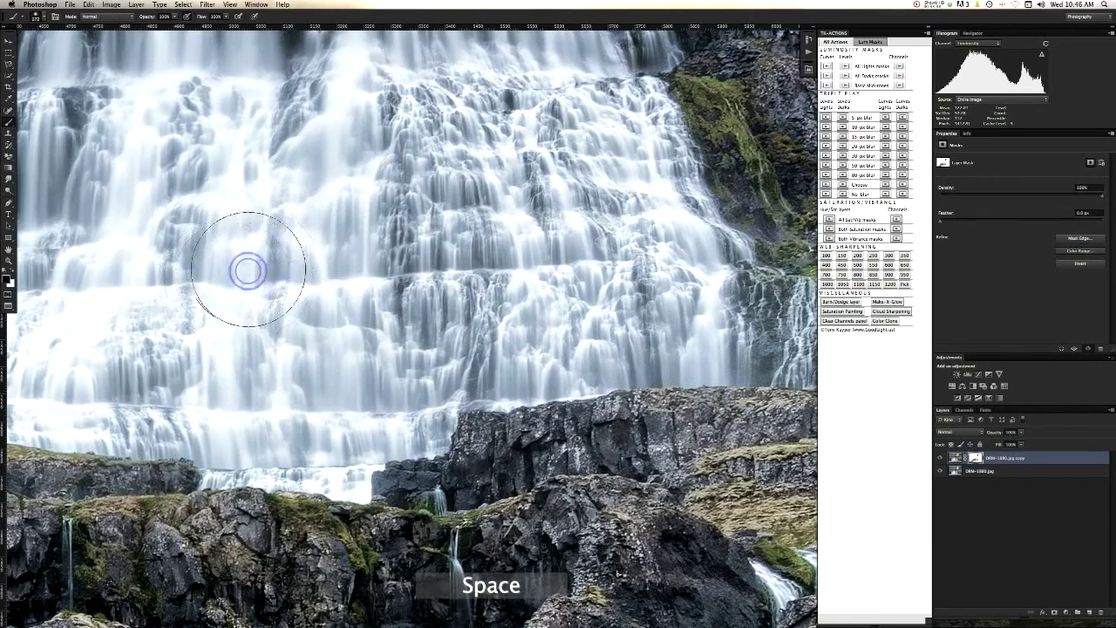
key("x")
- Paint black at 100% opacity on the mask over the top section of the upper waterfall around the dark rocks
key("space")
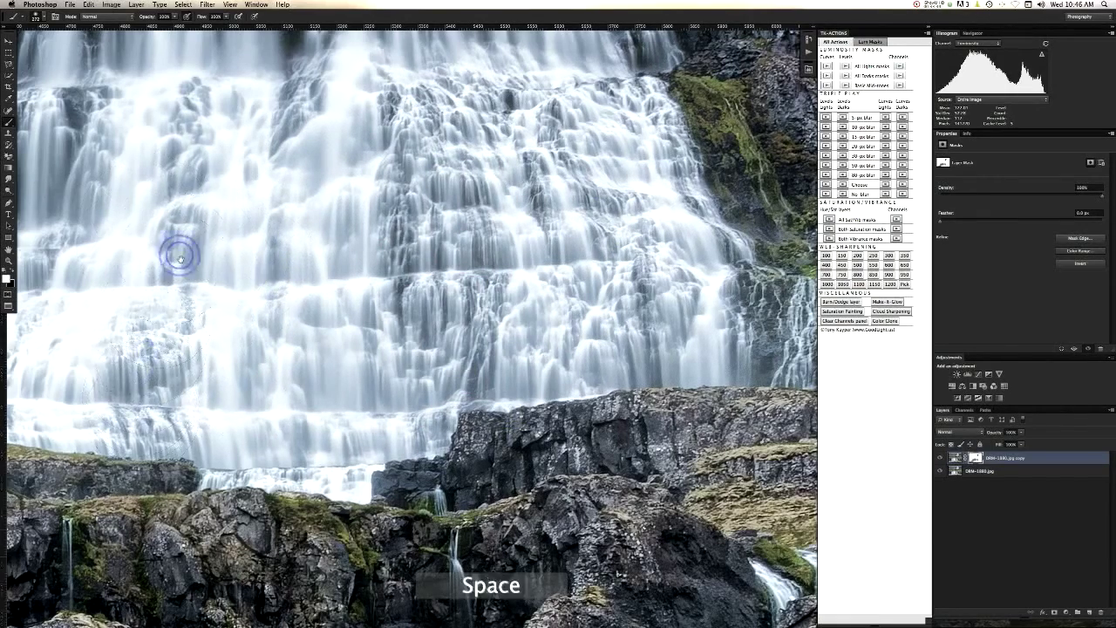
left_click_drag(180, 252, 240, 240)
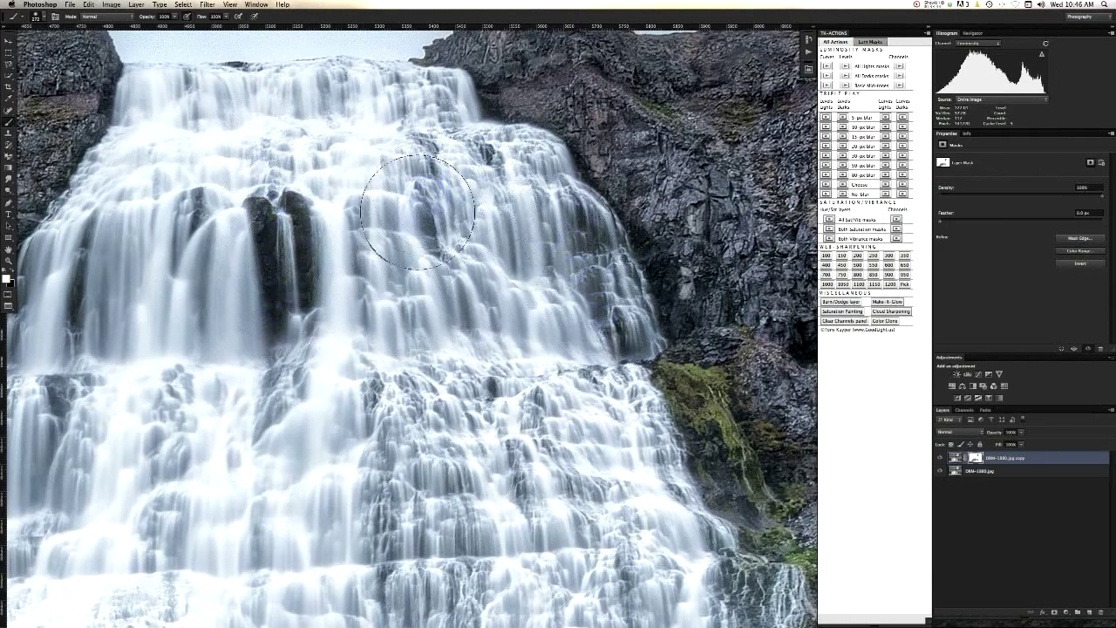
key("x")
mouse_move(381, 215)
left_mouse_down()
mouse_move(340, 215)
mouse_move(338, 228)
left_mouse_up()
left_click(257, 252)
left_click(227, 240)
key("x")
- Refine the mask along the left side and lower tiers of the upper waterfall with a small brush, alternating white and black
key("space")
left_click_drag(166, 313, 241, 275)
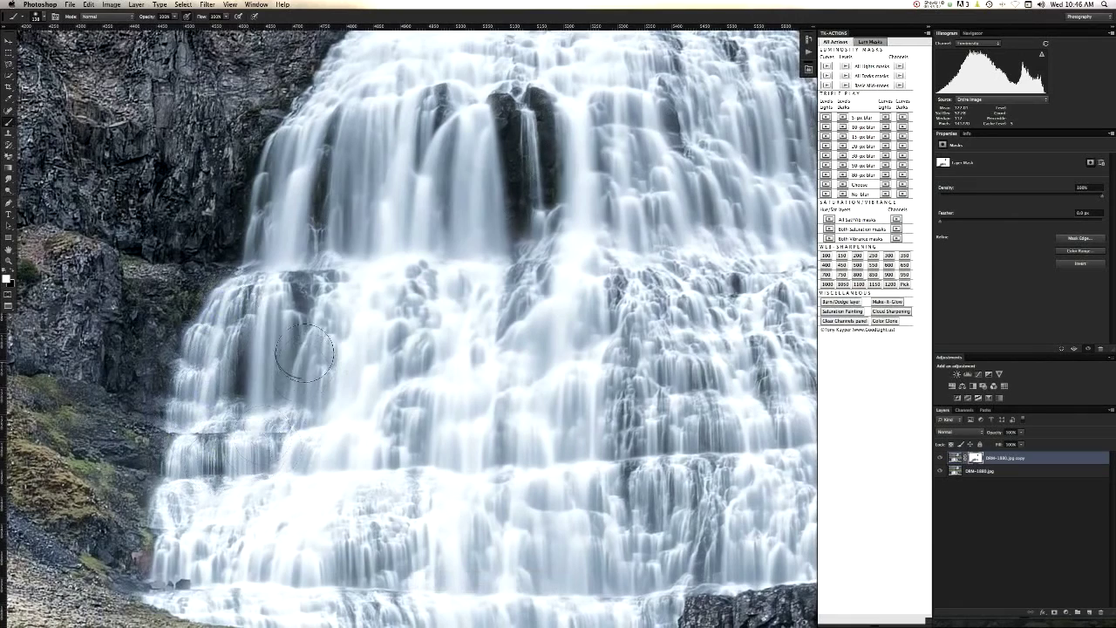
key("space")
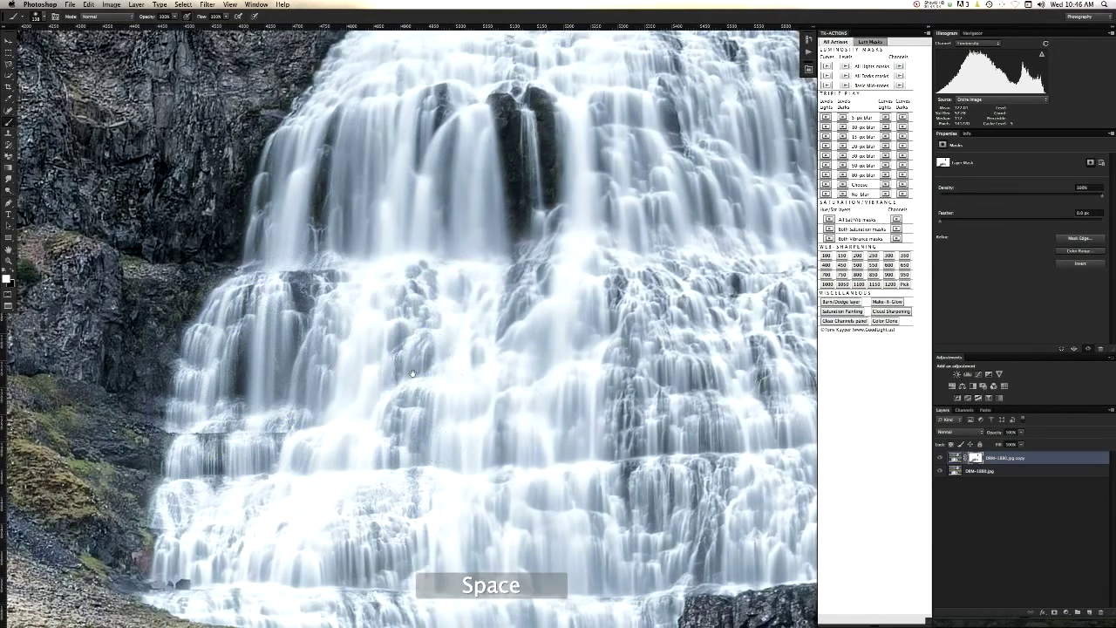
left_click_drag(422, 388, 404, 272)
key("x")
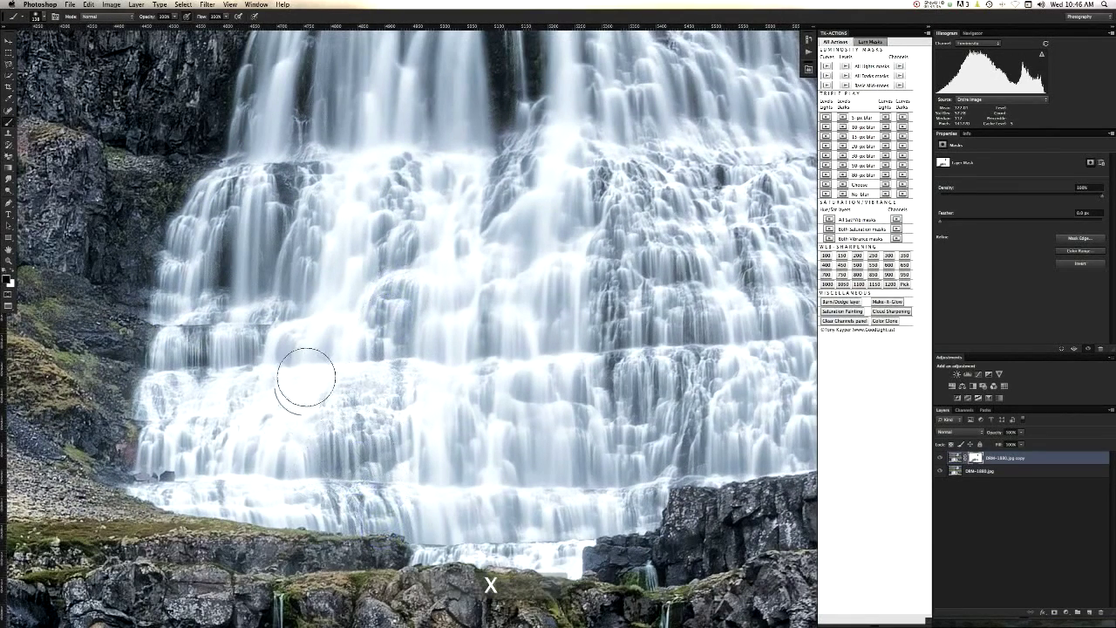
key("super+space")
left_click_drag(507, 291, 454, 291)
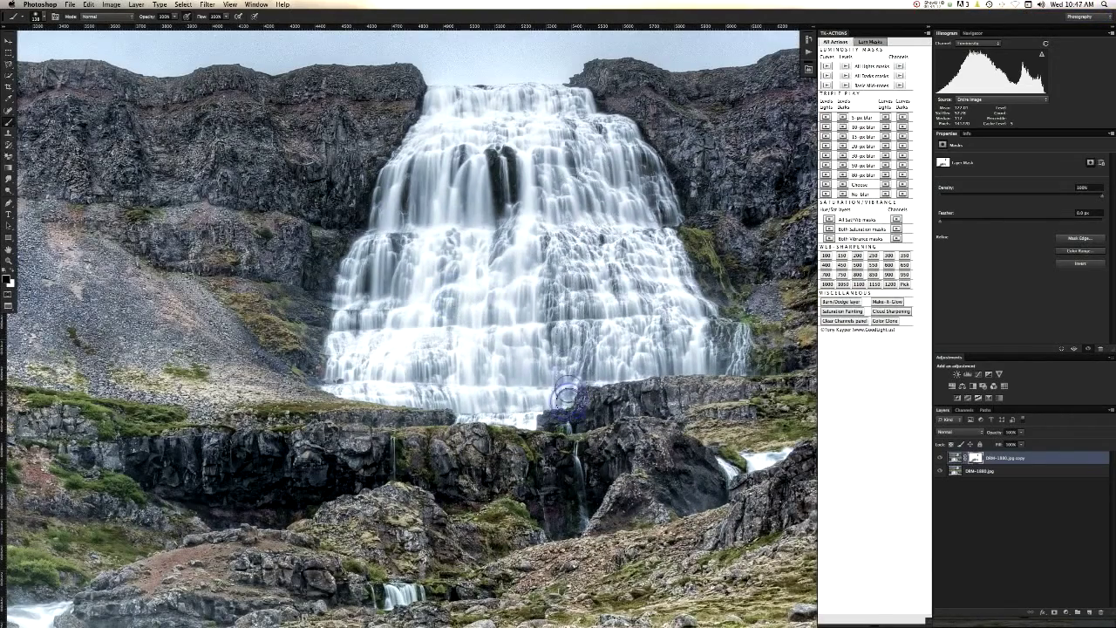
- Refine the mask around the dark rocks in the upper waterfall and along its lower right edge, alternating black and white paint
key("x")
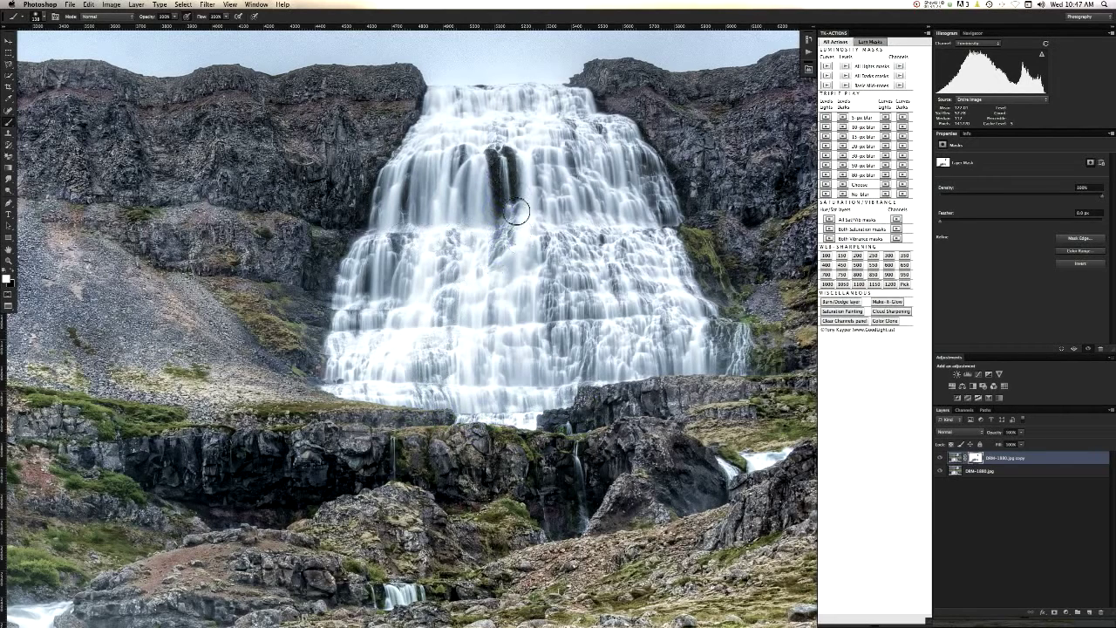
key("x")
left_click_drag(514, 162, 506, 163)
key("x")
left_click_drag(749, 348, 766, 347)
- Paint black at 100% opacity on the mask over the smooth water of the lower waterfall and the thin fall on its right
key("super+minus")
key("space")
left_click_drag(354, 514, 503, 333)
key("super+plus")
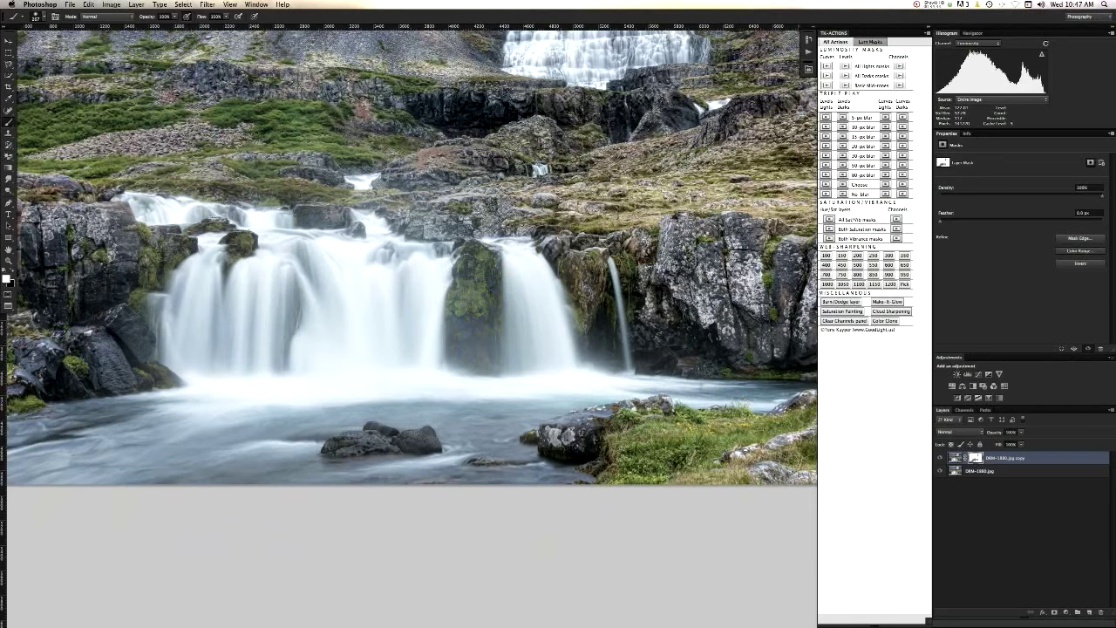
key("x")
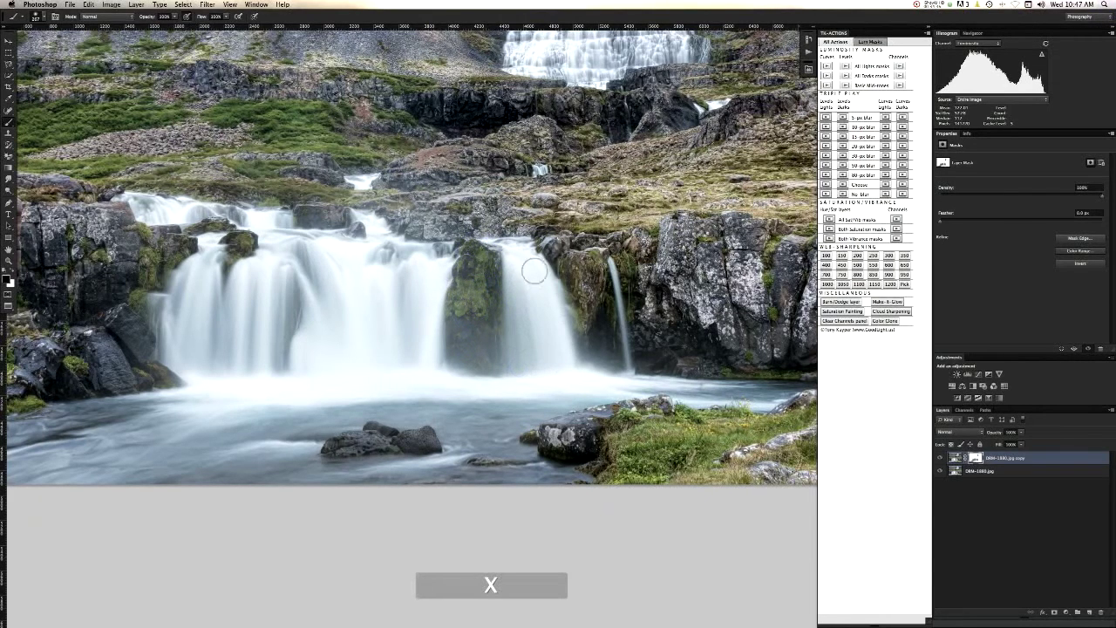
key("x")
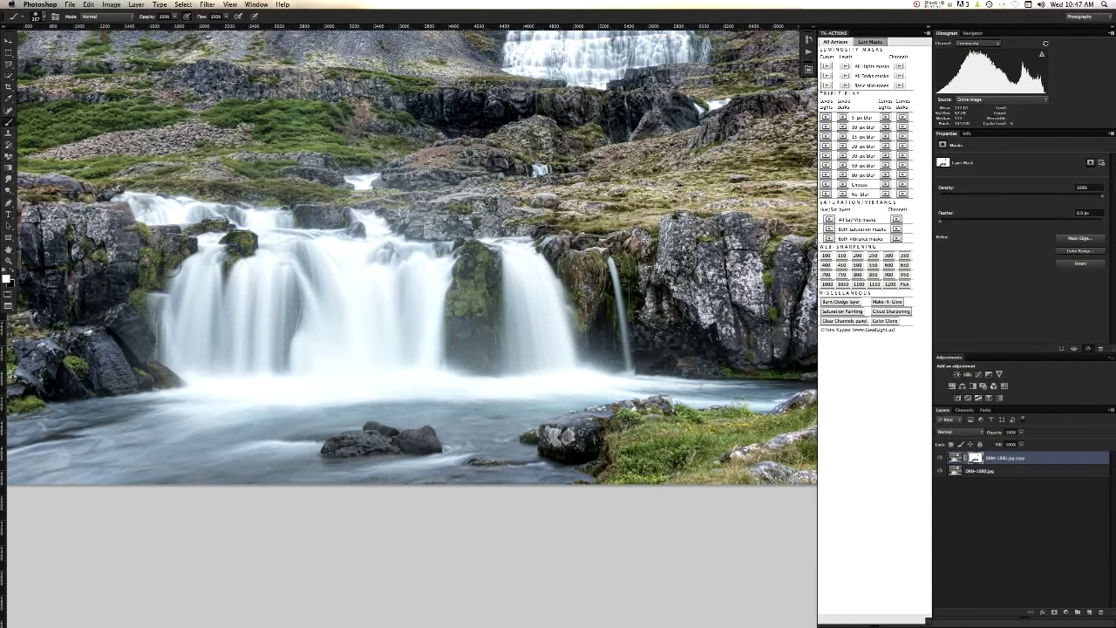
key("x")
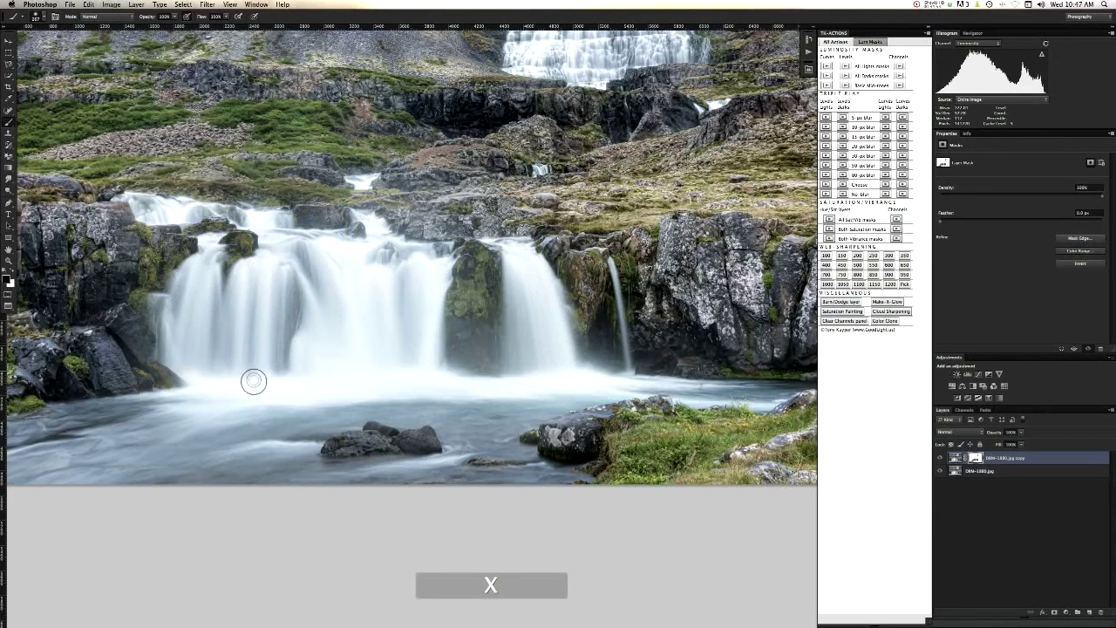
key("x")
key("x")
left_click_drag(366, 357, 334, 347)
left_click_drag(521, 310, 573, 312)
left_click_drag(487, 292, 464, 292)
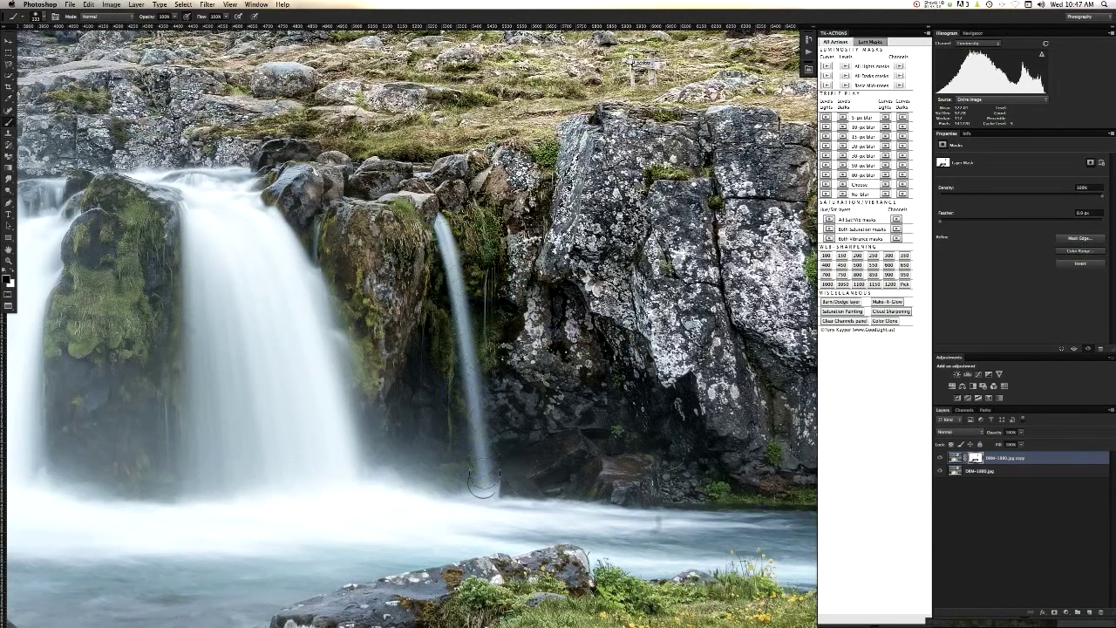
- Paint white on the mask over the mossy rock dividing the lower waterfall, and merge the masked sharpening layer into the layer below
key("x")
left_click_drag(198, 311, 148, 311)
left_click_drag(124, 209, 372, 241)
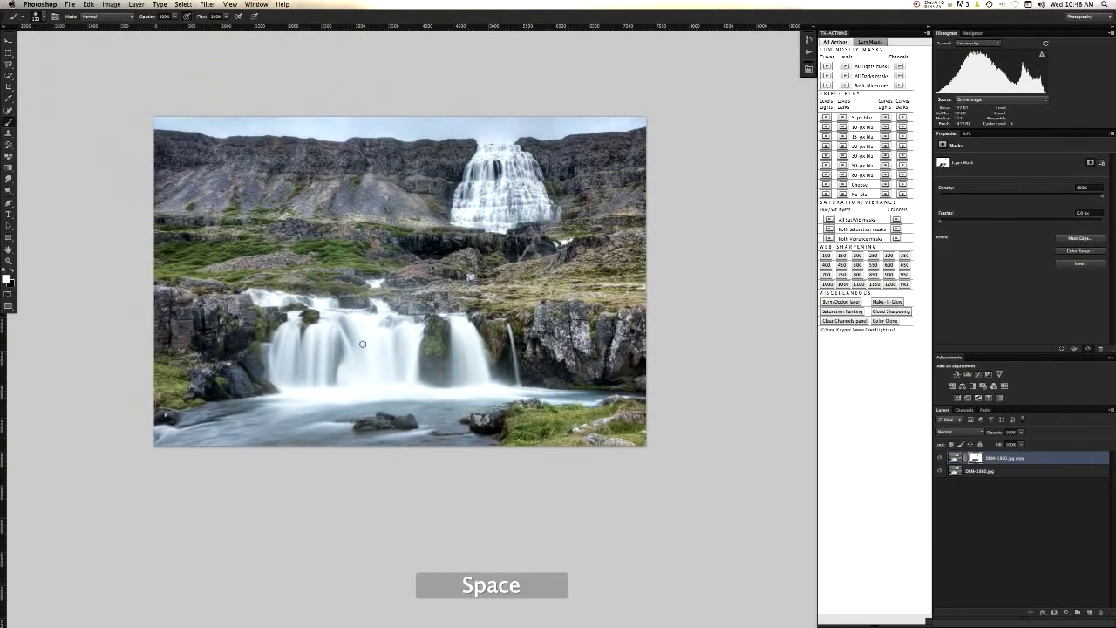
key("super+e")
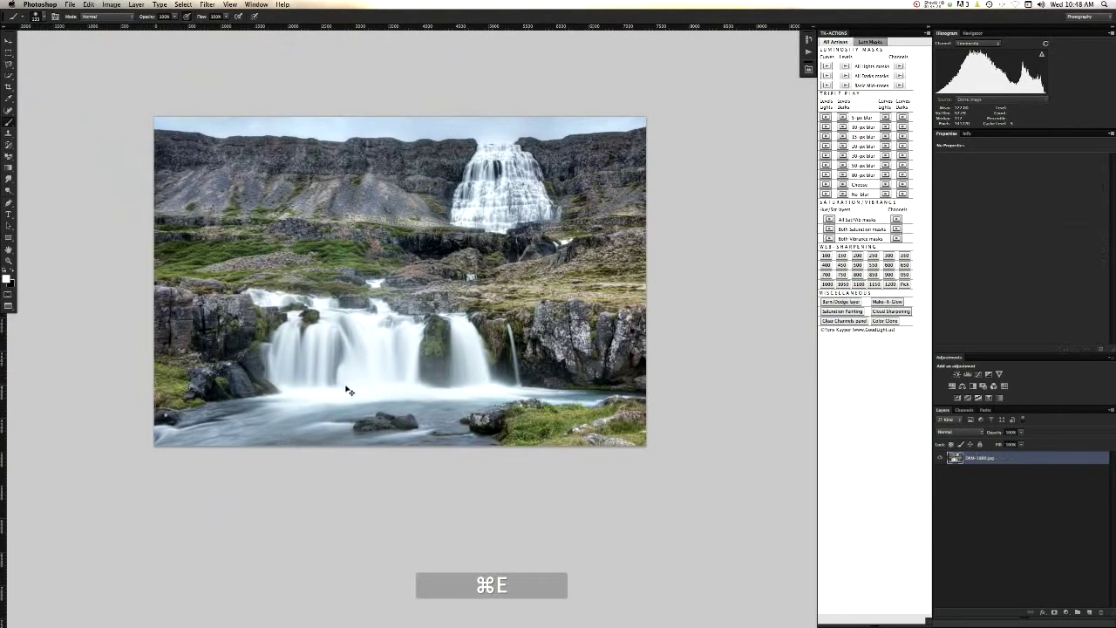